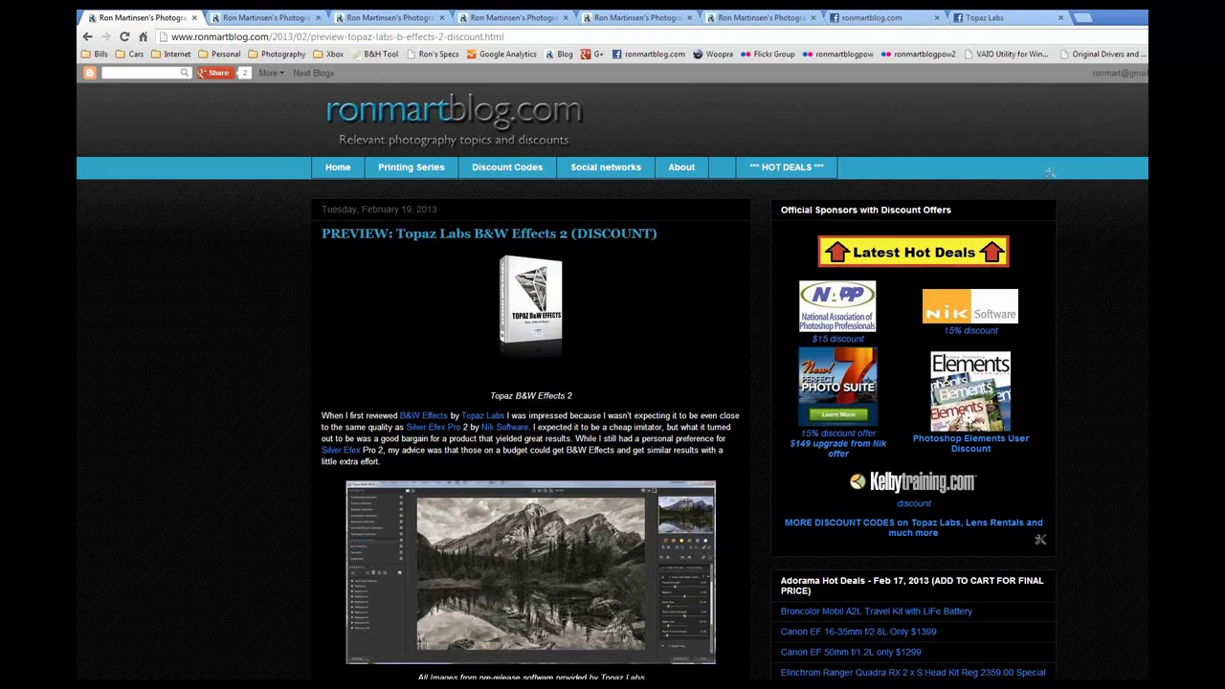
Switch to Photoshop, stamp all visible layers of the night cityscape into a new layer, and open it in Topaz Adjust 5
key("alt+Tab")
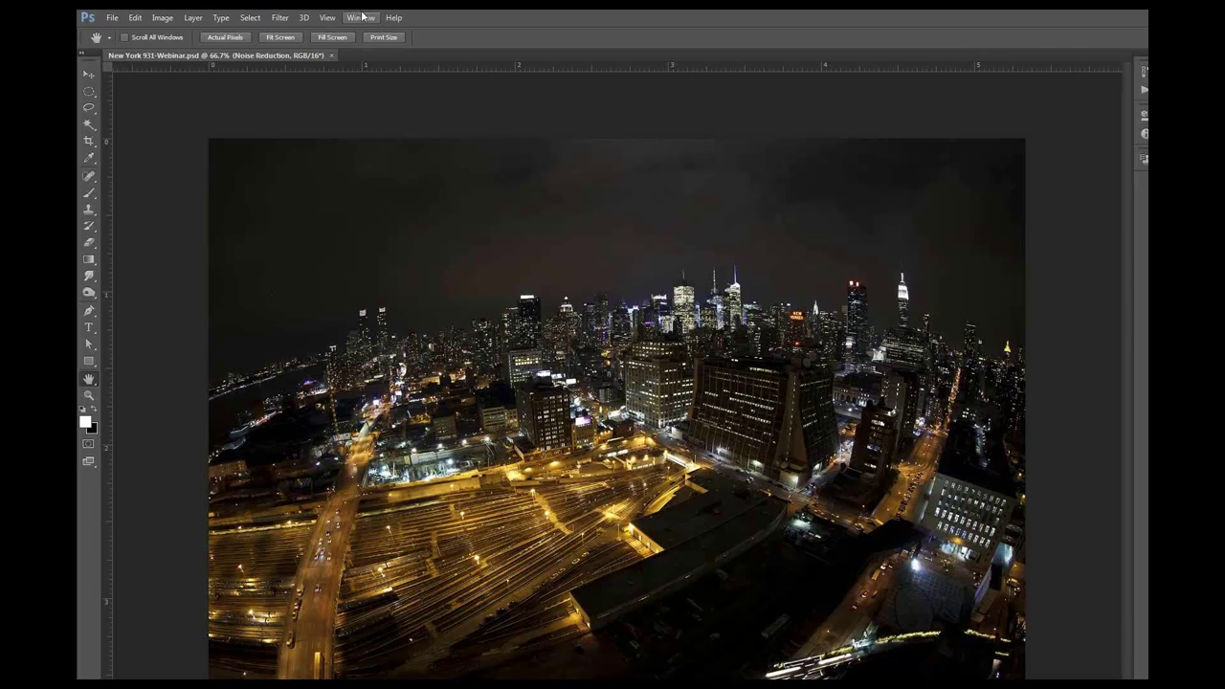
key("ctrl+shift+alt+e")
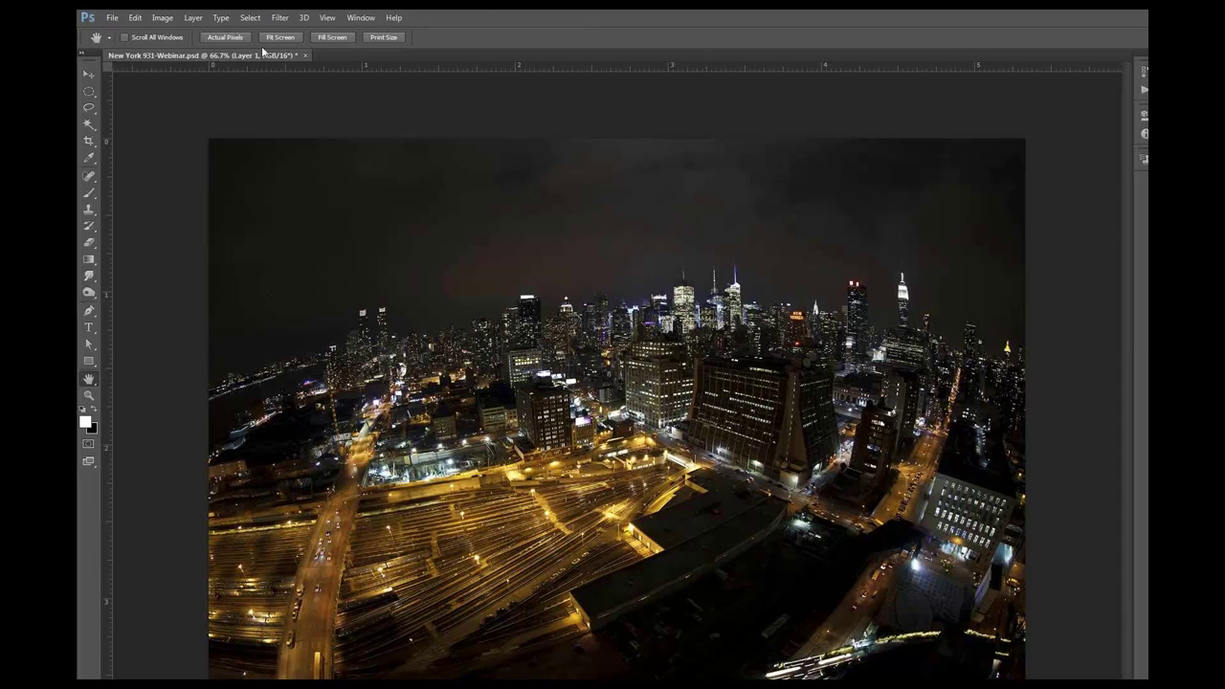
left_click(276, 20)
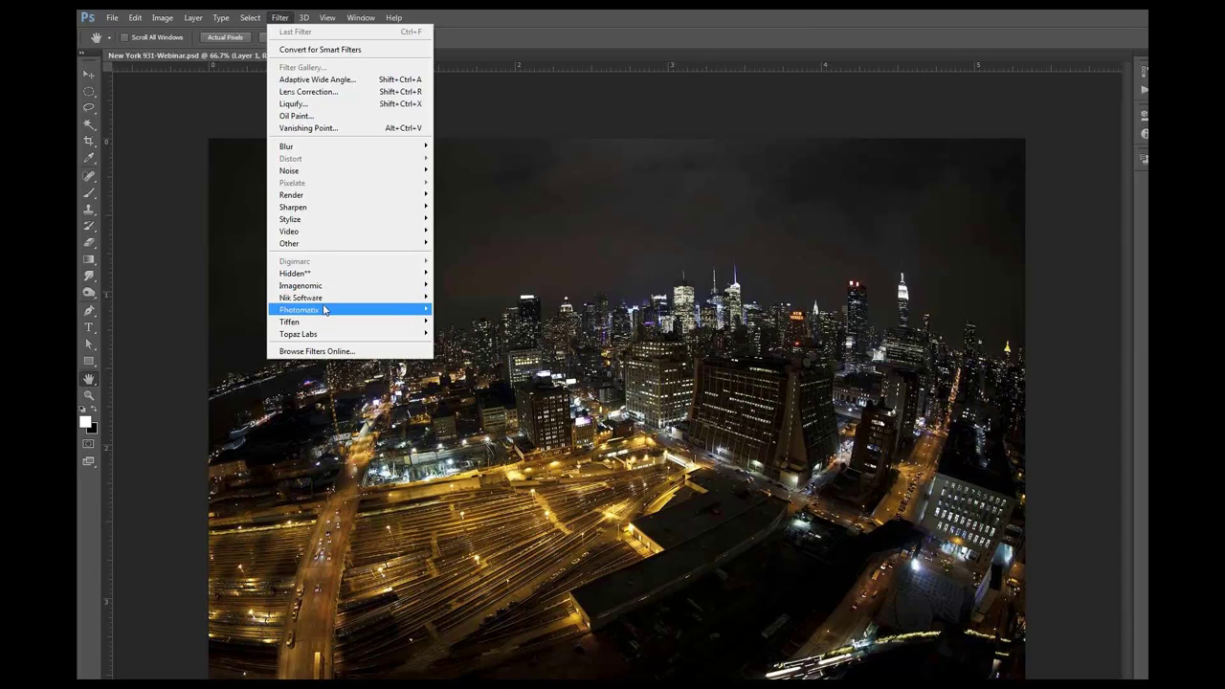
mouse_move(421, 334)
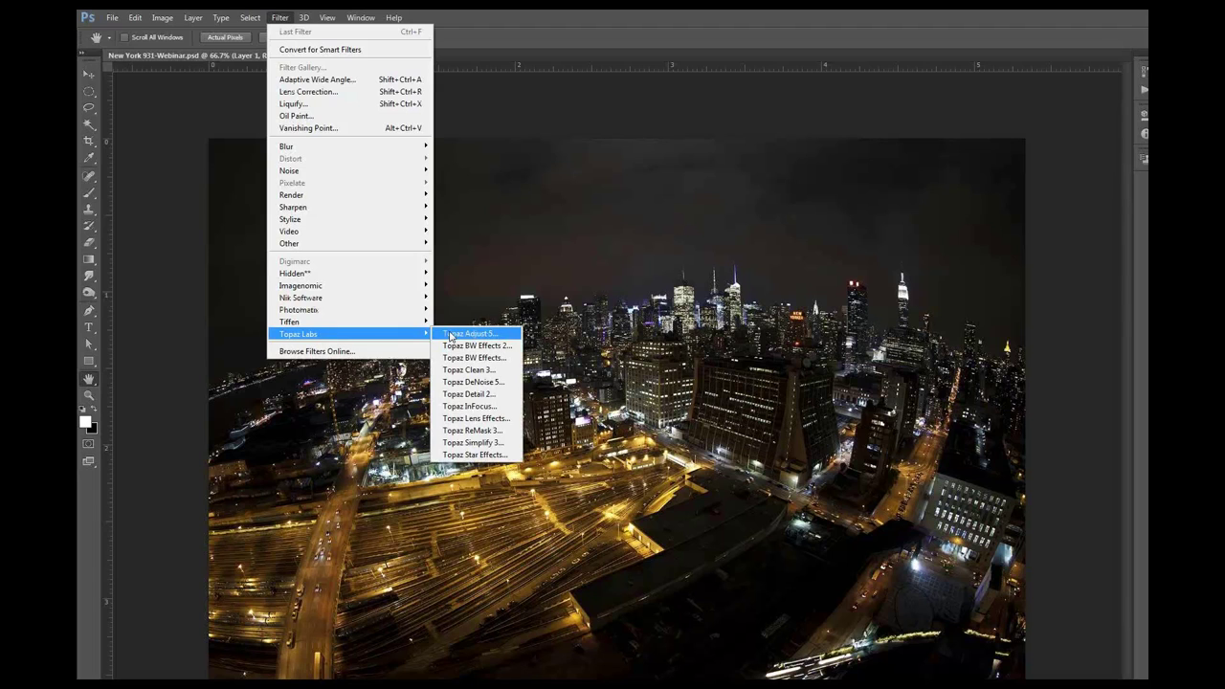
left_click(469, 333)
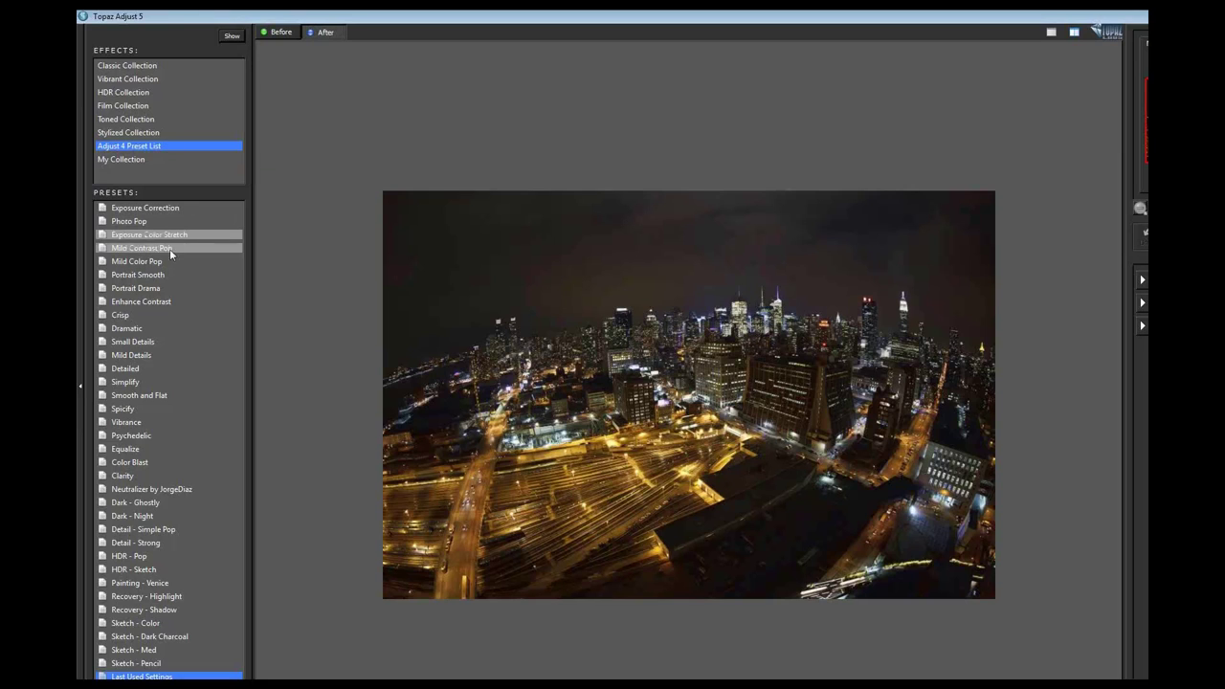
Choose the Dramatic preset from the Adjust 4 Preset List and enable the Transparency finishing touch
left_click(148, 331)
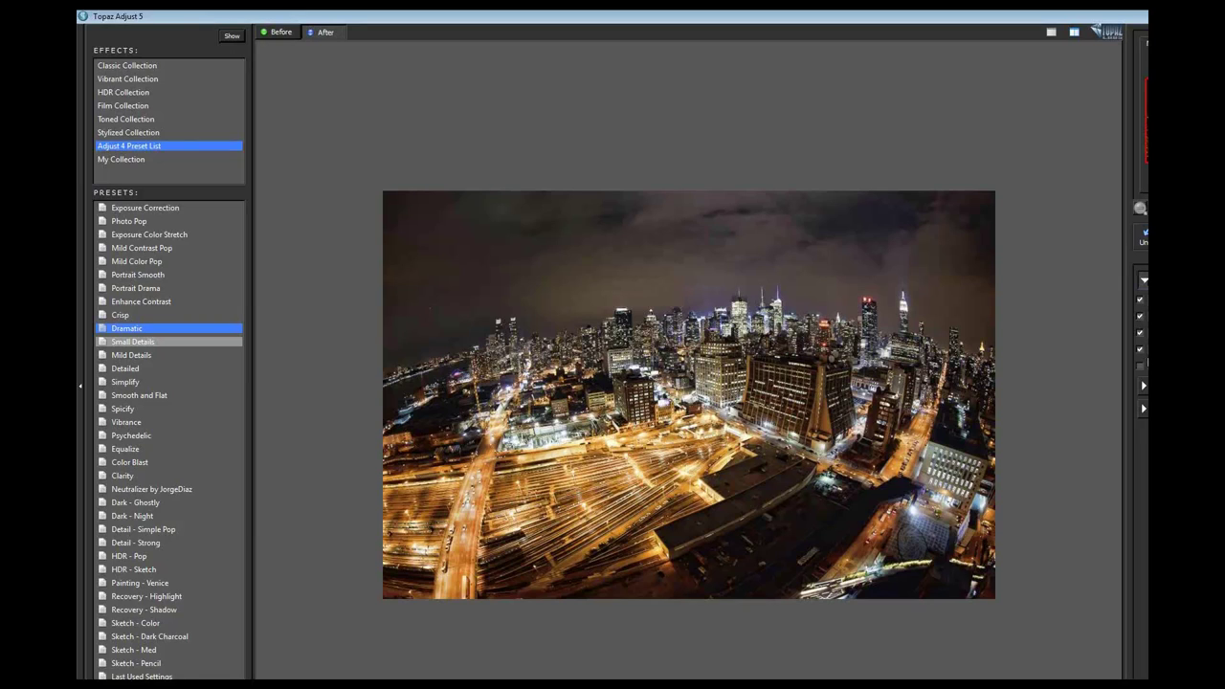
left_click(1142, 409)
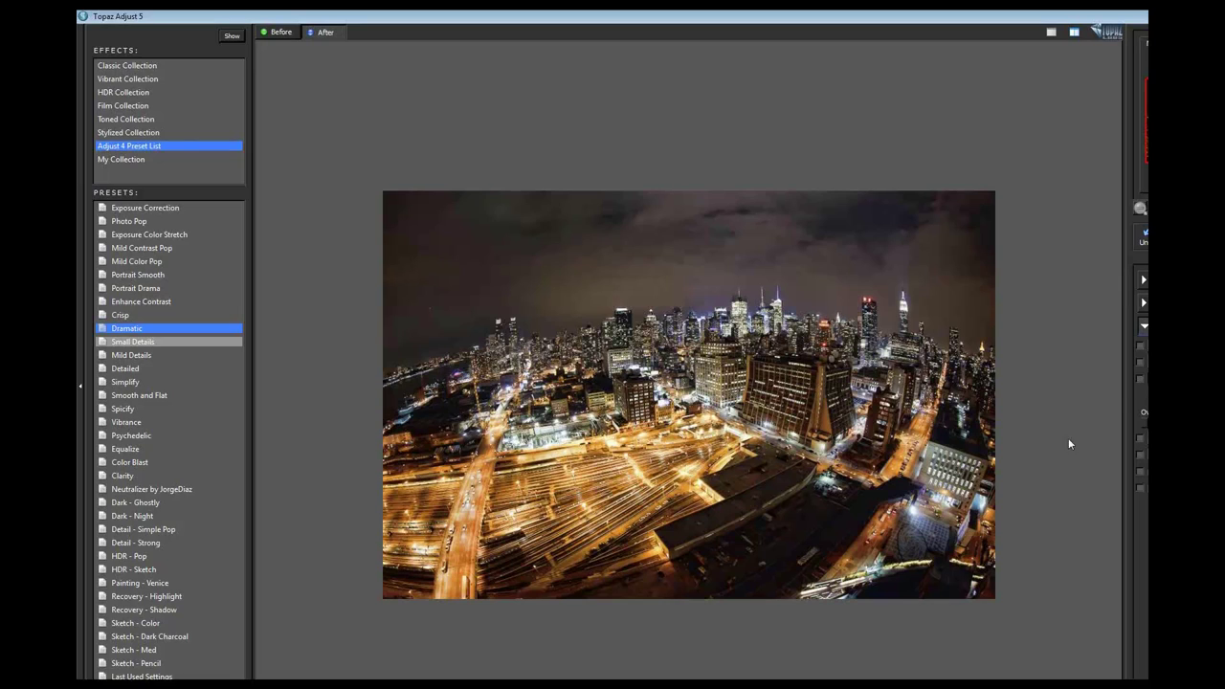
left_click(1140, 380)
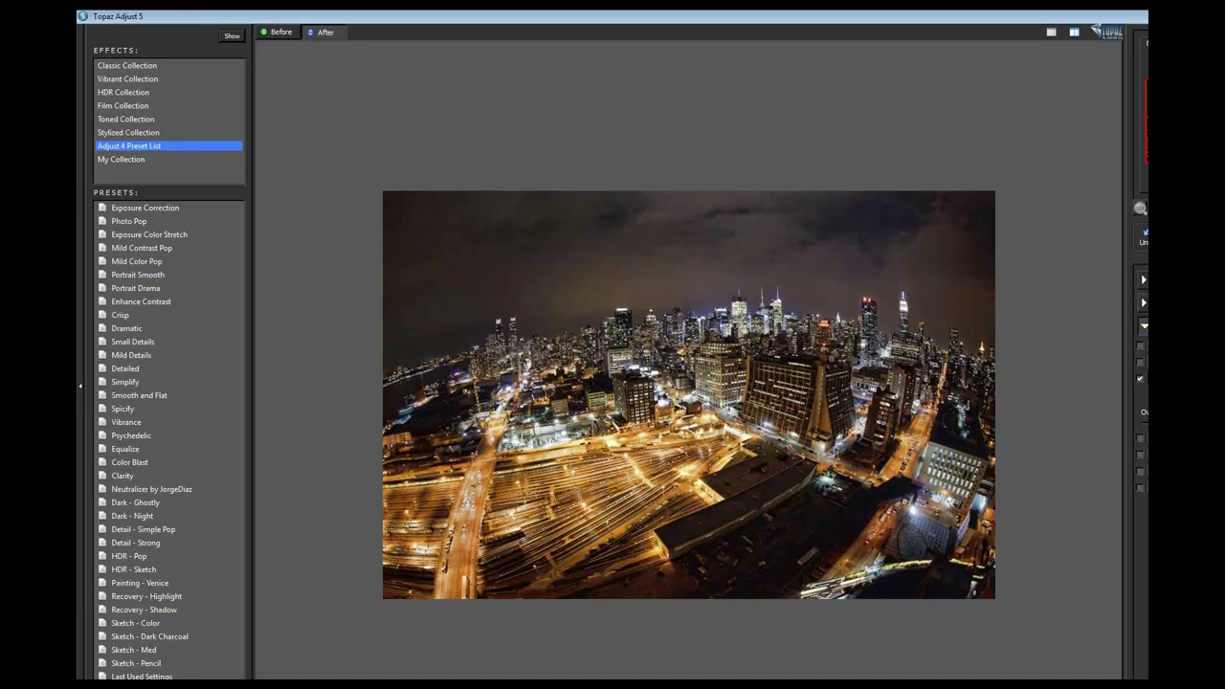
left_click(1139, 434)
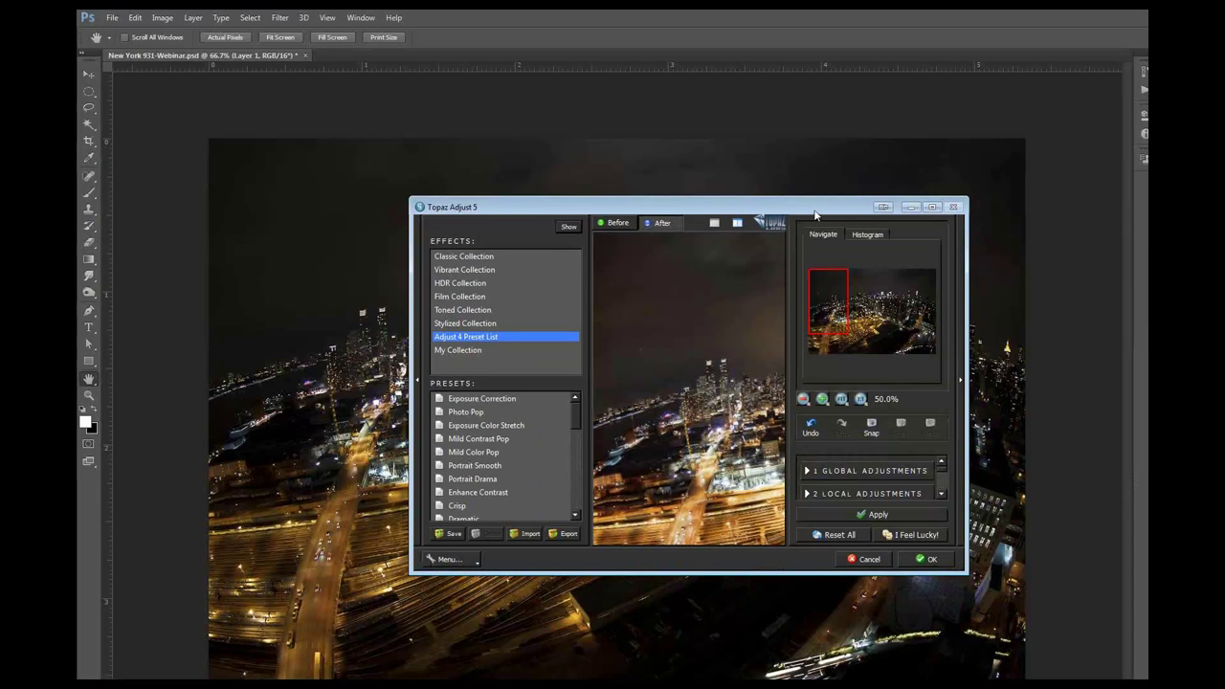
left_click_drag(814, 215, 619, 85)
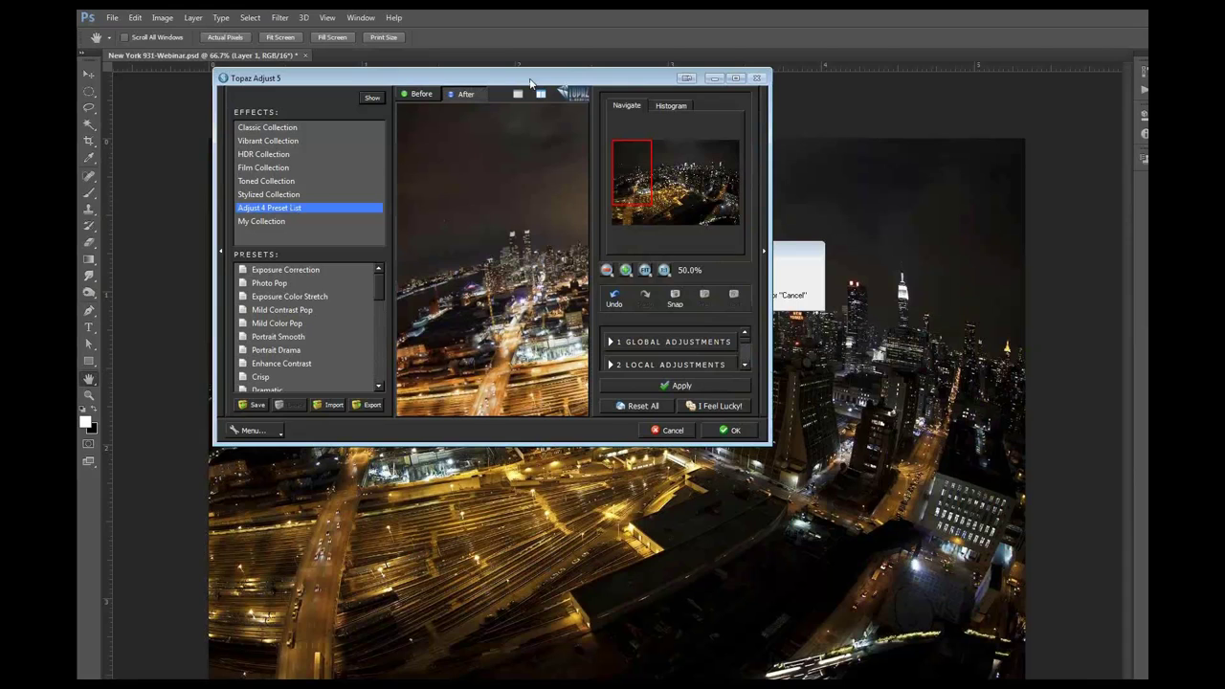
left_click_drag(530, 84, 1220, 287)
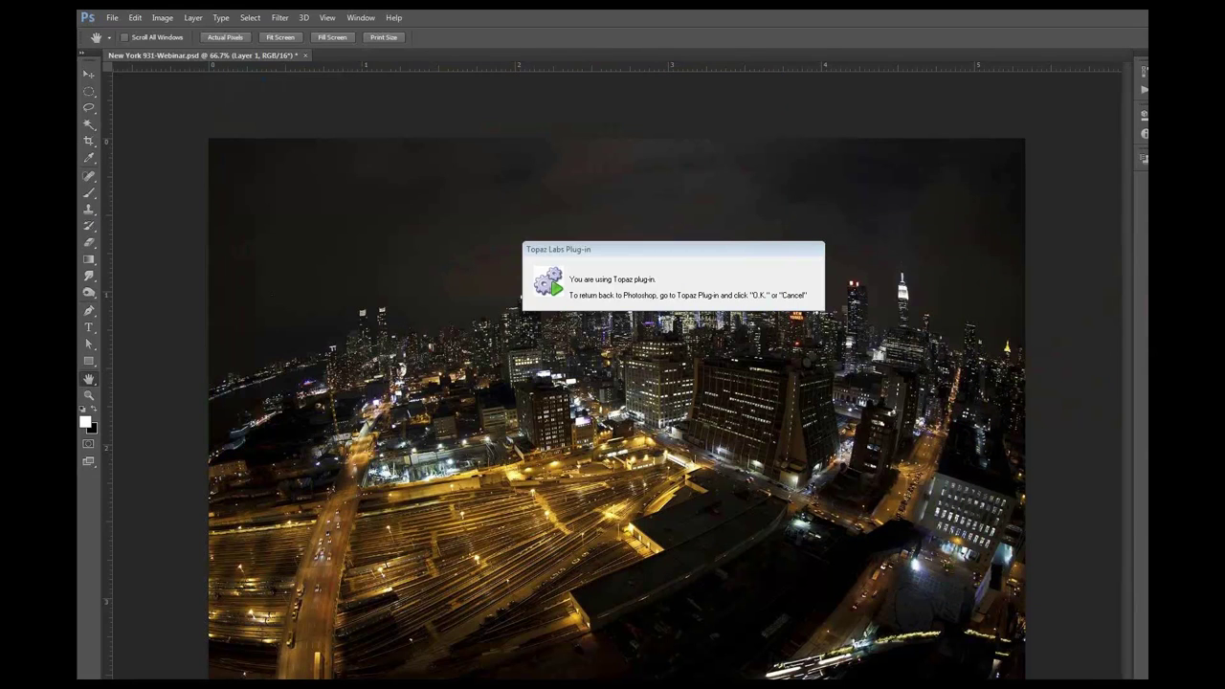
left_click_drag(1148, 124, 534, 189)
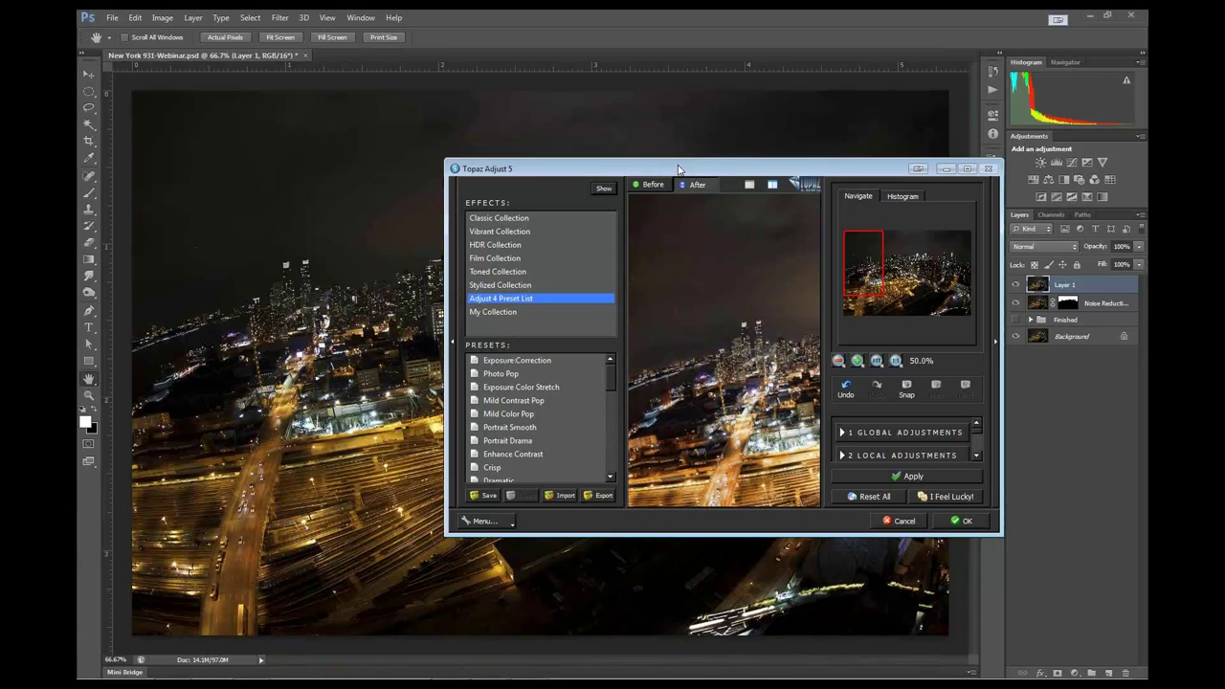
left_click_drag(680, 170, 542, 115)
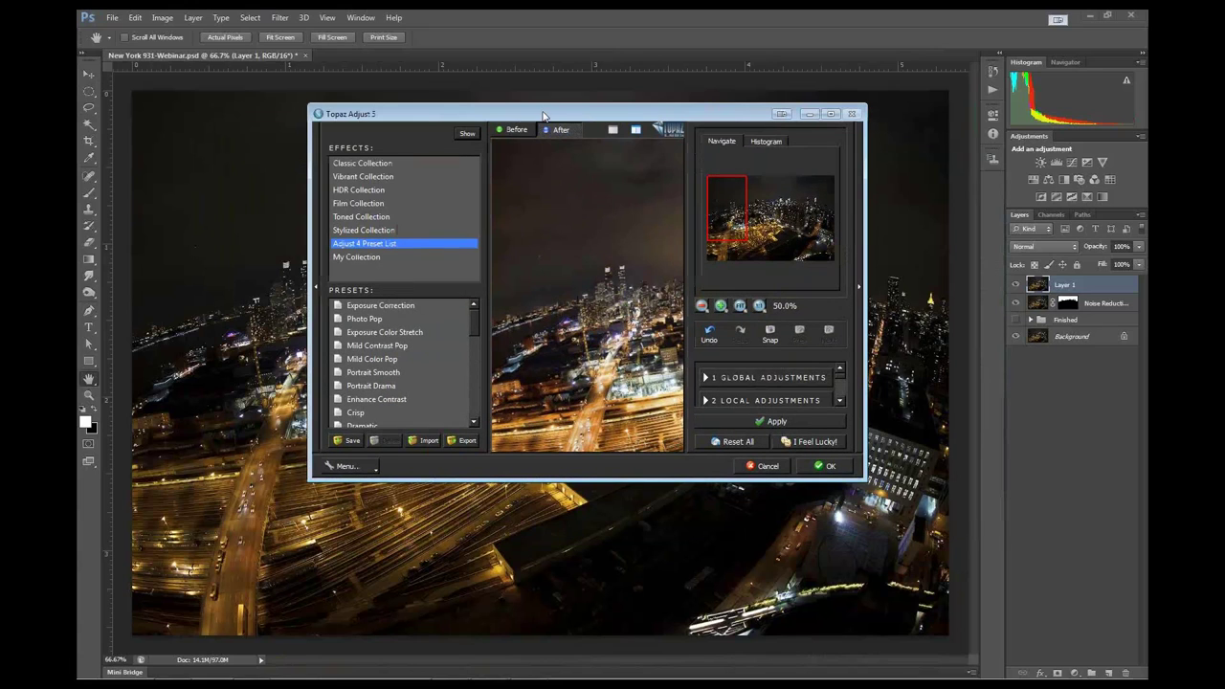
double_click(543, 116)
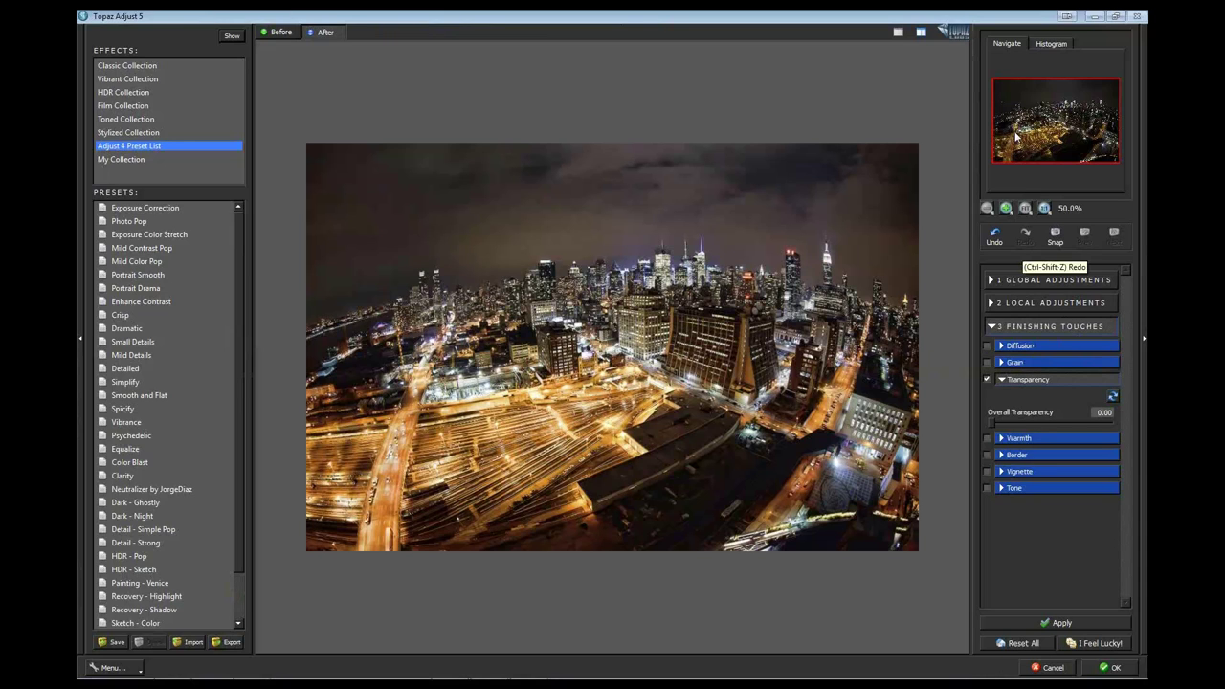
double_click(1029, 15)
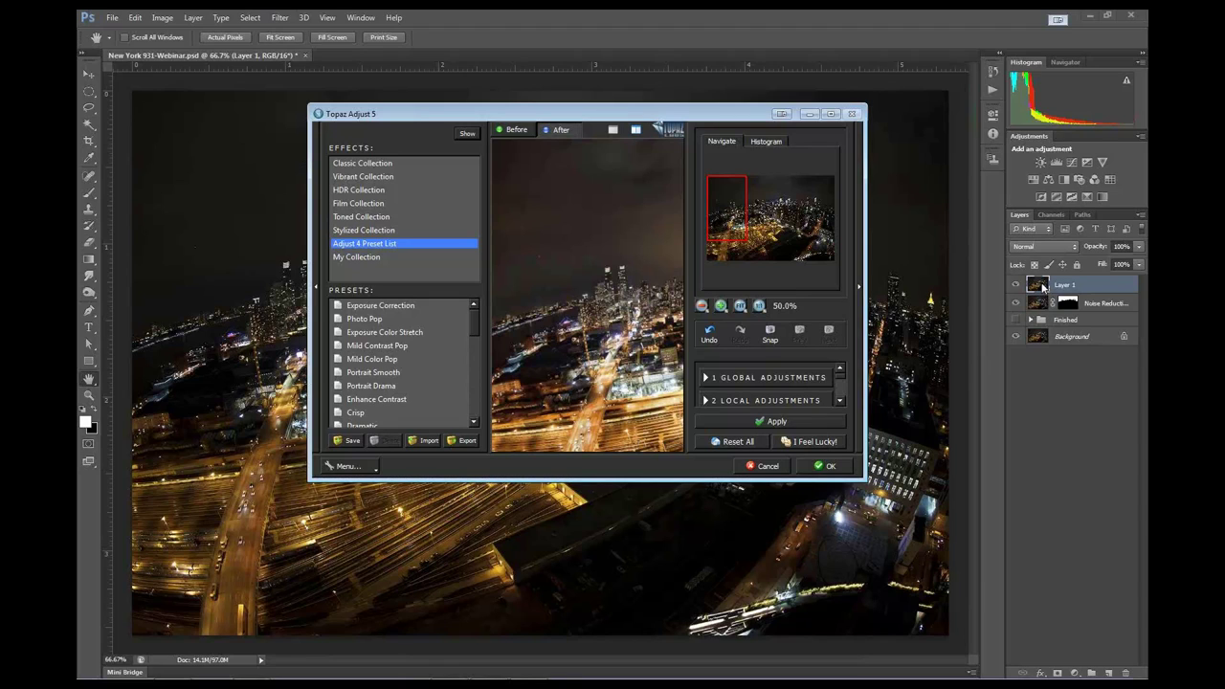
Set the overall transparency of the Dramatic effect to 0.20 and accept the filter
double_click(583, 116)
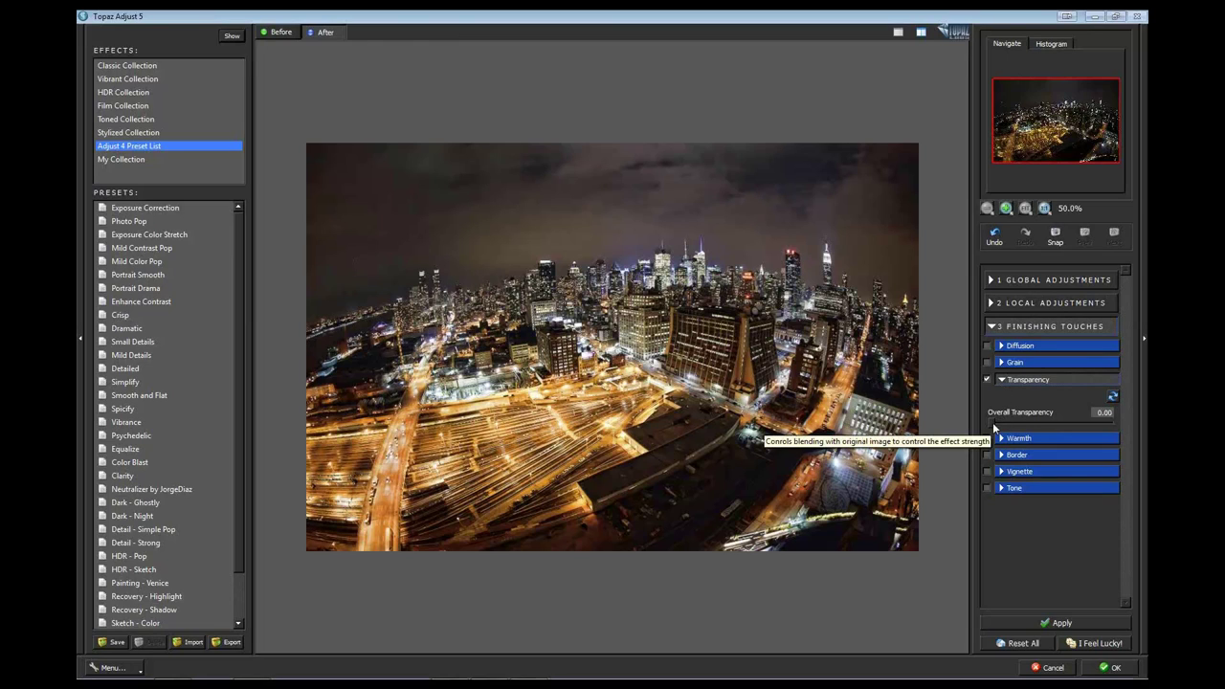
left_click_drag(993, 427, 1018, 431)
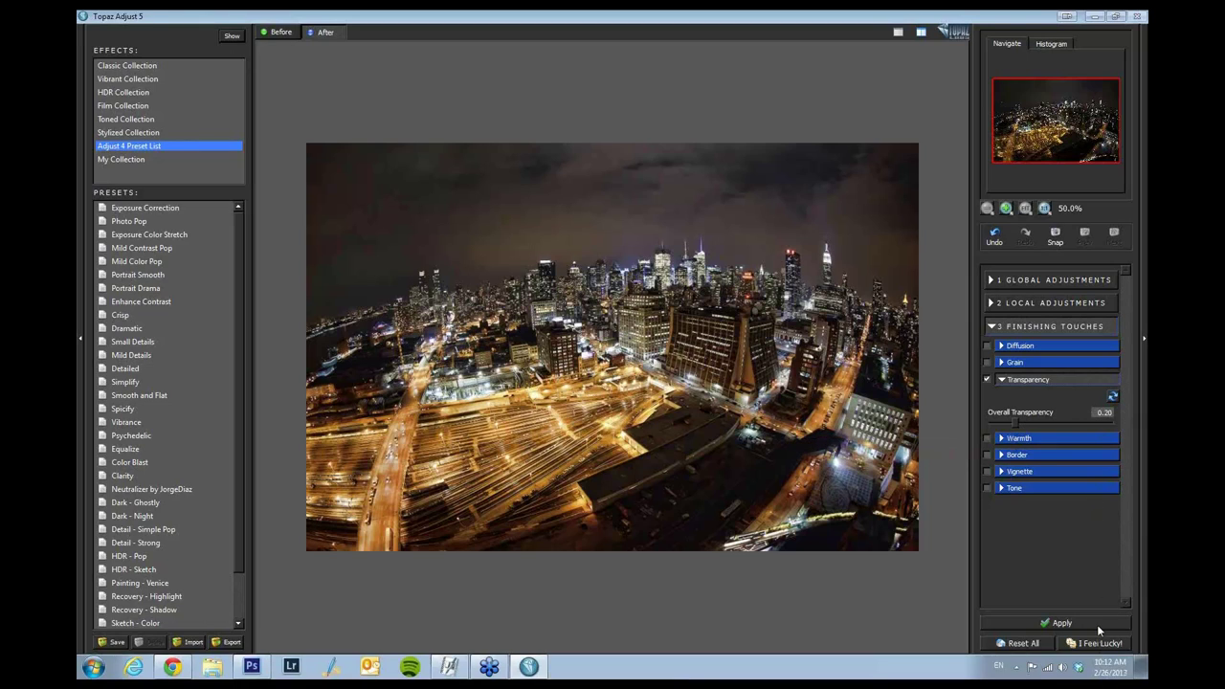
left_click(1103, 669)
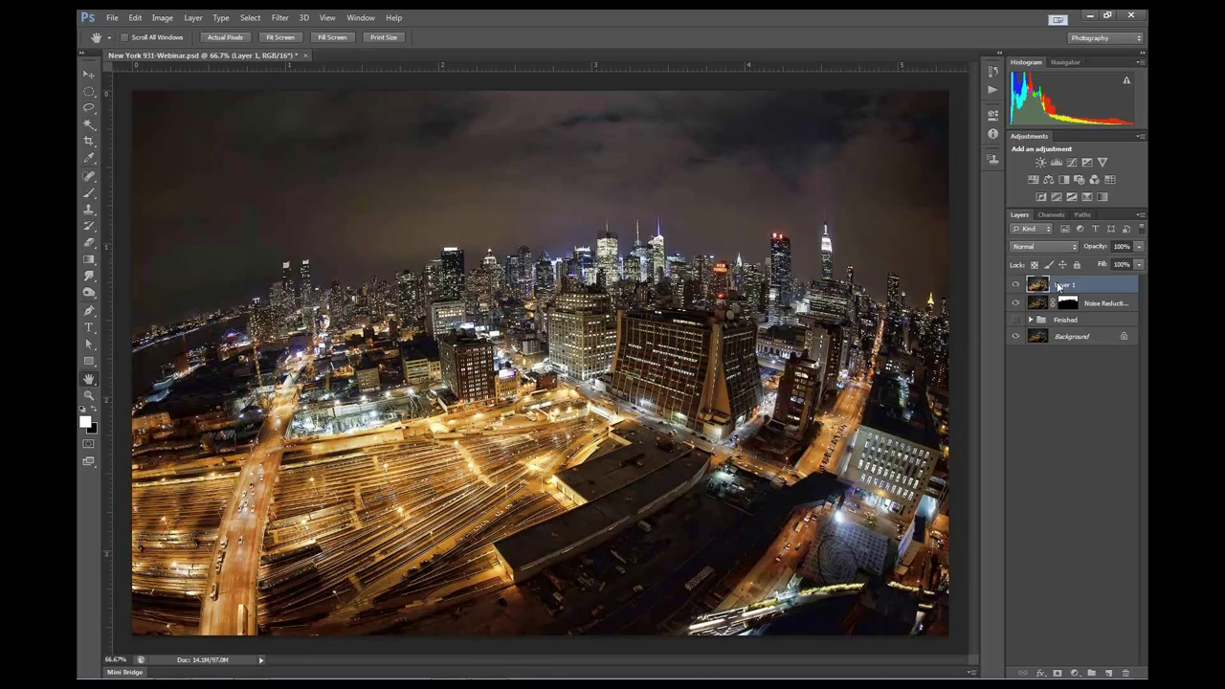
Rename the filtered layer as "Adjust 5 - Transparency 0.20" and widen the layer list so the full name fits
double_click(1059, 285)
type("Adjus")
type("t 8-1")
type("ransparency")
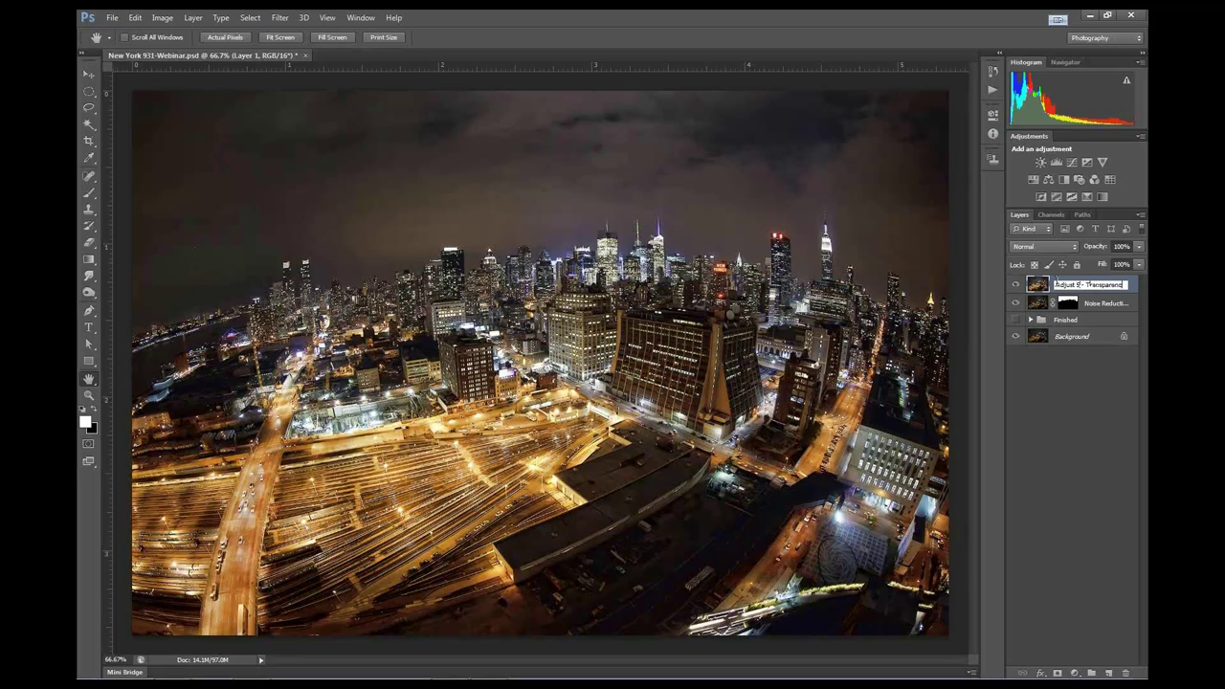
type(" 0.20")
key("Return")
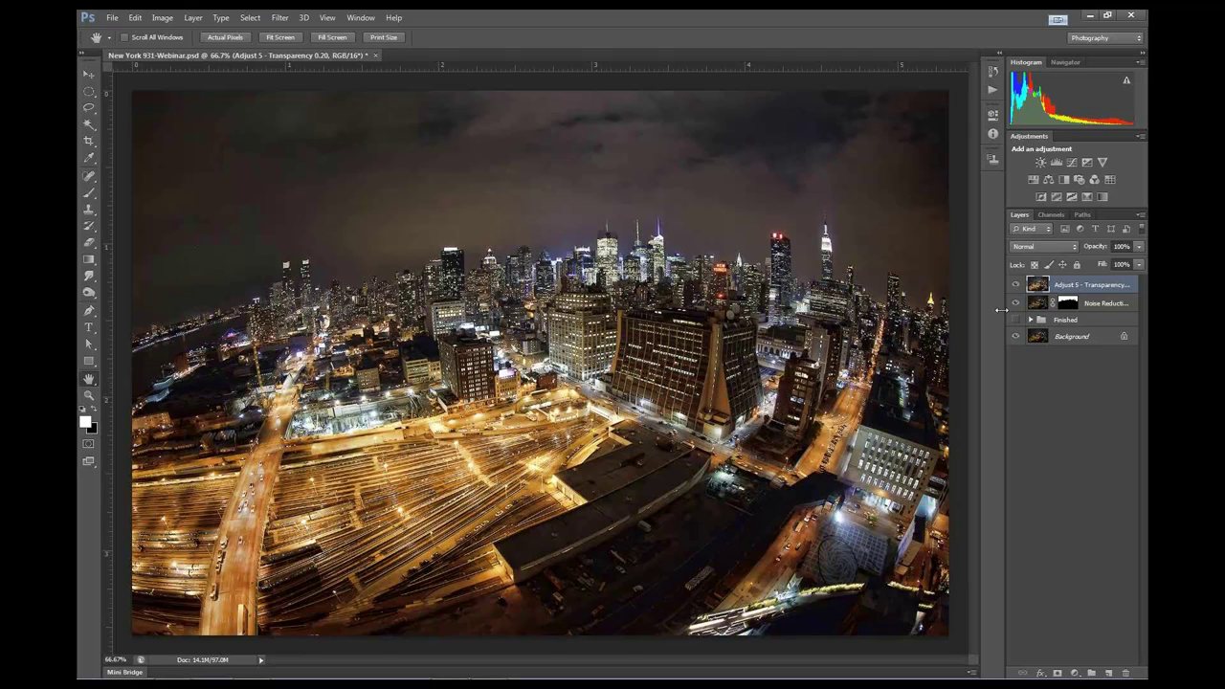
left_click_drag(996, 311, 964, 312)
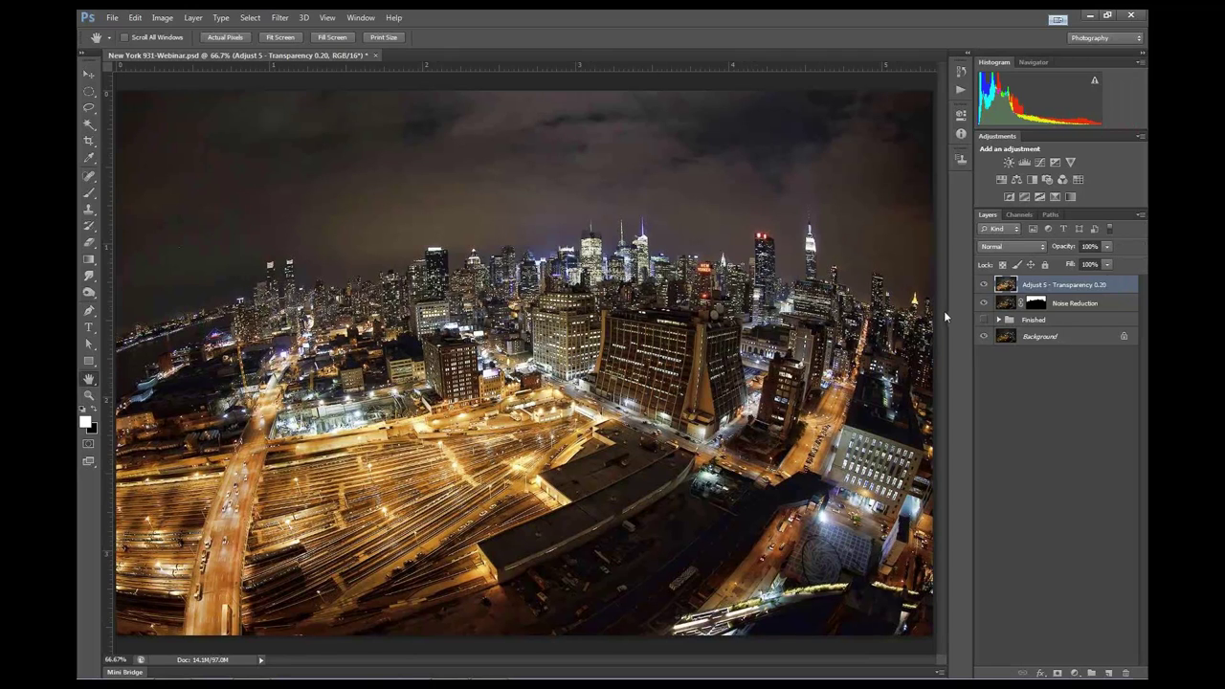
Stamp the visible layers into another new layer above the renamed one and open it in Topaz Adjust 5
key("ctrl+shift+alt+e")
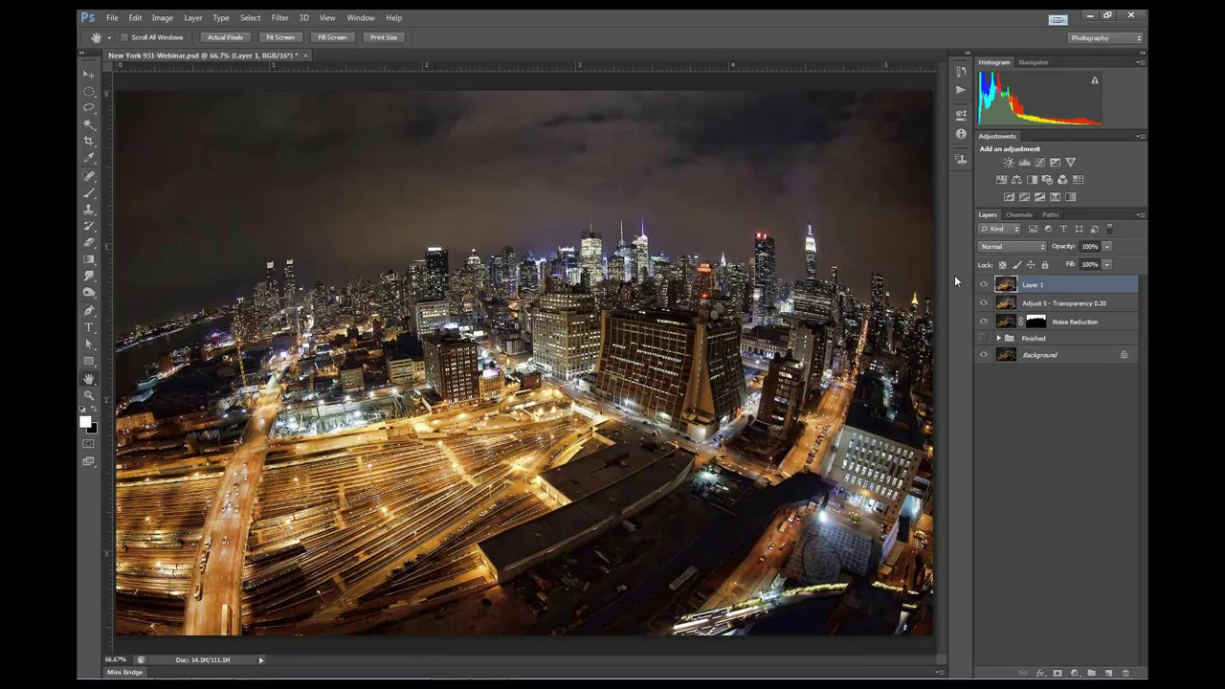
left_click(280, 19)
mouse_move(287, 334)
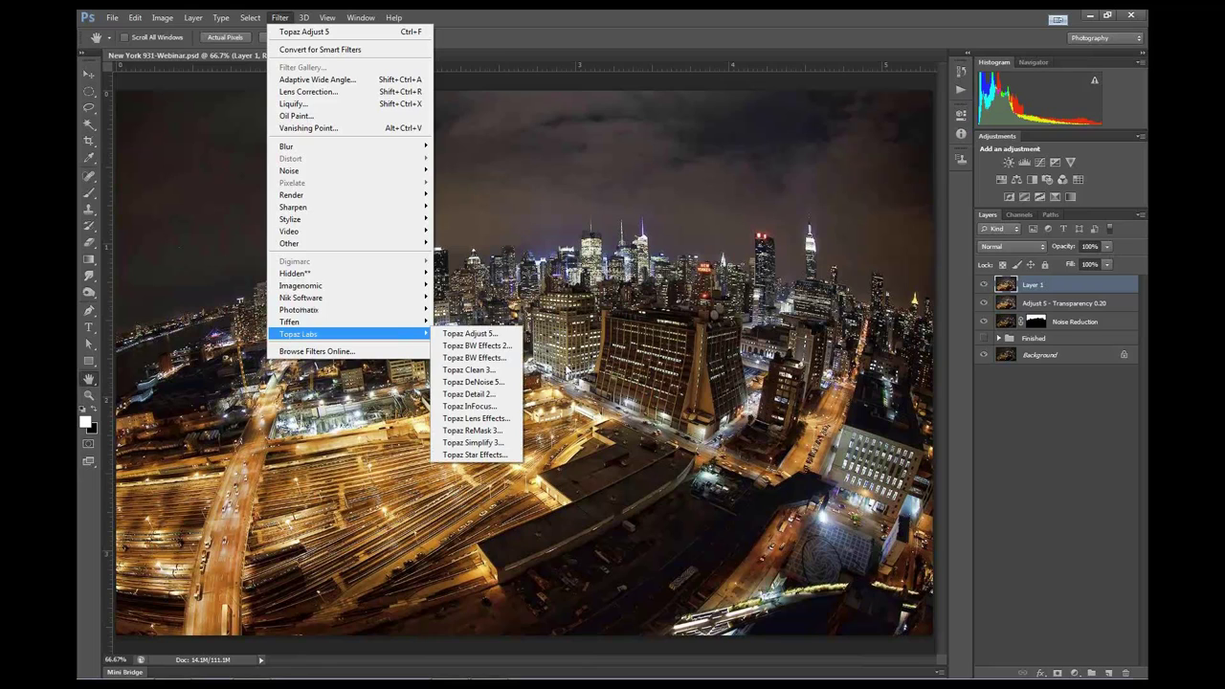
left_click(498, 333)
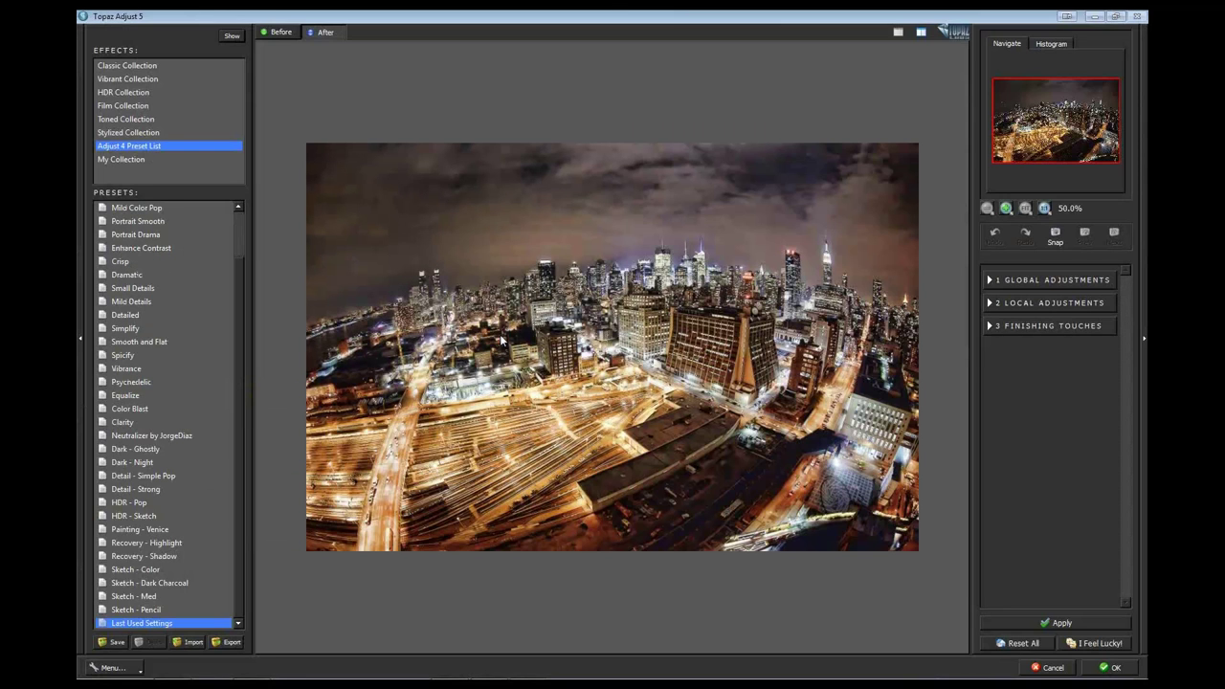
Apply the Spicify preset to the new layer and set the layer's opacity to 70%
left_click(141, 357)
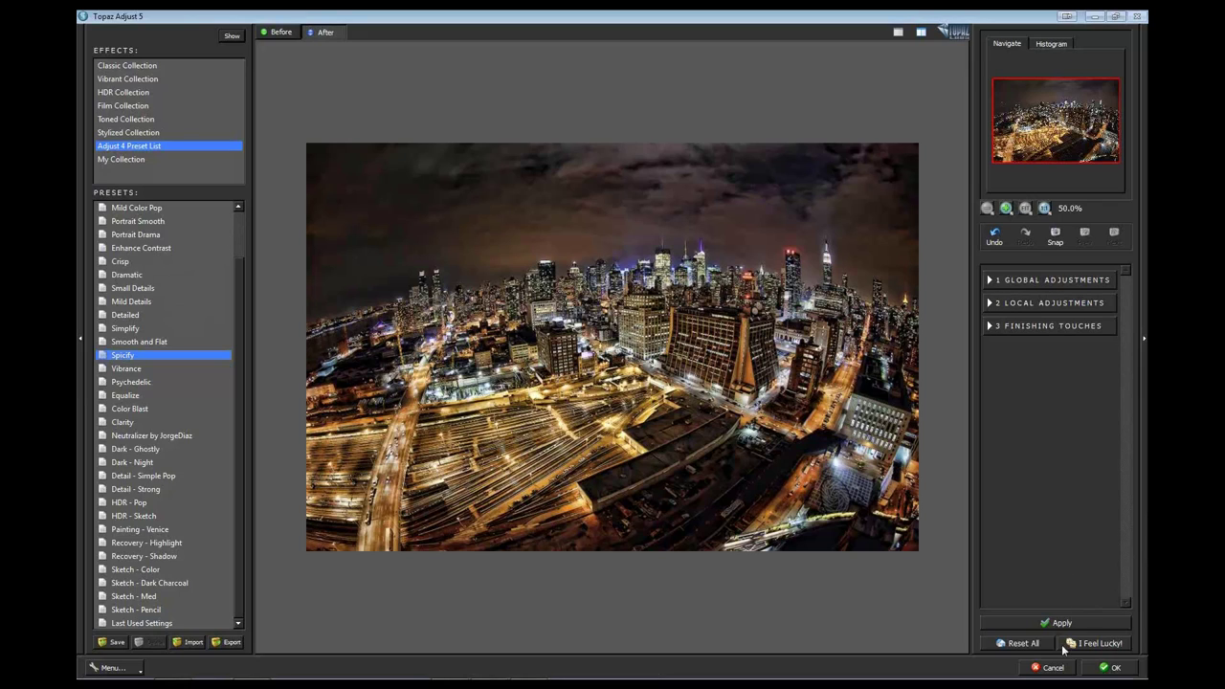
left_click(1115, 669)
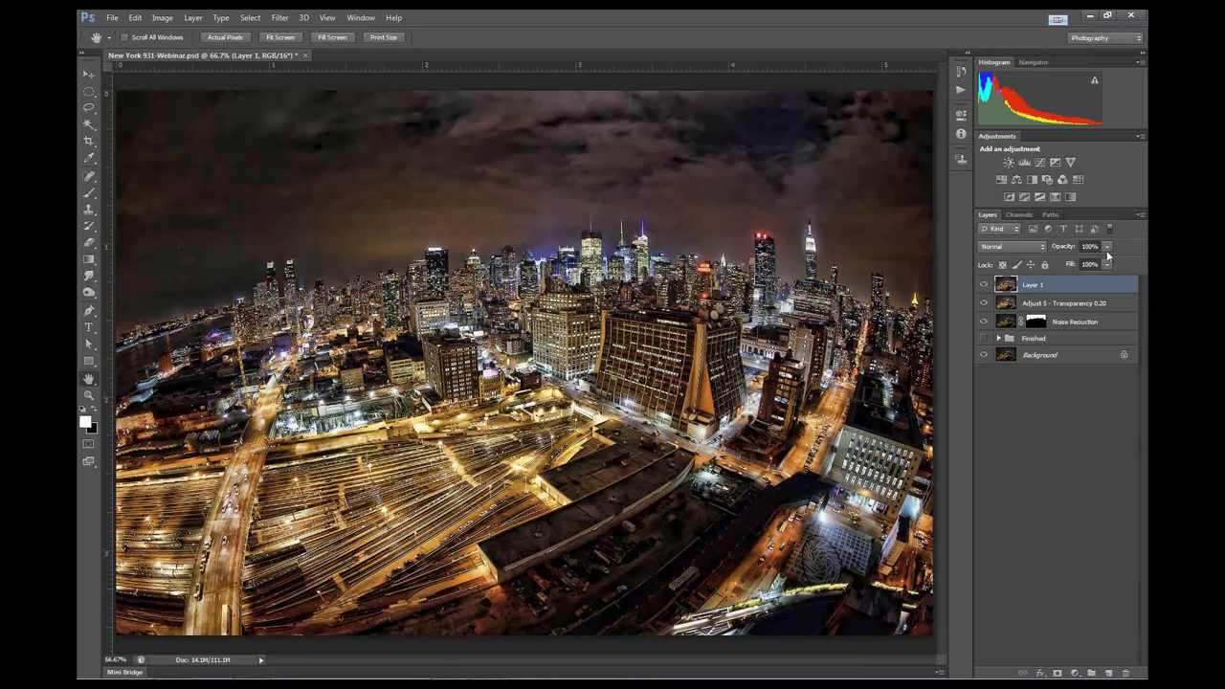
left_click(1108, 247)
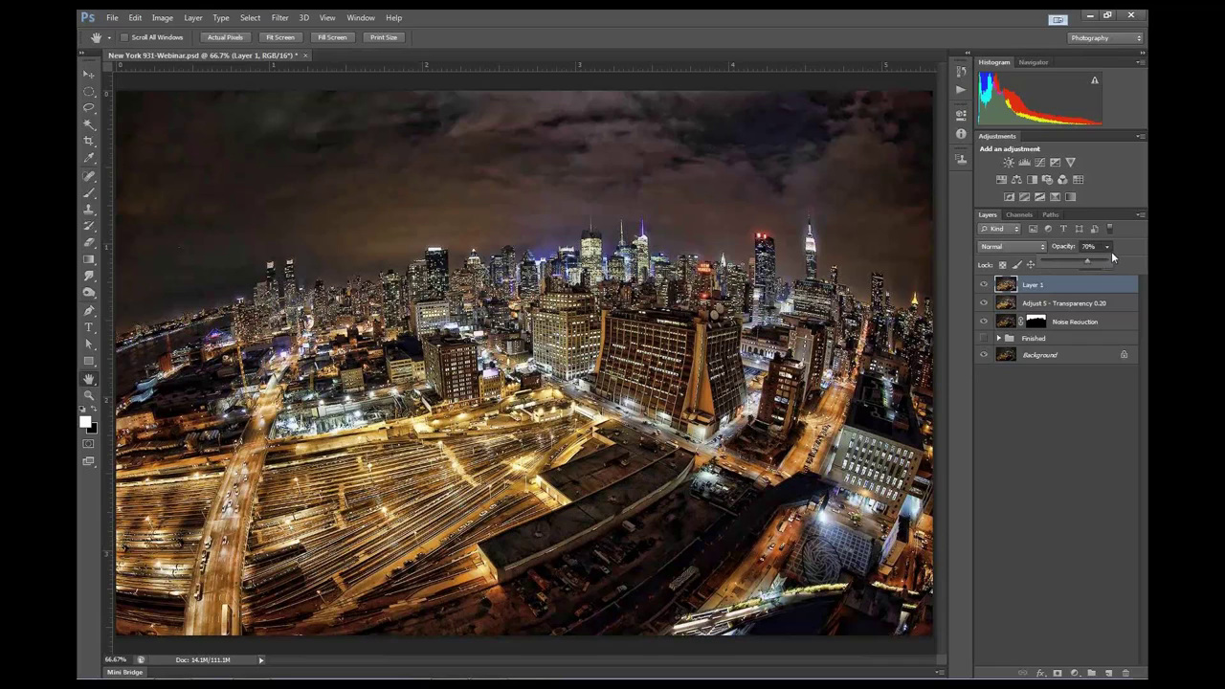
left_click(1110, 247)
Load the Noise Reduction layer's mask as a selection and add it inverted as a mask on Layer 1, hiding the effect in the sky
left_click(1101, 323)
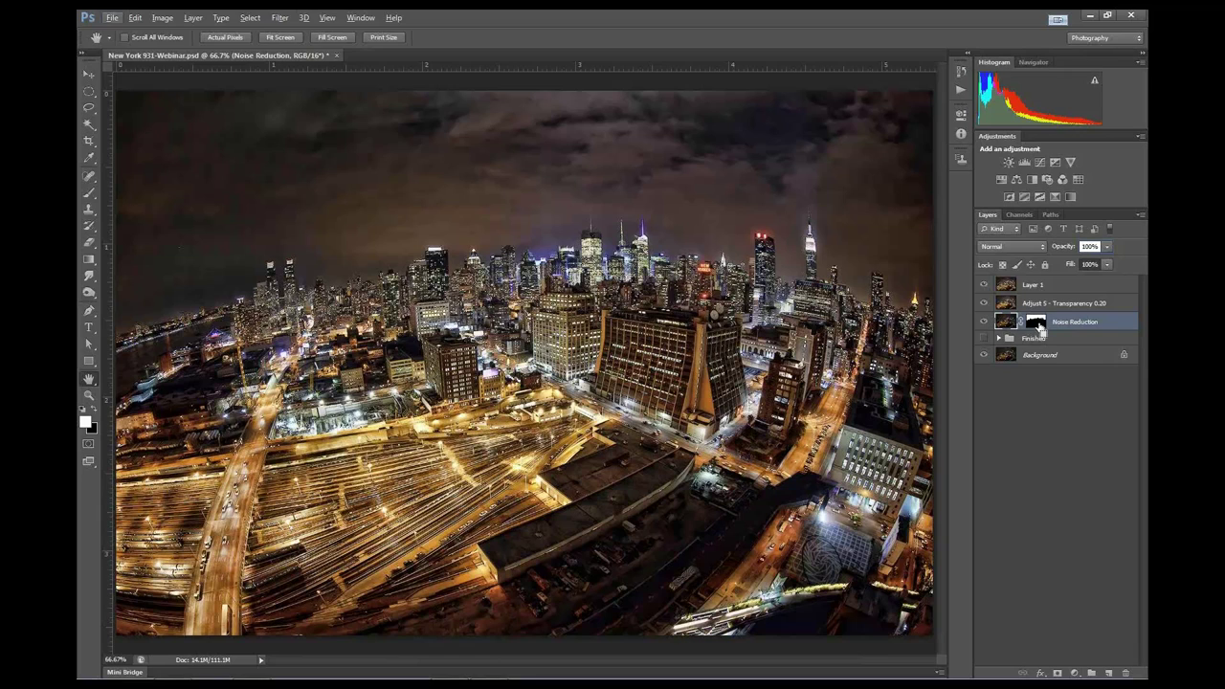
left_click(1037, 322, "ctrl")
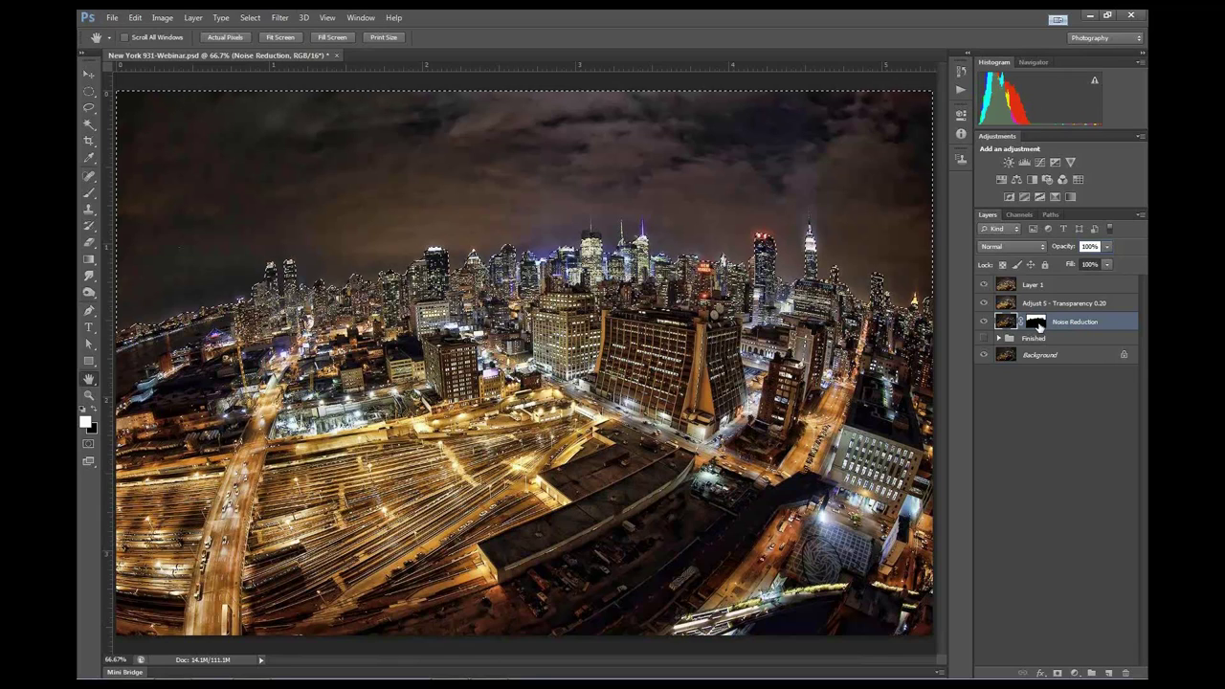
left_click(1048, 290)
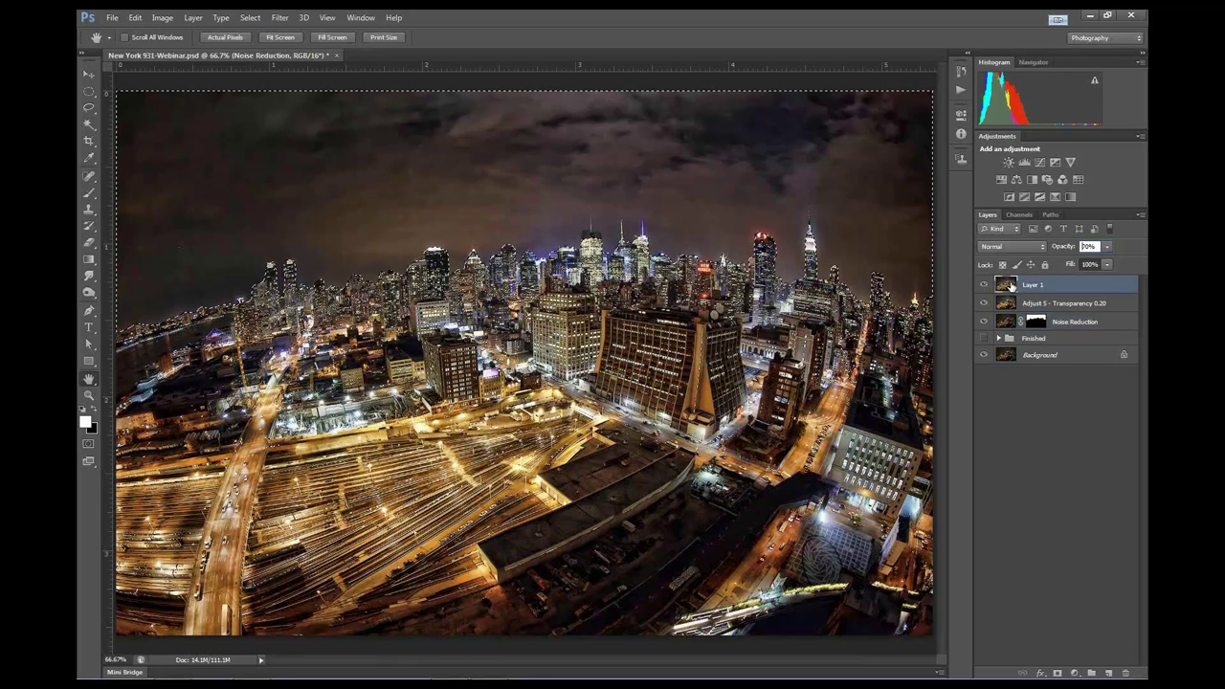
key("7")
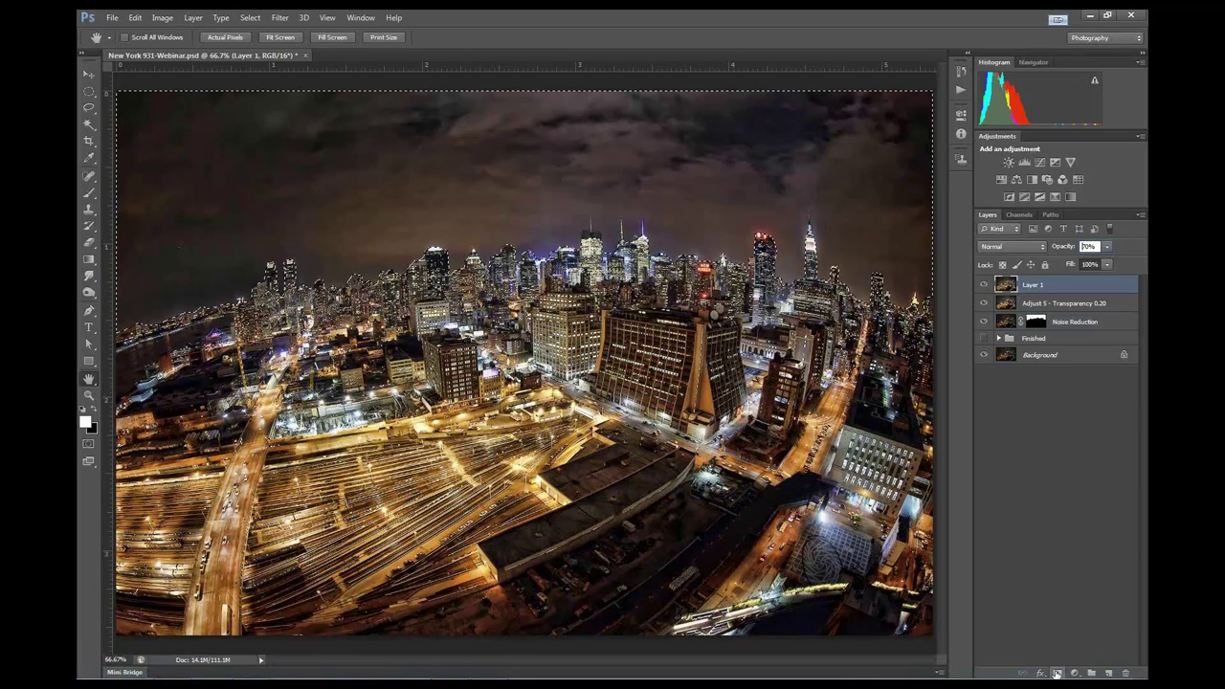
left_click(1057, 674)
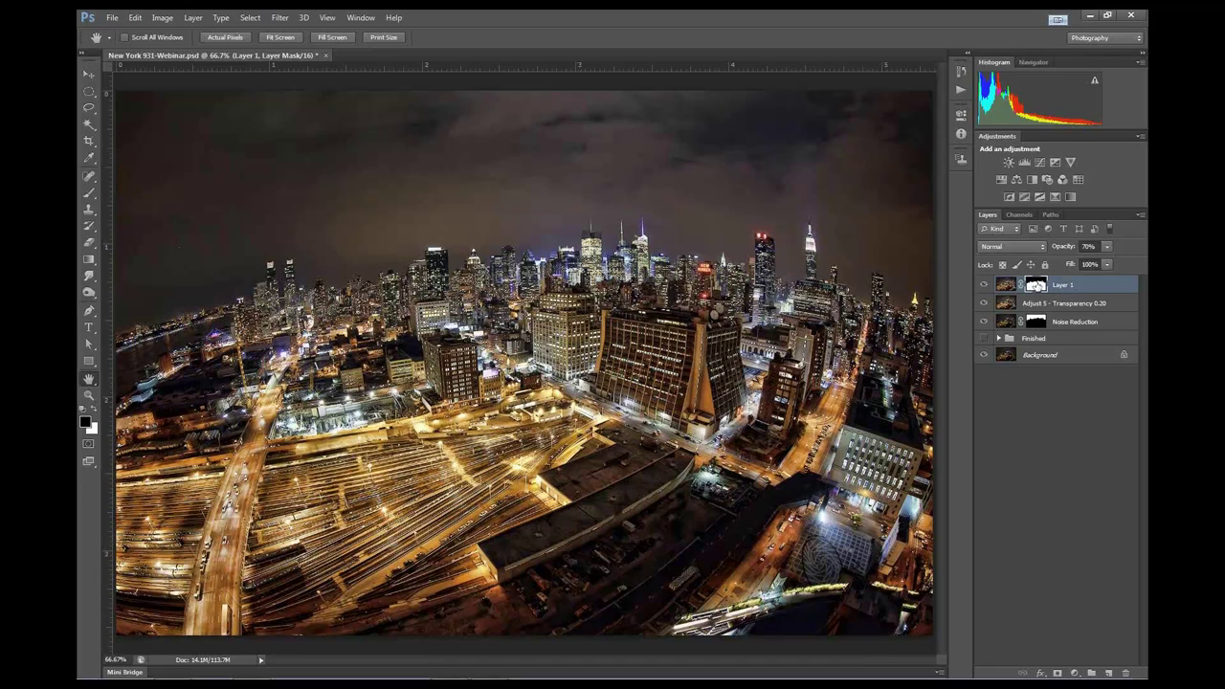
Disable and re-enable Layer 1's mask to compare the sky with and without the Spicify effect
right_click(1037, 286)
left_click(1040, 291)
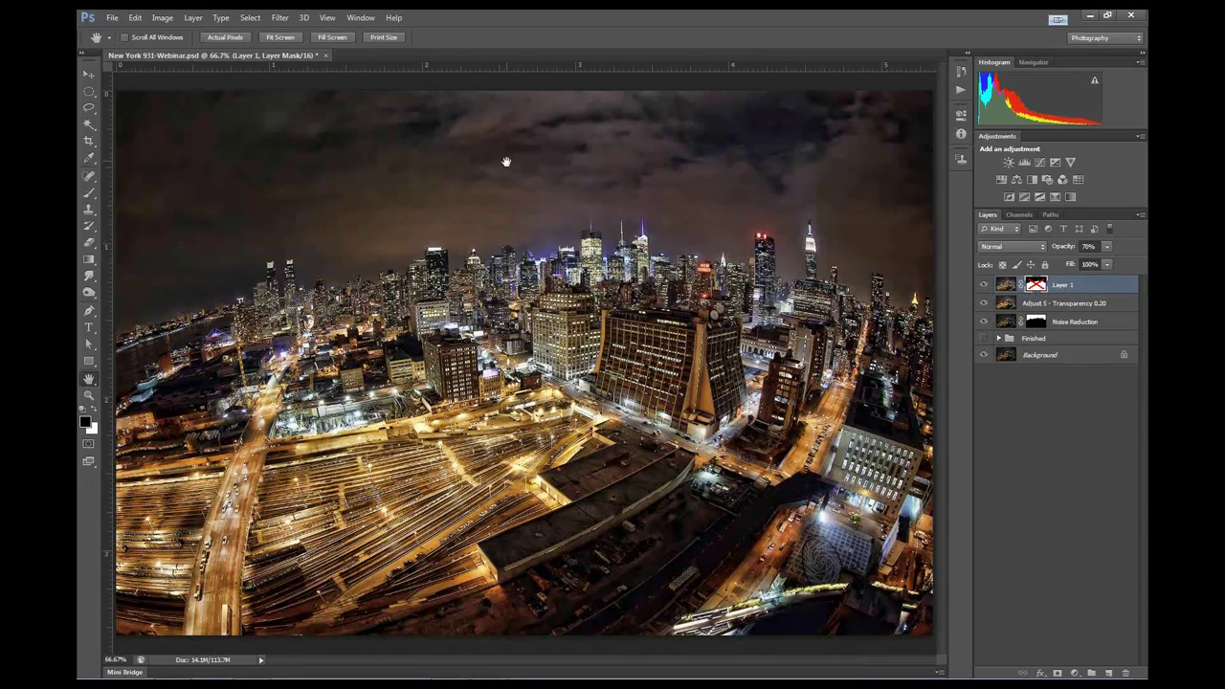
right_click(1037, 286)
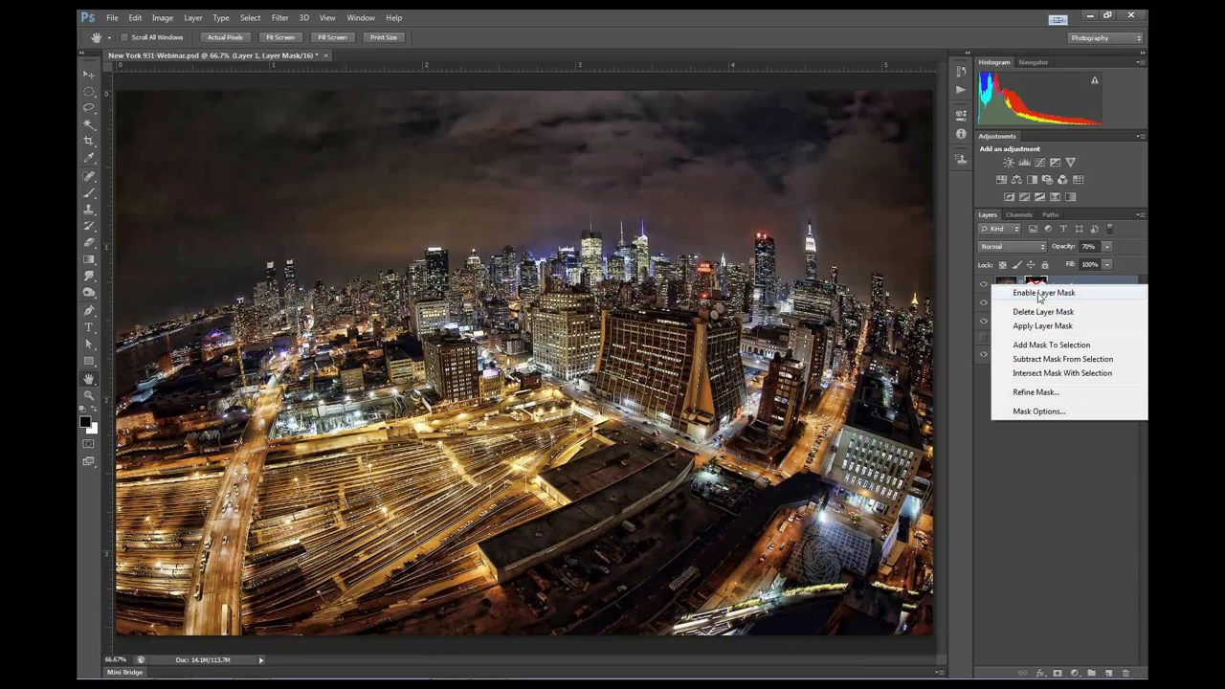
left_click(1040, 294)
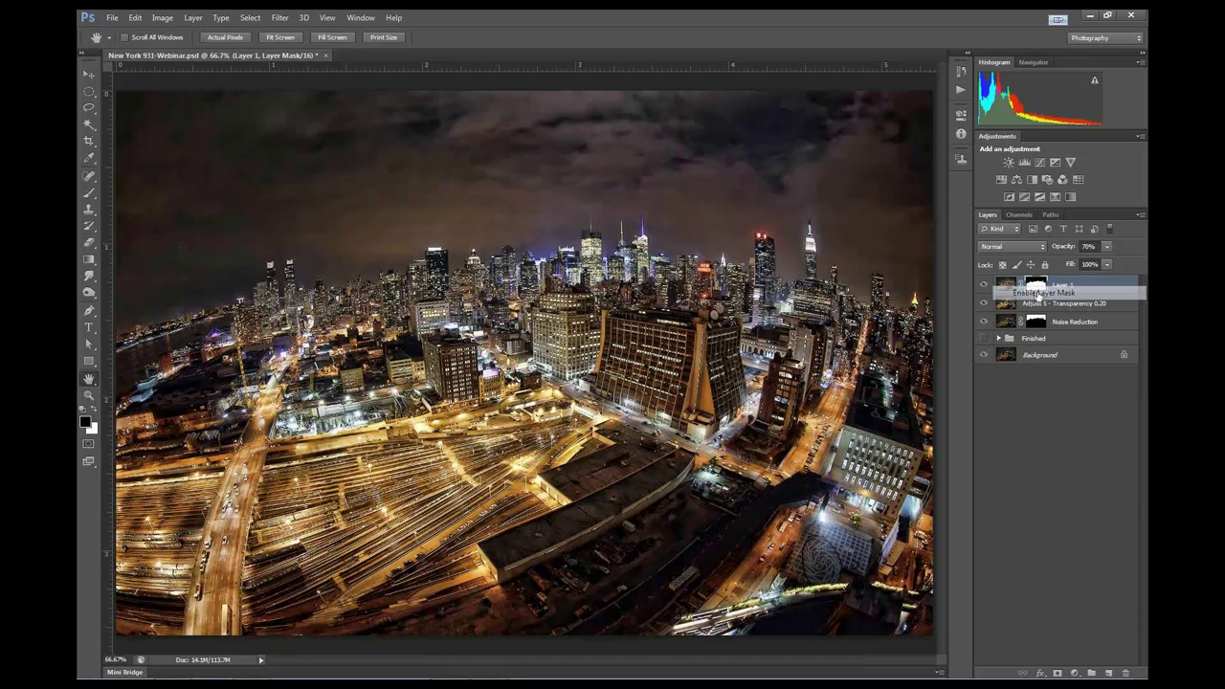
Toggle Layer 1's visibility repeatedly to compare the city with and without the masked Spicify effect, leaving it shown
left_click(985, 286)
left_click(985, 286)
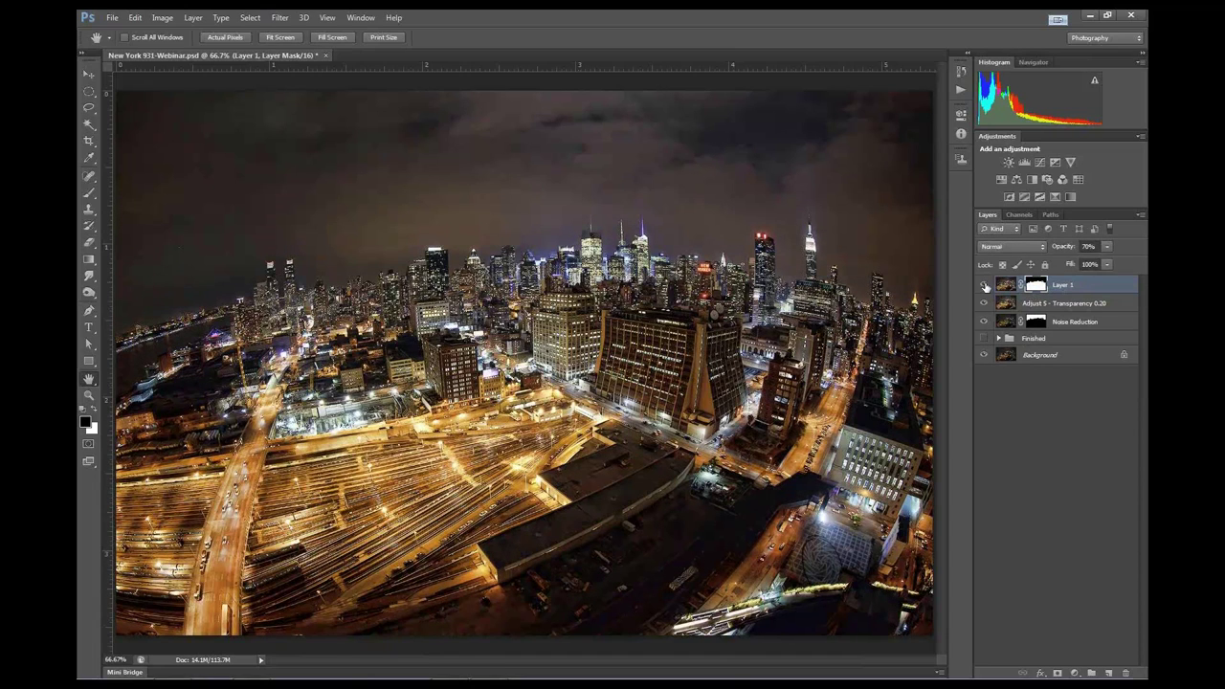
left_click(985, 286)
left_click(985, 286)
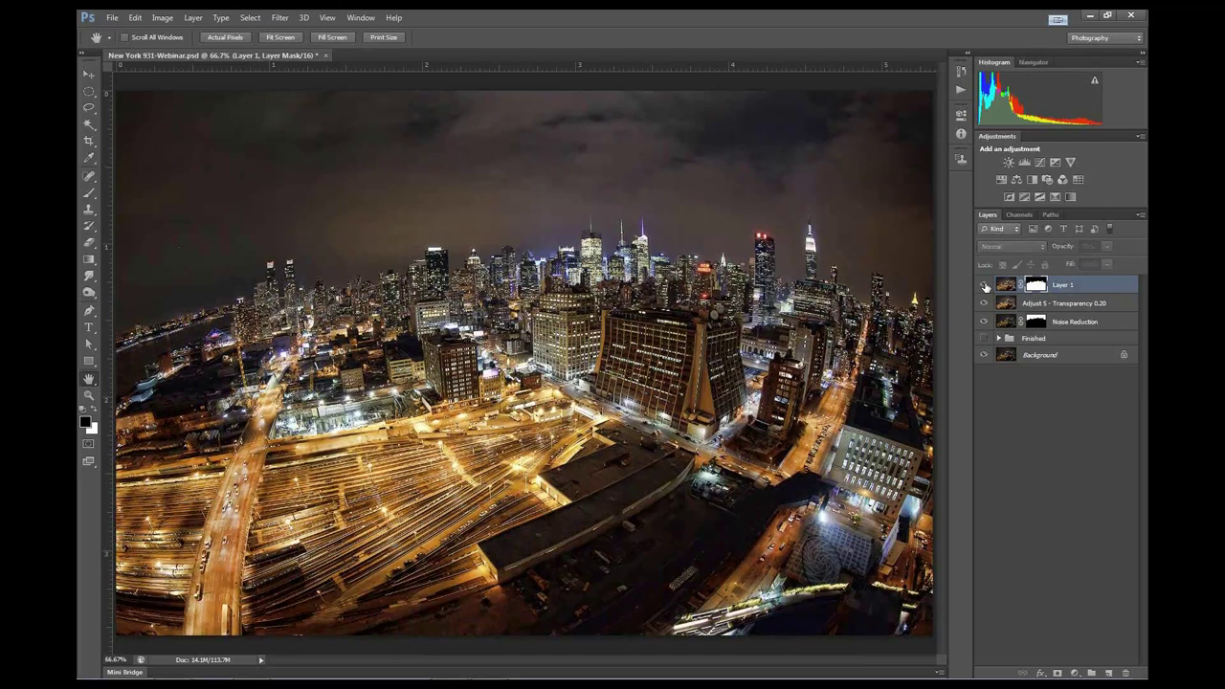
left_click(985, 286)
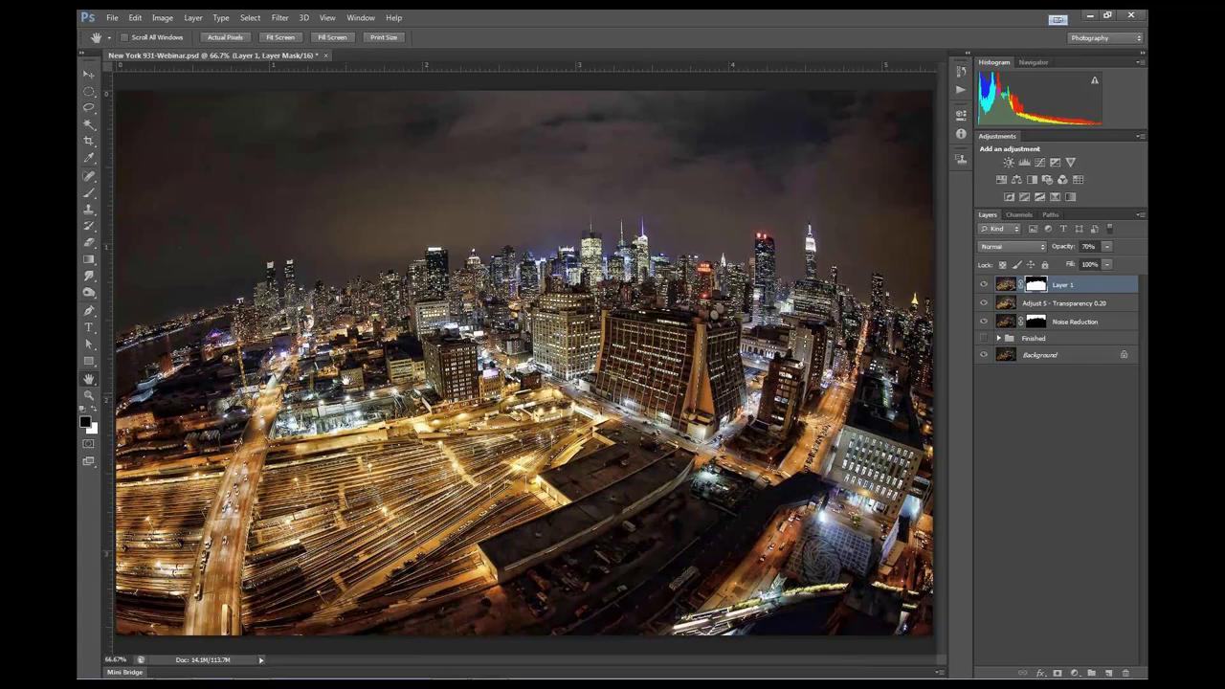
Rename Layer 1 as "Adjust 5 - Spicify 70%"
double_click(1060, 285)
type("Ad")
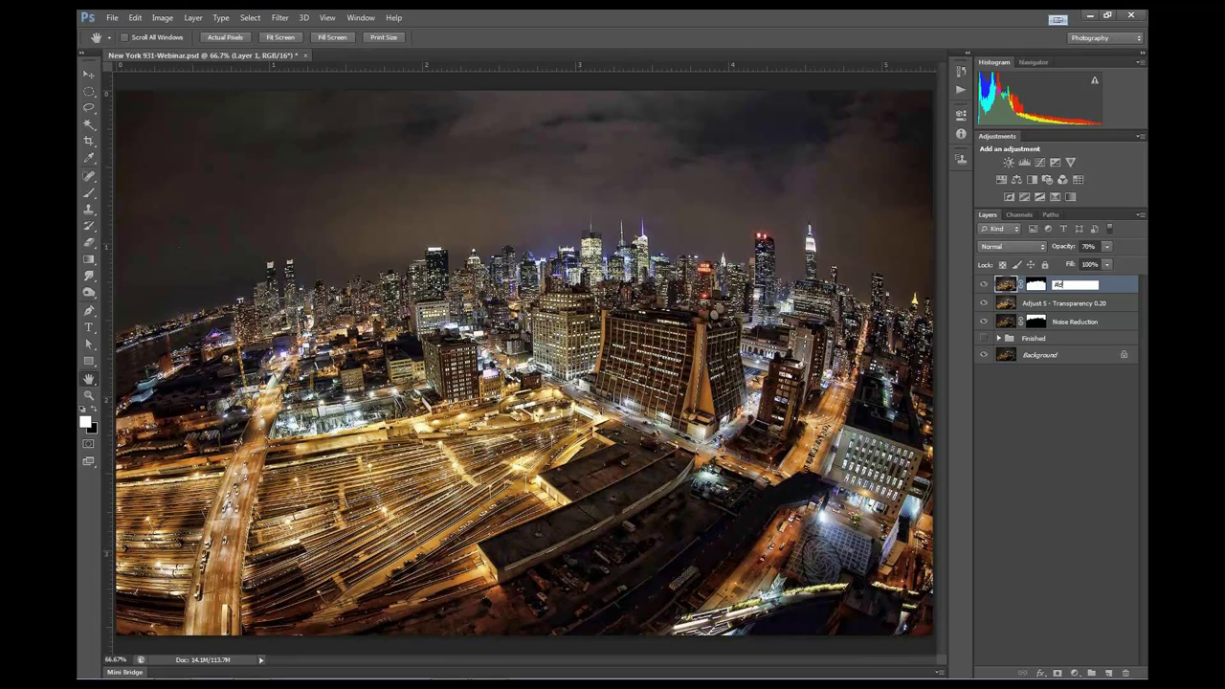
type("just 5 - Split")
type("y 70%")
key("Return")
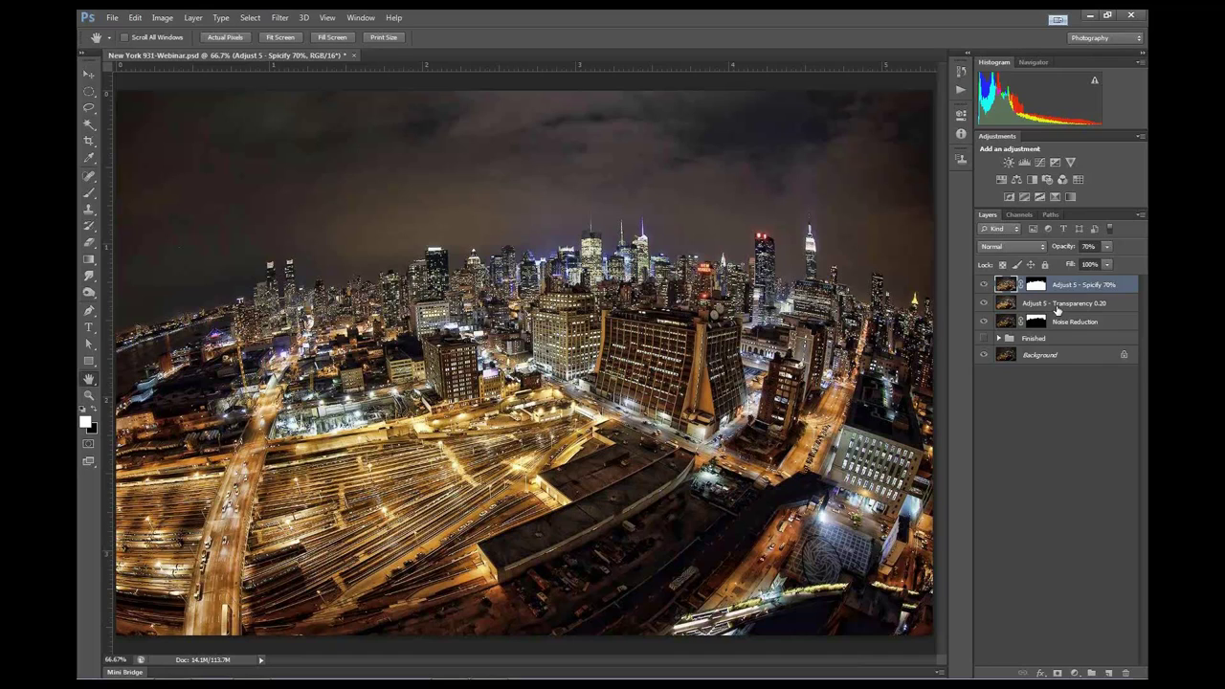
Stamp the visible layers into a new layer above the Spicify layer and open it in Topaz Adjust 5
key("ctrl+shift+alt+e")
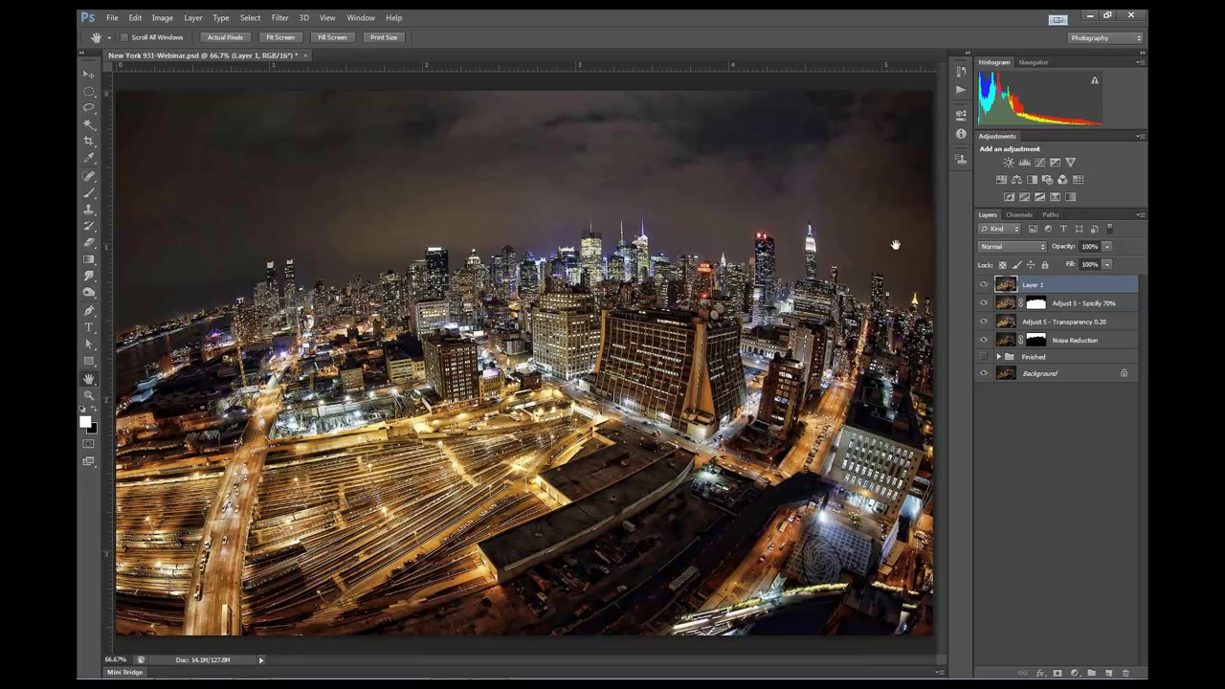
left_click(280, 17)
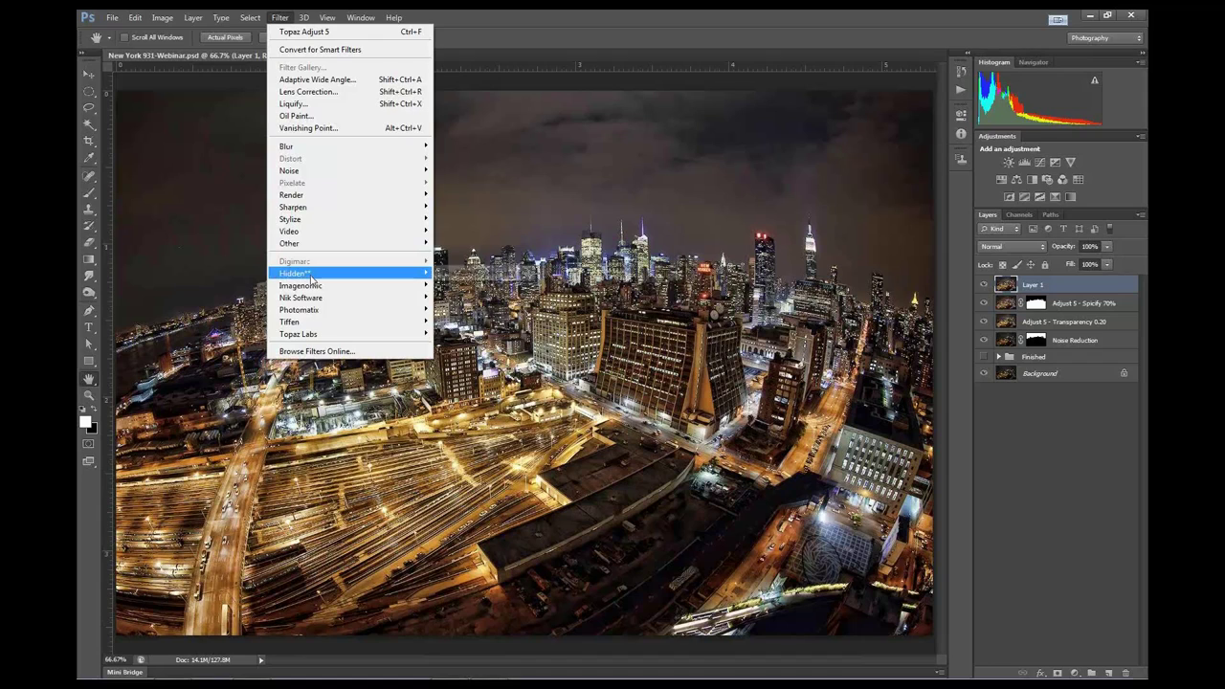
mouse_move(337, 337)
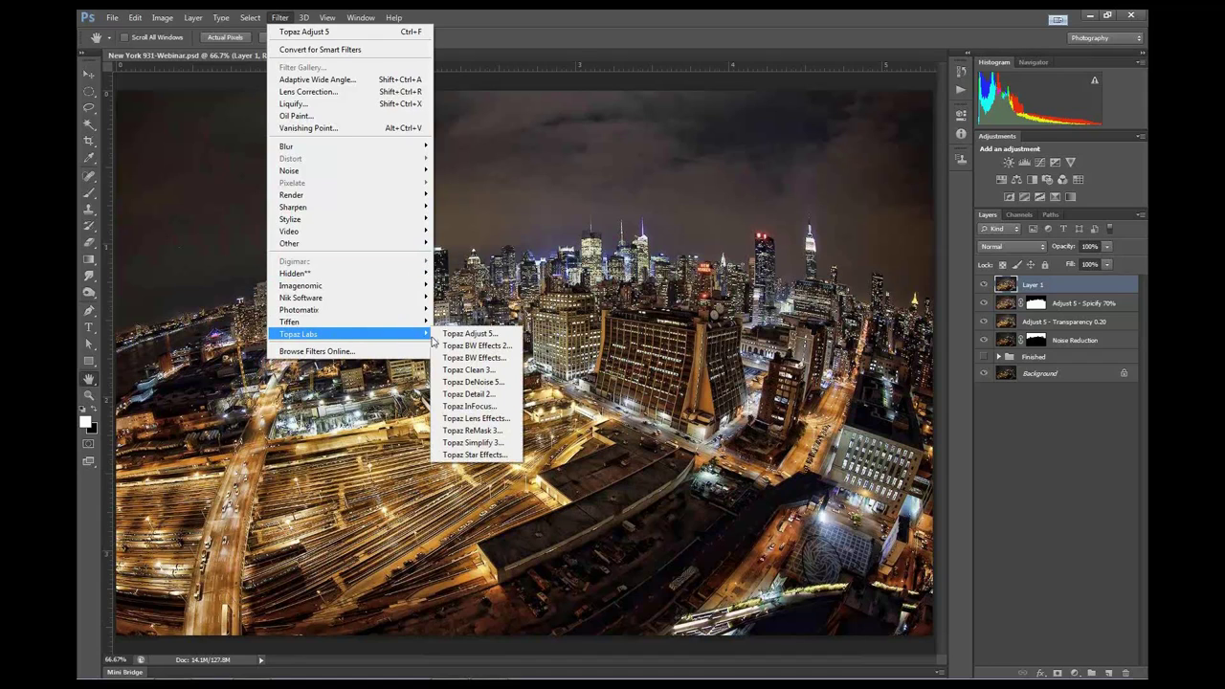
left_click(470, 333)
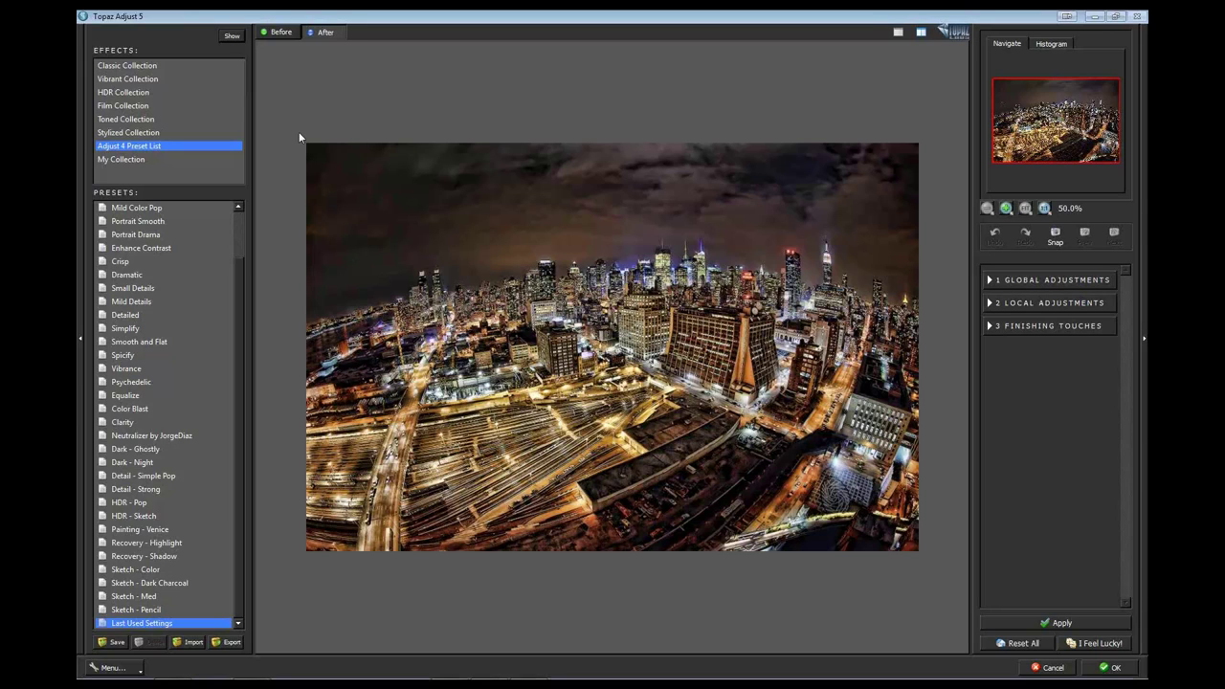
Apply the Dynamic Pop II preset from the HDR Collection to the new layer and return to Photoshop
left_click(132, 92)
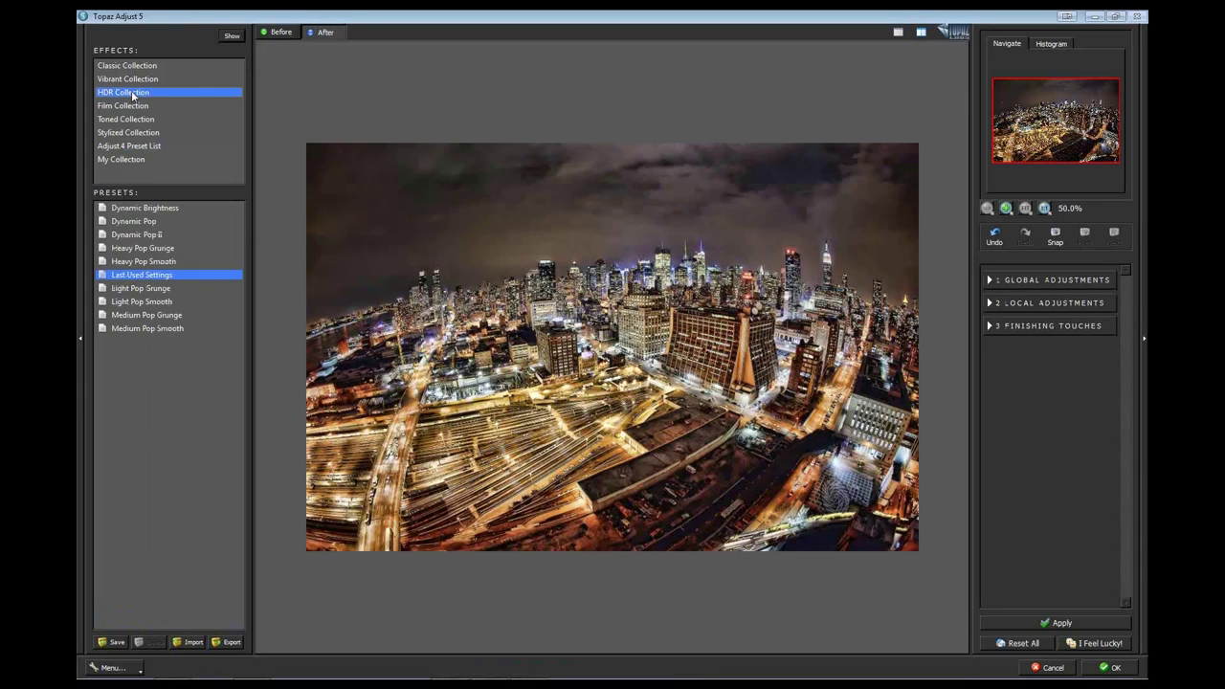
left_click(136, 236)
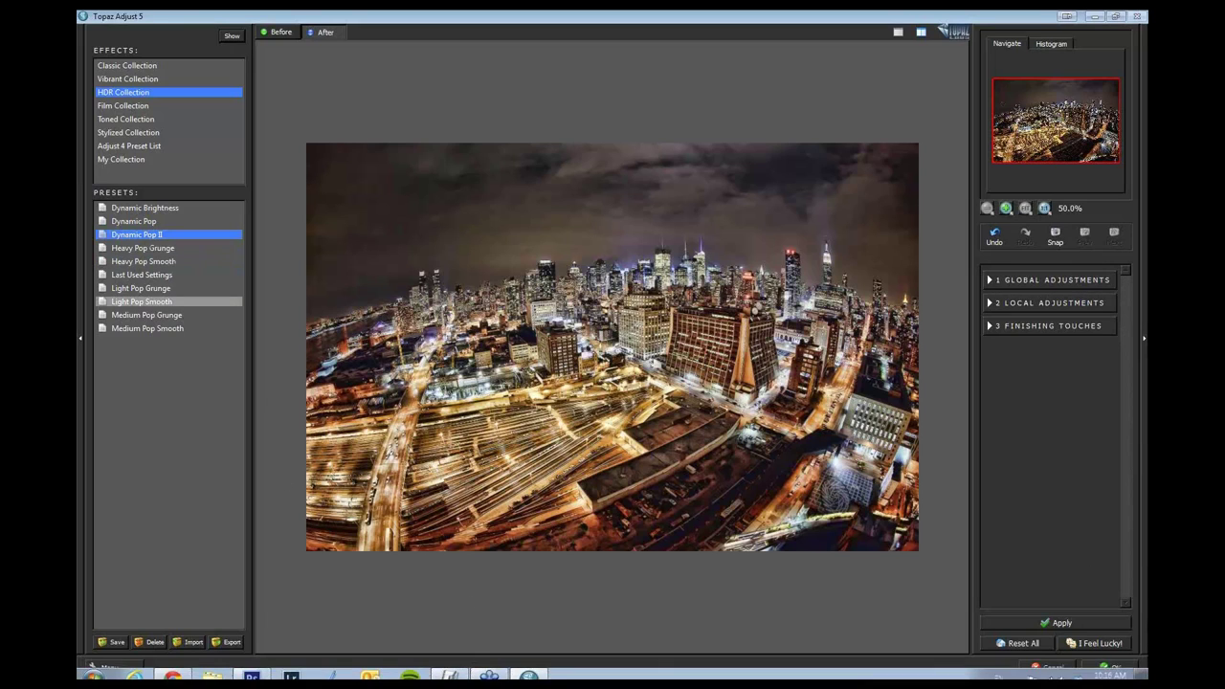
left_click(1103, 666)
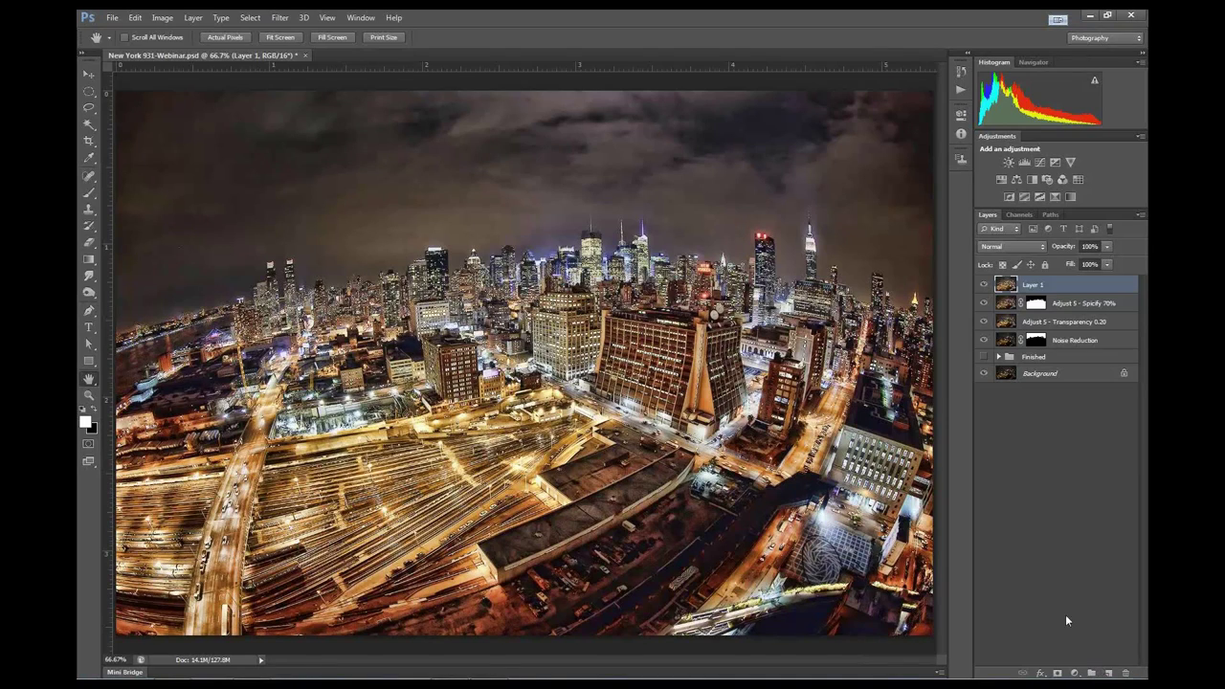
Mask Layer 1 with a selection loaded from the Noise Reduction layer's mask, and disable and re-enable the mask to compare
left_click(1039, 342, "ctrl")
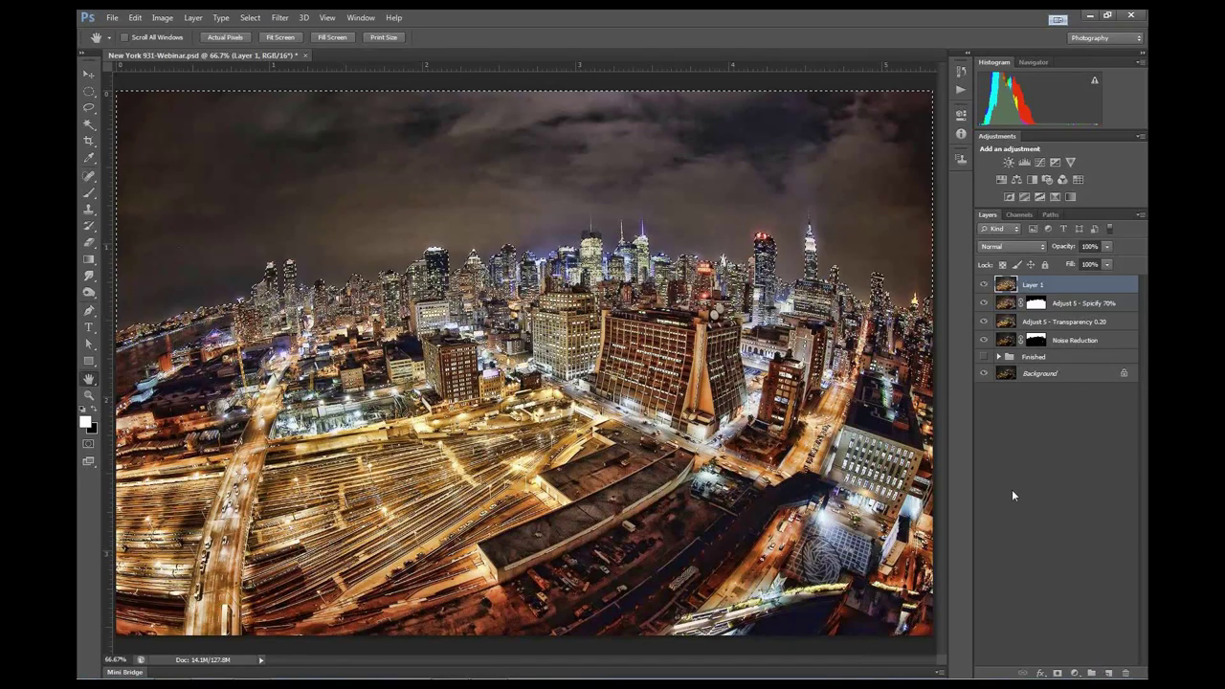
left_click(1058, 673)
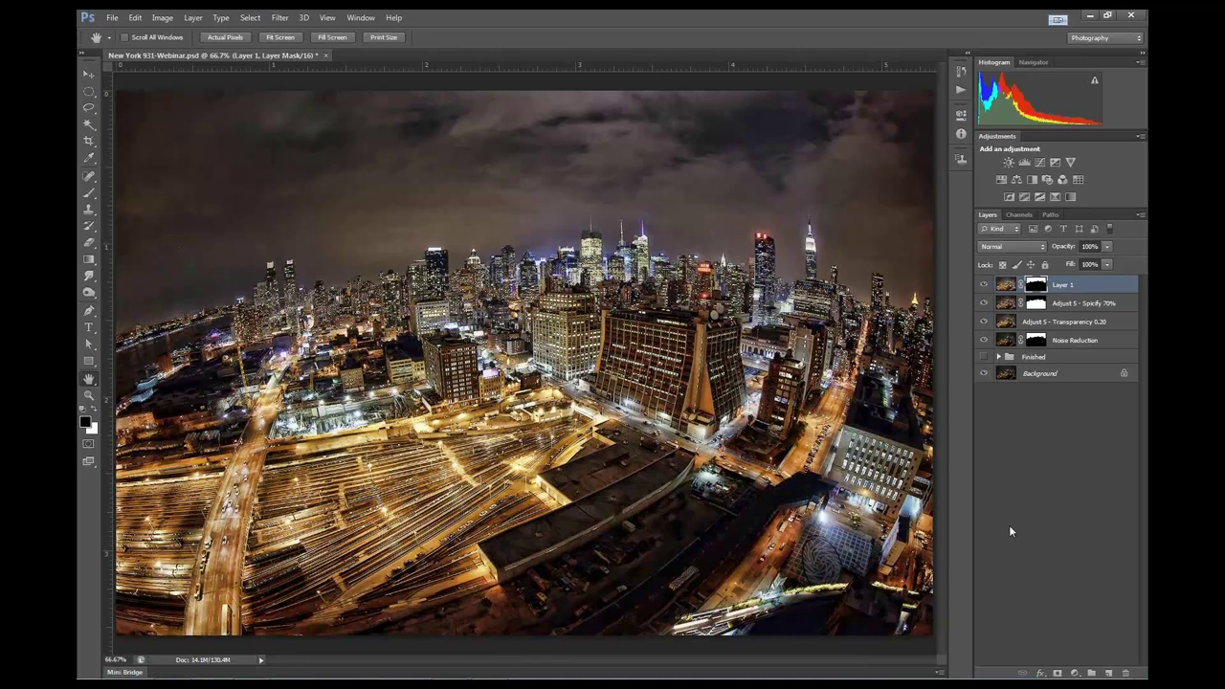
right_click(1034, 289)
left_click(1036, 294)
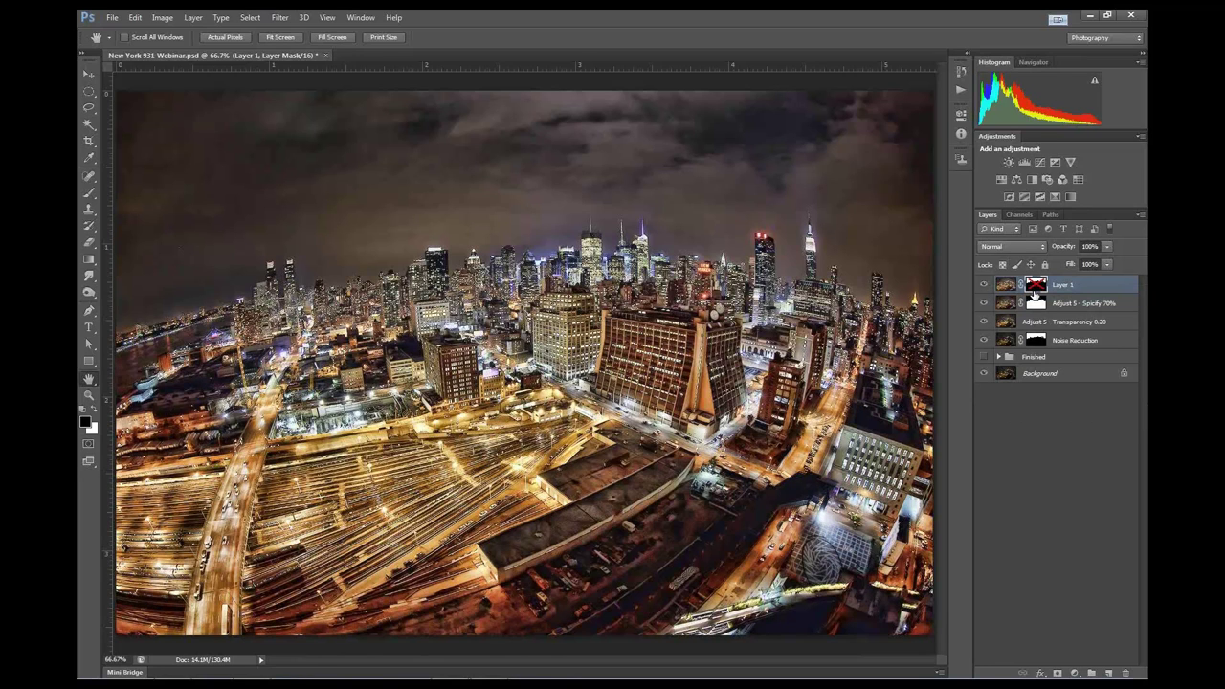
right_click(1038, 285)
left_click(1045, 292)
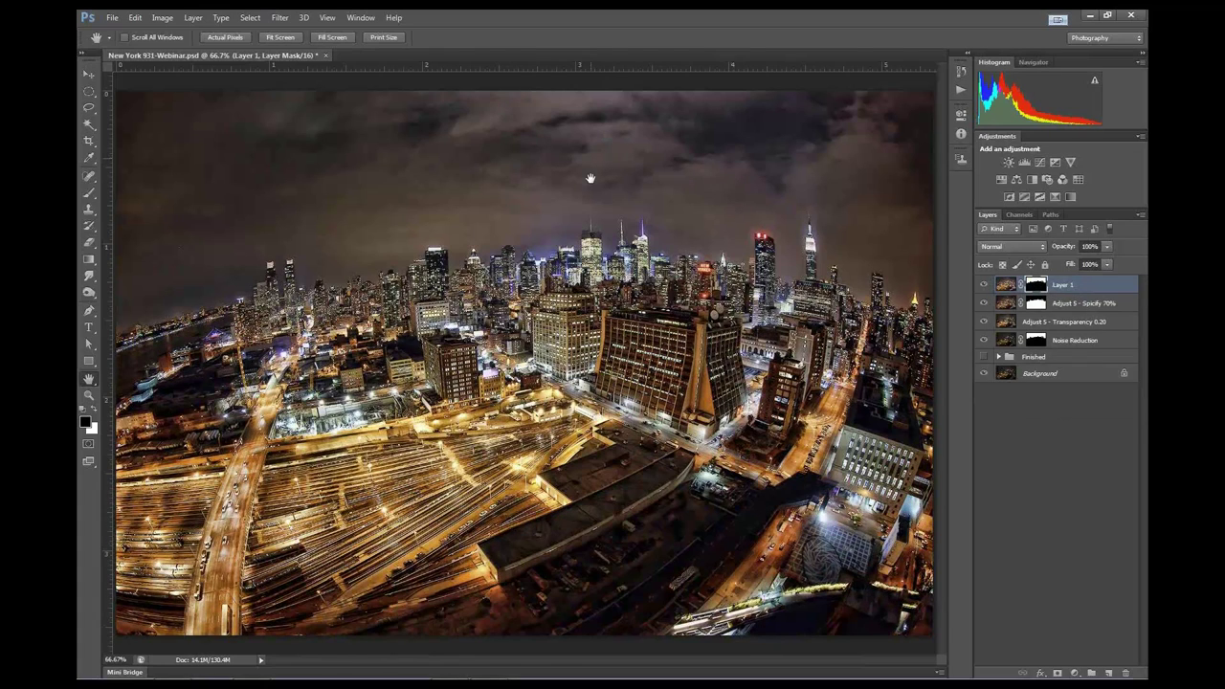
Hide and show Layer 1 several times to compare the sky with and without Dynamic Pop II, leaving it shown
left_click(983, 285)
left_click(983, 285)
left_click(983, 285)
left_click(983, 285)
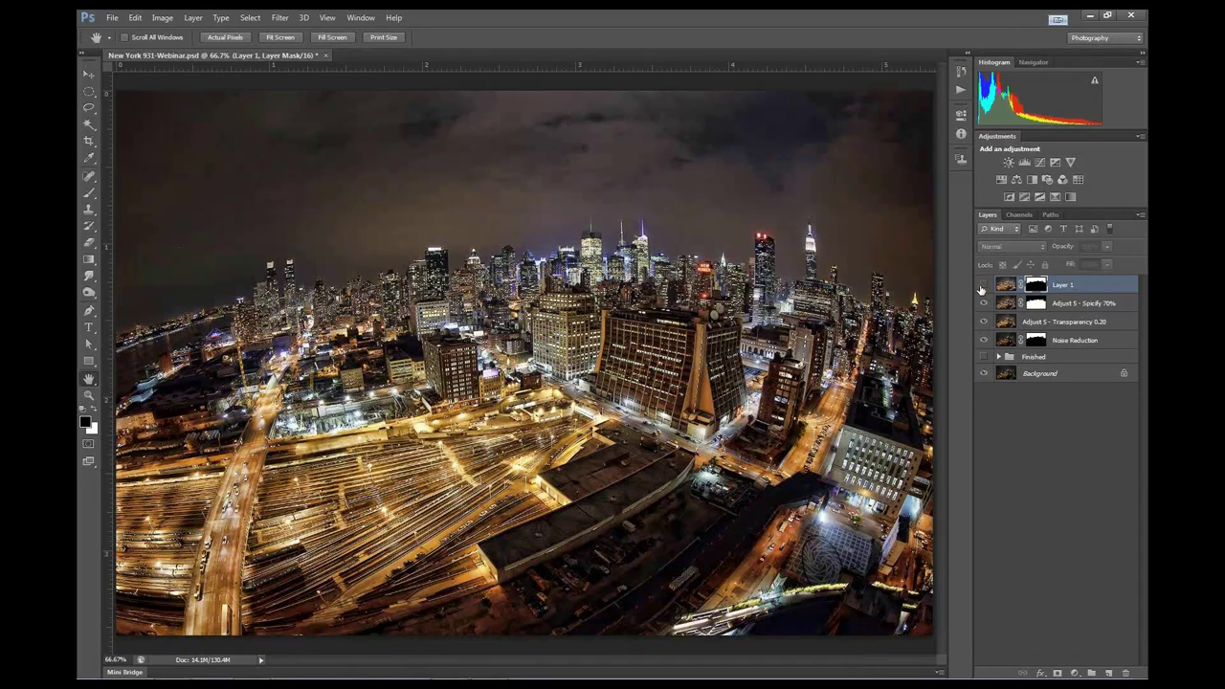
left_click(983, 286)
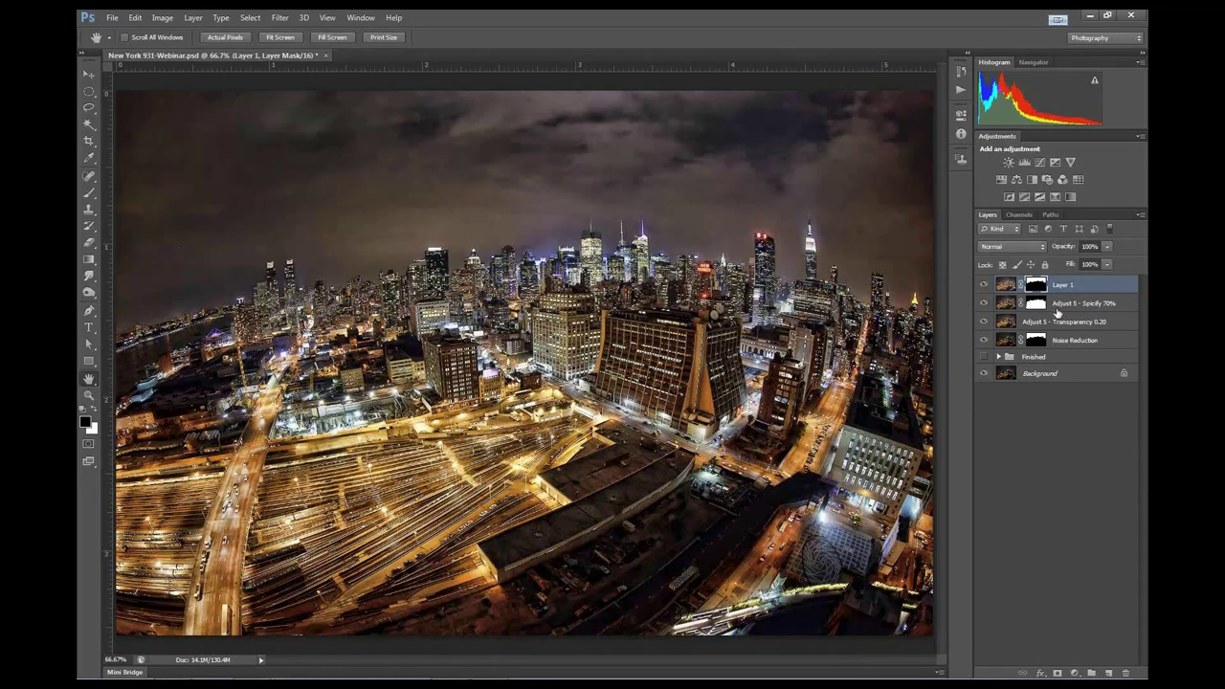
left_click(983, 286)
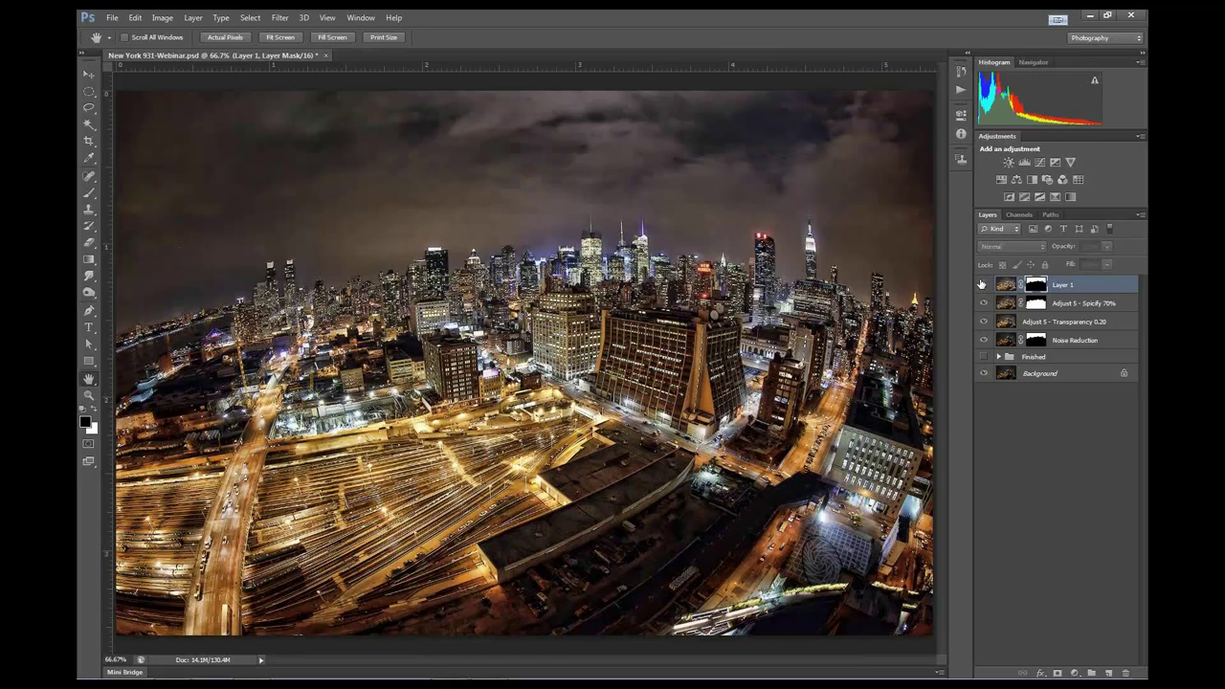
left_click(983, 286)
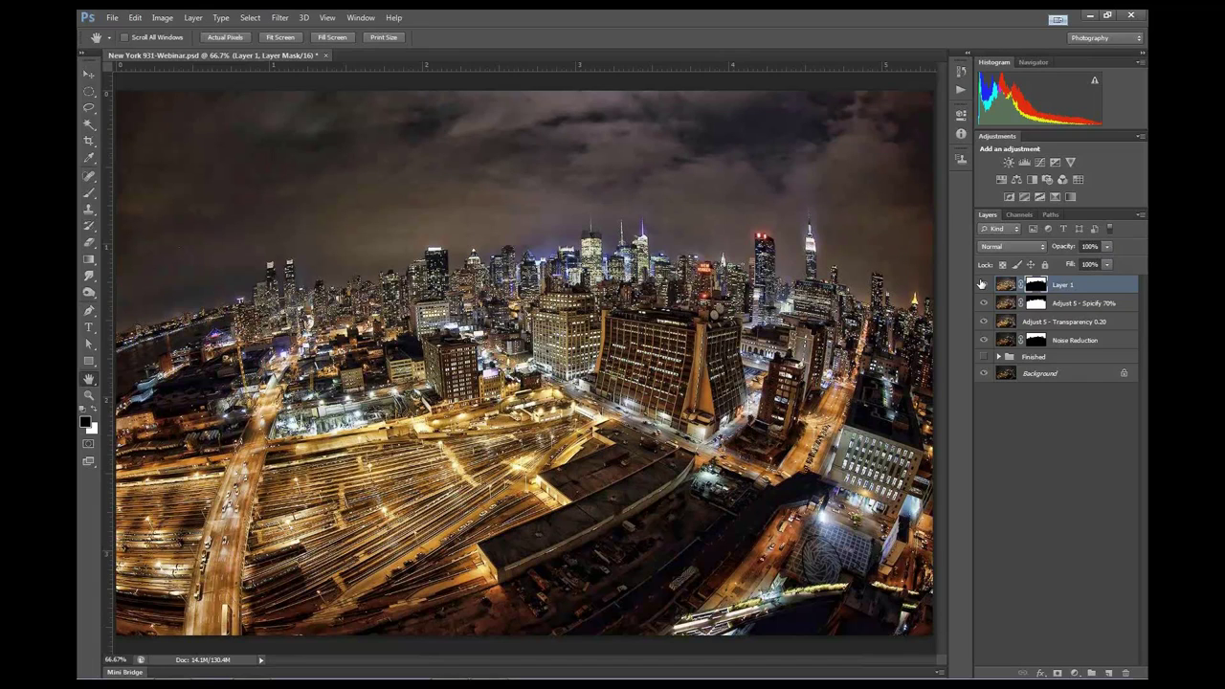
Switch between the Background layer alone and all effect layers to compare the original with the enhanced image
left_click(984, 375, "alt")
left_click(984, 375, "alt")
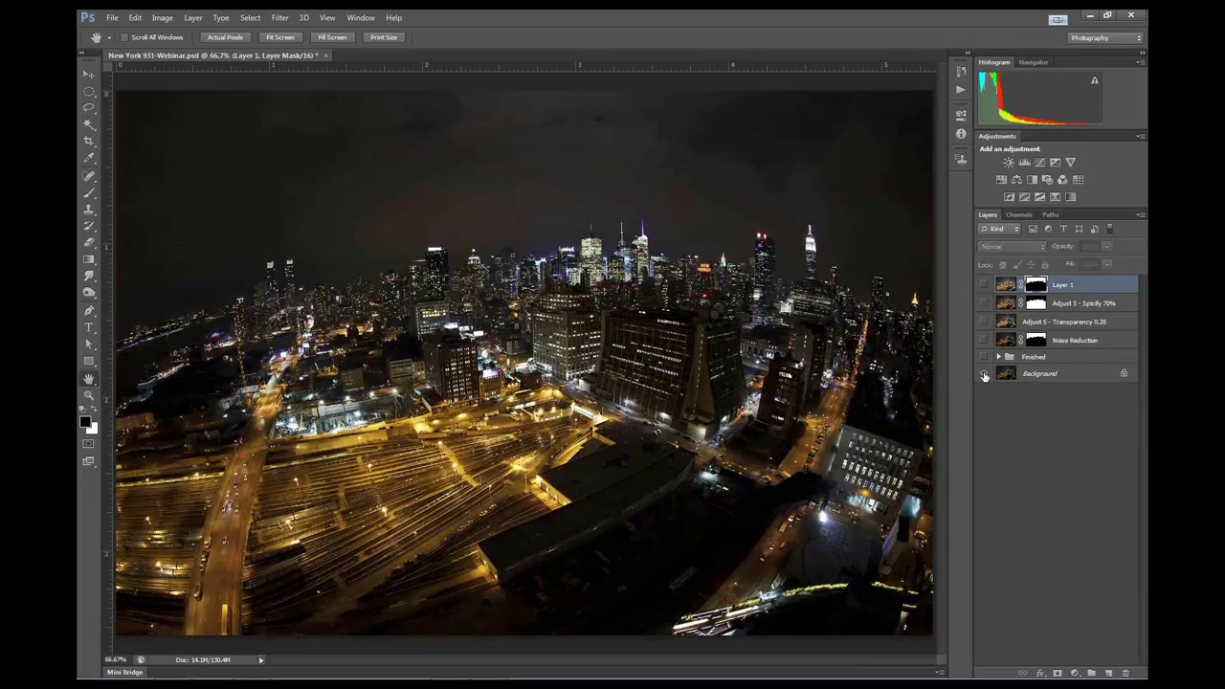
left_click(984, 375, "alt")
left_click(984, 374, "alt")
left_click(984, 374, "alt")
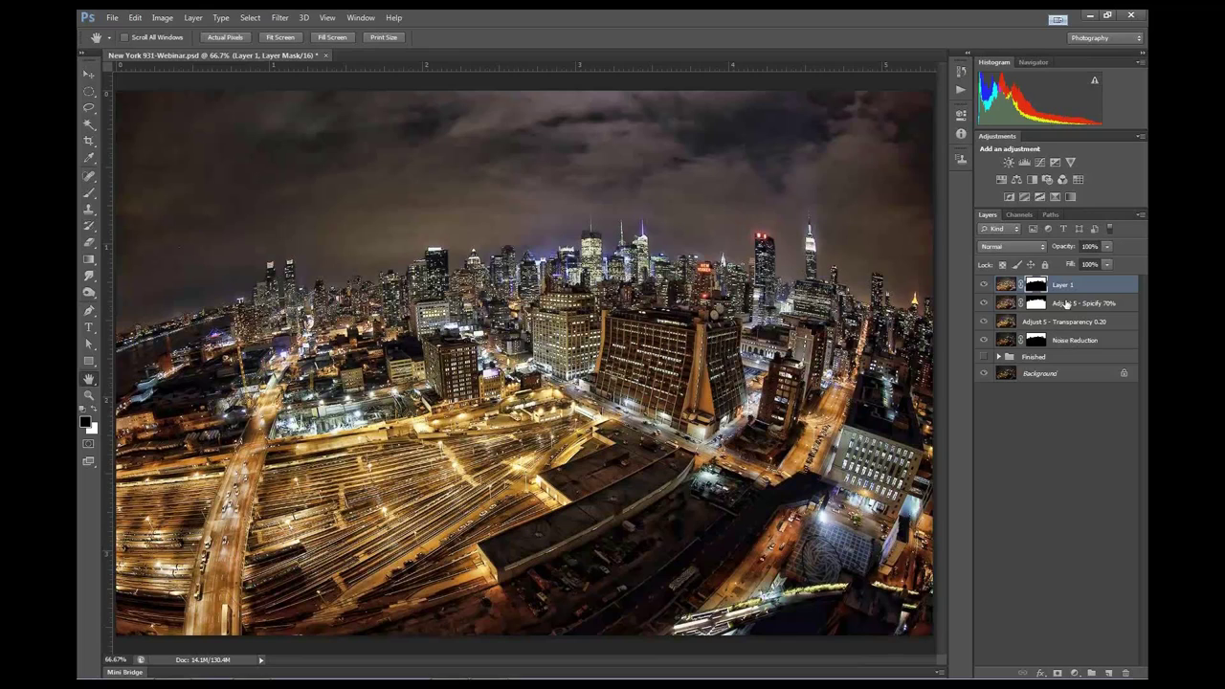
Rename Layer 1 as "Adjust 5 - Dynamic Pop II"
left_click(1060, 287)
double_click(1061, 285)
type("Adjust")
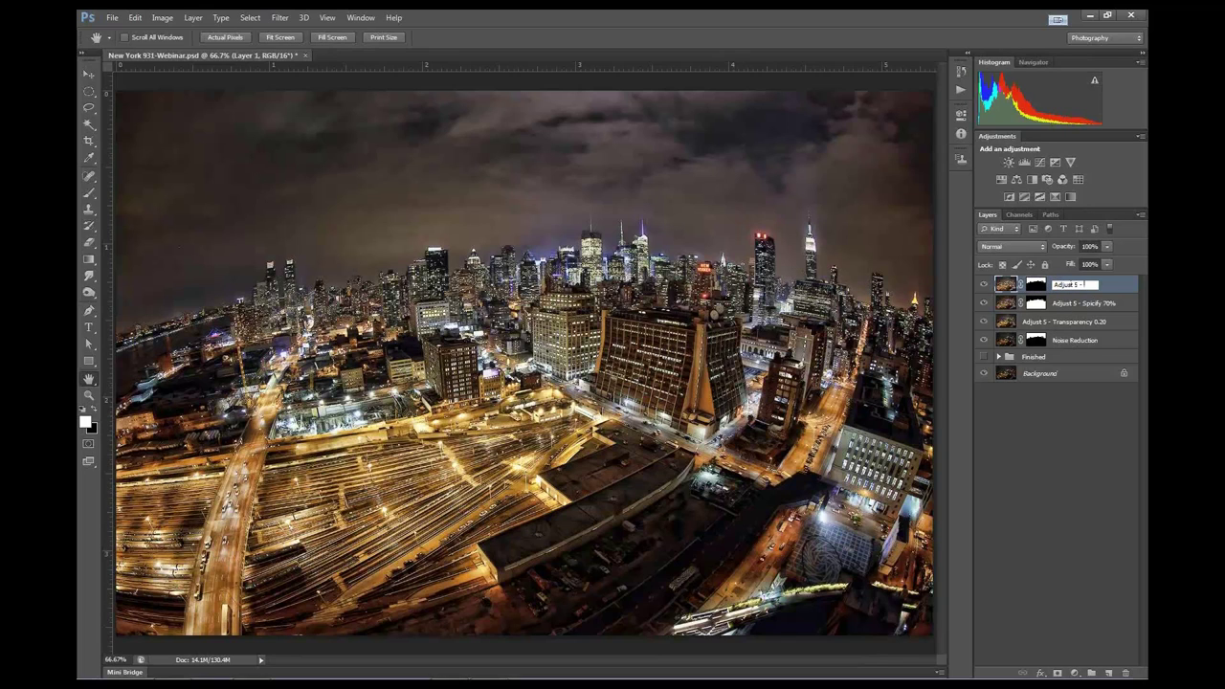
type(" 5 - Dynamic Pop II")
key("Return")
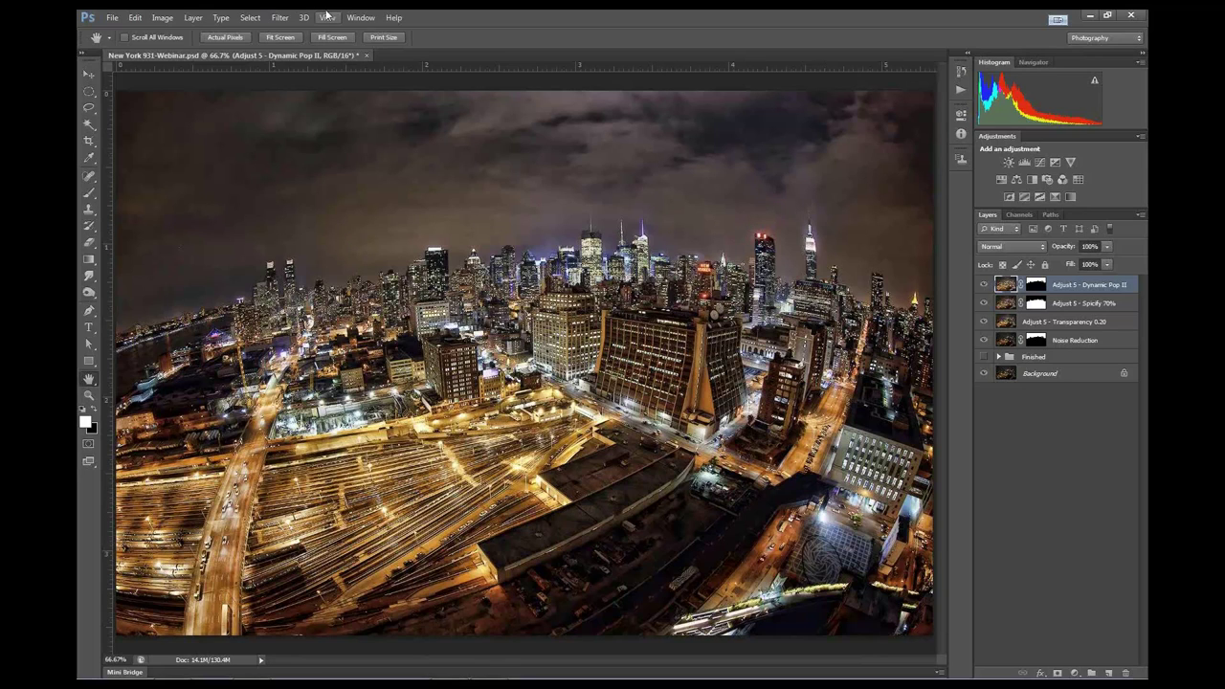
Close New York 931-Webinar.psd and open Kerry Park Sunset-315 Webinar 1920.psd
left_click(364, 55)
left_click(633, 272)
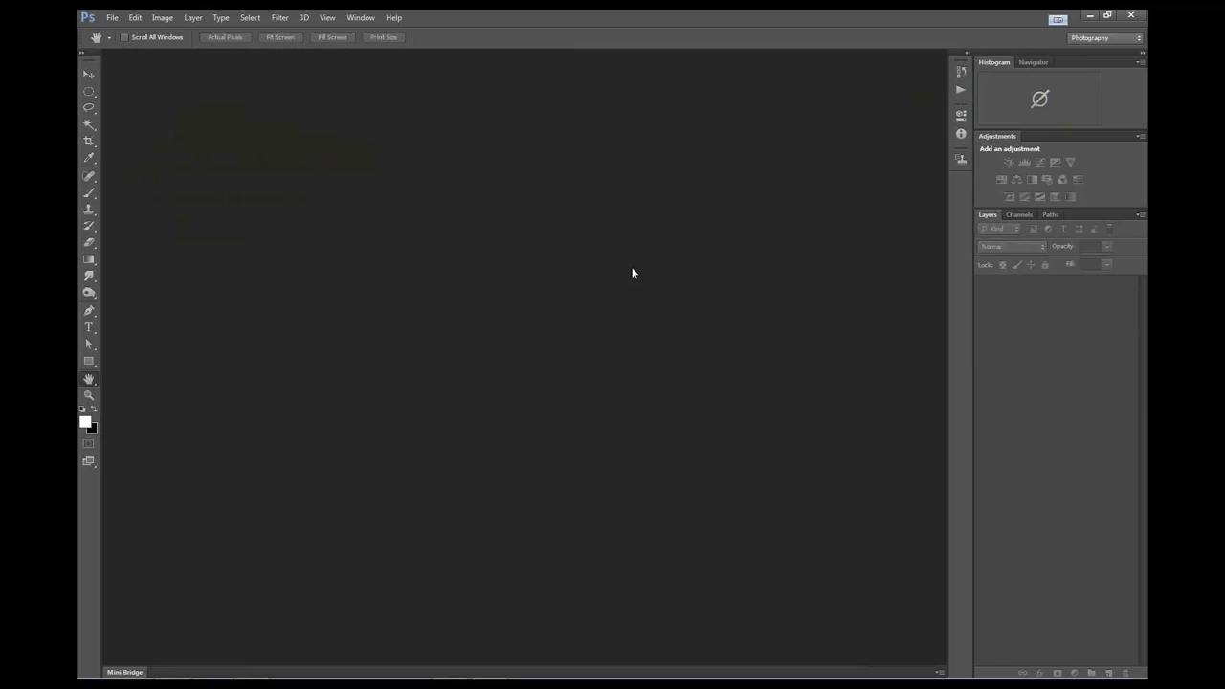
mouse_move(201, 679)
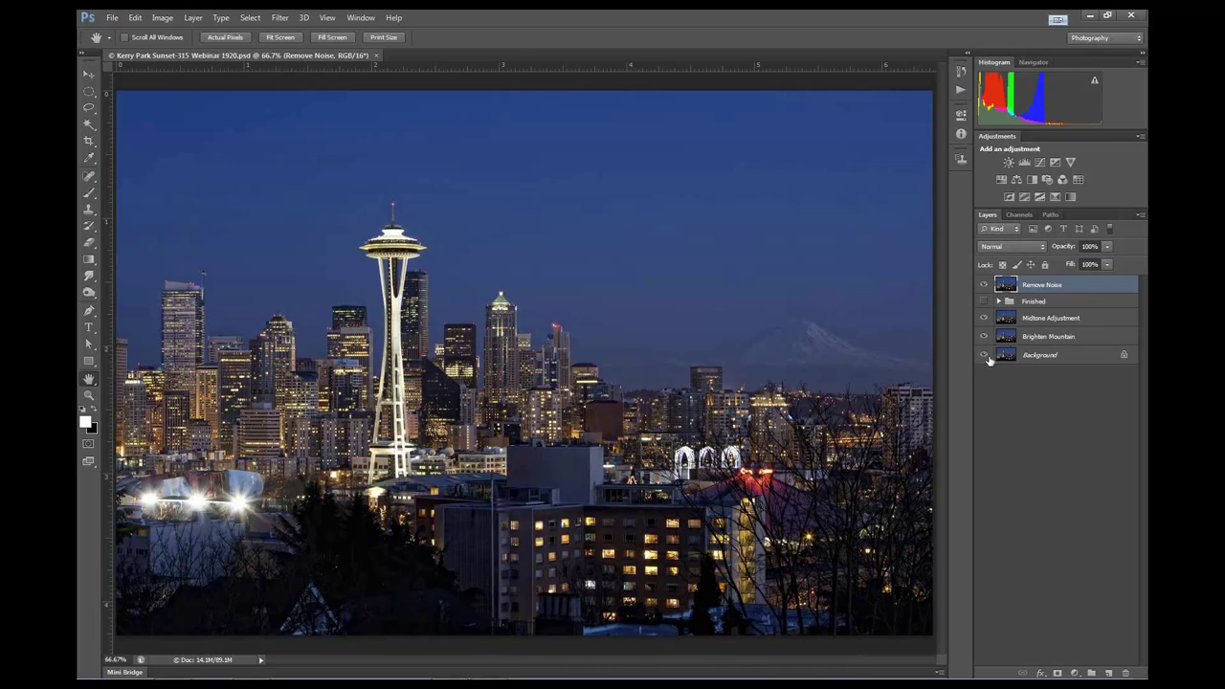
Compare the Seattle skyline's existing layers by hiding and showing them, ending with the Remove Noise layer shown
key("ctrl+comma")
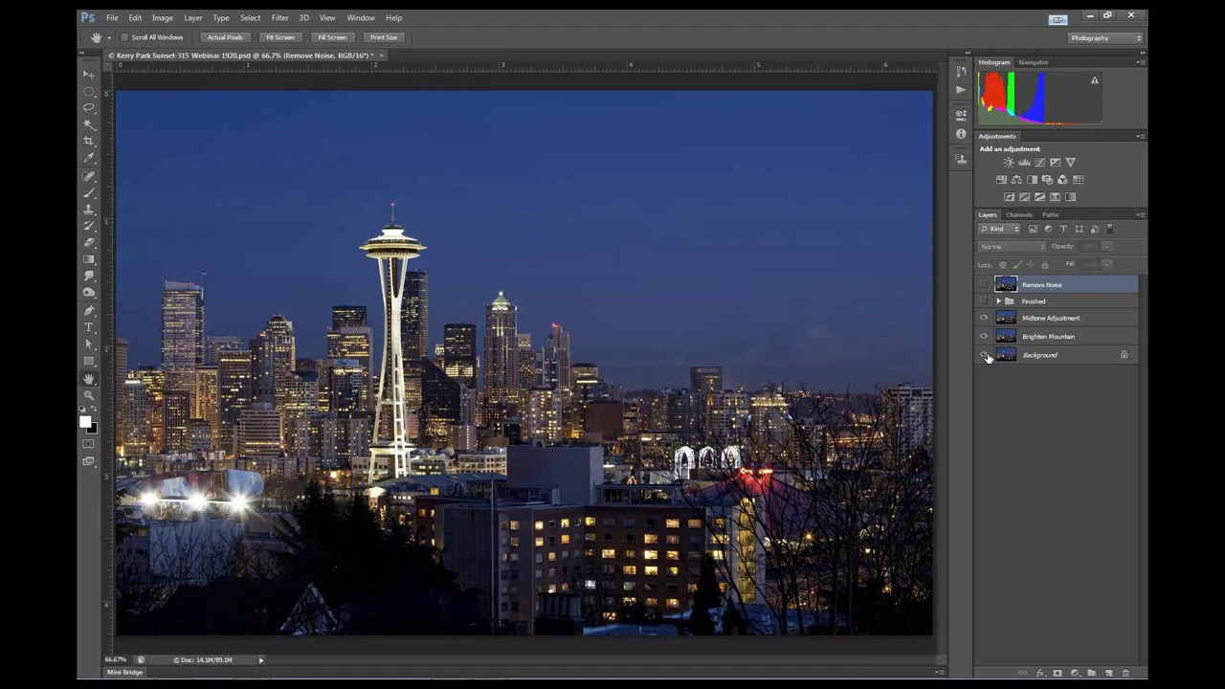
left_click(985, 356, "alt")
left_click(984, 337)
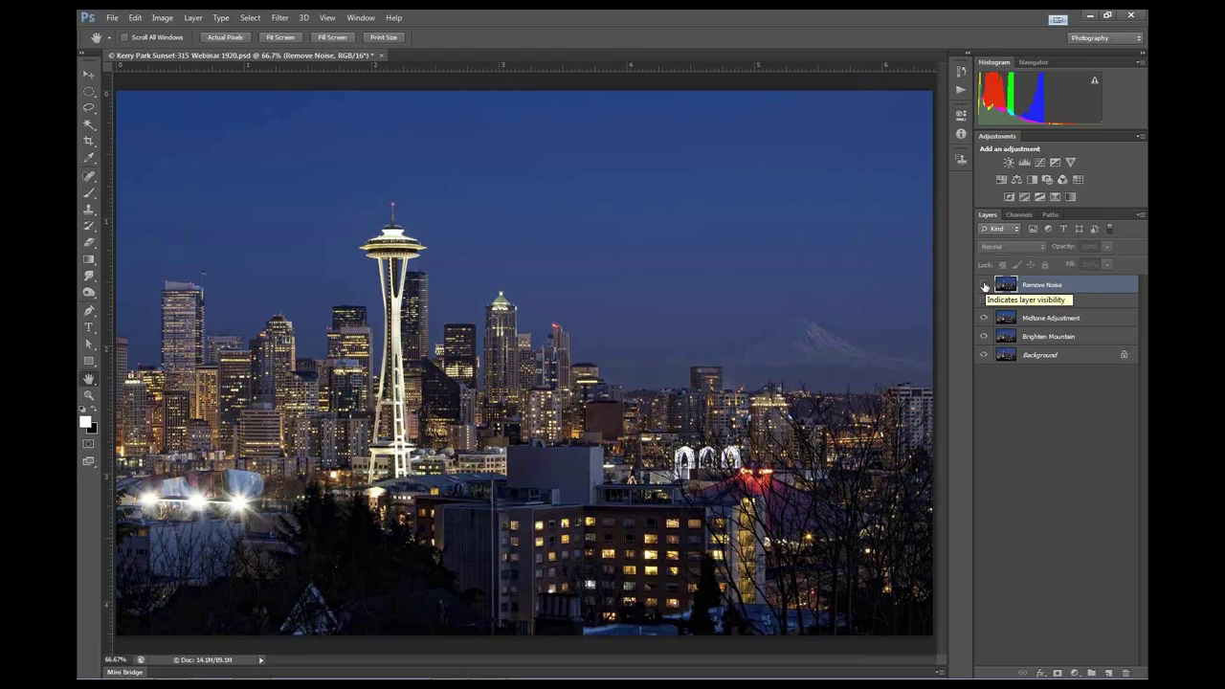
left_click(985, 287)
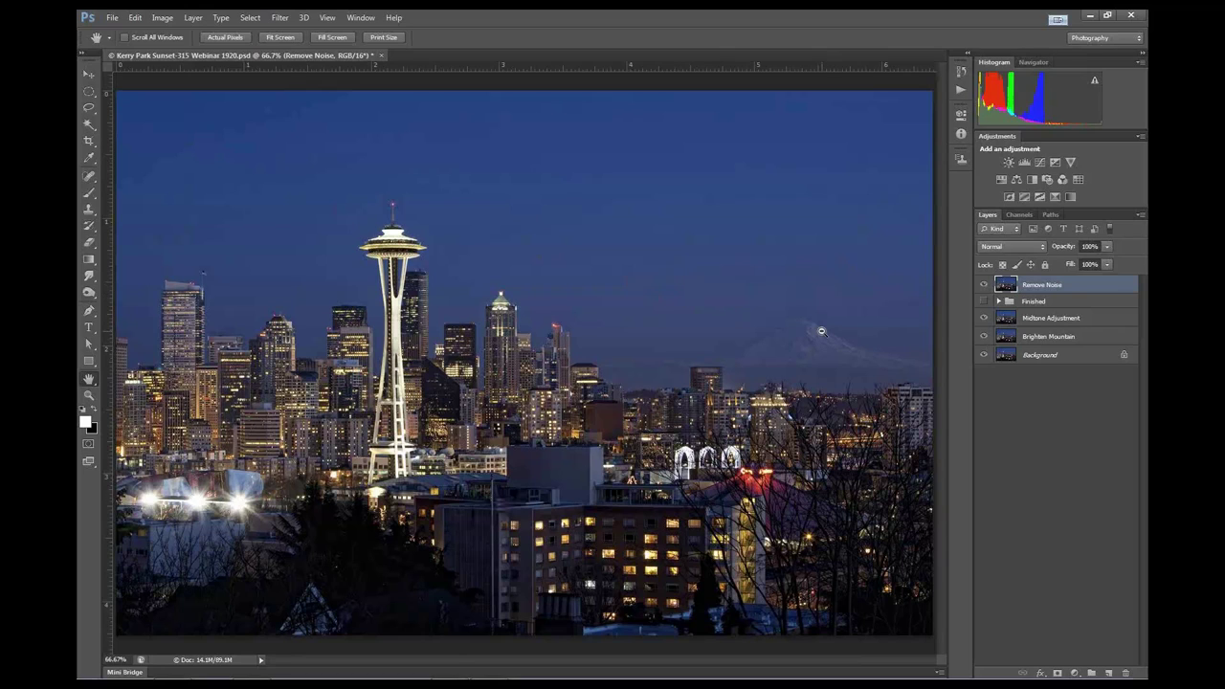
Stamp the visible layers into a new layer above Remove Noise and open it in Topaz Adjust 5
key("ctrl+shift+alt+e")
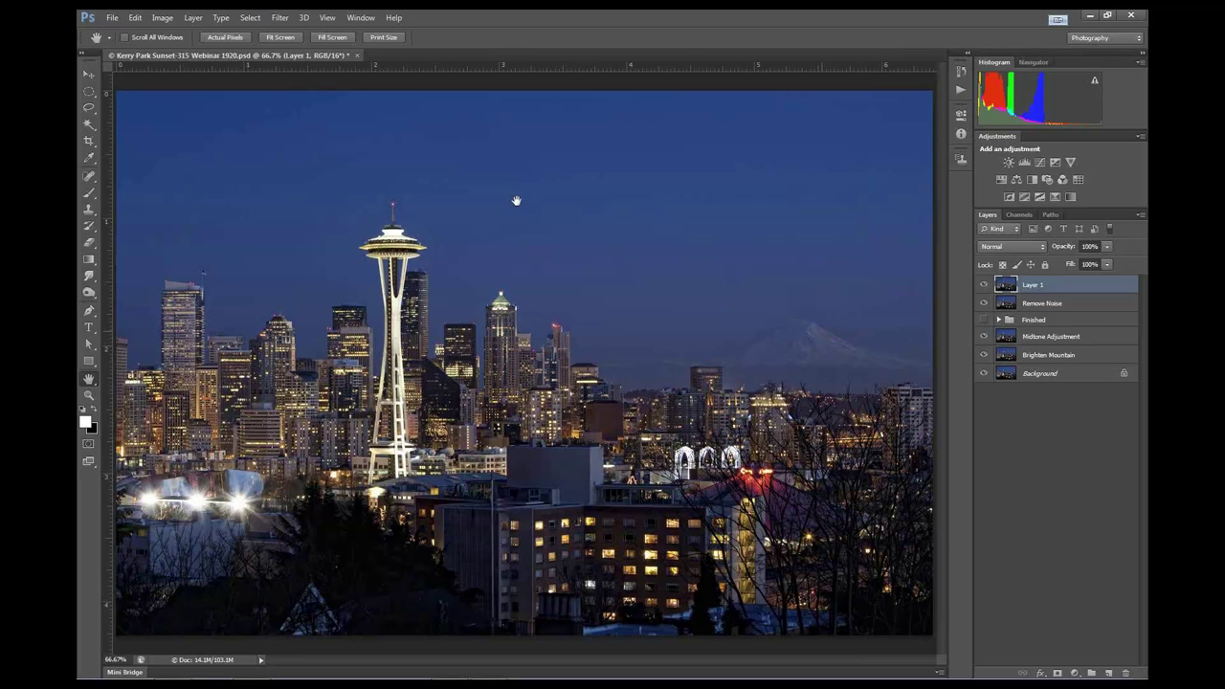
left_click(285, 18)
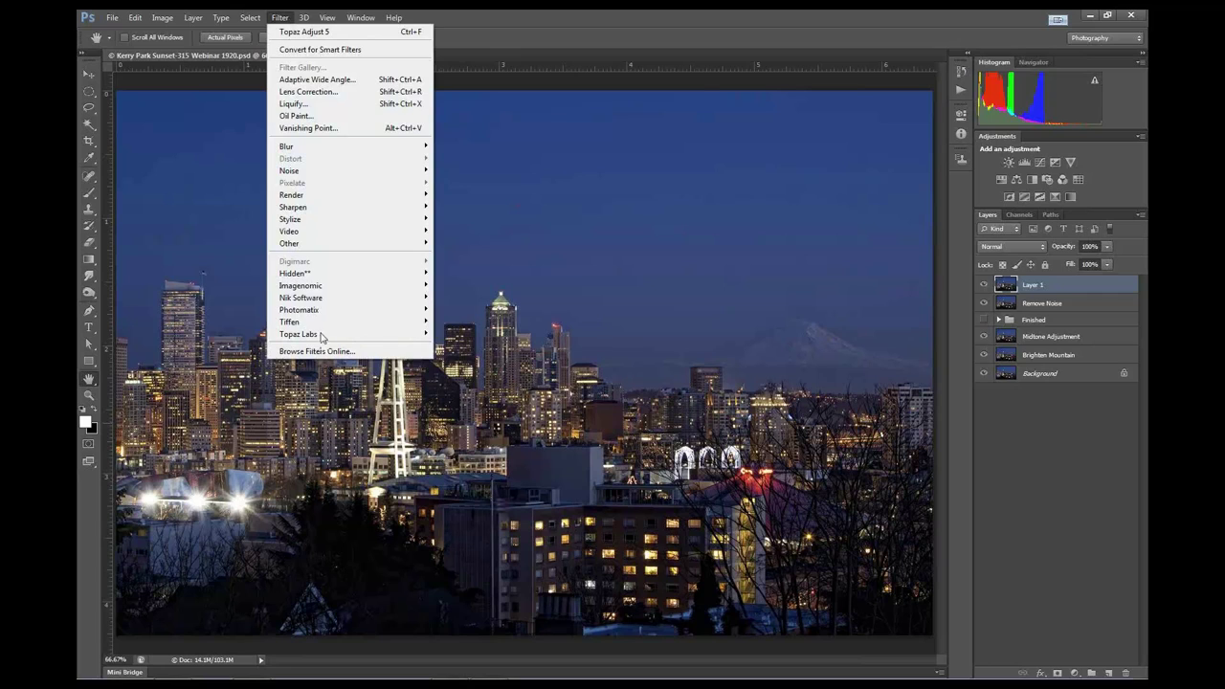
mouse_move(391, 336)
left_click(450, 336)
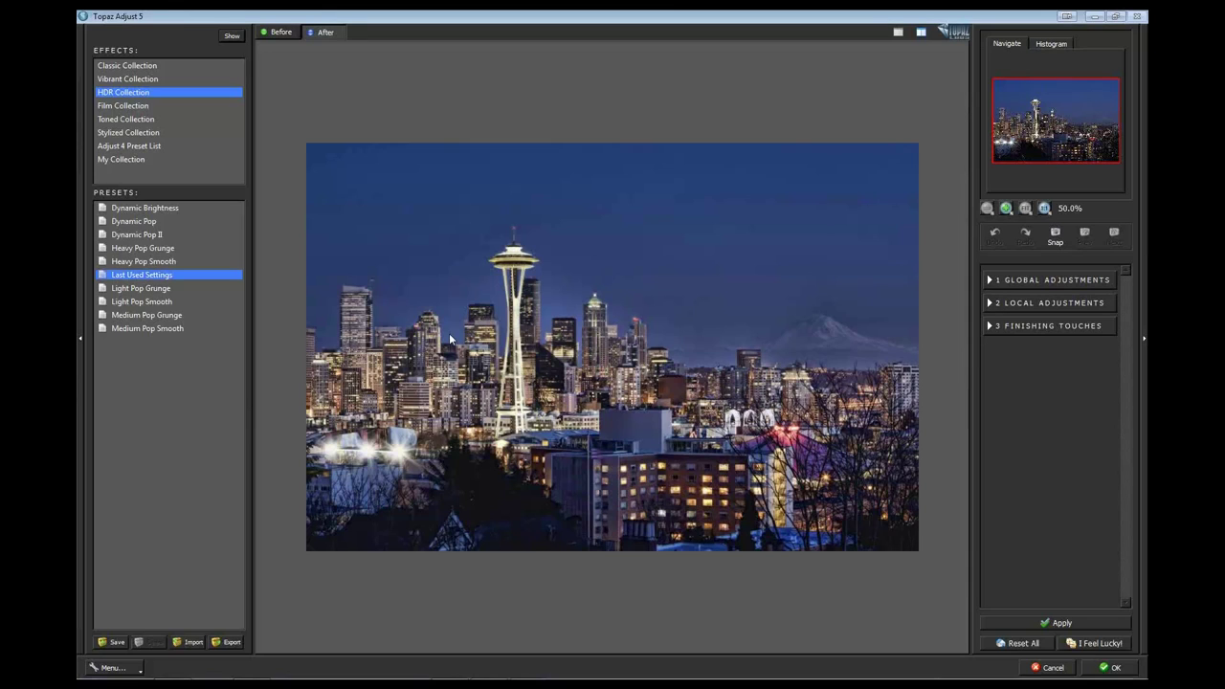
Apply the Psychedelic preset from the Adjust 4 Preset List and enable Process Details Independently
left_click(128, 146)
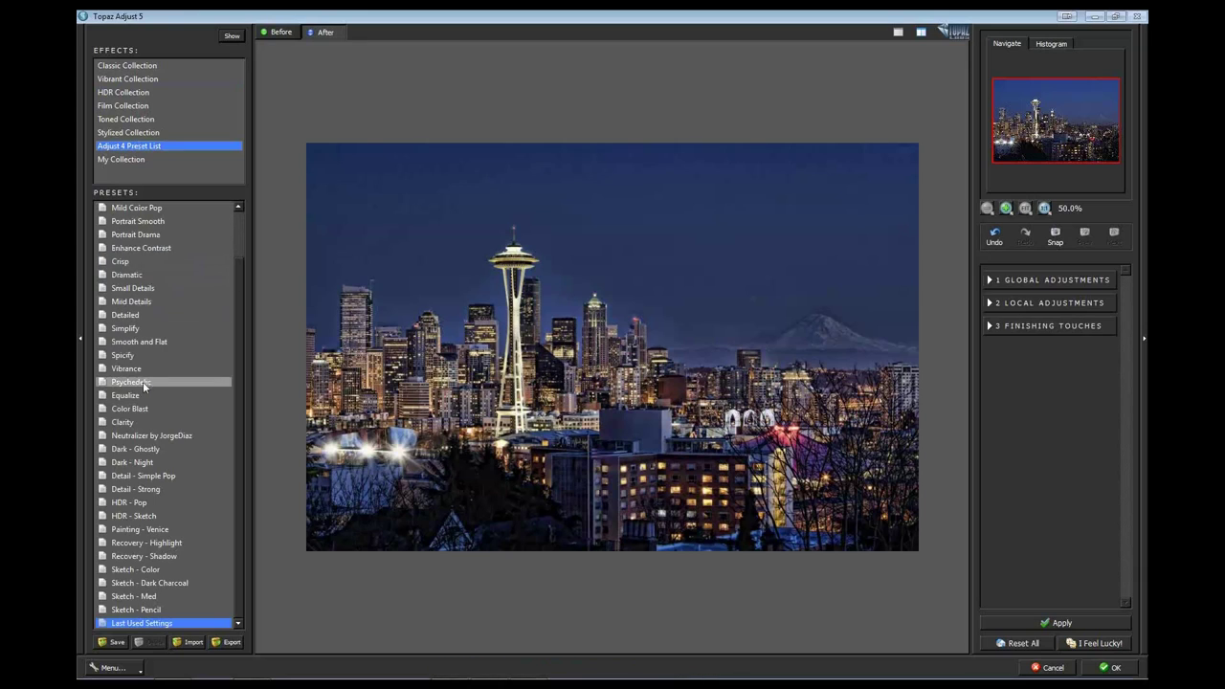
left_click(143, 383)
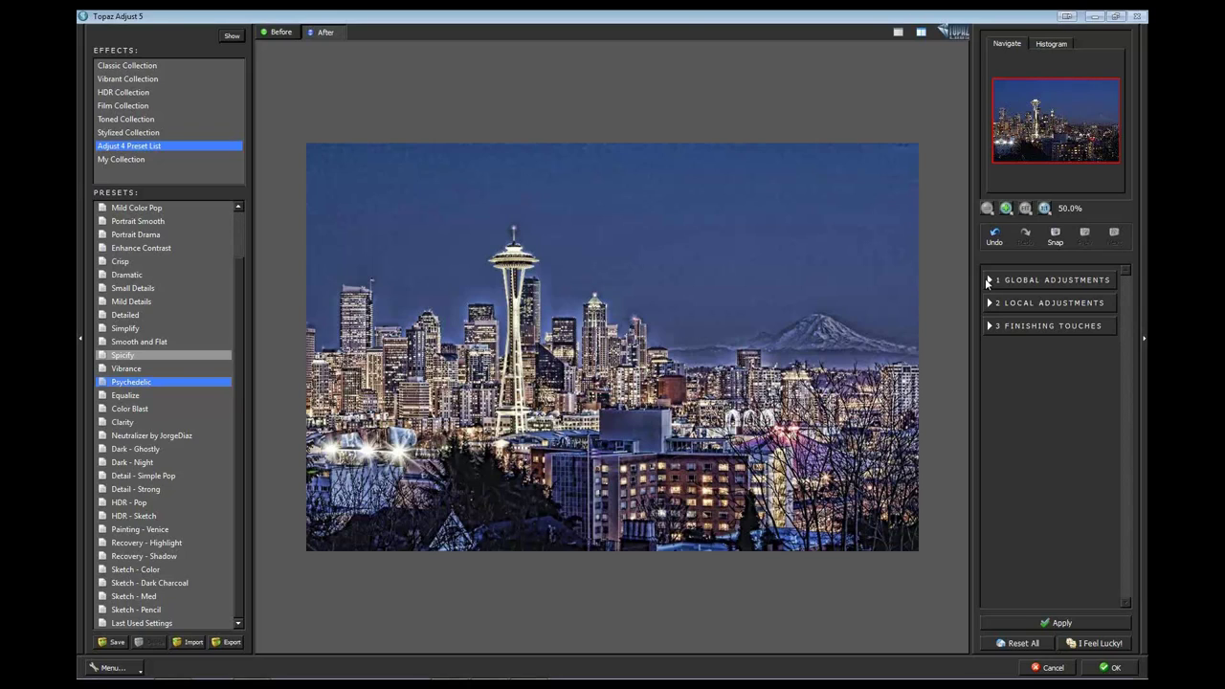
left_click(992, 282)
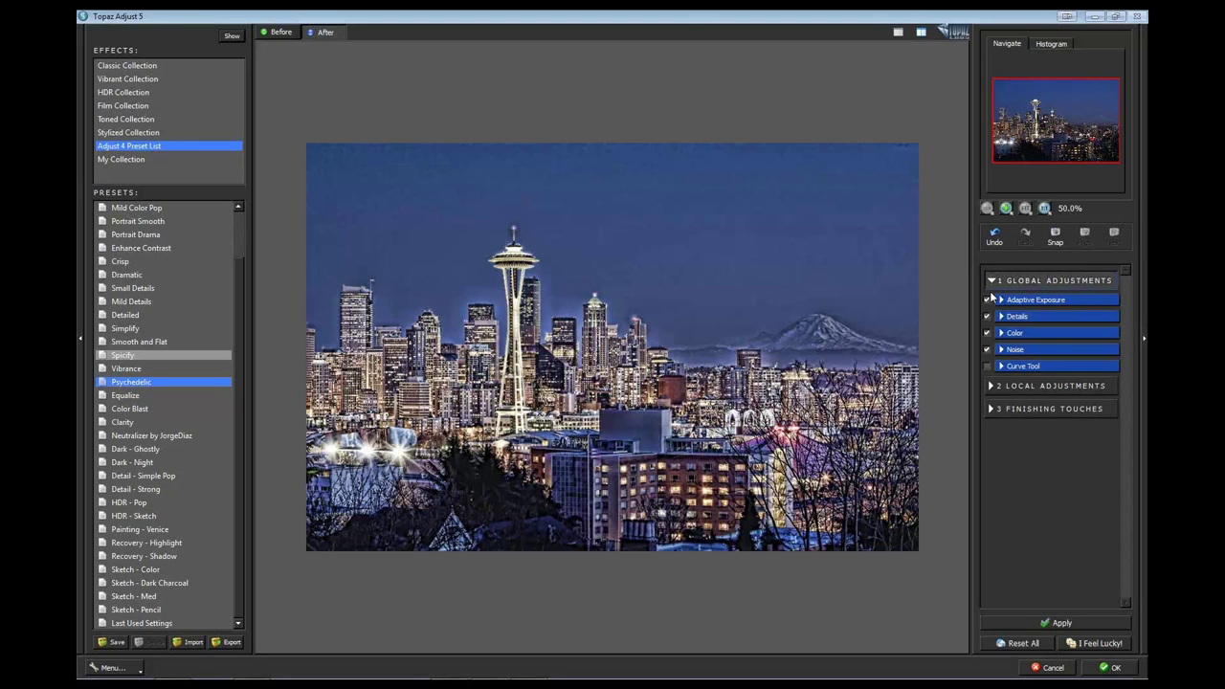
left_click(1003, 302)
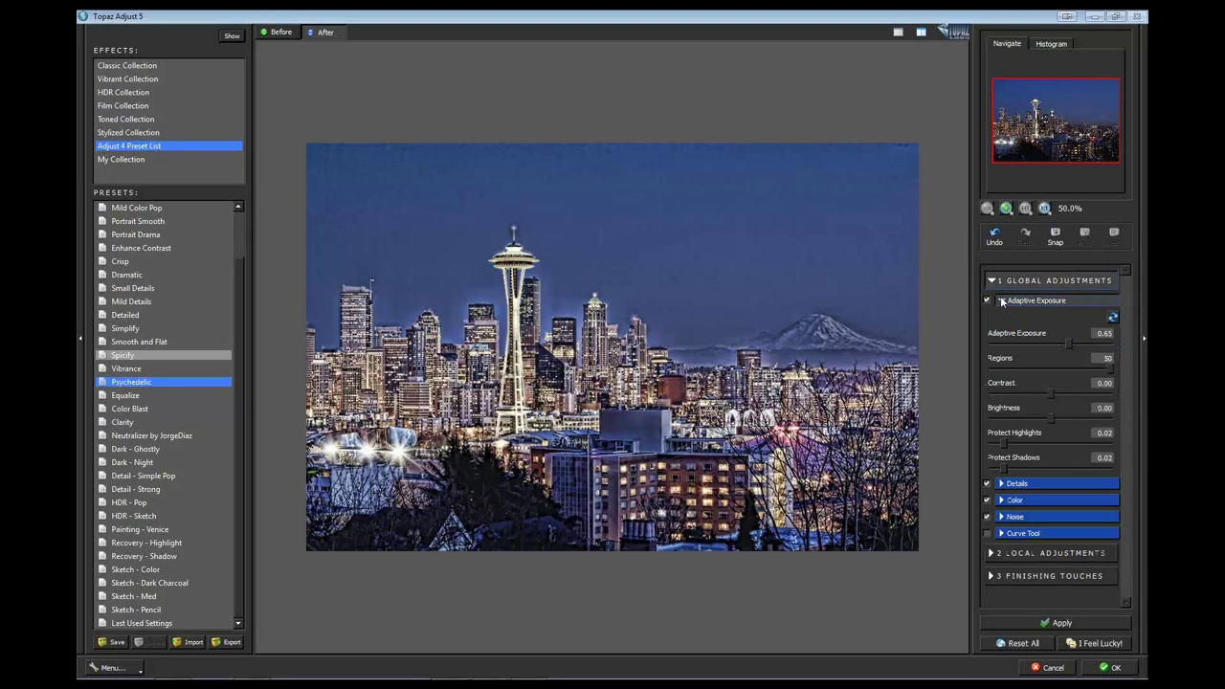
left_click(1000, 485)
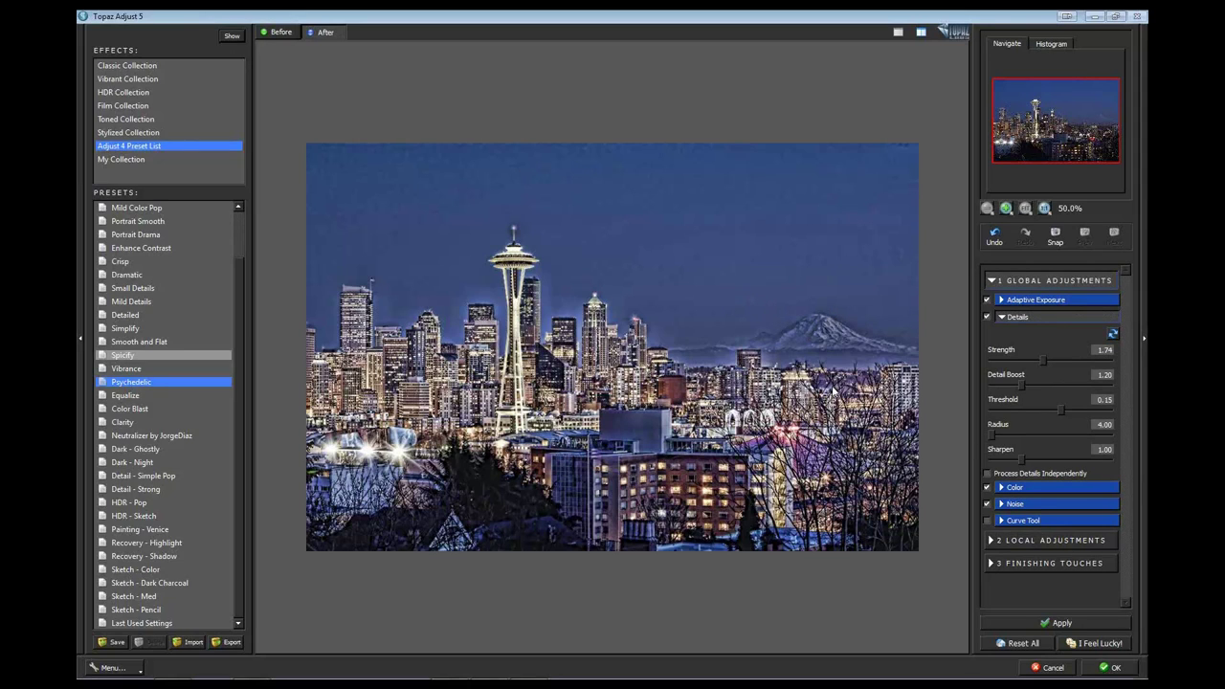
left_click(990, 475)
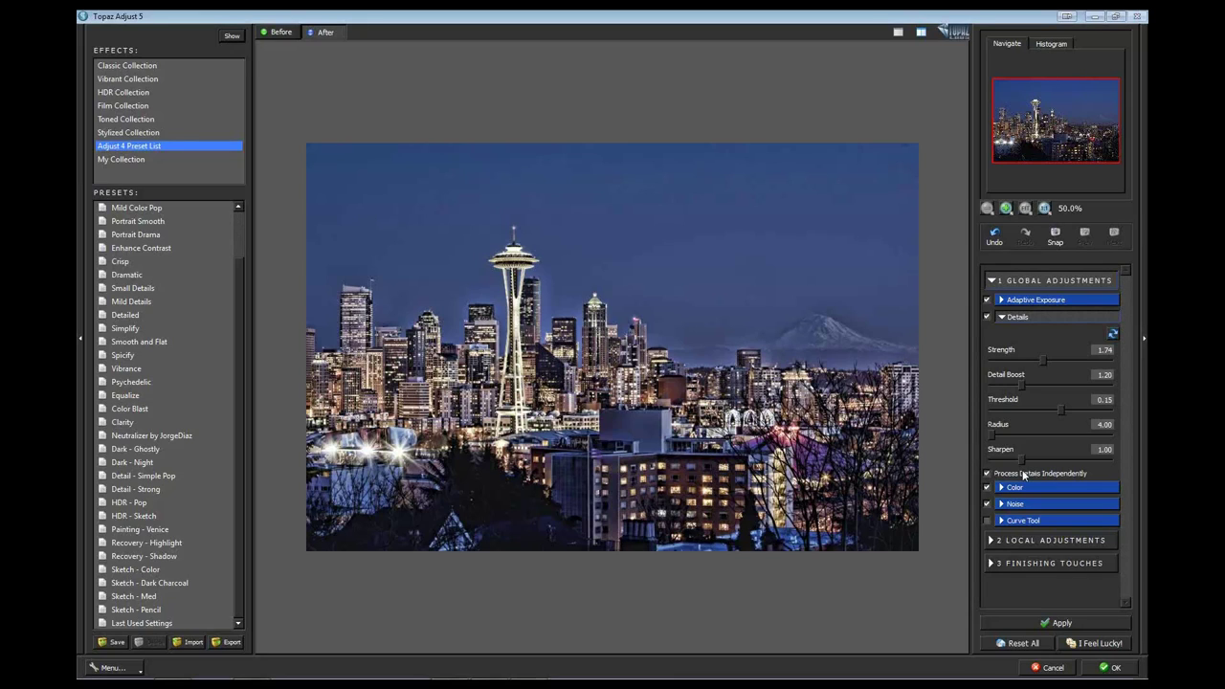
Test the Adaptive Exposure extremes of 1.00 and 0.00 and set it to 0.36
left_click(1003, 300)
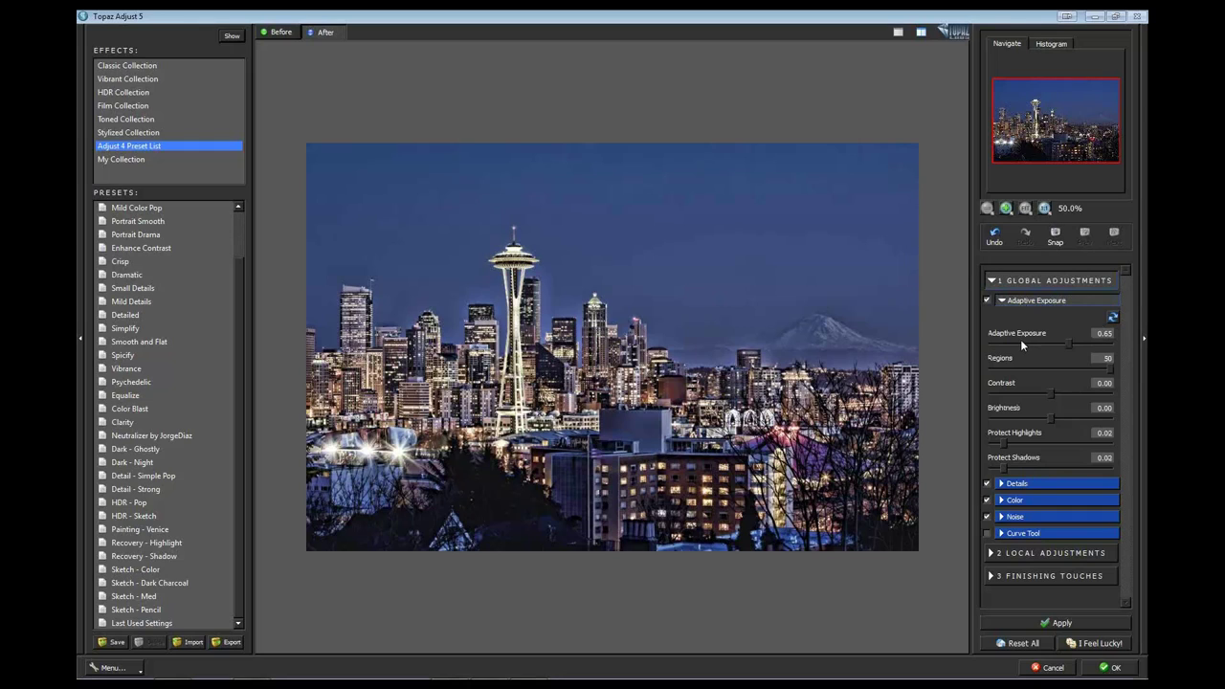
left_click_drag(1068, 338, 1113, 341)
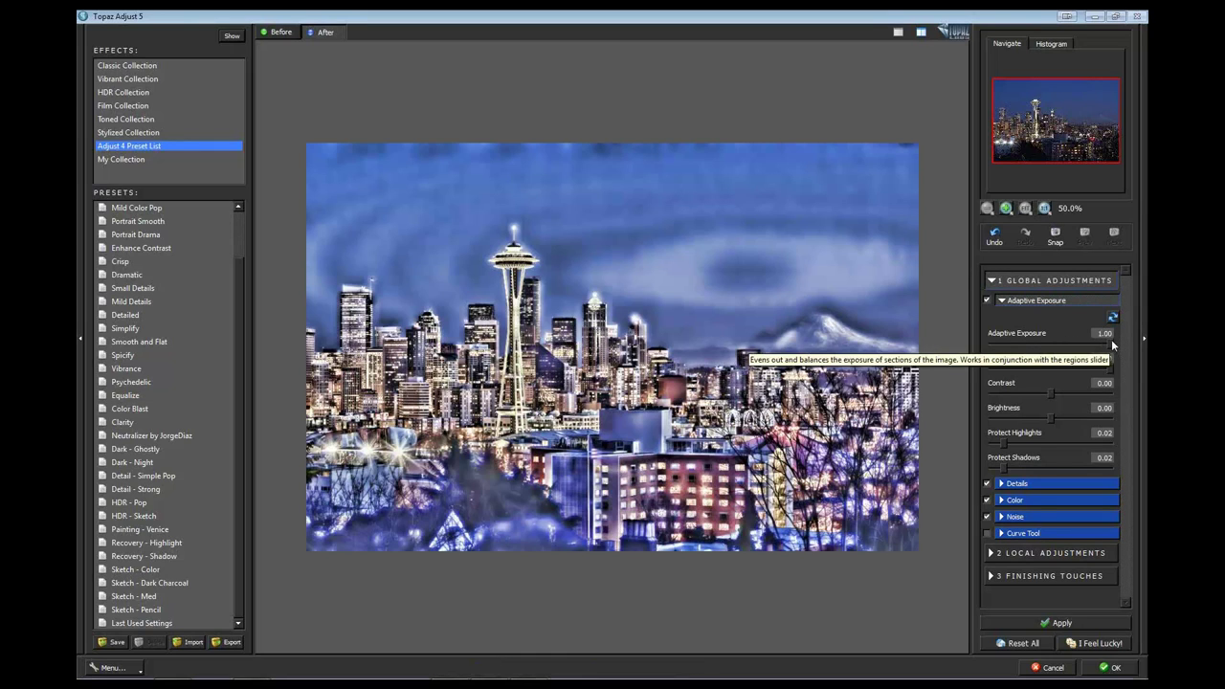
left_click_drag(1113, 341, 1016, 350)
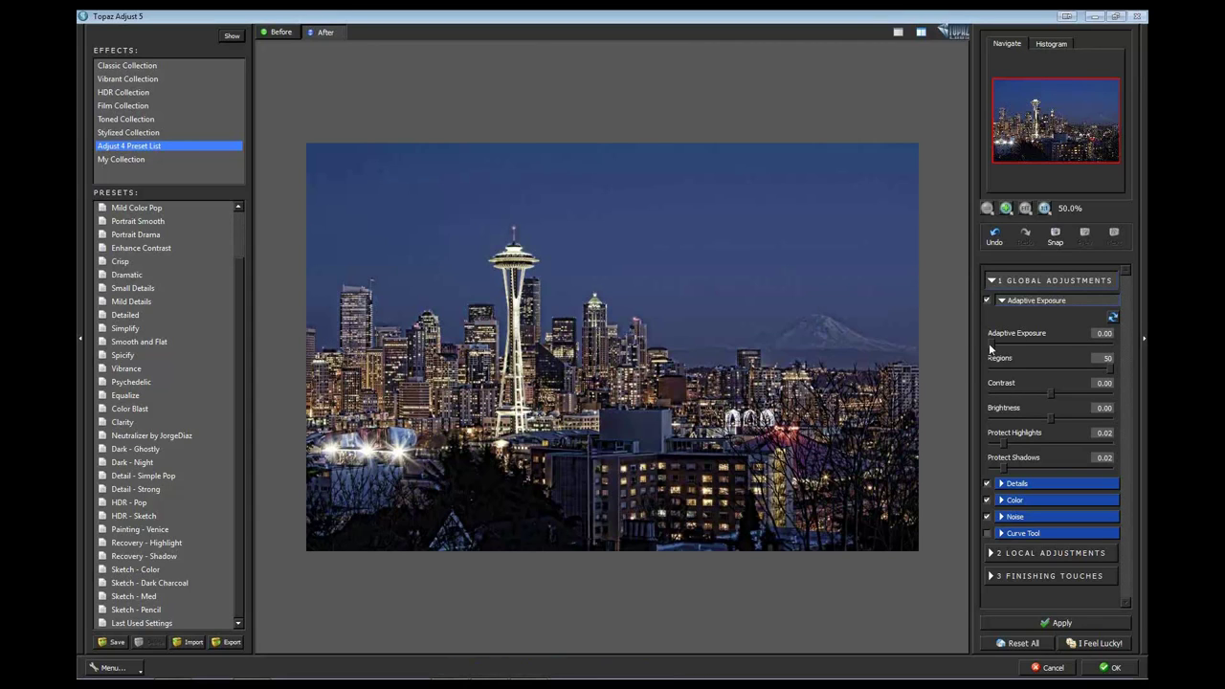
left_click_drag(1004, 352, 1031, 347)
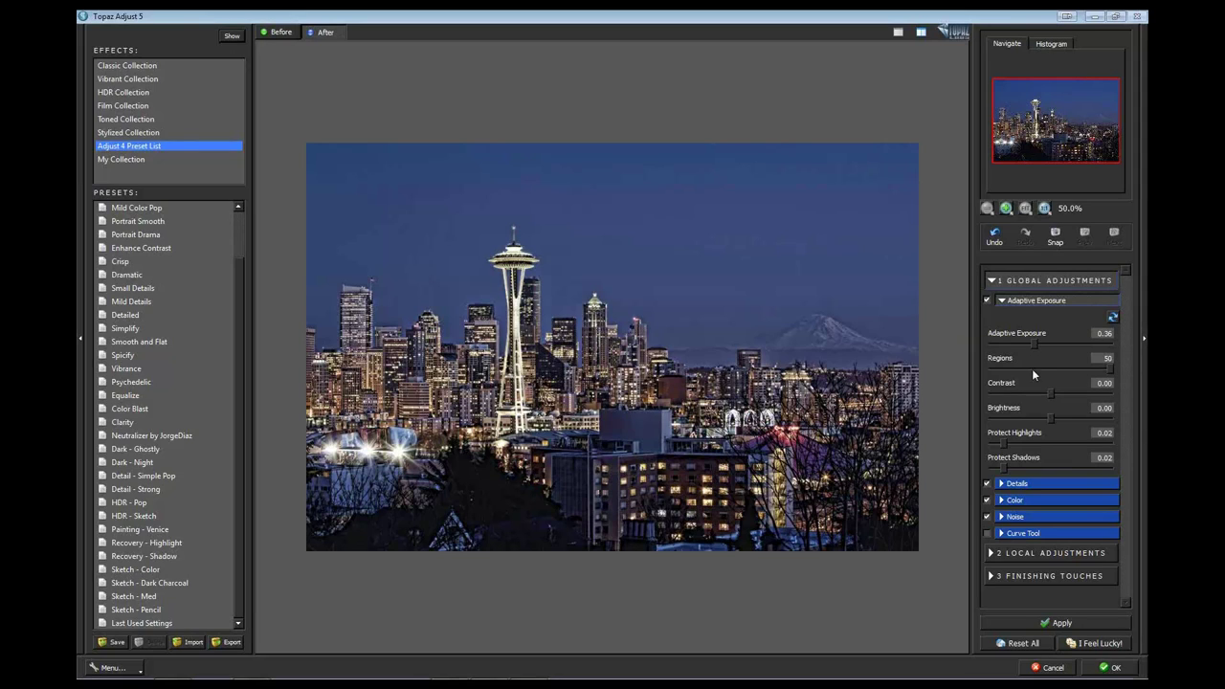
left_click(1000, 300)
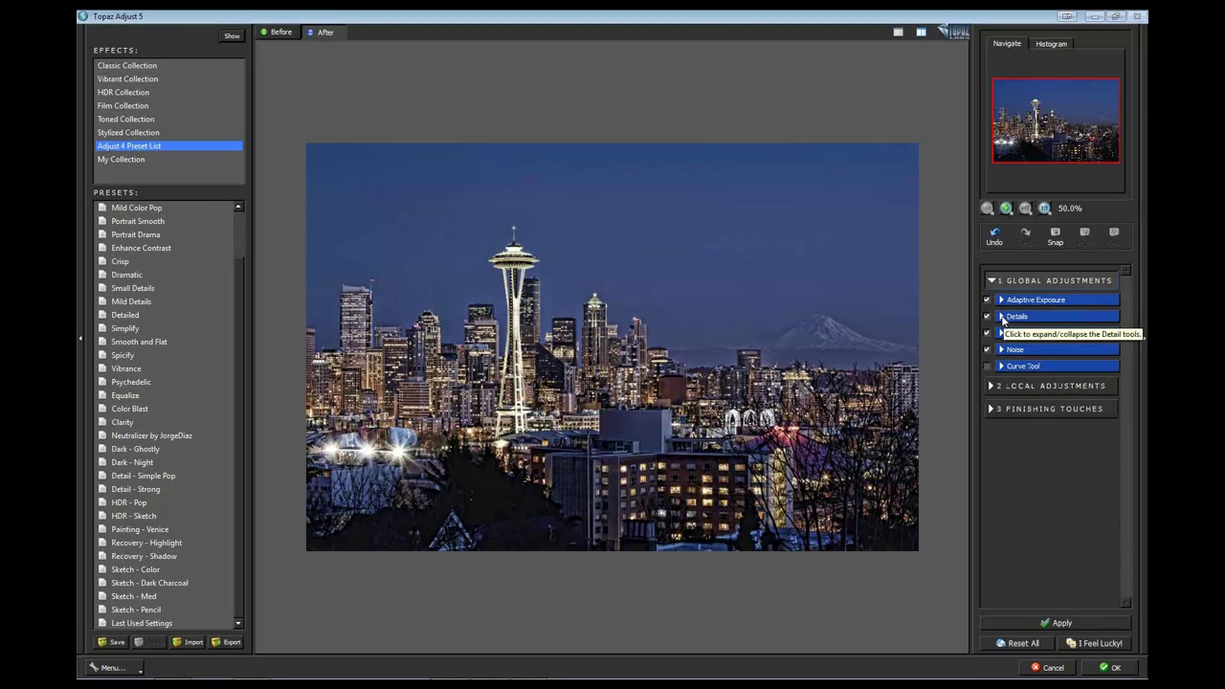
Reduce the Details Strength to 1.12
left_click(1001, 317)
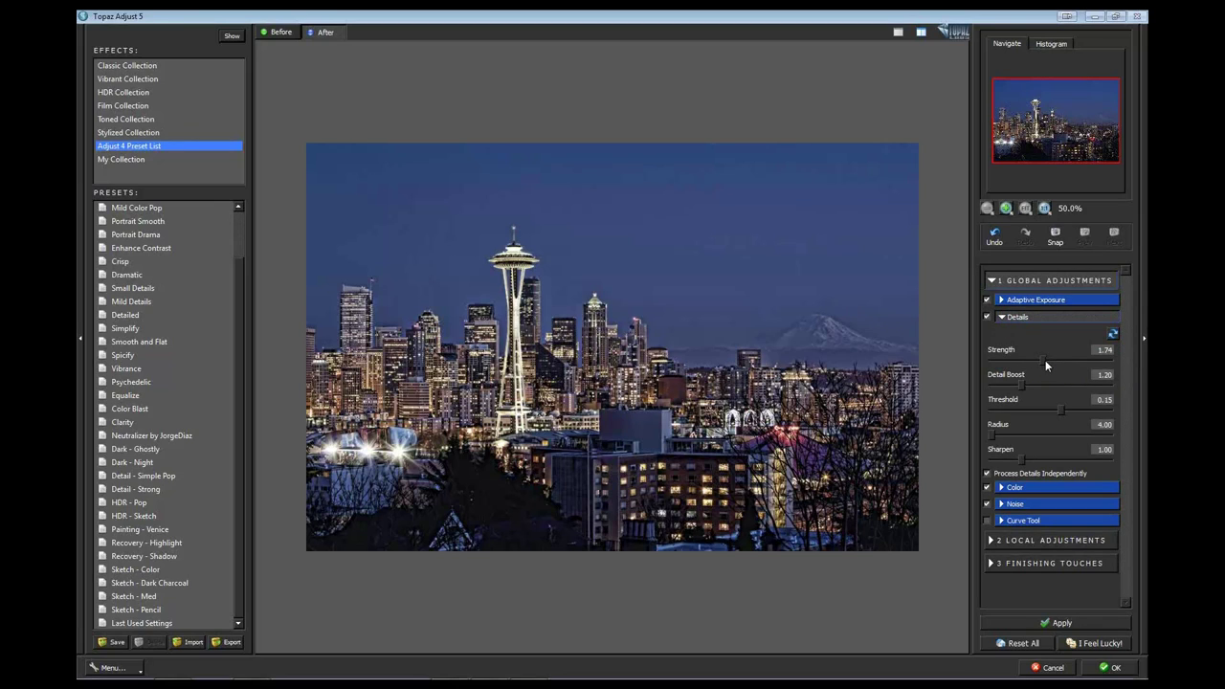
mouse_move(1043, 362)
left_mouse_down()
mouse_move(992, 364)
mouse_move(1114, 357)
mouse_move(1010, 364)
mouse_move(1024, 359)
left_mouse_up()
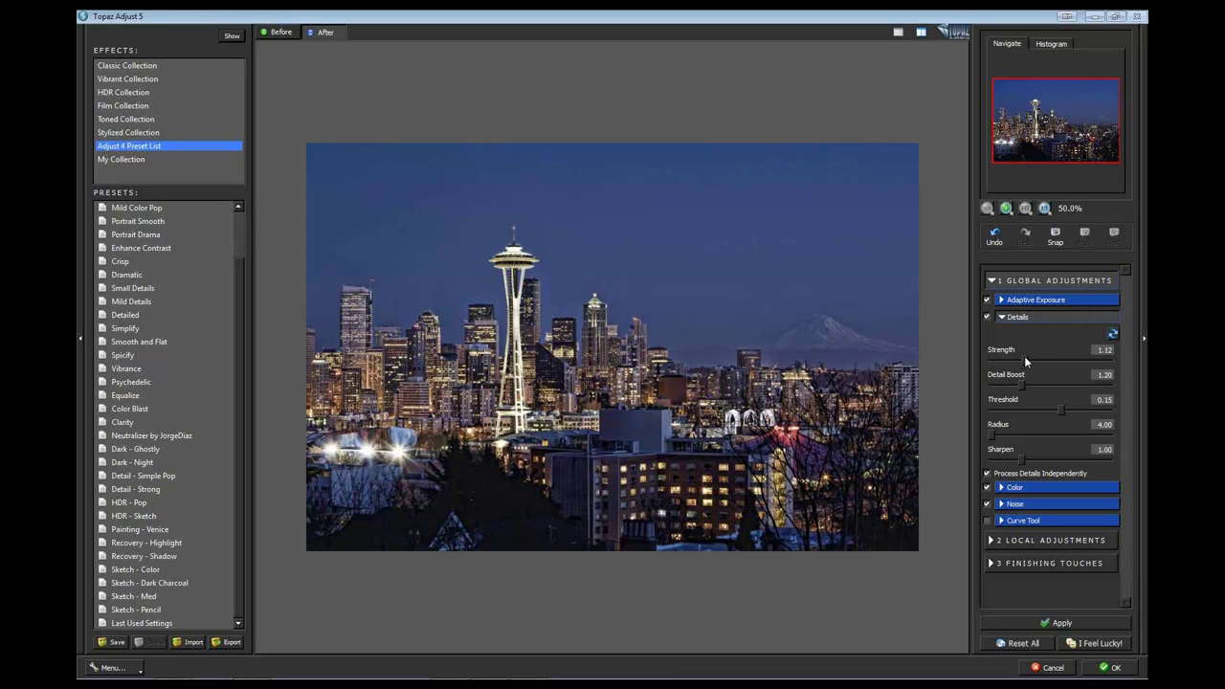
left_click(1024, 358)
Adjust the global colour, setting Adaptive Saturation to 0.42 and Saturation to 1.03
left_click(1005, 490)
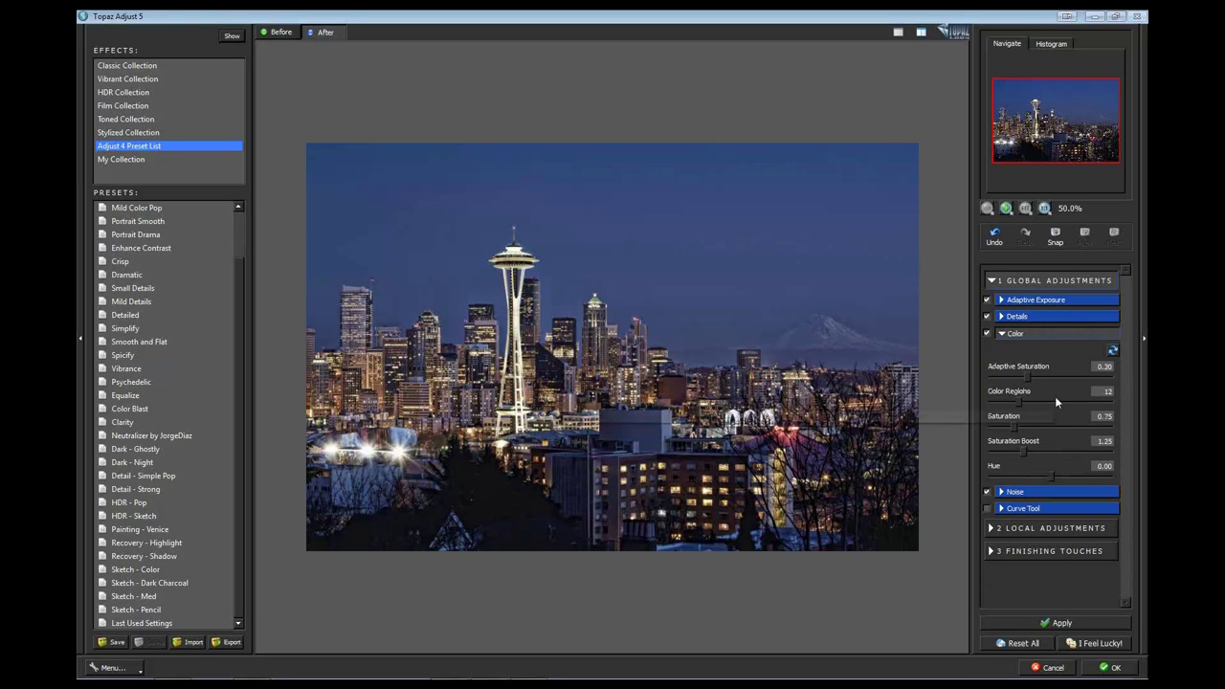
left_click(1054, 377)
left_click_drag(1054, 375, 1106, 374)
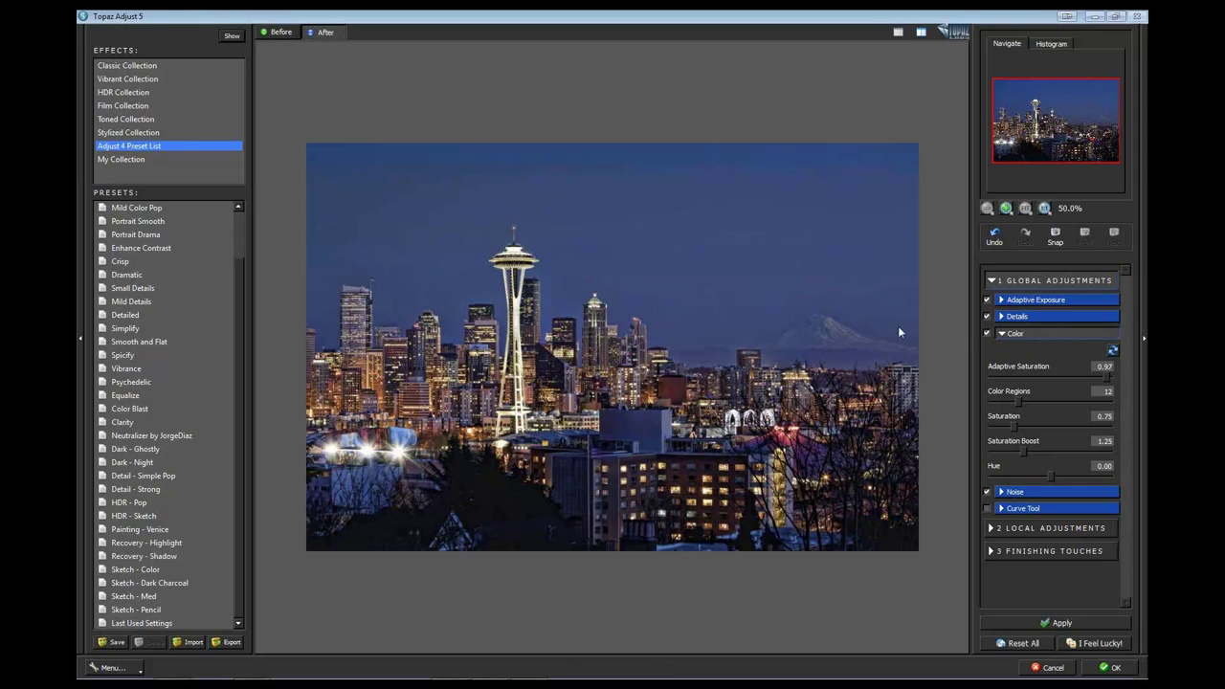
left_click_drag(1110, 379, 936, 363)
left_click_drag(1009, 384, 1029, 381)
left_click_drag(1028, 427, 1088, 428)
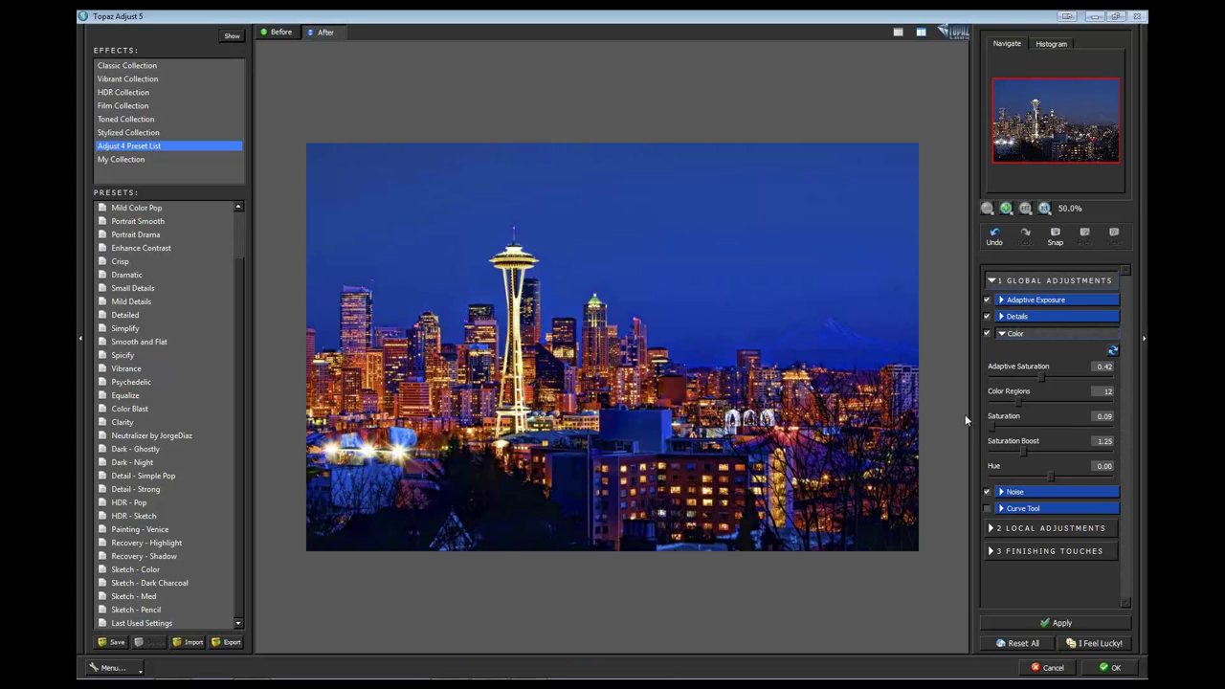
left_click_drag(966, 419, 1010, 432)
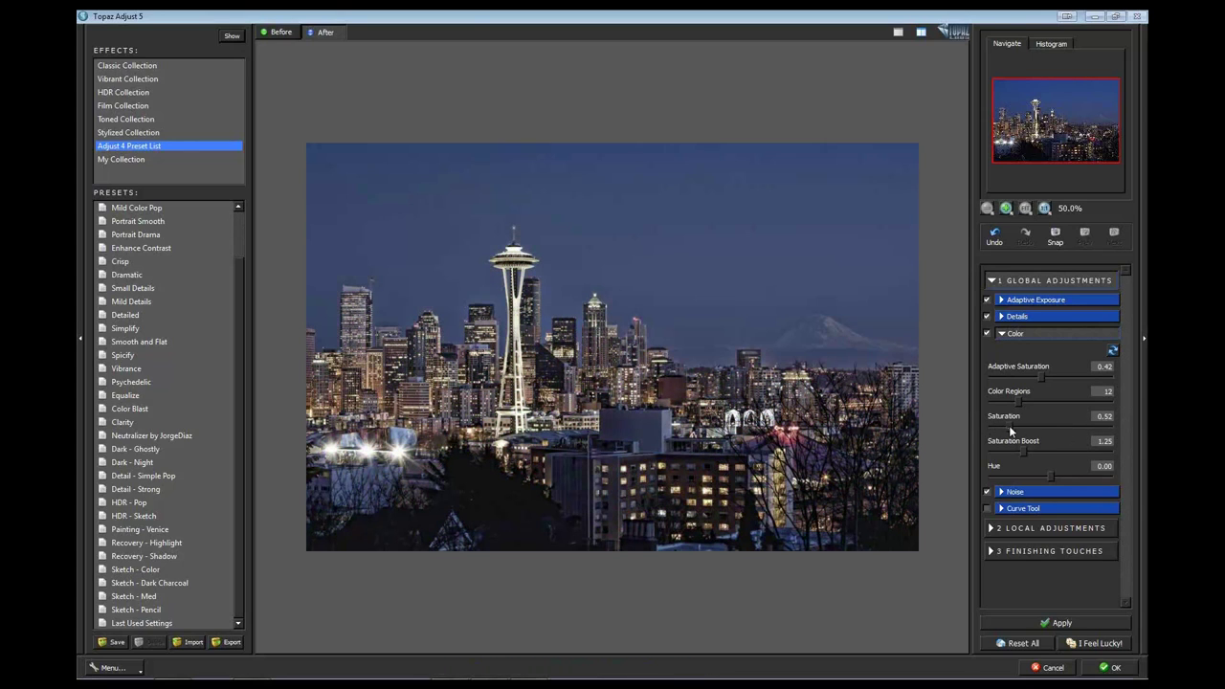
left_click_drag(1011, 427, 1023, 436)
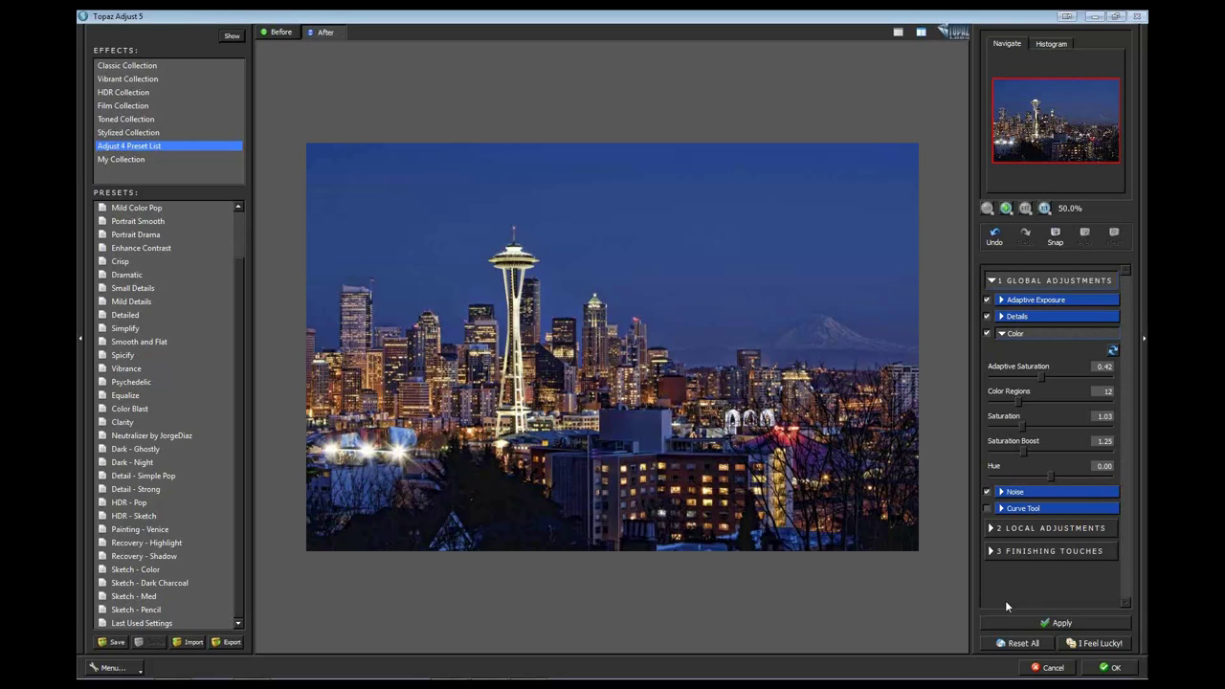
Enable Use Topaz DeNoise with increased noise Suppression and apply the effect to Layer 1
left_click(1001, 493)
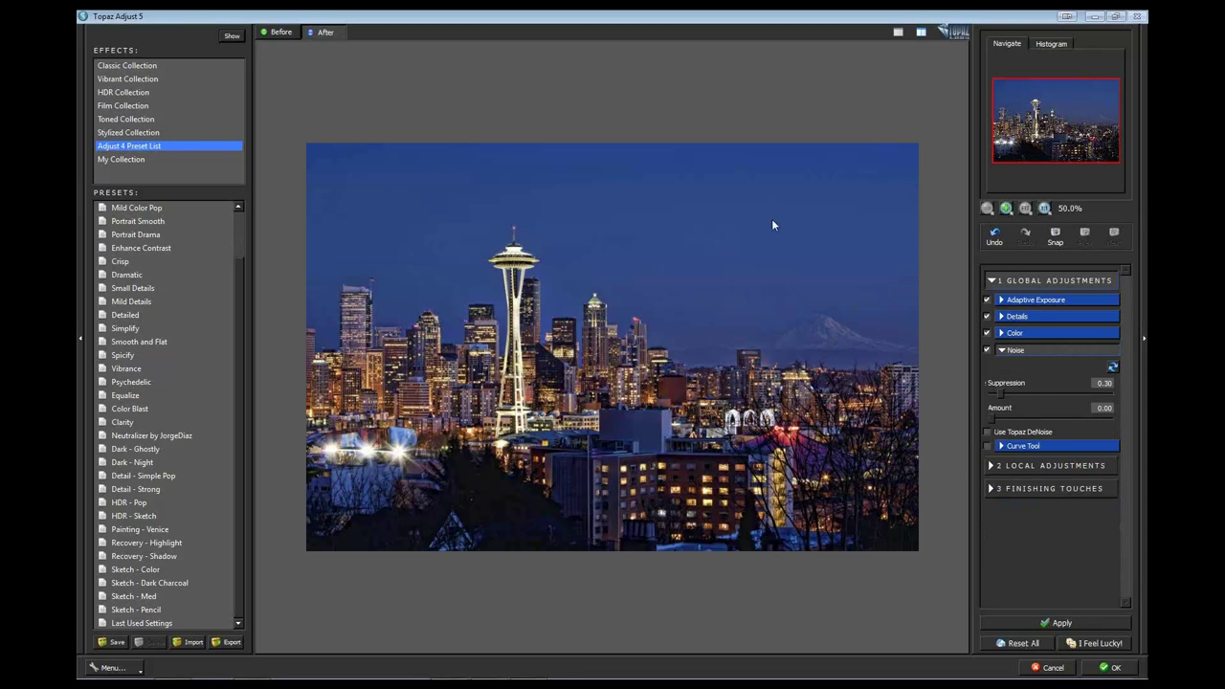
left_click(1000, 447)
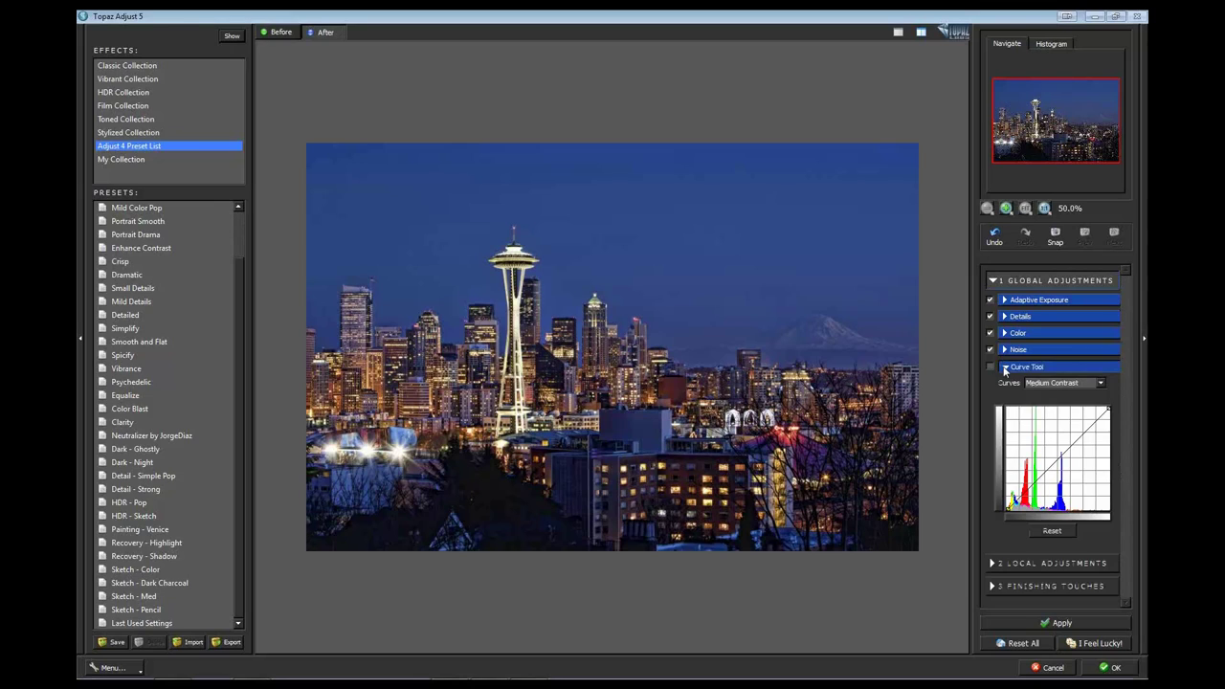
left_click(1002, 366)
left_click(1002, 349)
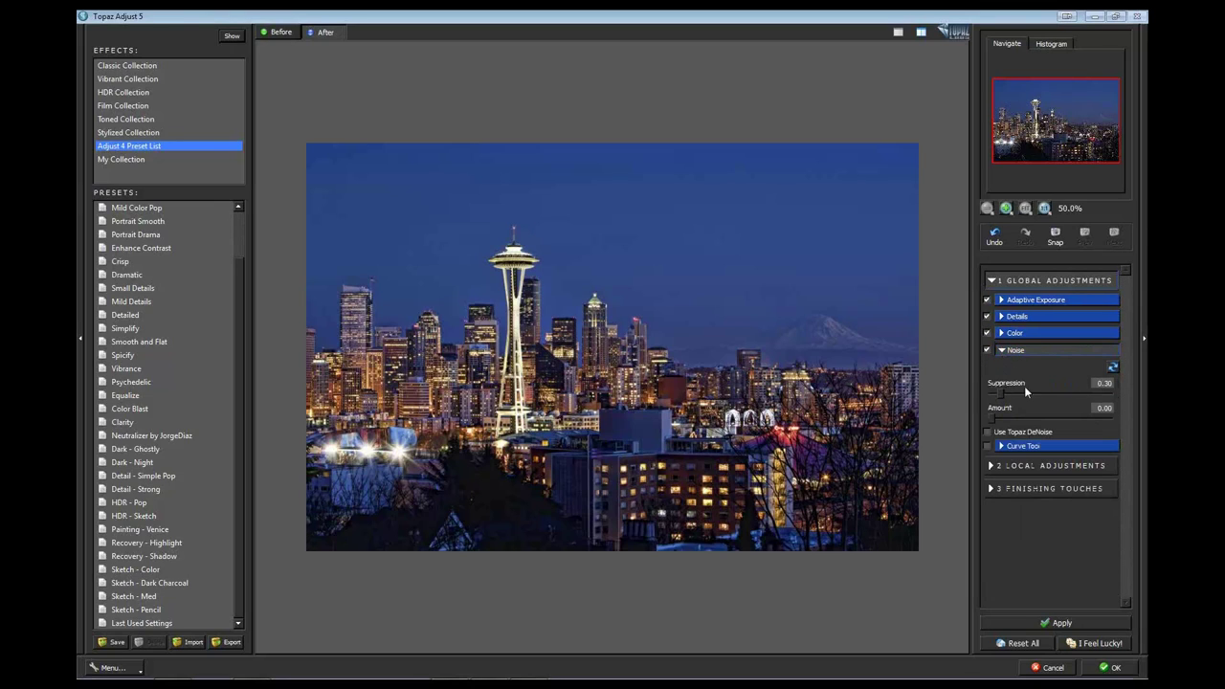
left_click(985, 432)
left_click_drag(1002, 397, 1040, 400)
left_click(1115, 669)
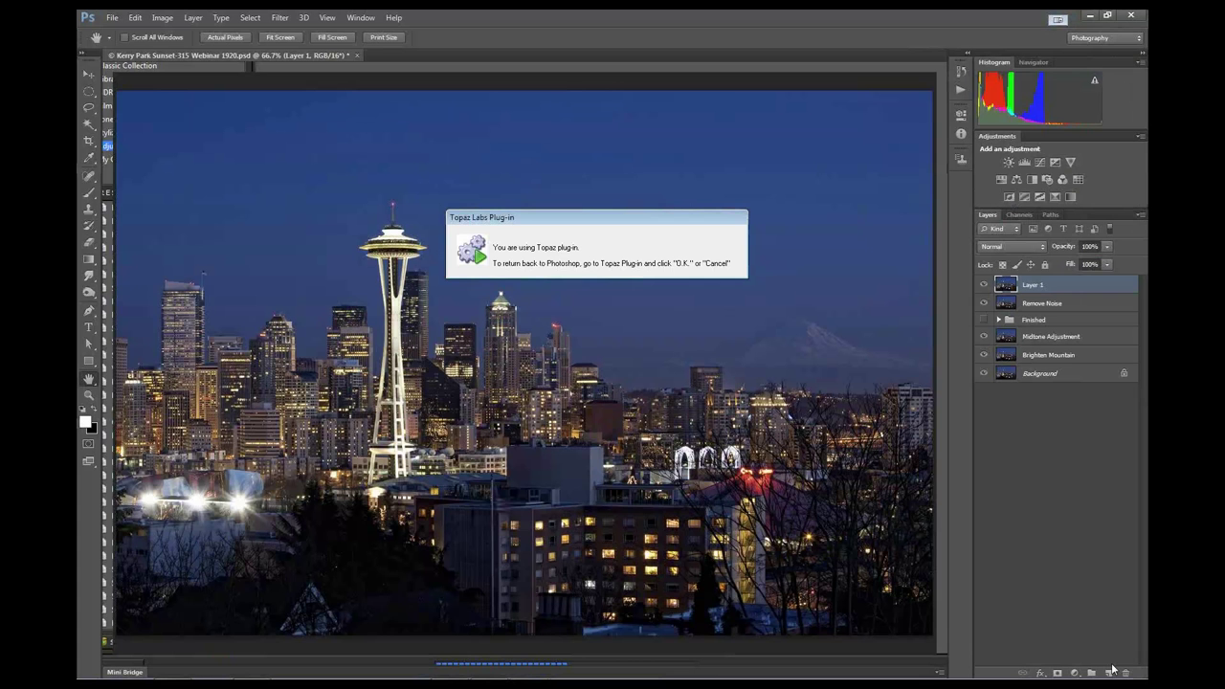
Compare the adjusted skyline with the original Background, and try a reduced Layer 1 opacity before restoring it to 100%
left_click(983, 374, "alt")
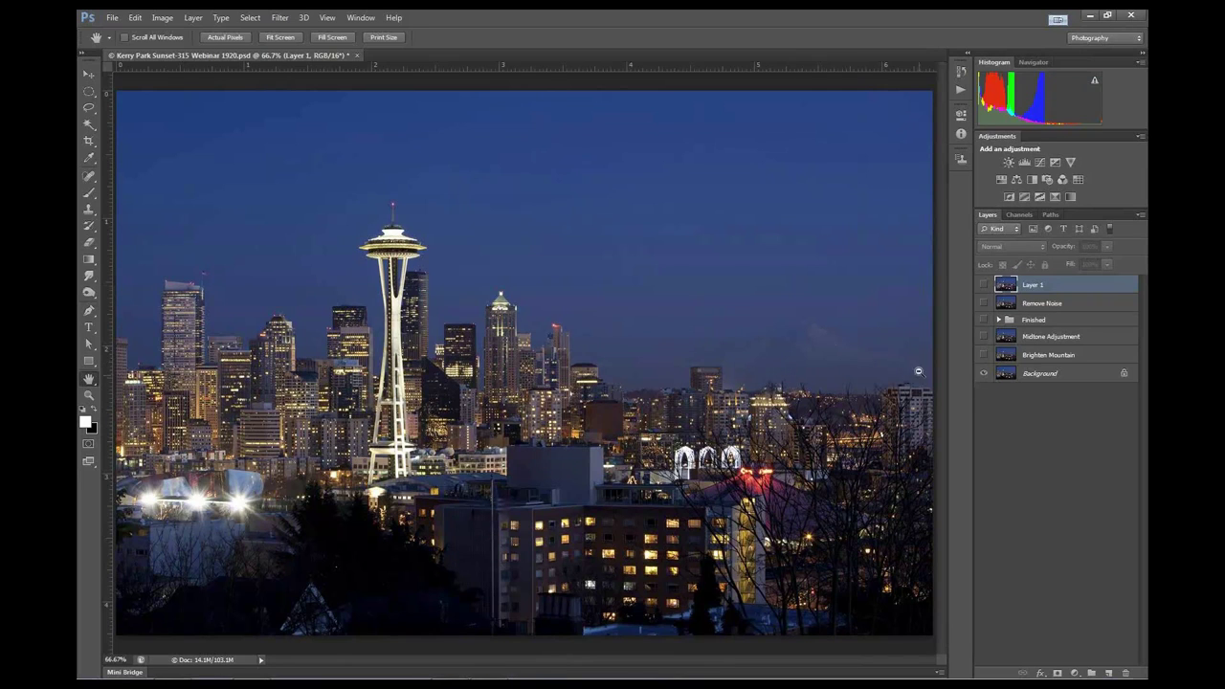
left_click(982, 375, "alt")
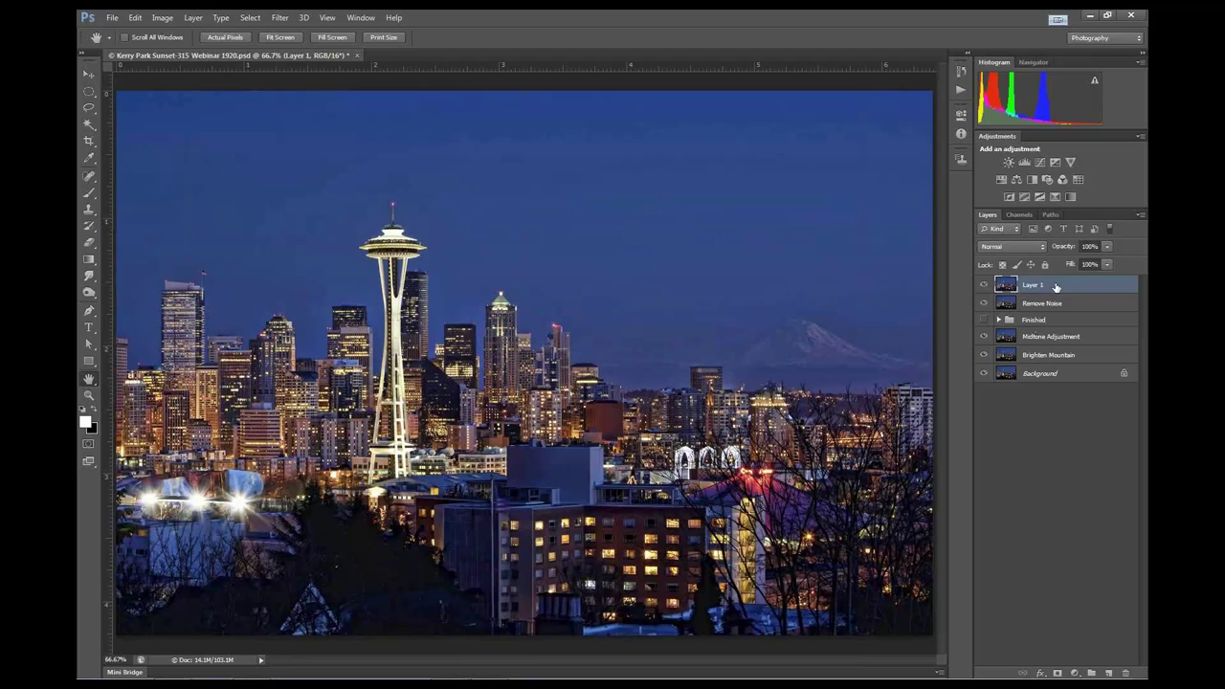
left_click(1108, 247)
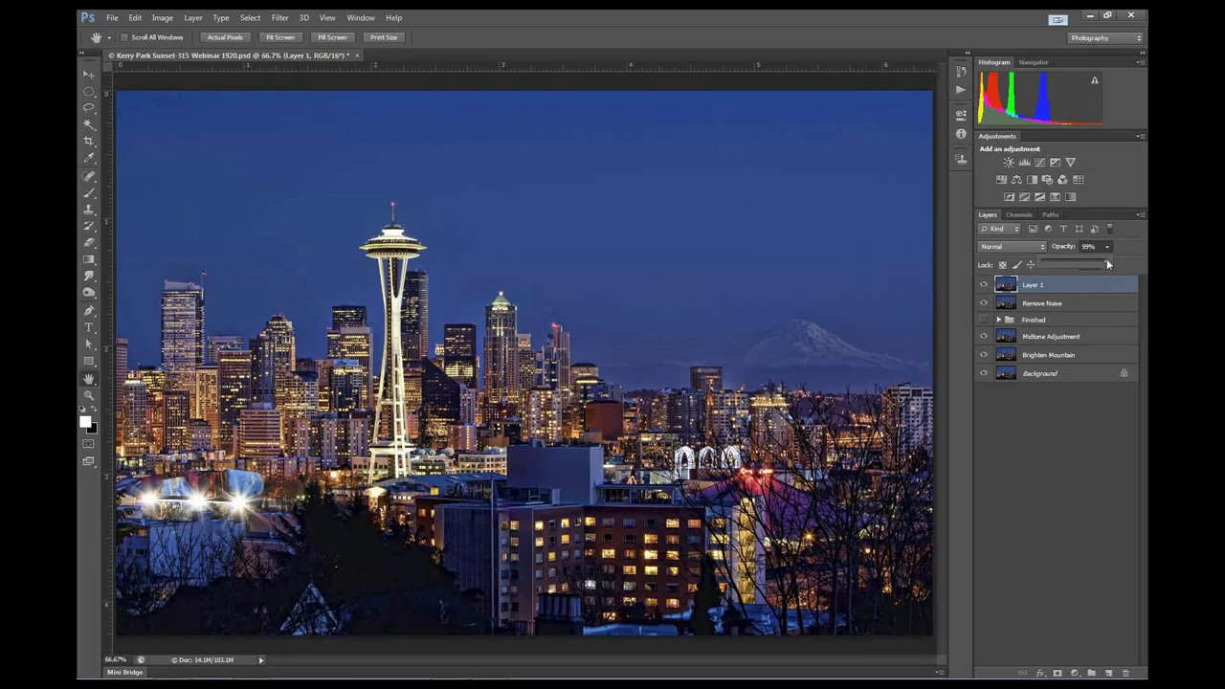
left_click_drag(1107, 262, 1070, 263)
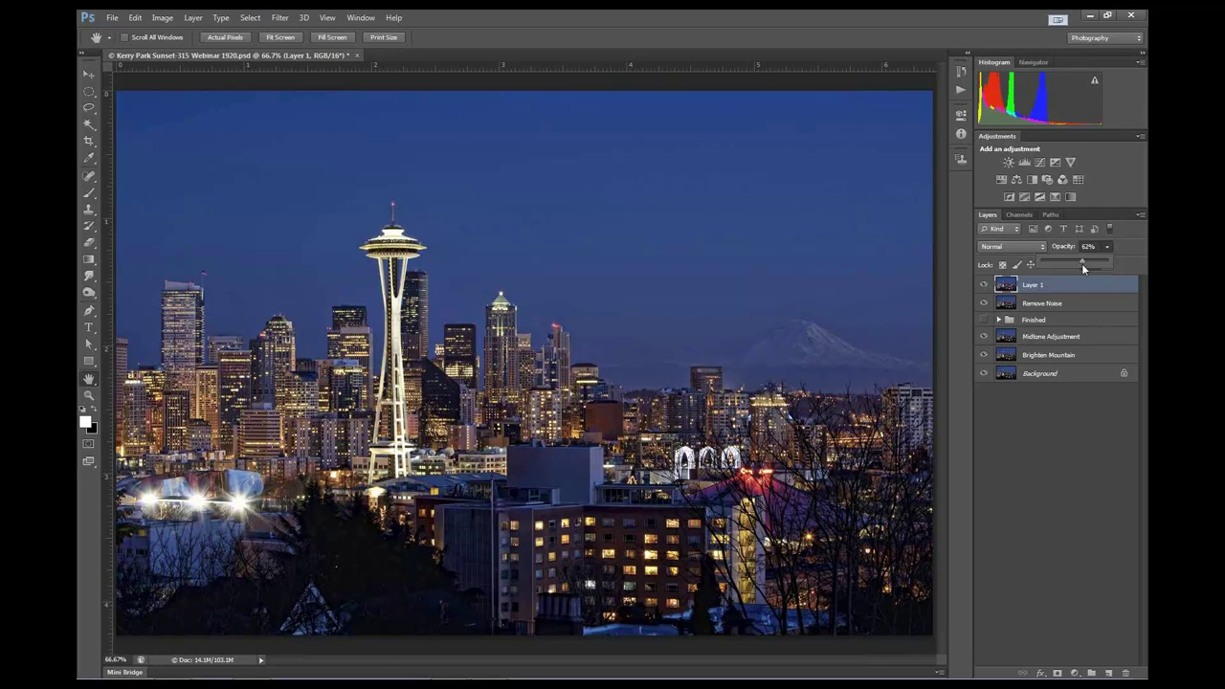
left_click_drag(1081, 263, 1108, 266)
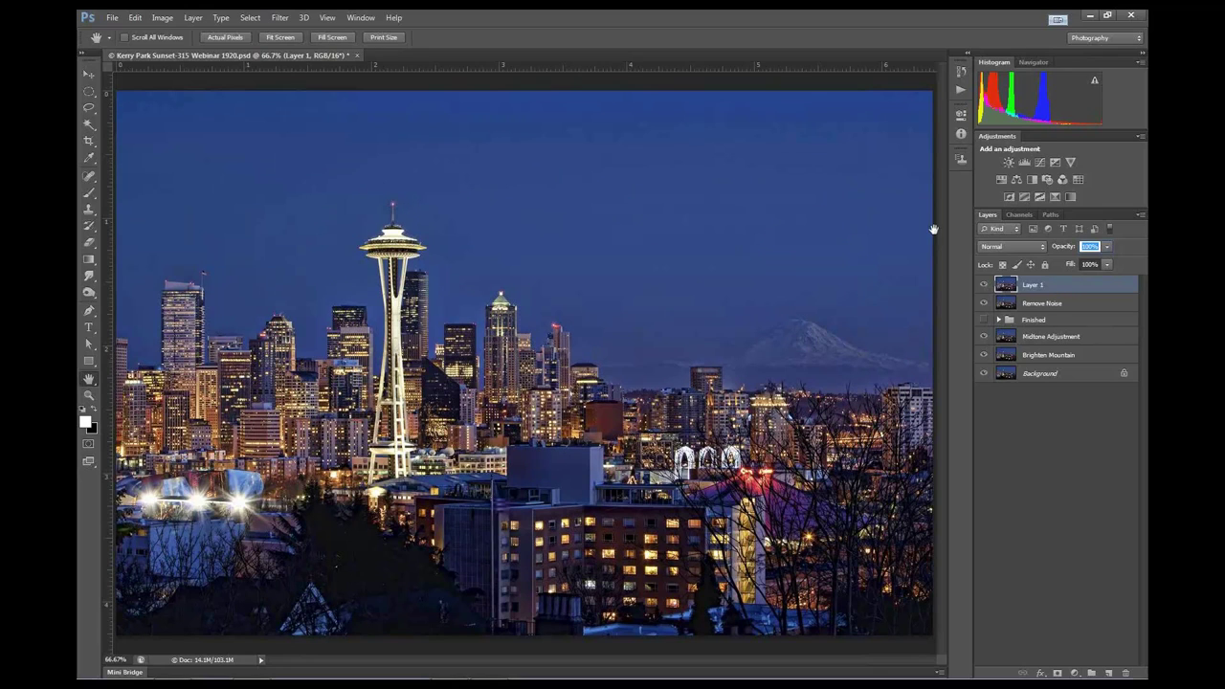
Close Kerry Park Sunset-315 Webinar 1920.psd without saving and open Space Needle-78-Webinar.psd
left_click(355, 55)
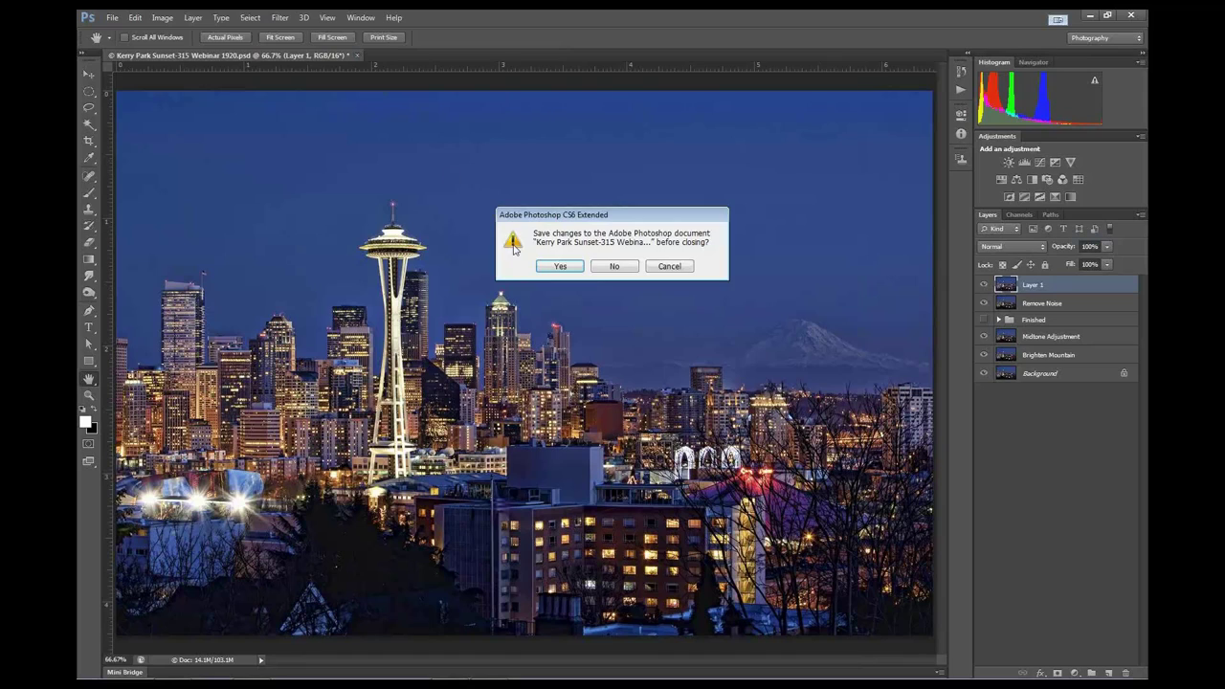
left_click(609, 267)
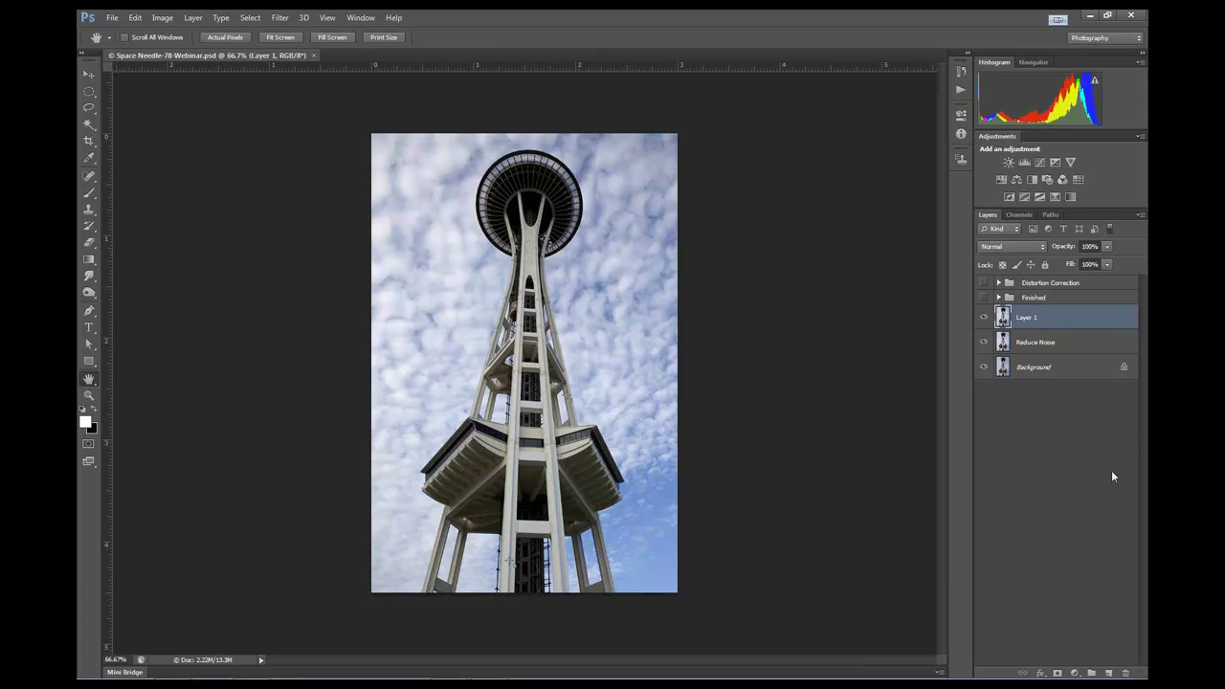
Open the Space Needle's Layer 1 in Topaz Adjust 5 and apply the Psychedelic preset
left_click(280, 17)
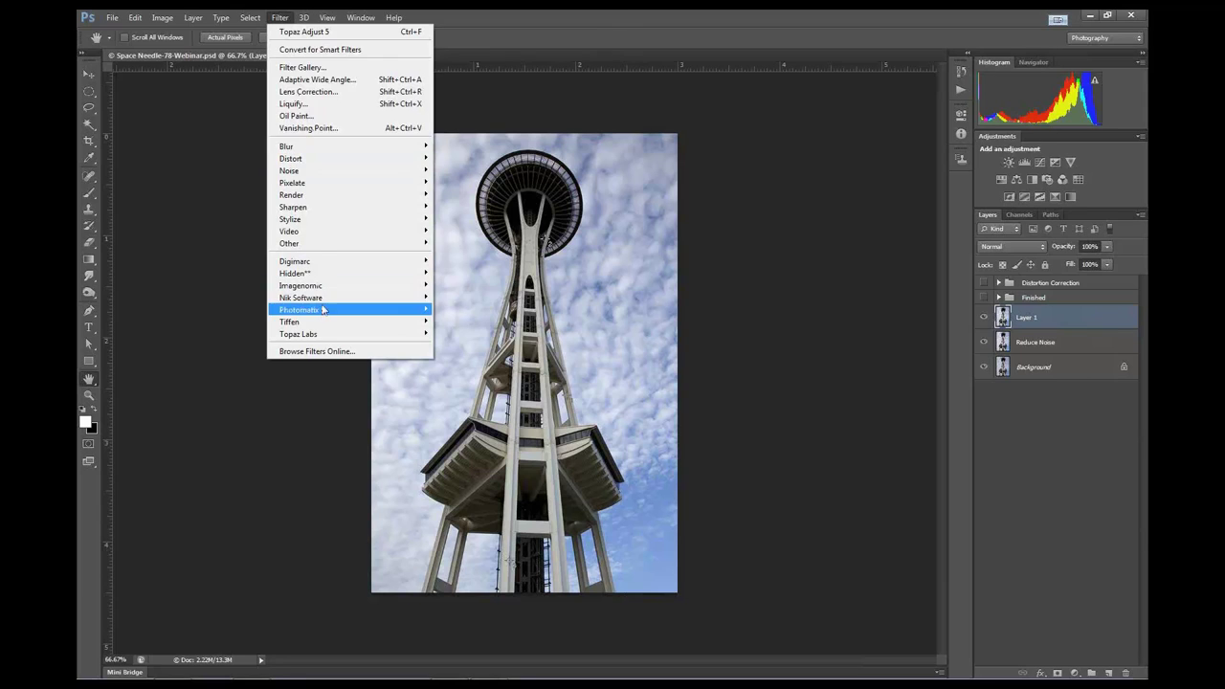
mouse_move(339, 335)
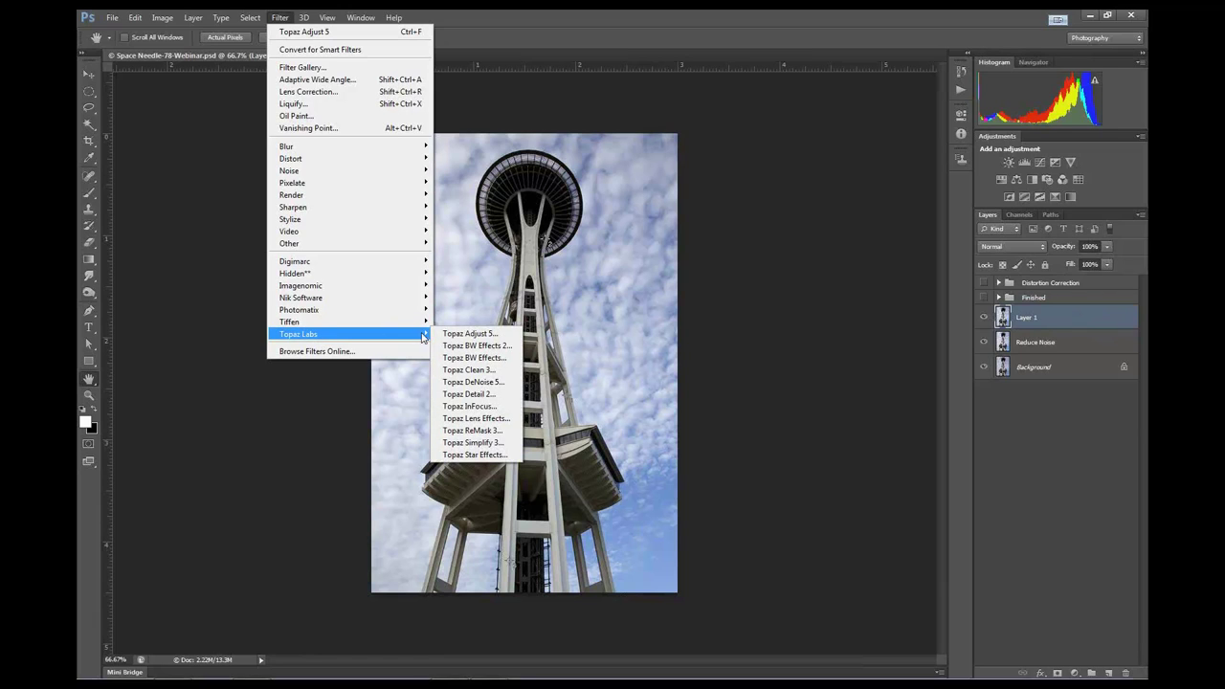
left_click(467, 333)
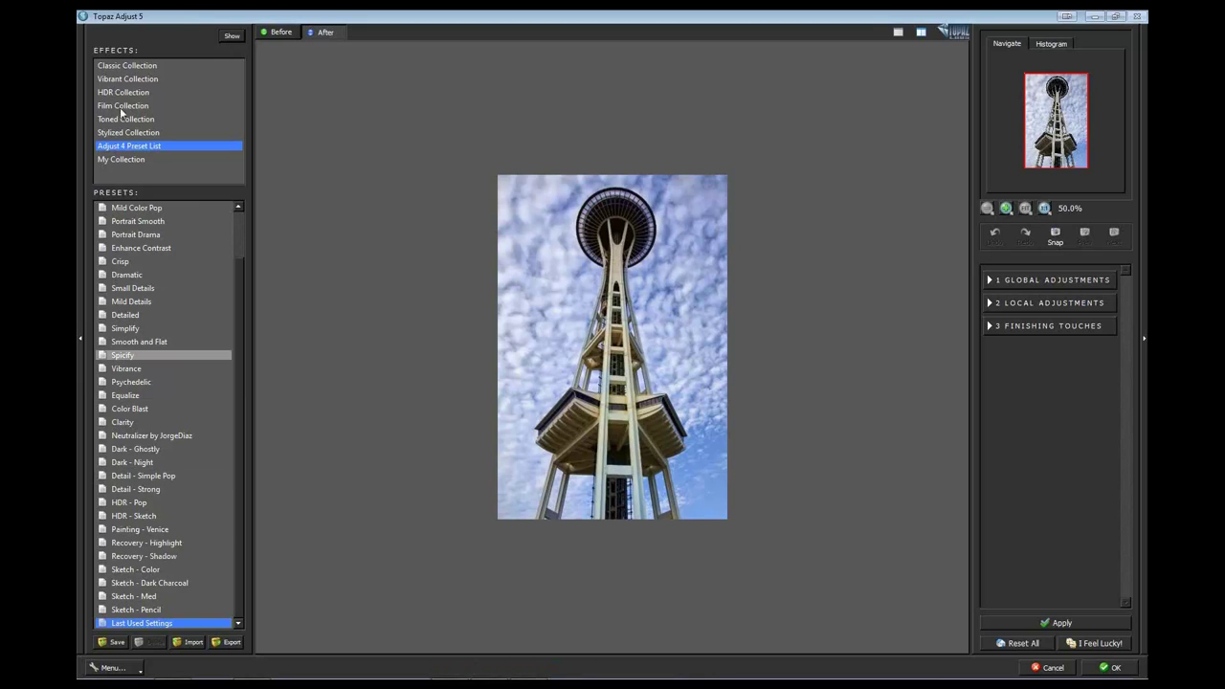
left_click(141, 381)
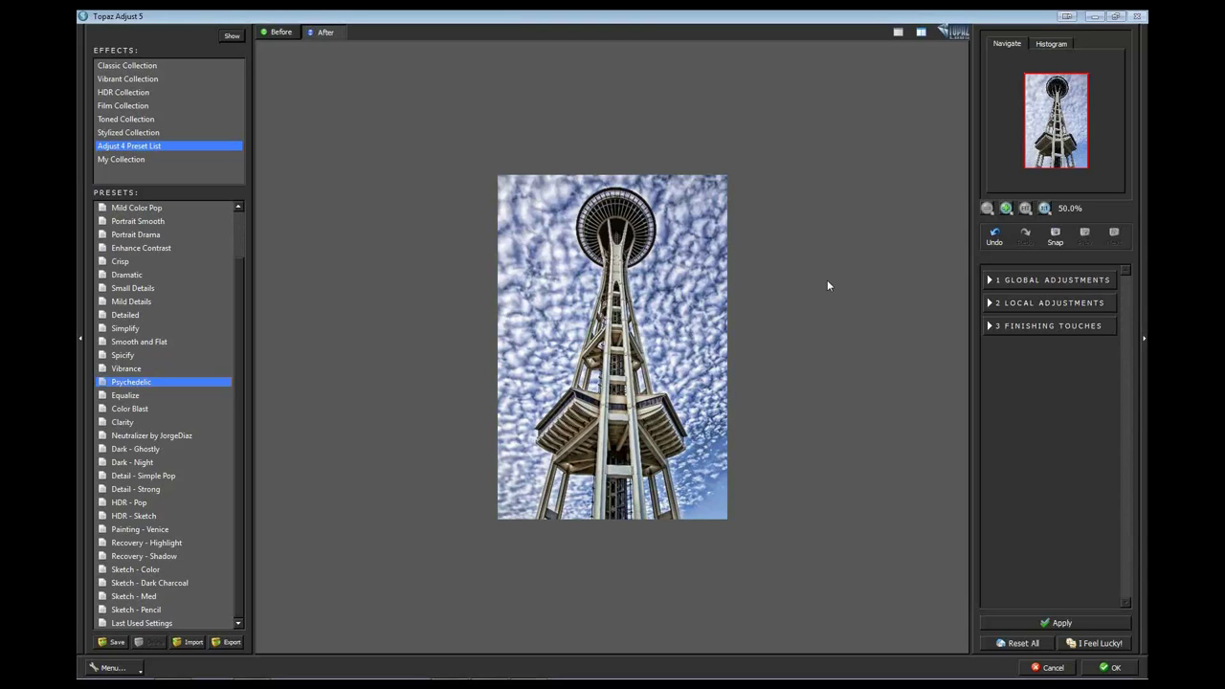
Enable Process Details Independently in the Details adjustments and apply the effect to the Space Needle's Layer 1
left_click(988, 280)
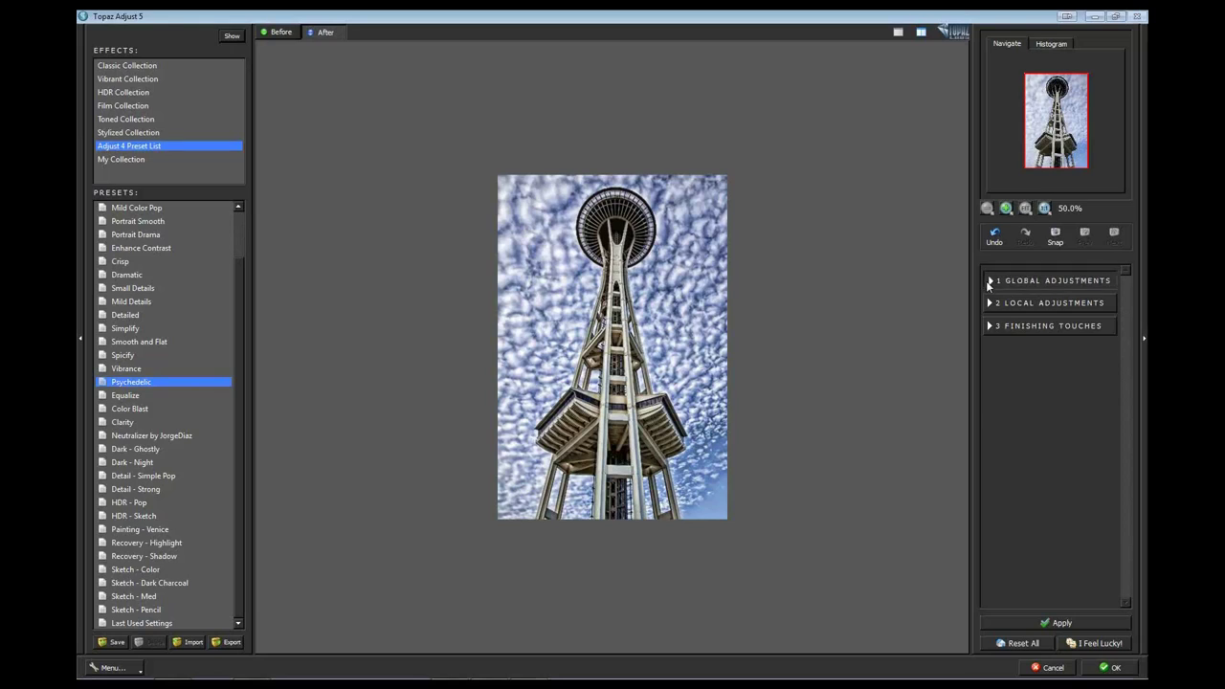
left_click(1002, 317)
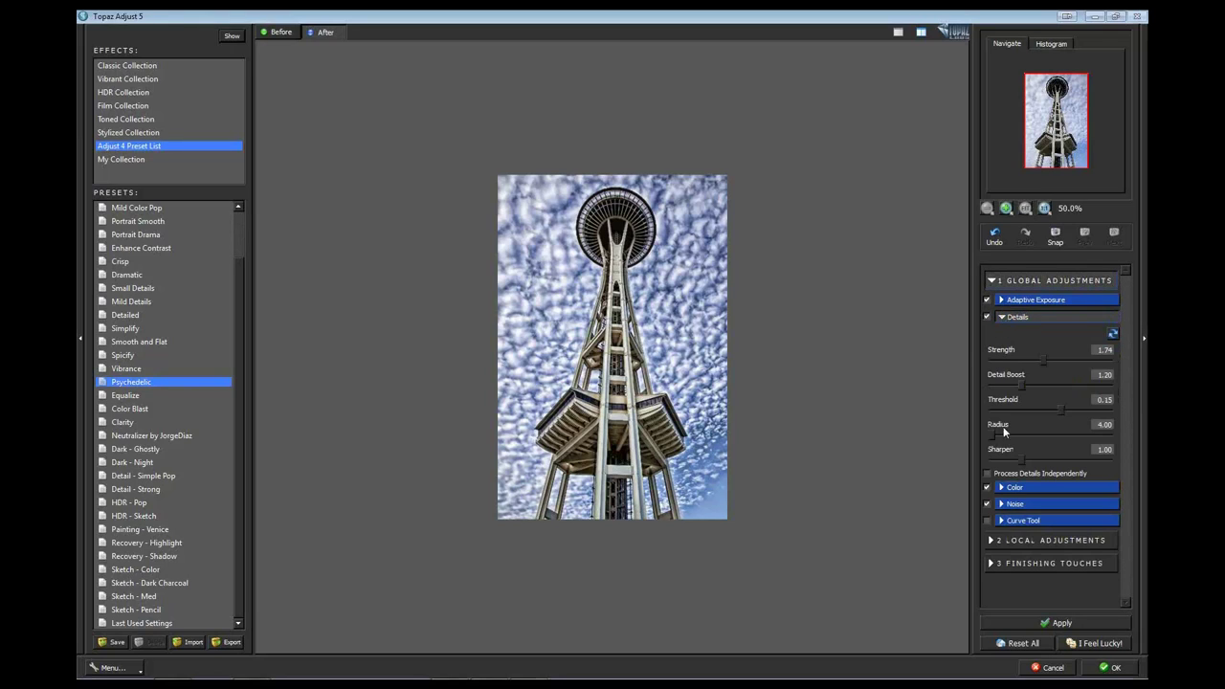
left_click(988, 475)
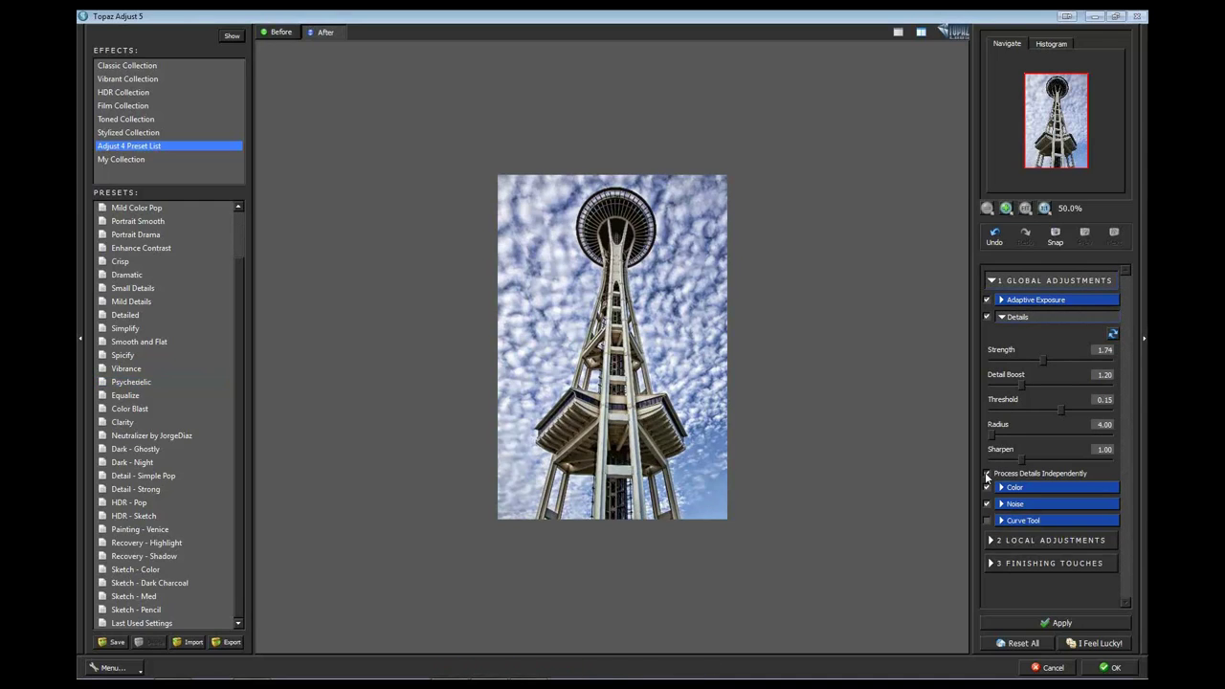
left_click(988, 475)
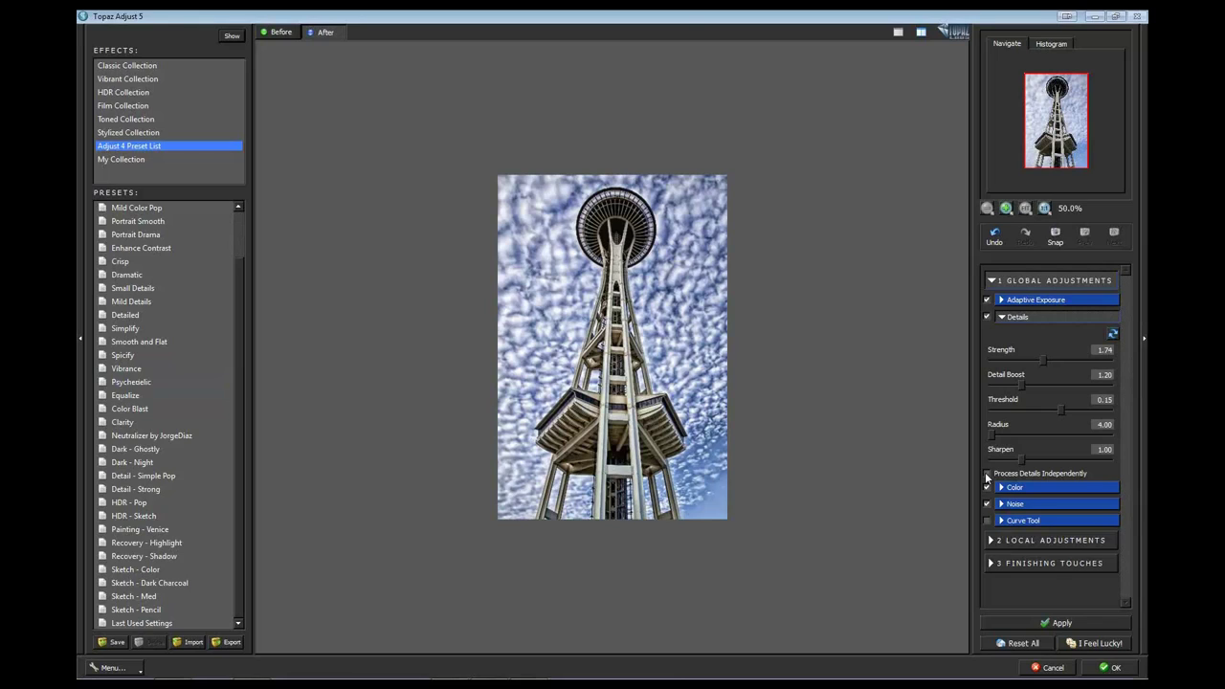
left_click(988, 474)
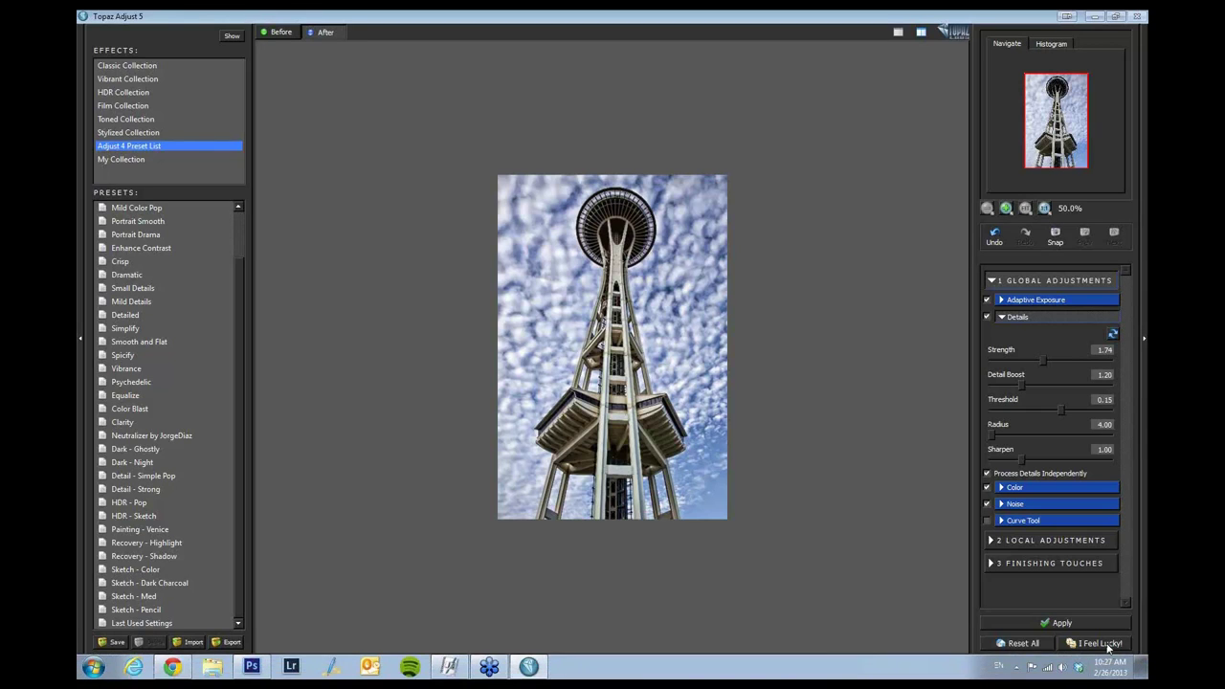
left_click(1108, 668)
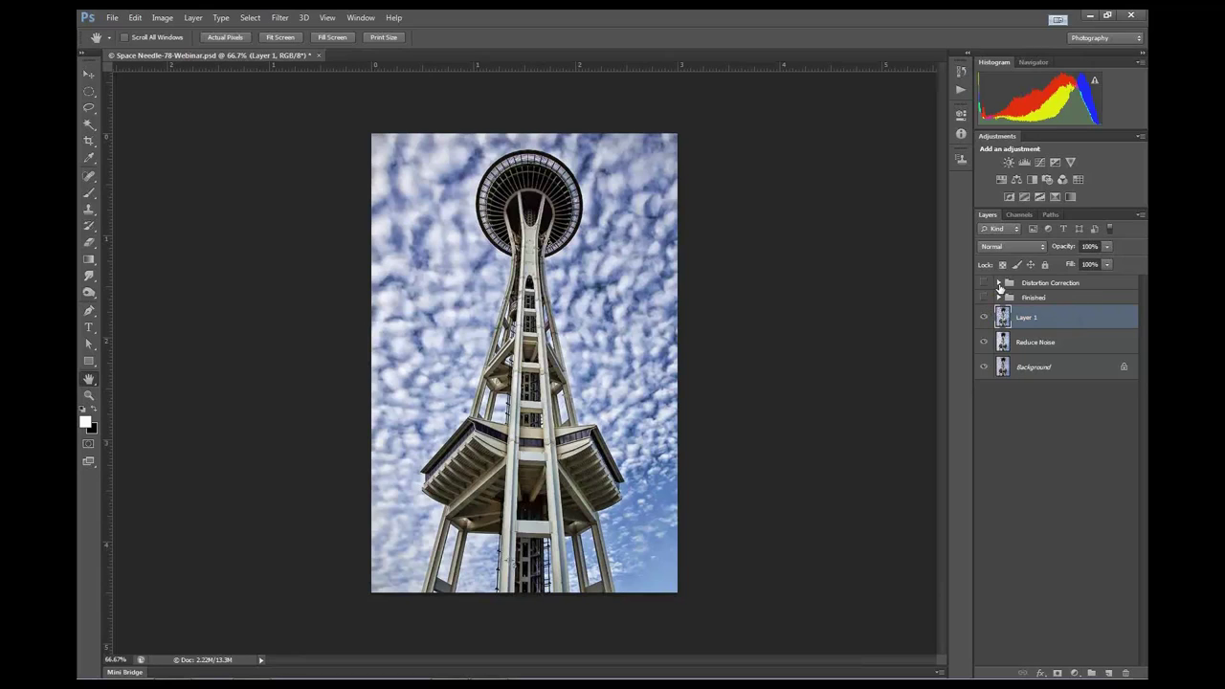
Show the Distortion Correction group, hide Transform Perspective, and compare the image with and without Remove Yellow Cast
left_click(999, 283)
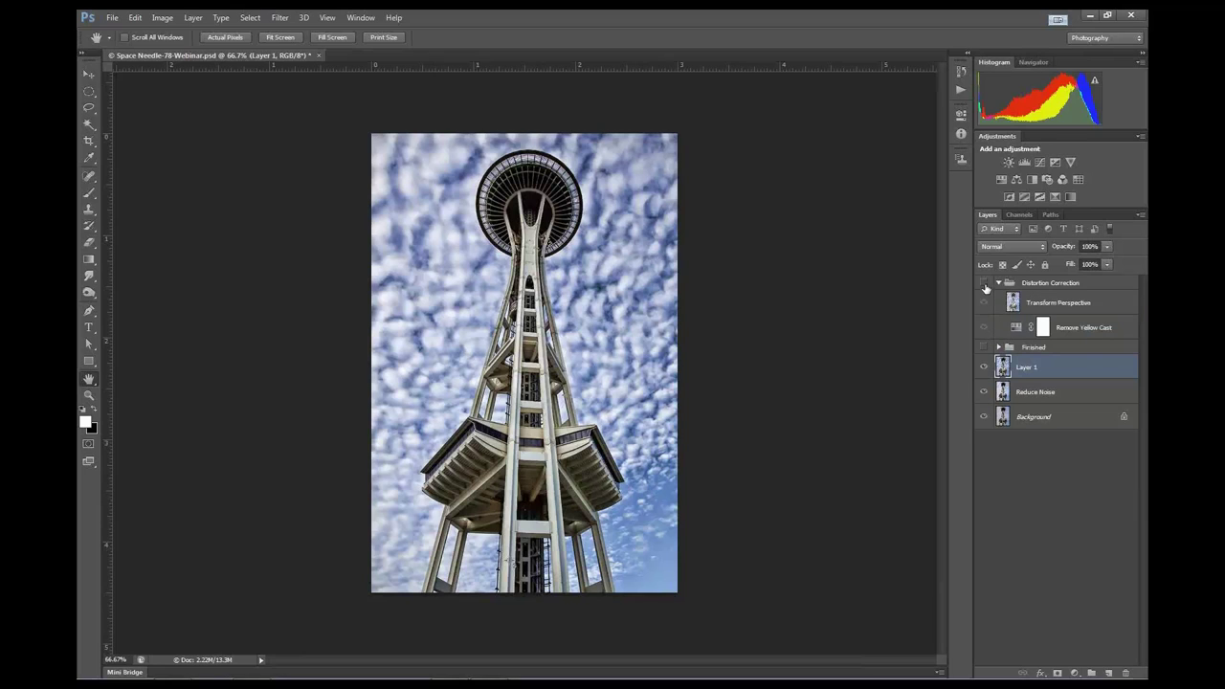
left_click(985, 285)
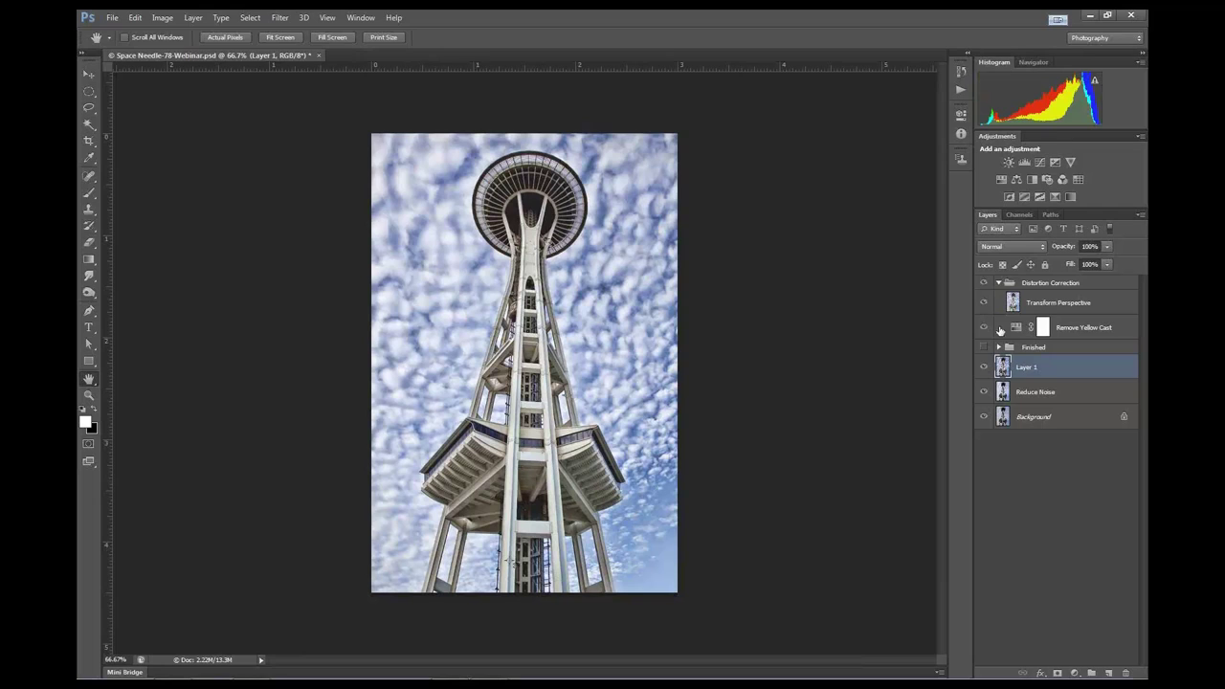
left_click(985, 328)
left_click(986, 304)
left_click(983, 329)
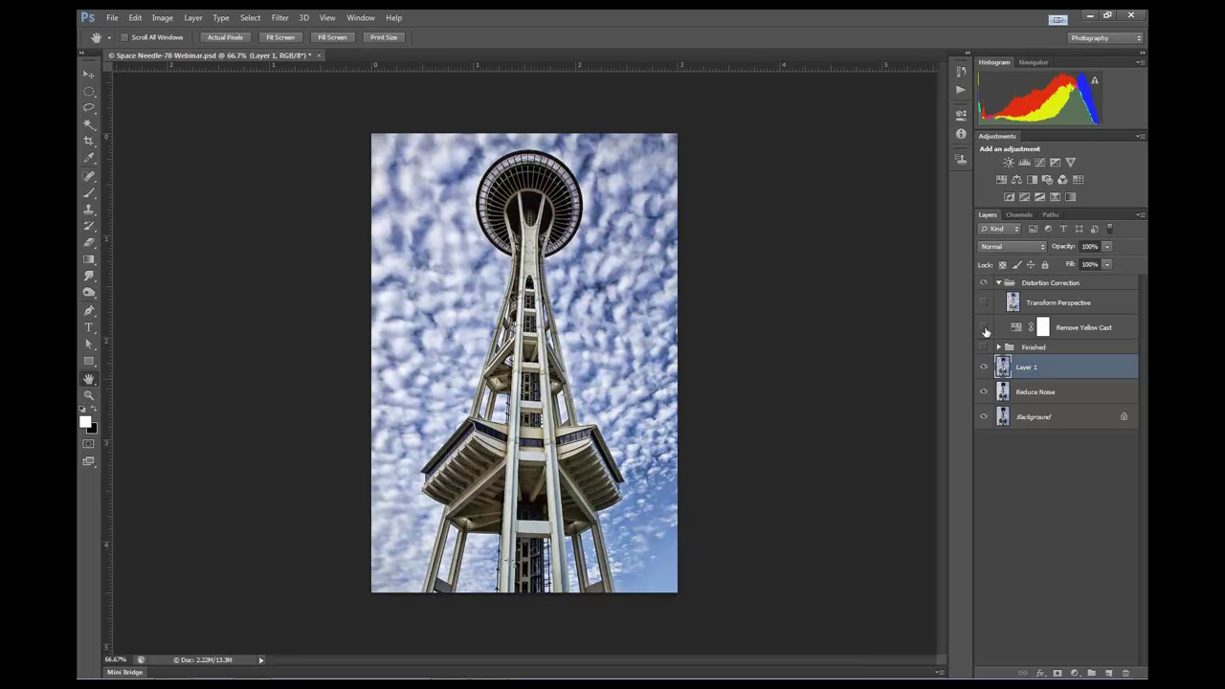
left_click(983, 329)
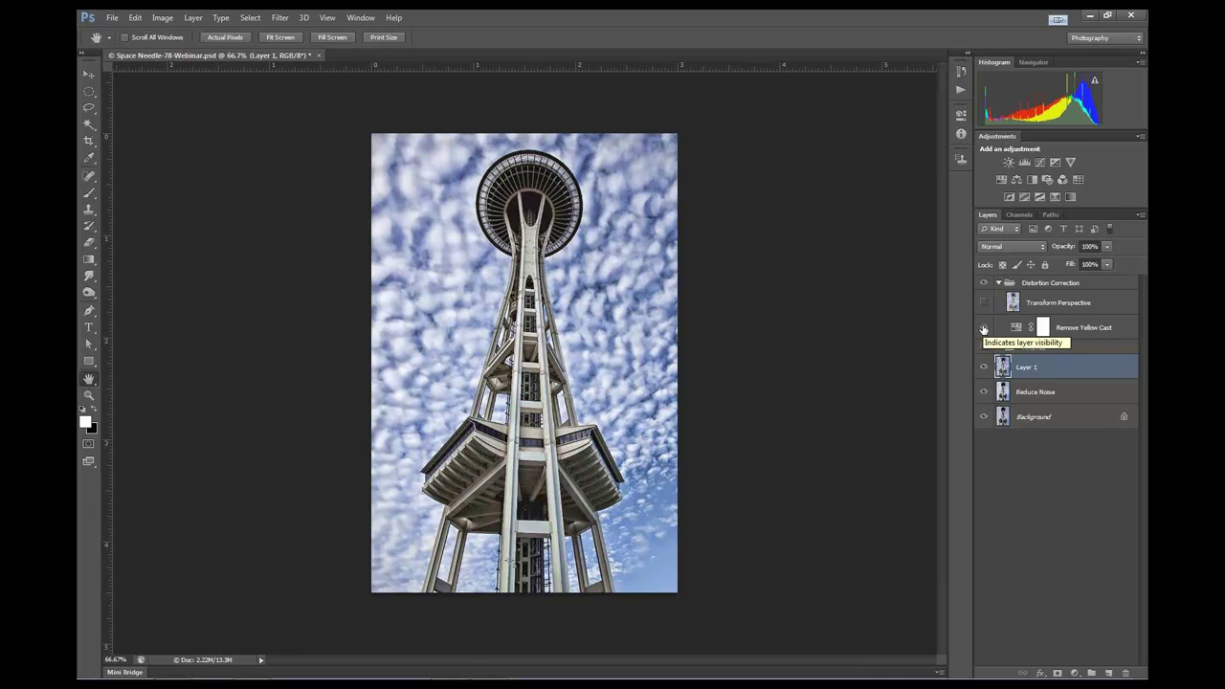
left_click(983, 330)
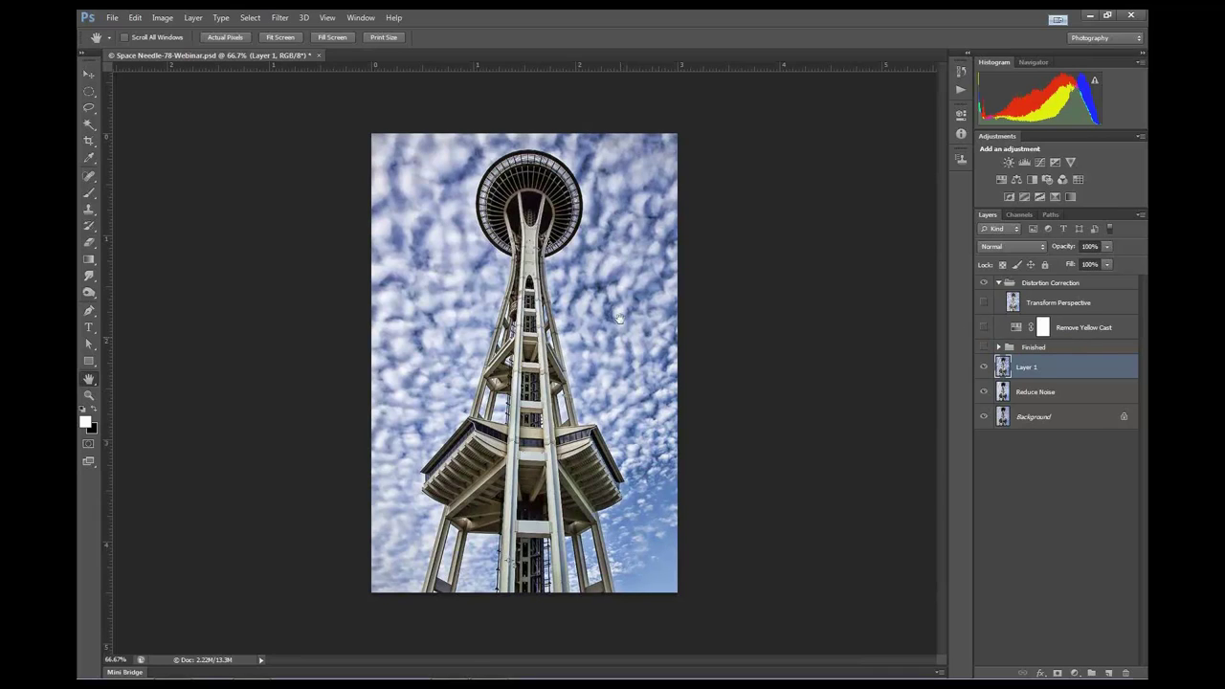
Show the Remove Yellow Cast layer again and compare the image with and without Transform Perspective
left_click(984, 329)
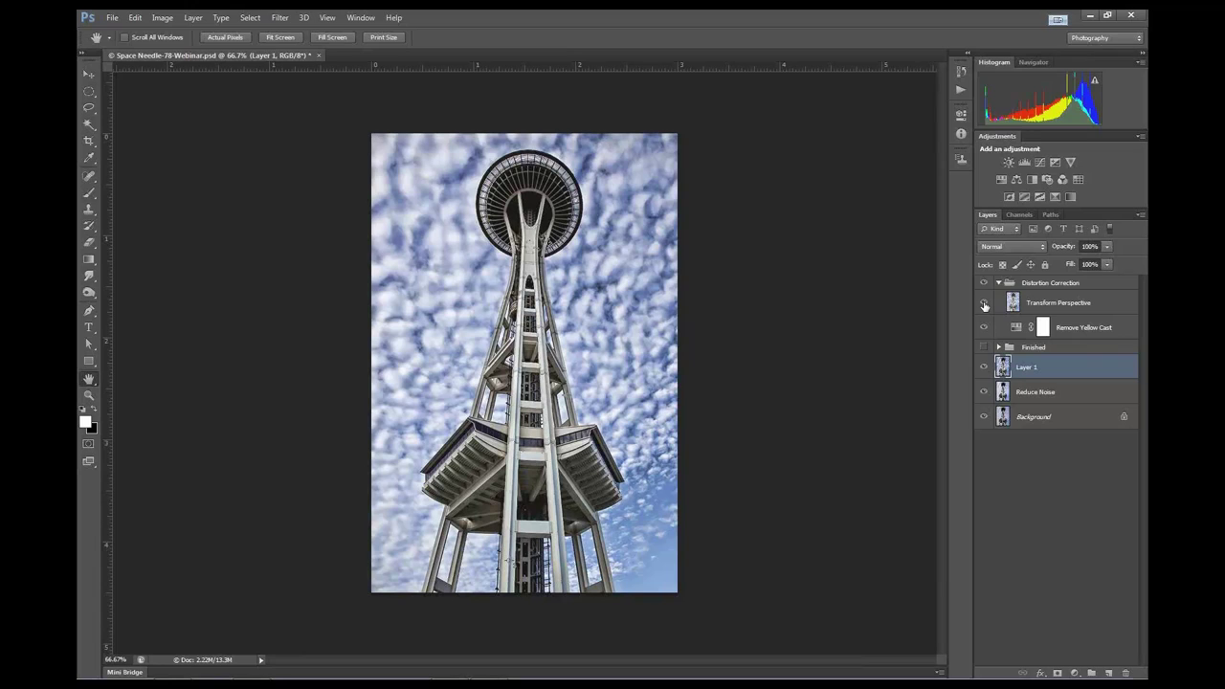
left_click(984, 304)
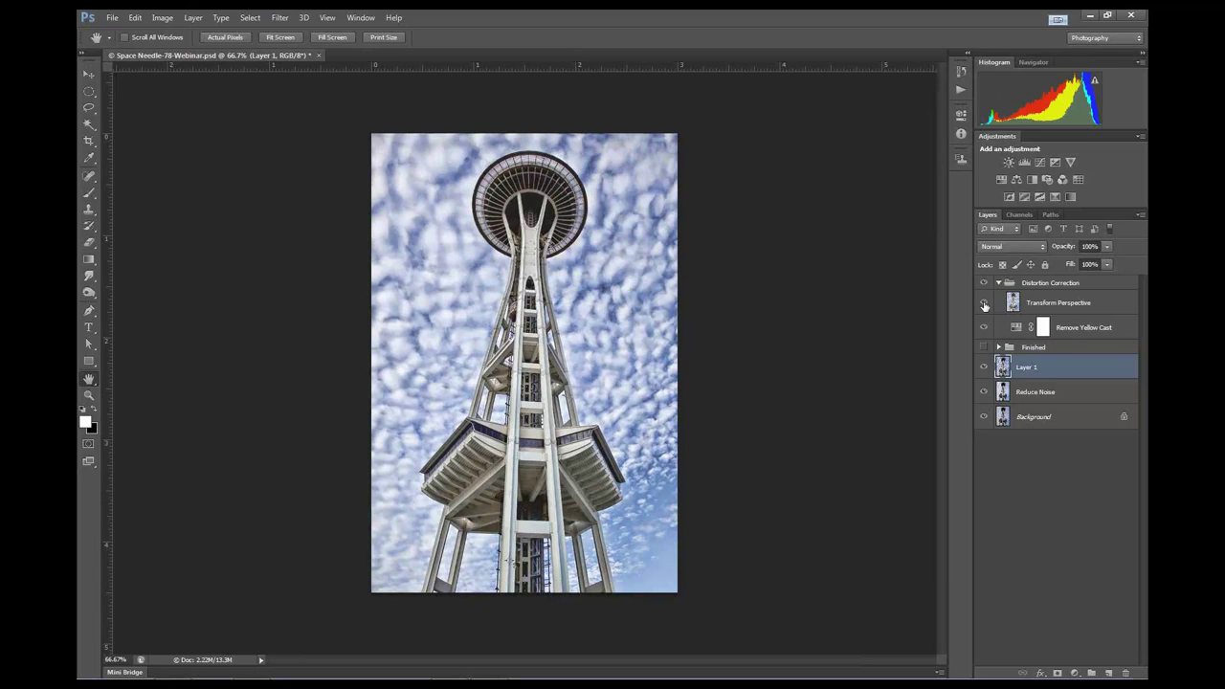
left_click(984, 303)
left_click(984, 304)
Close Space Needle-78-Webinar.psd without saving and open Treehouse-530.psd
left_click(319, 54)
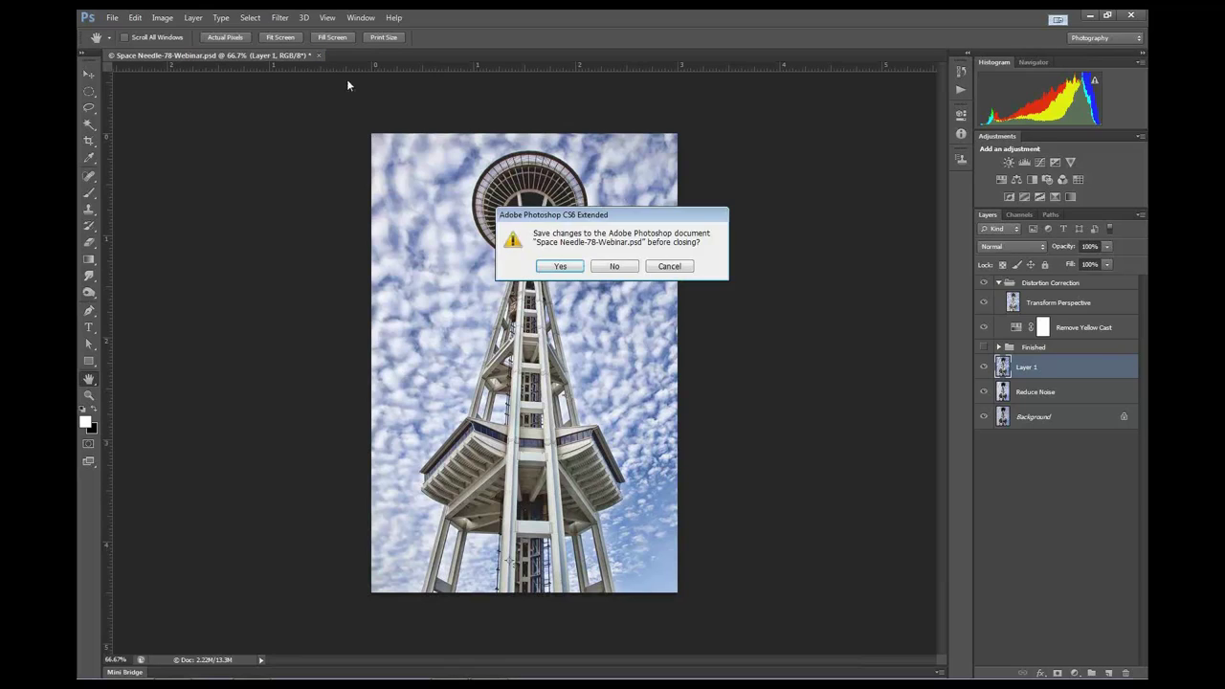
left_click(603, 274)
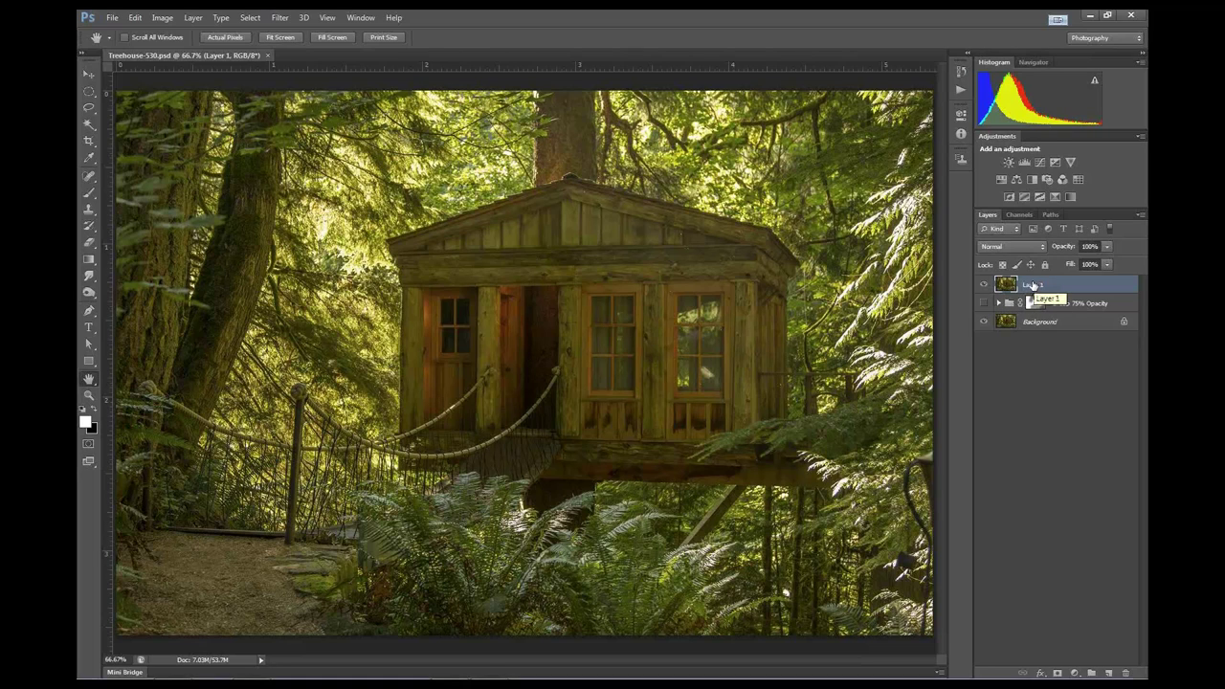
Apply the Autumn preset from Topaz Adjust 5's Vibrant Collection to the treehouse's Layer 1
left_click(280, 18)
mouse_move(402, 331)
left_click(450, 333)
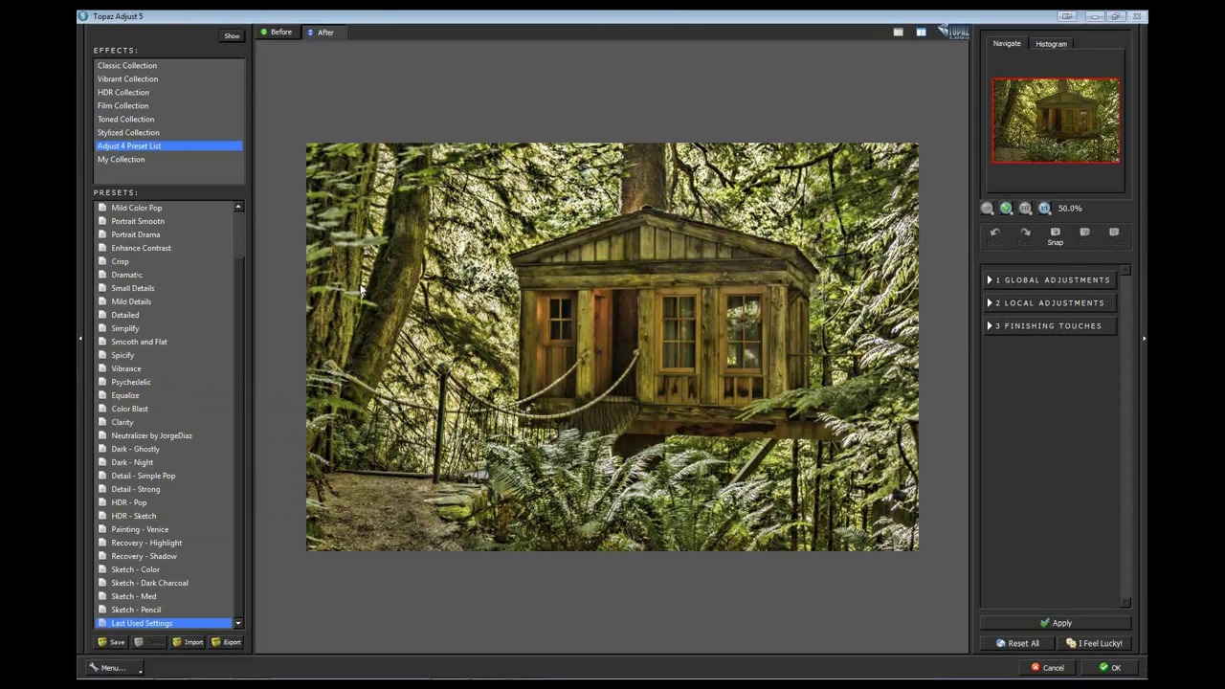
left_click(151, 78)
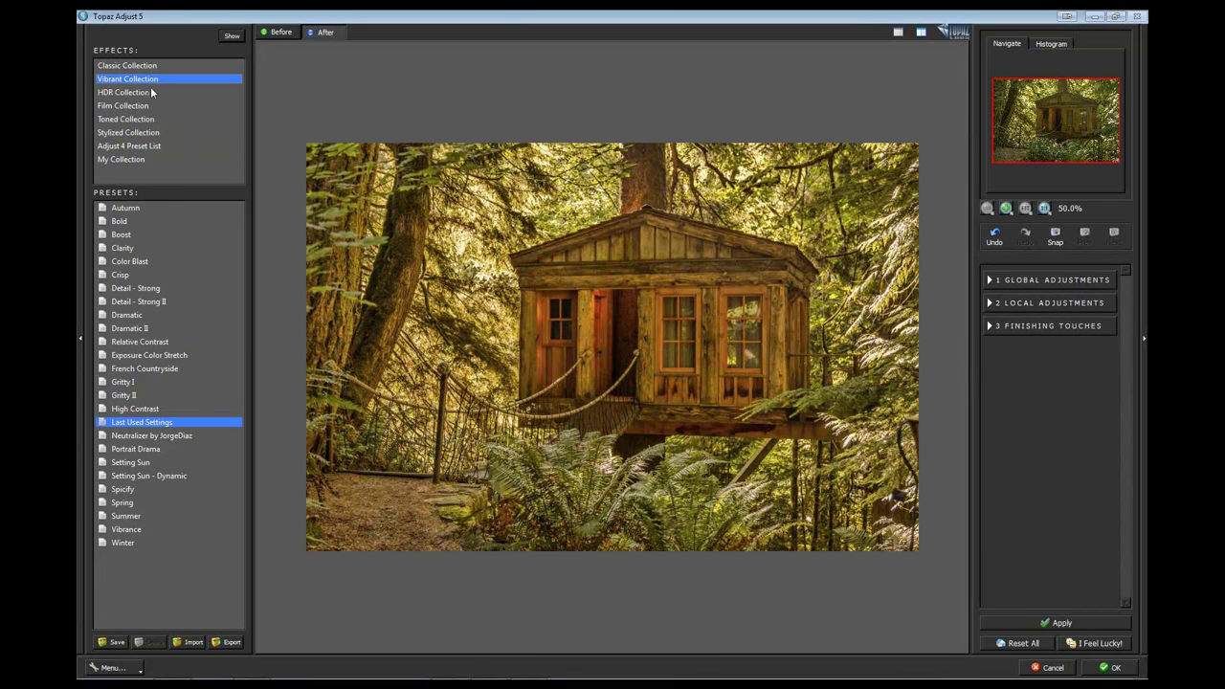
left_click(148, 208)
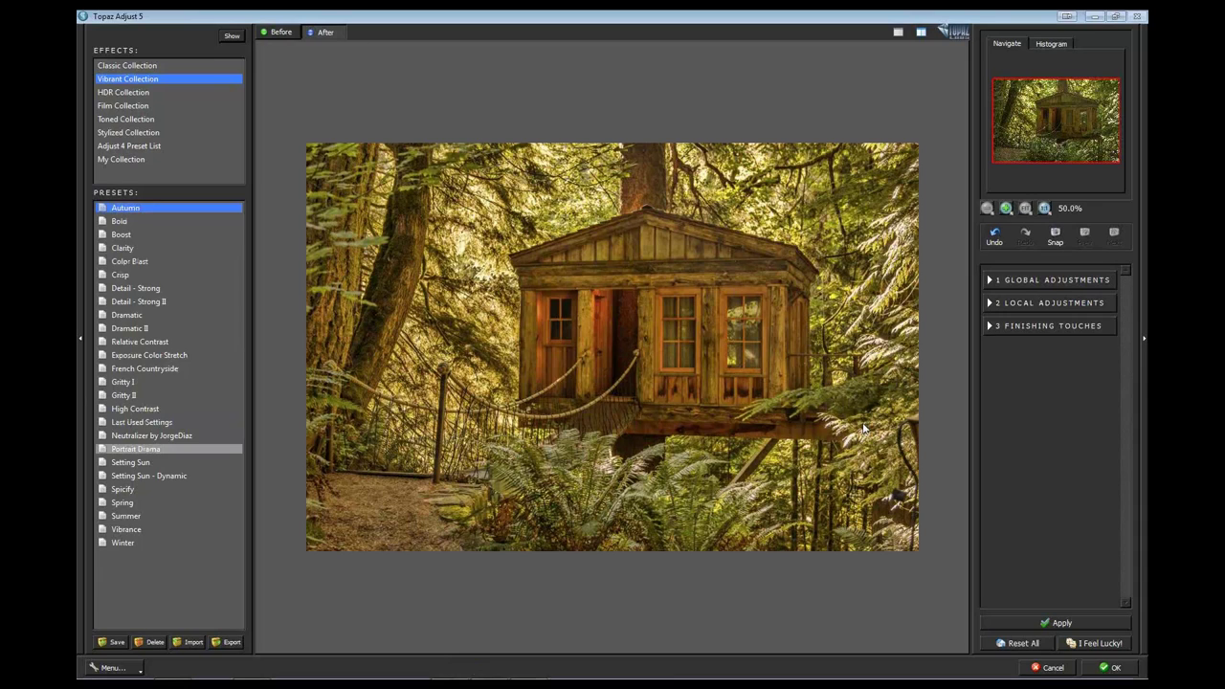
left_click(1117, 669)
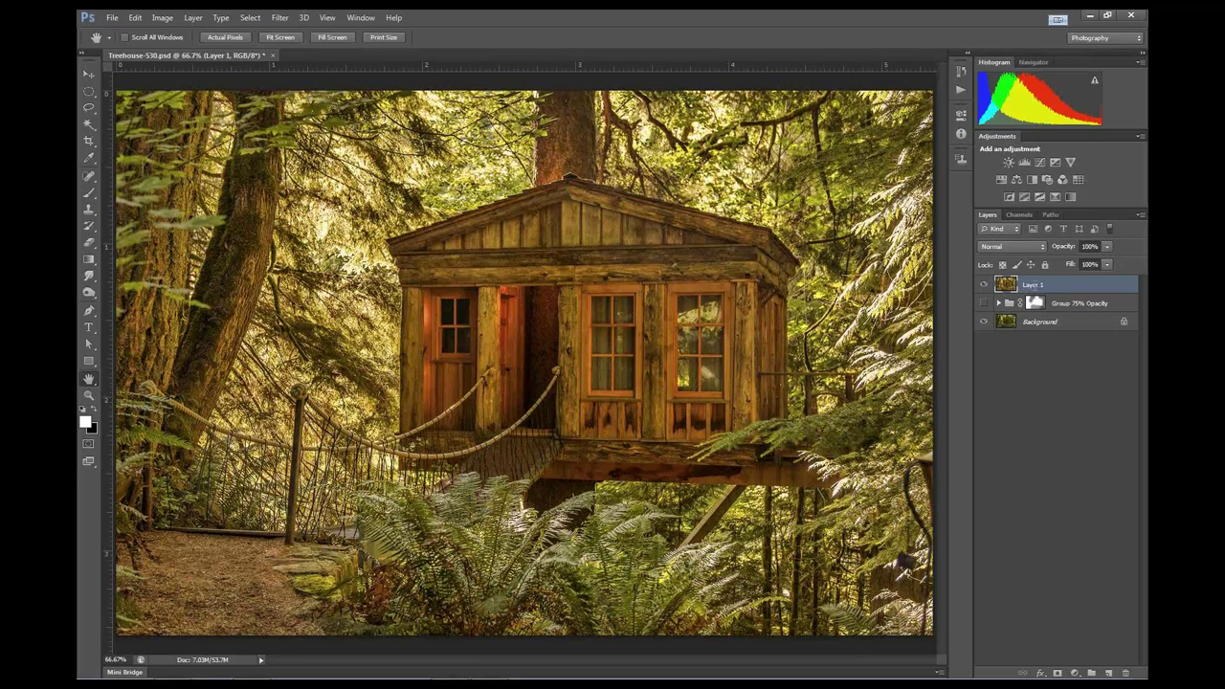
Copy the Autumn-adjusted treehouse result onto a new layer above Layer 1
double_click(1036, 286)
left_click(1043, 390)
left_click(1007, 287)
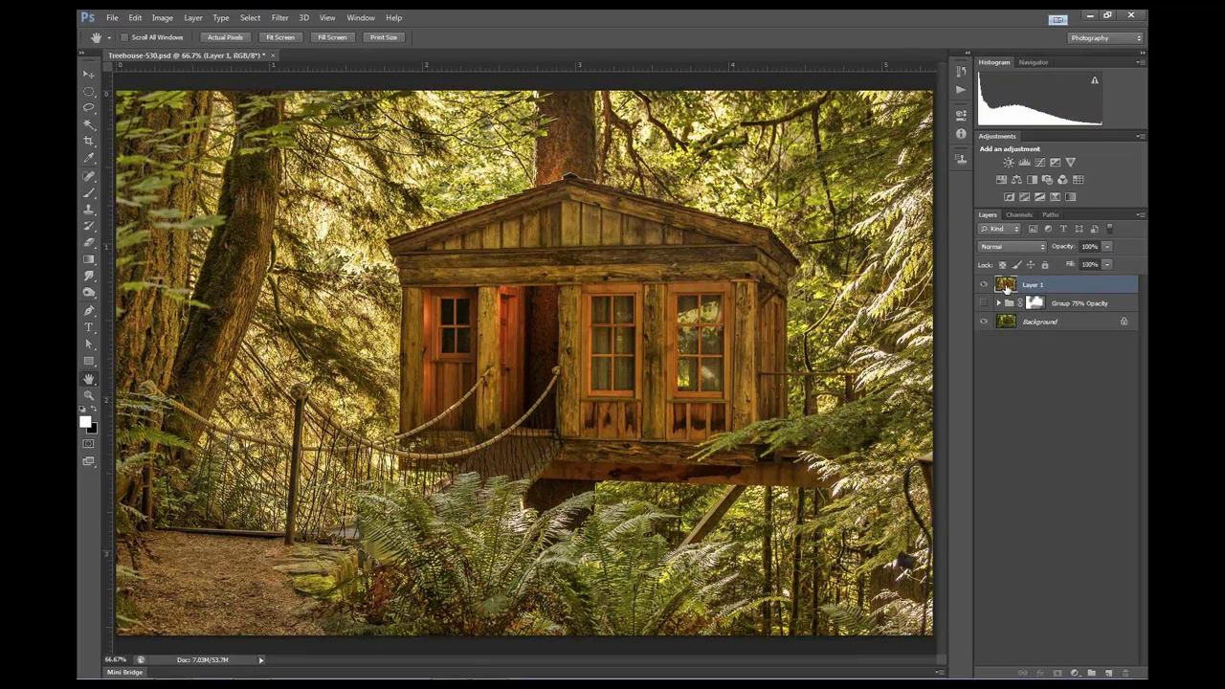
key("ctrl+alt+shift+e")
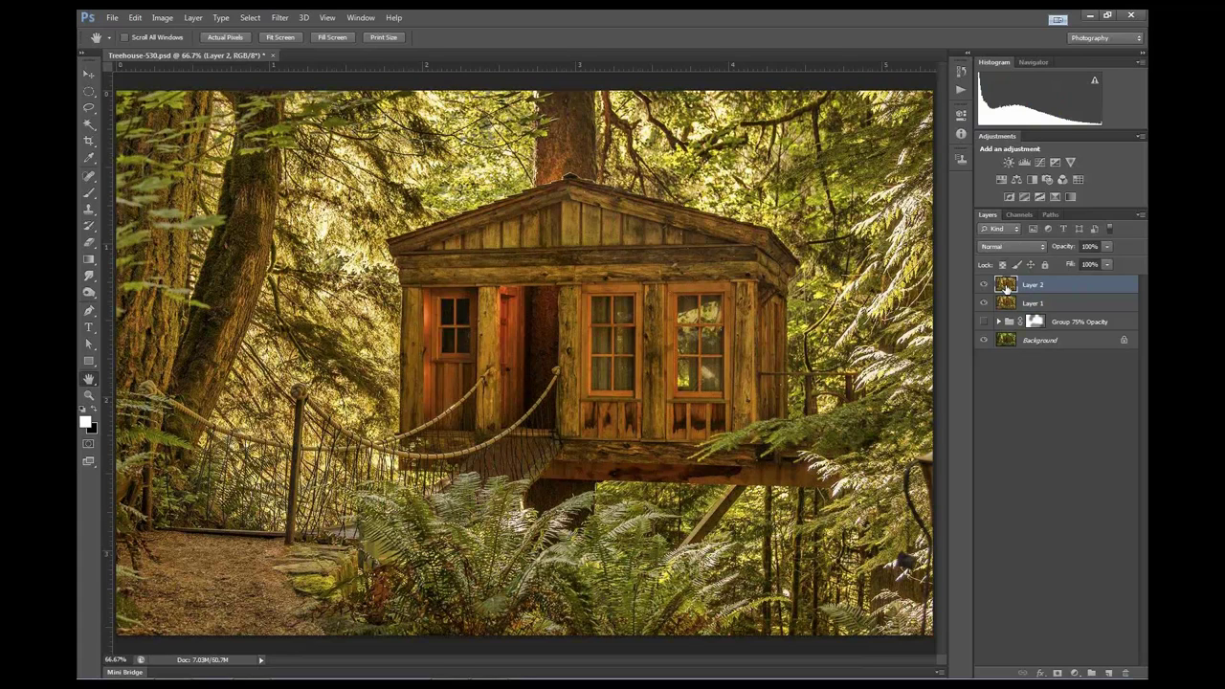
Open Layer 2 in Topaz Adjust 5 and select the Spicify preset from the Adjust 4 Preset List
left_click(282, 18)
mouse_move(356, 333)
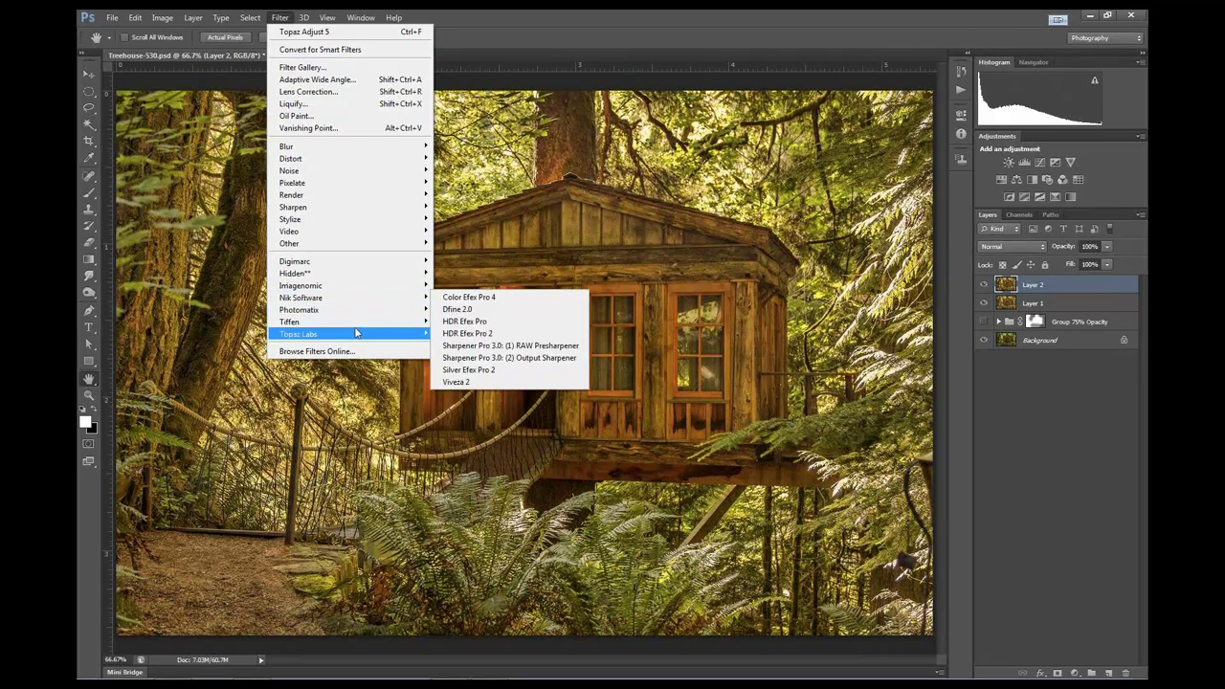
left_click(441, 332)
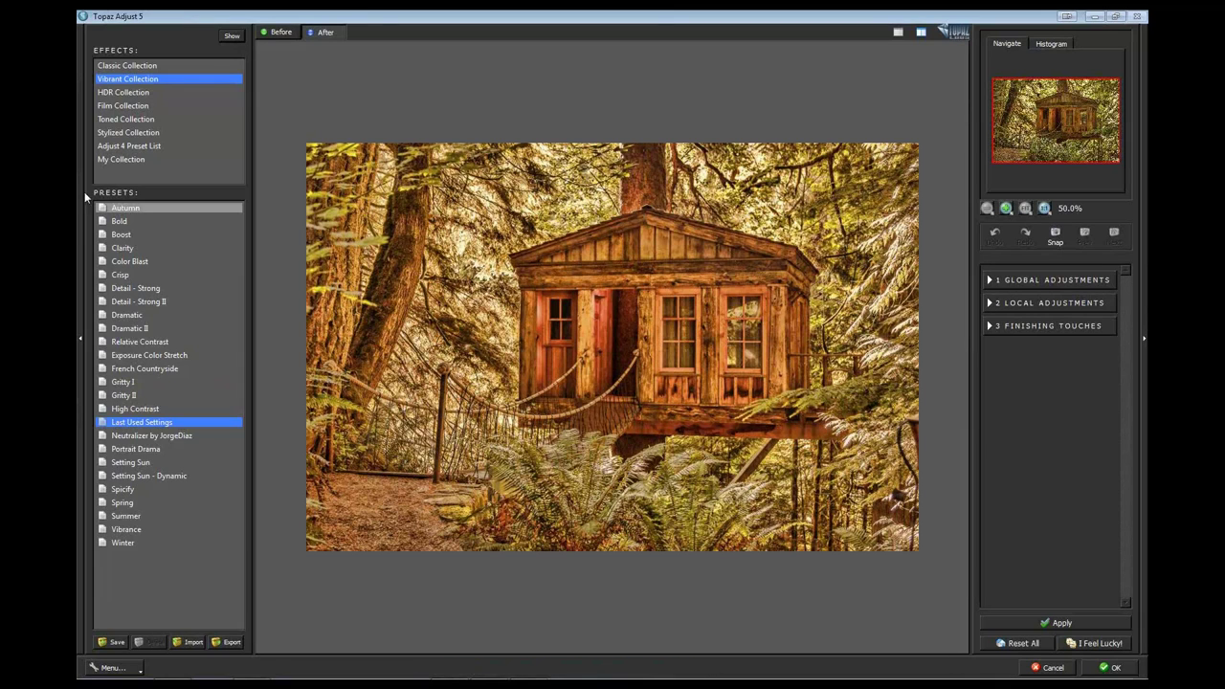
left_click(147, 148)
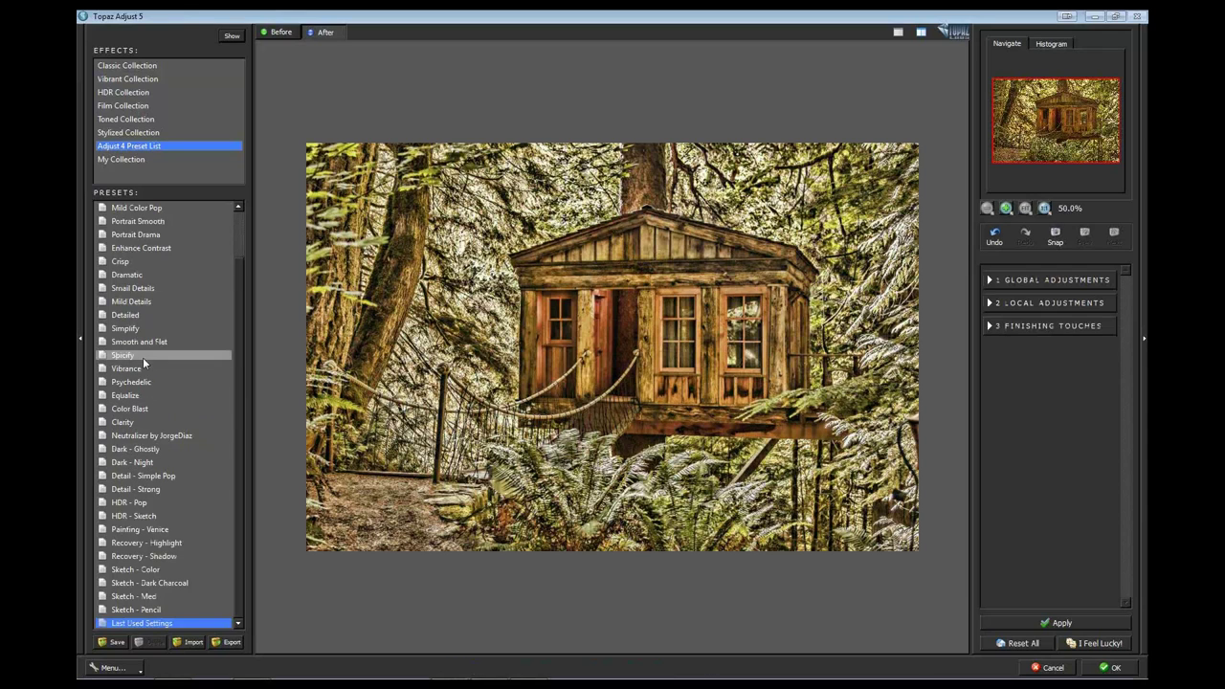
left_click(142, 356)
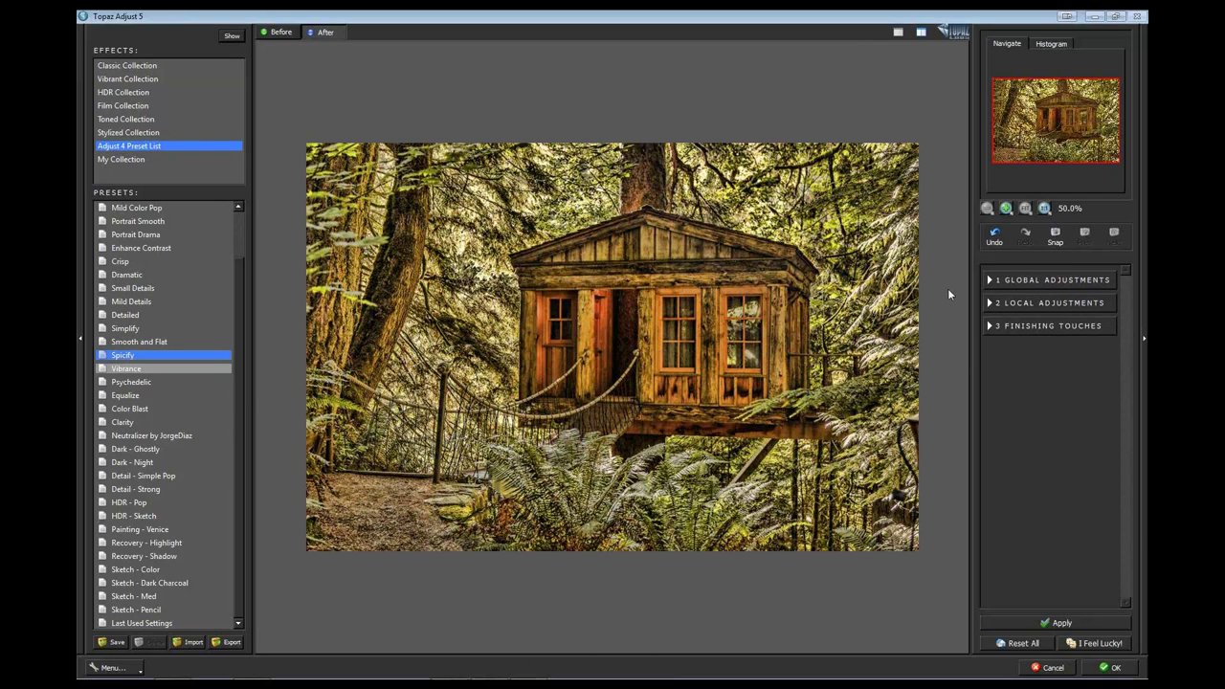
Enable Process Details Independently in the Details adjustments and apply the Spicify effect to Layer 2
left_click(992, 279)
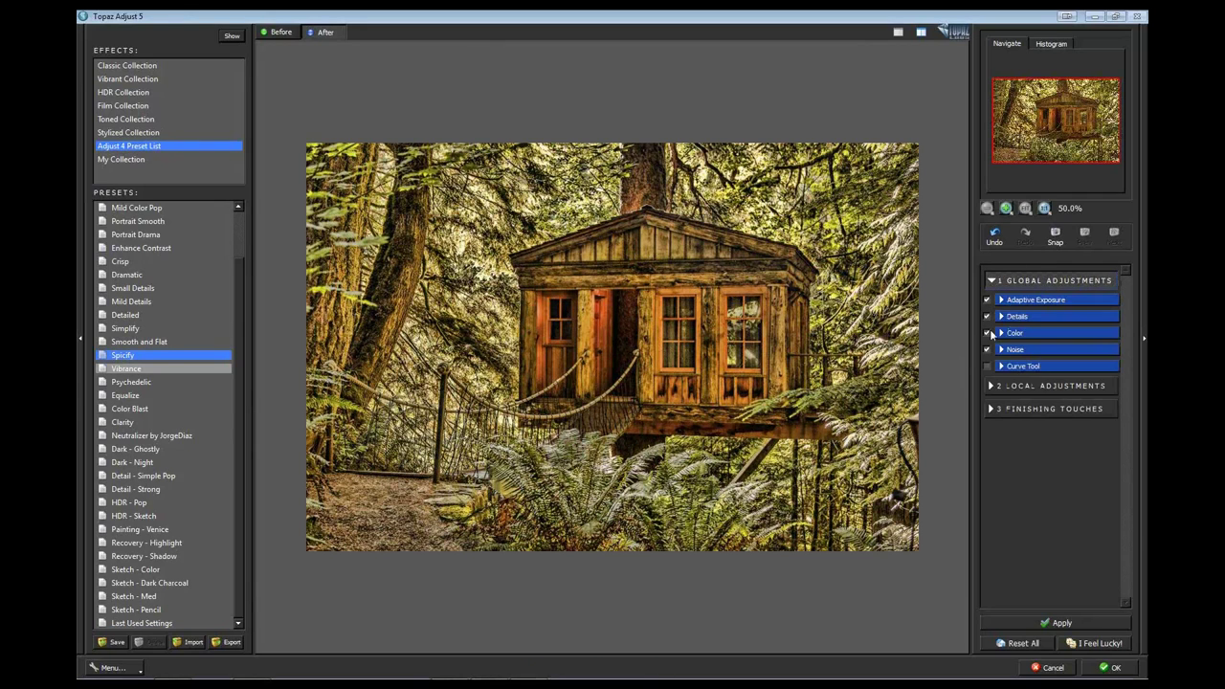
left_click(1002, 318)
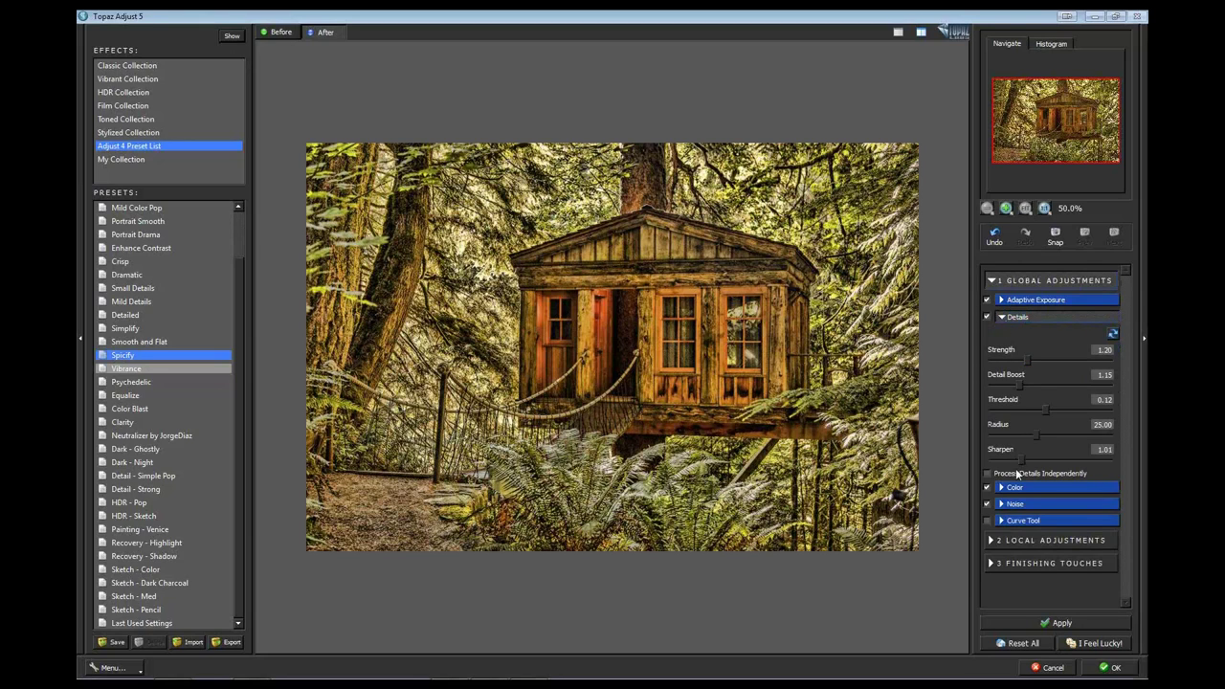
left_click(988, 474)
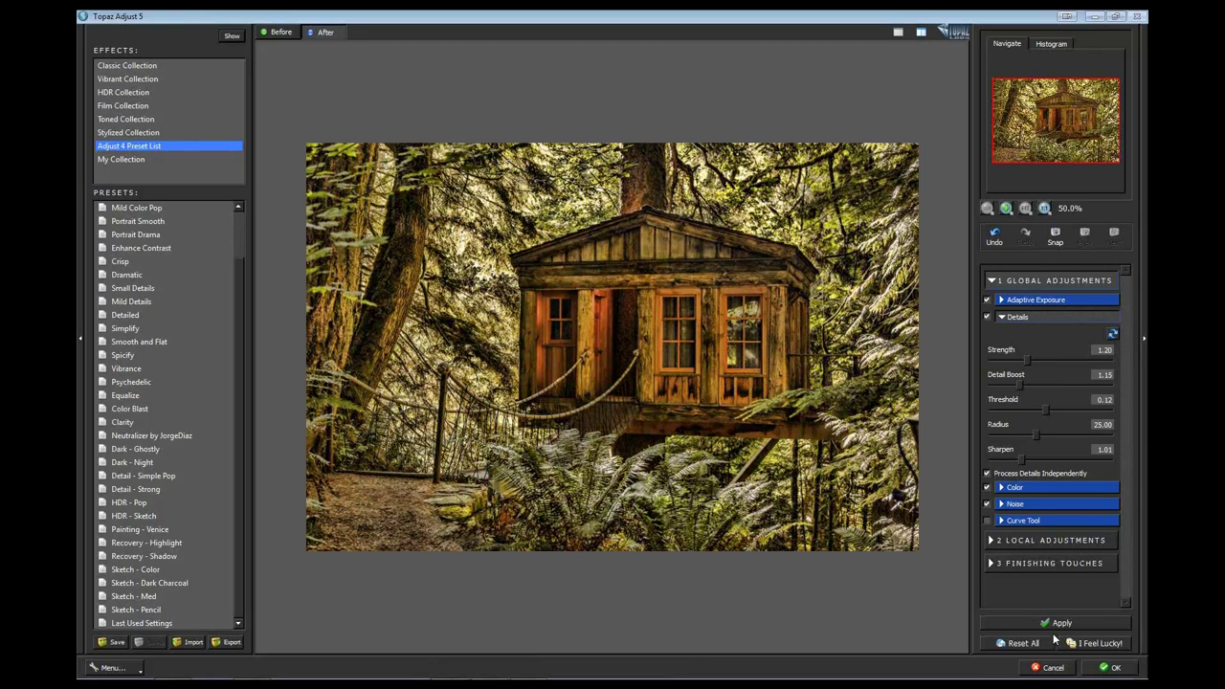
left_click(1106, 668)
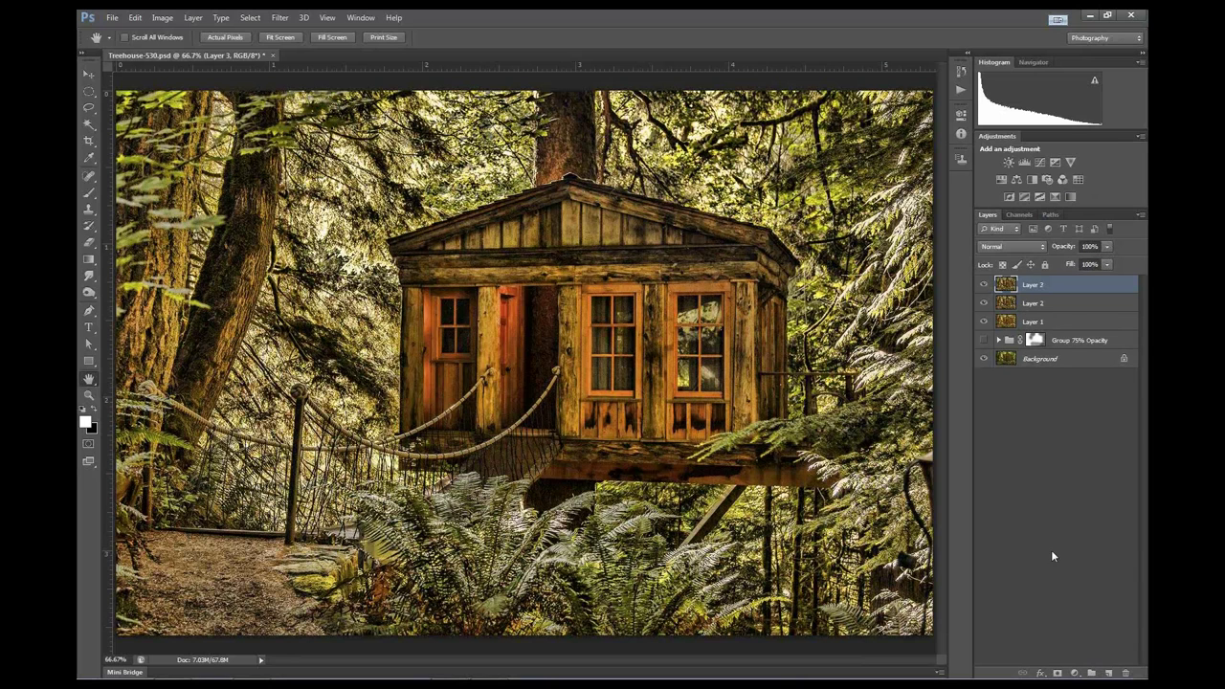
Open Layer 3 in Topaz Adjust 5 and select the Photo Pop preset from the Adjust 4 Preset List
left_click(282, 17)
mouse_move(359, 334)
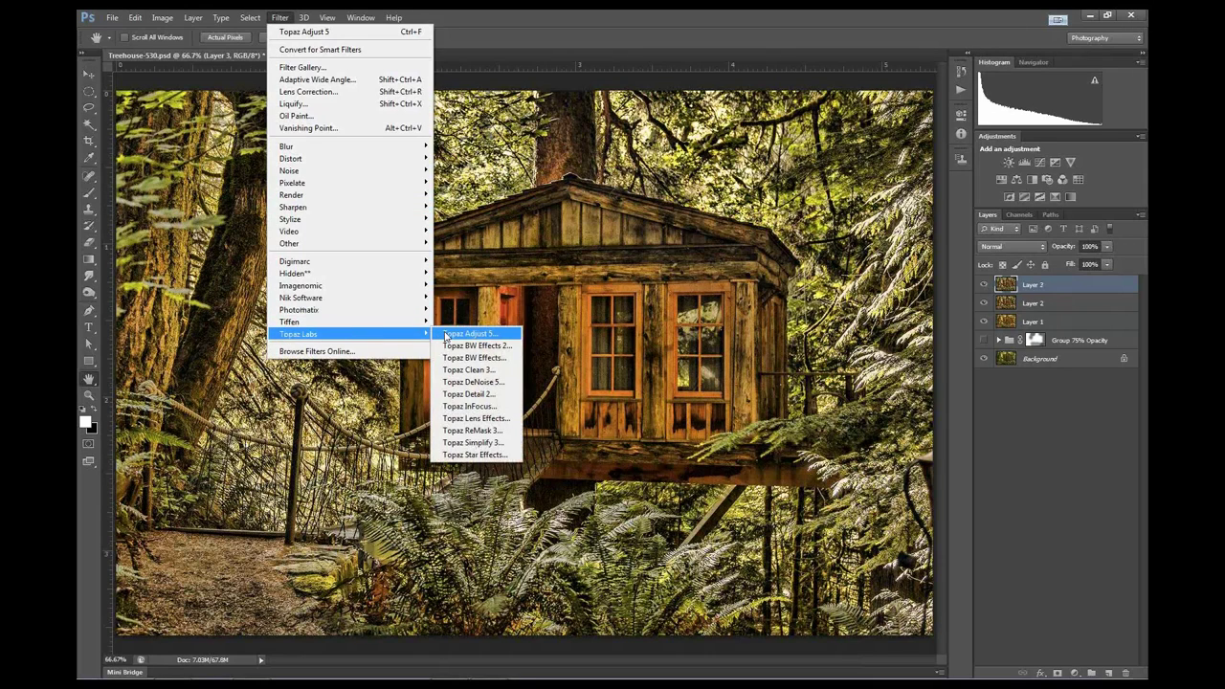
left_click(446, 334)
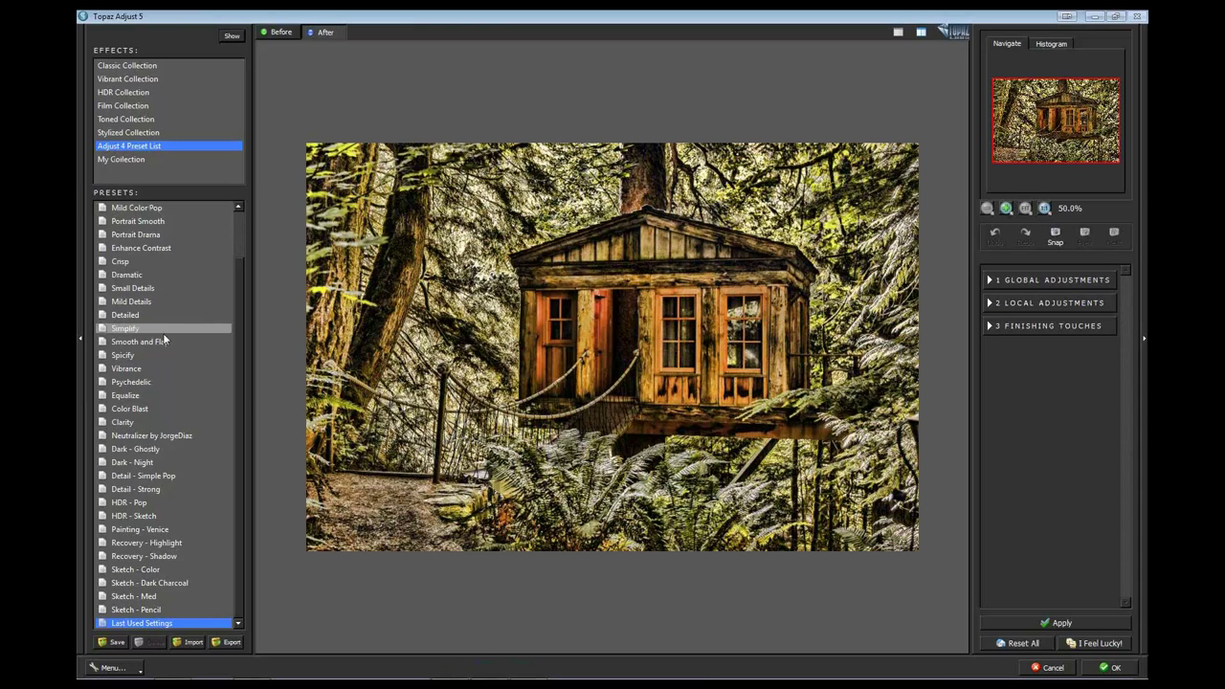
scroll(166, 253, "up", 2)
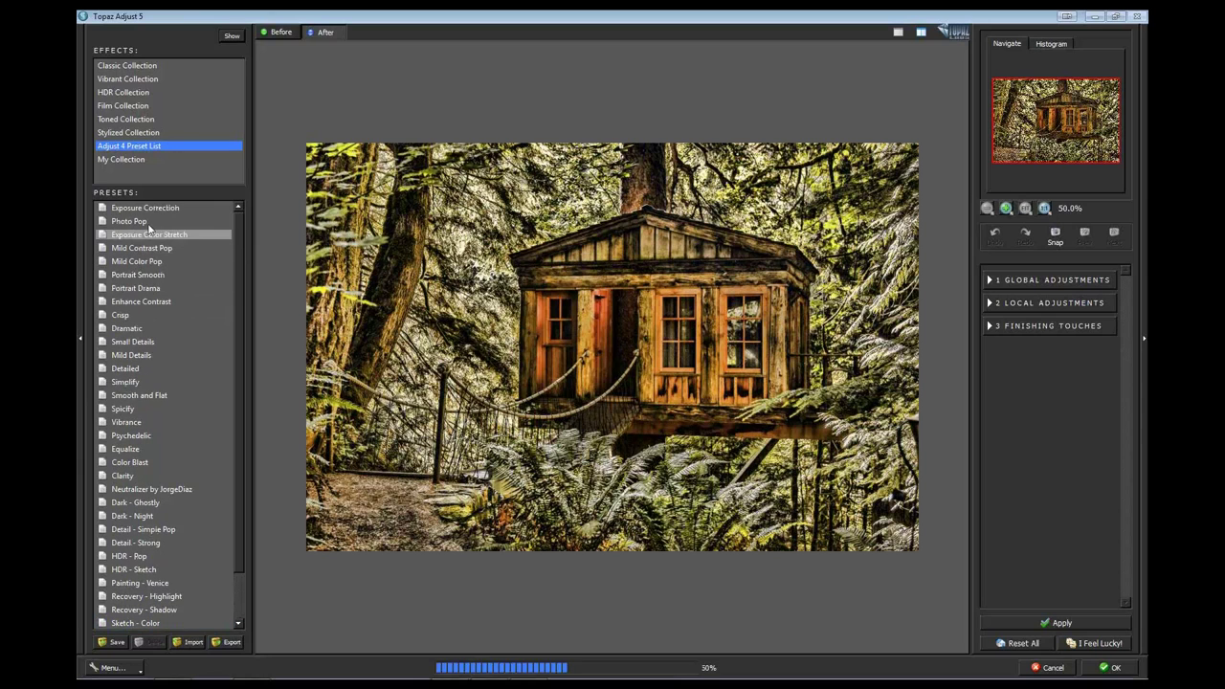
left_click(134, 222)
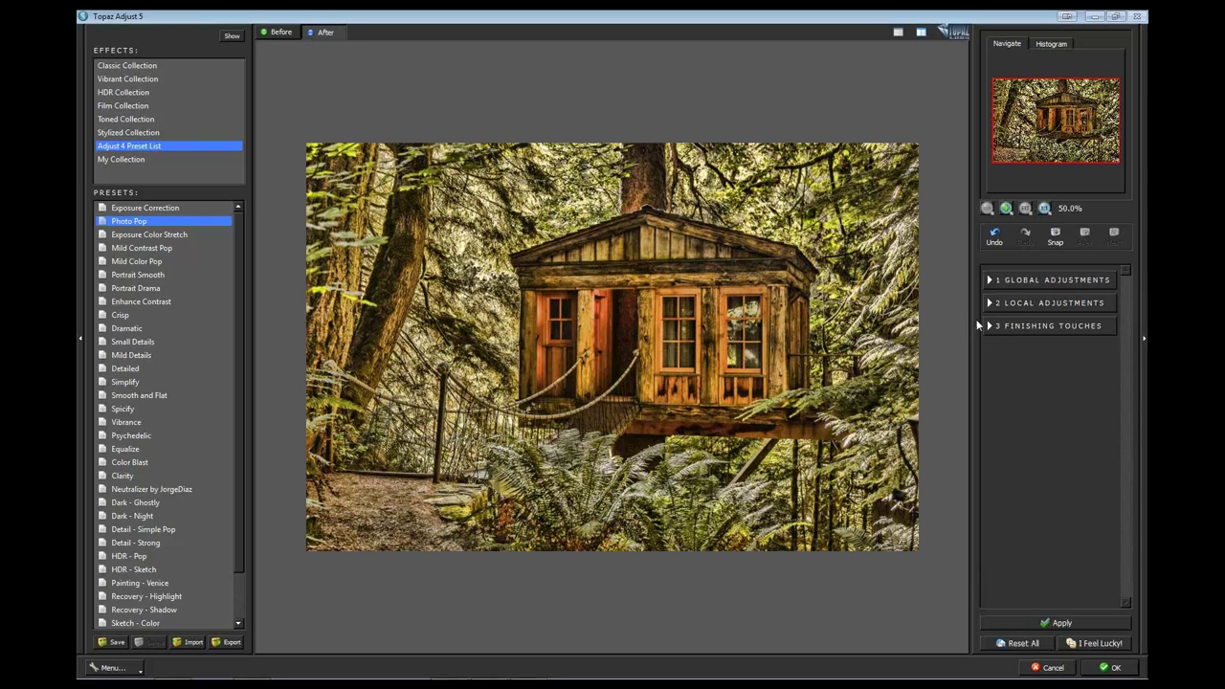
Compare the image with the global Details adjustments off and on, and apply the Photo Pop effect to Layer 3
left_click(988, 283)
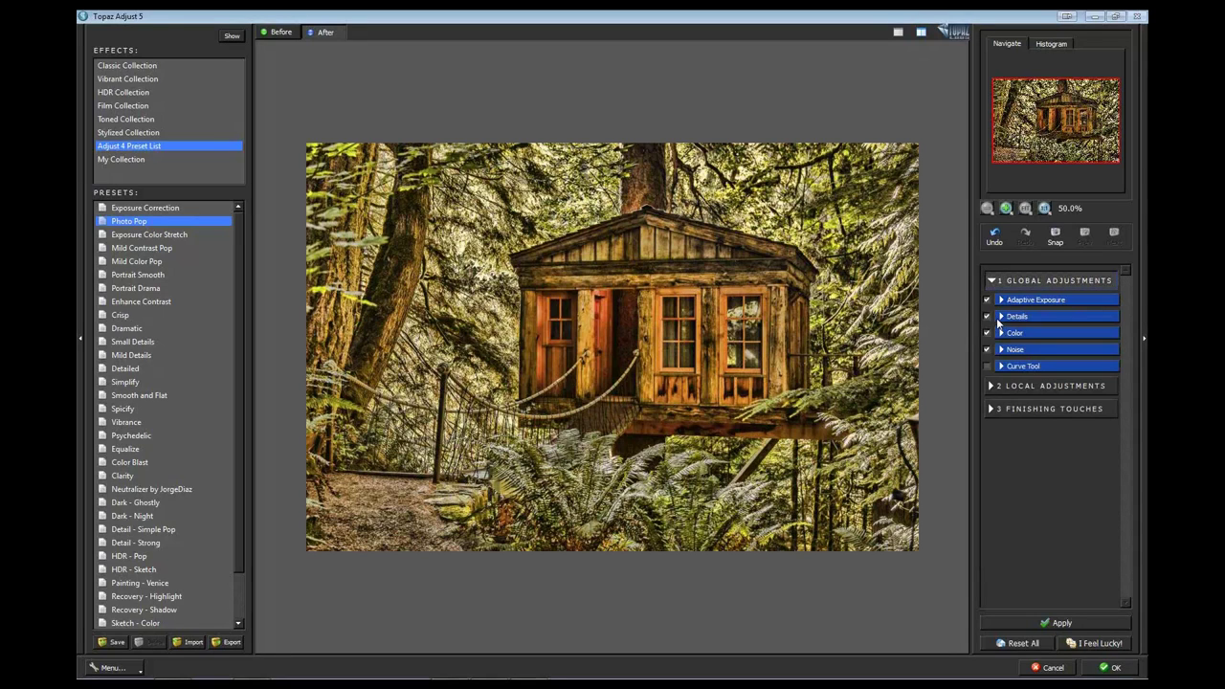
left_click(987, 317)
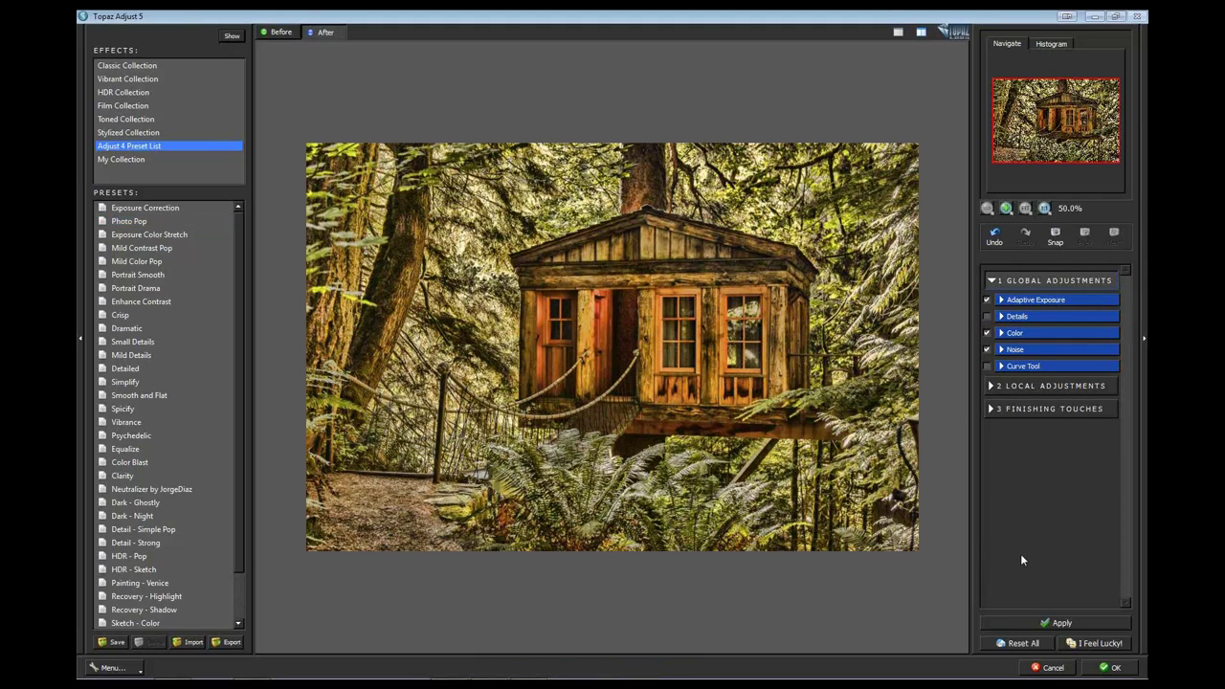
left_click(987, 317)
left_click(987, 317)
left_click(986, 317)
left_click(1116, 669)
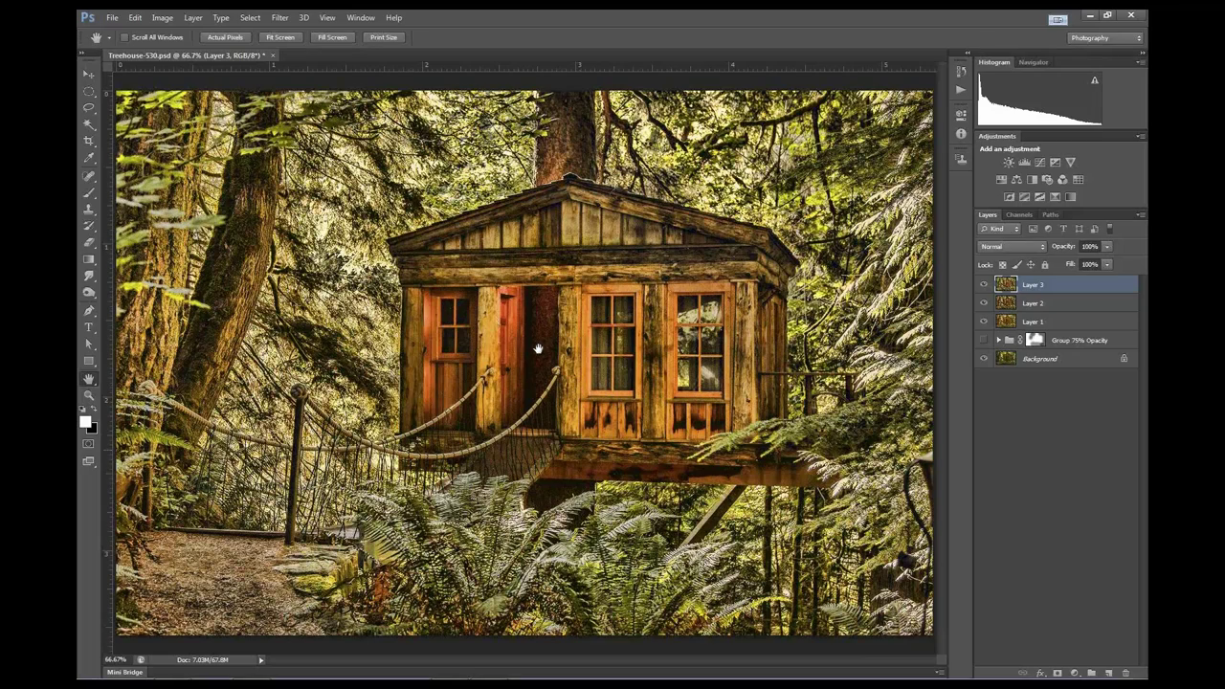
Stamp the visible treehouse result onto a new layer above Layer 3 and open it in Topaz DeNoise 5
key("ctrl+z")
key("ctrl+alt+shift+e")
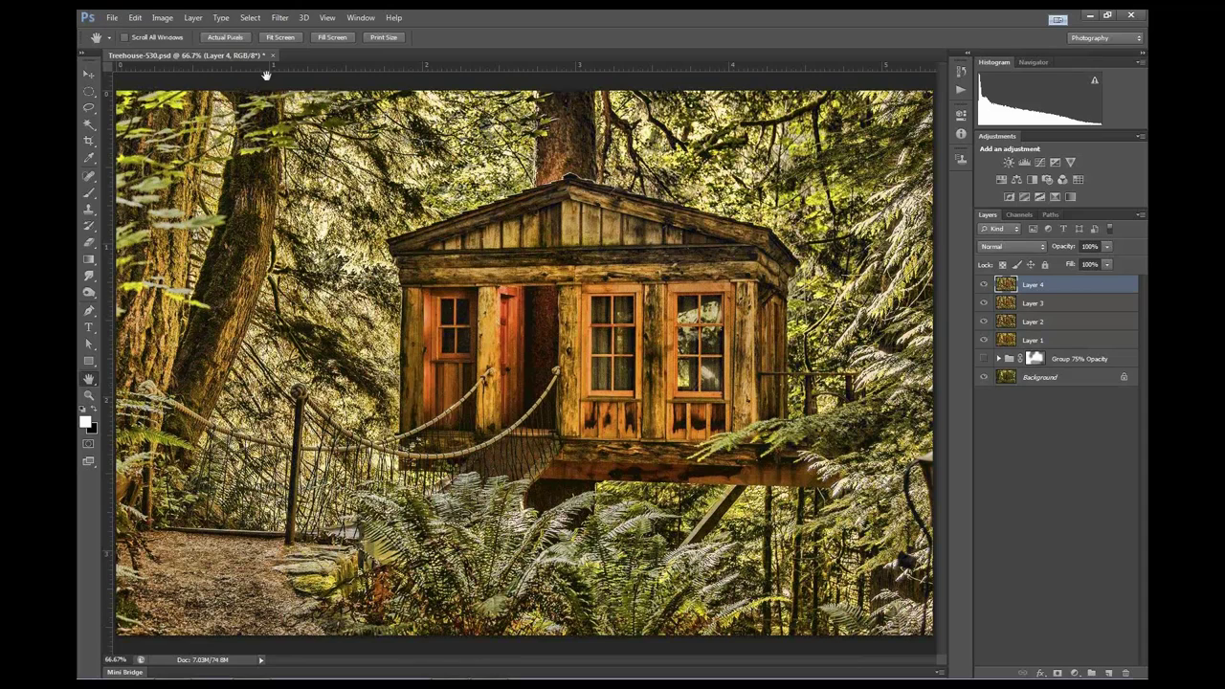
left_click(277, 17)
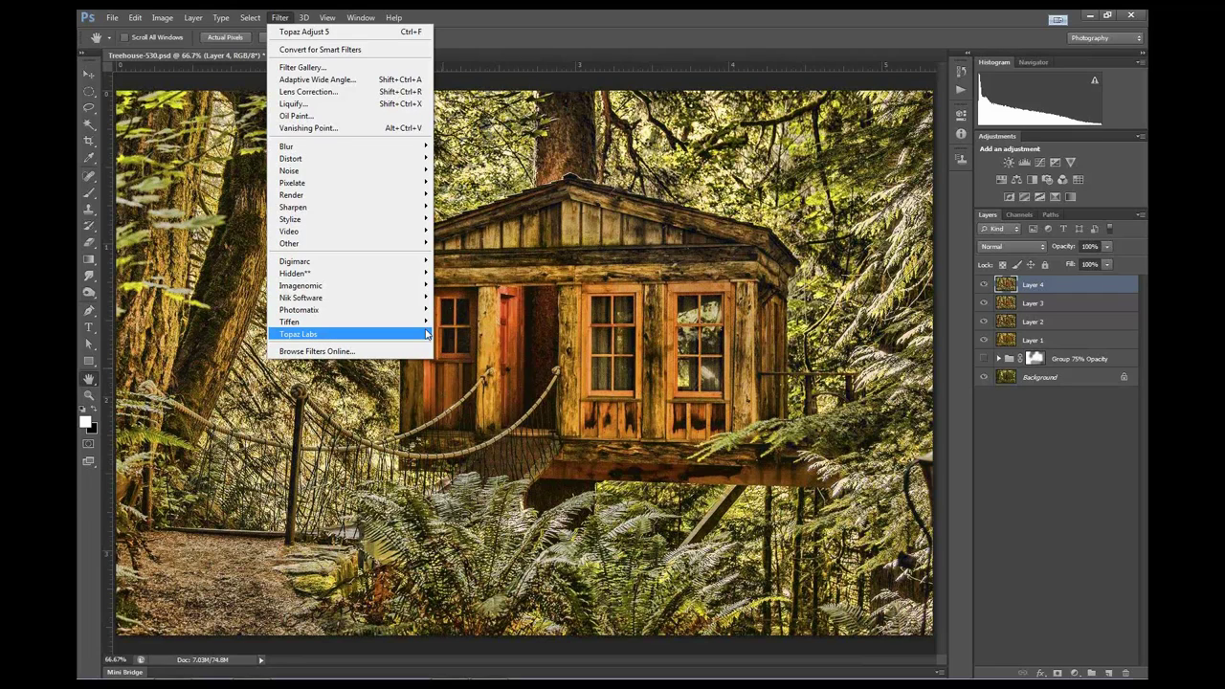
mouse_move(421, 334)
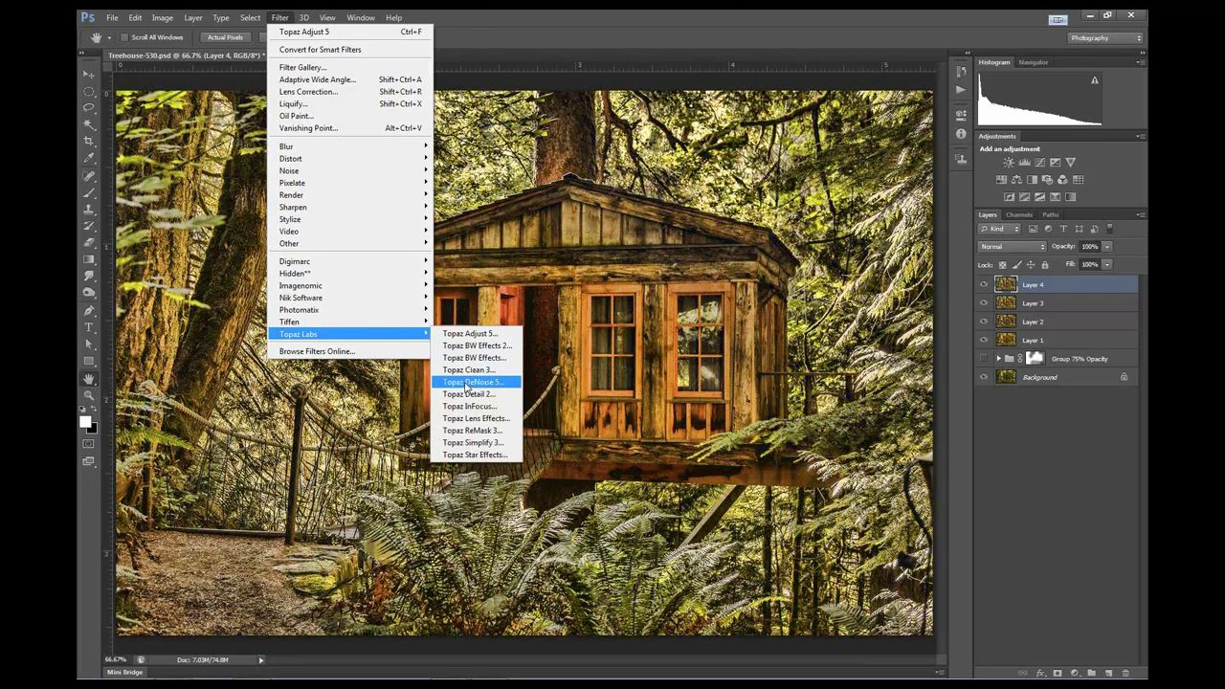
left_click(467, 383)
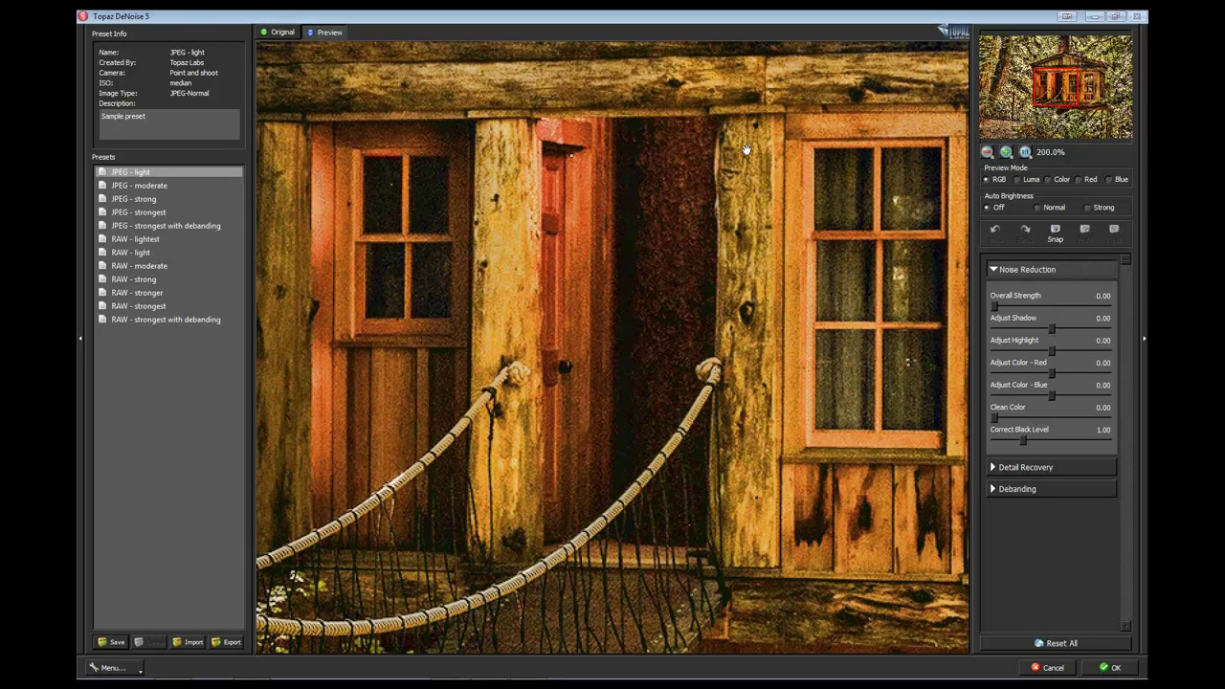
Reduce the noise on Layer 4 with the JPEG - light preset
left_click(202, 293)
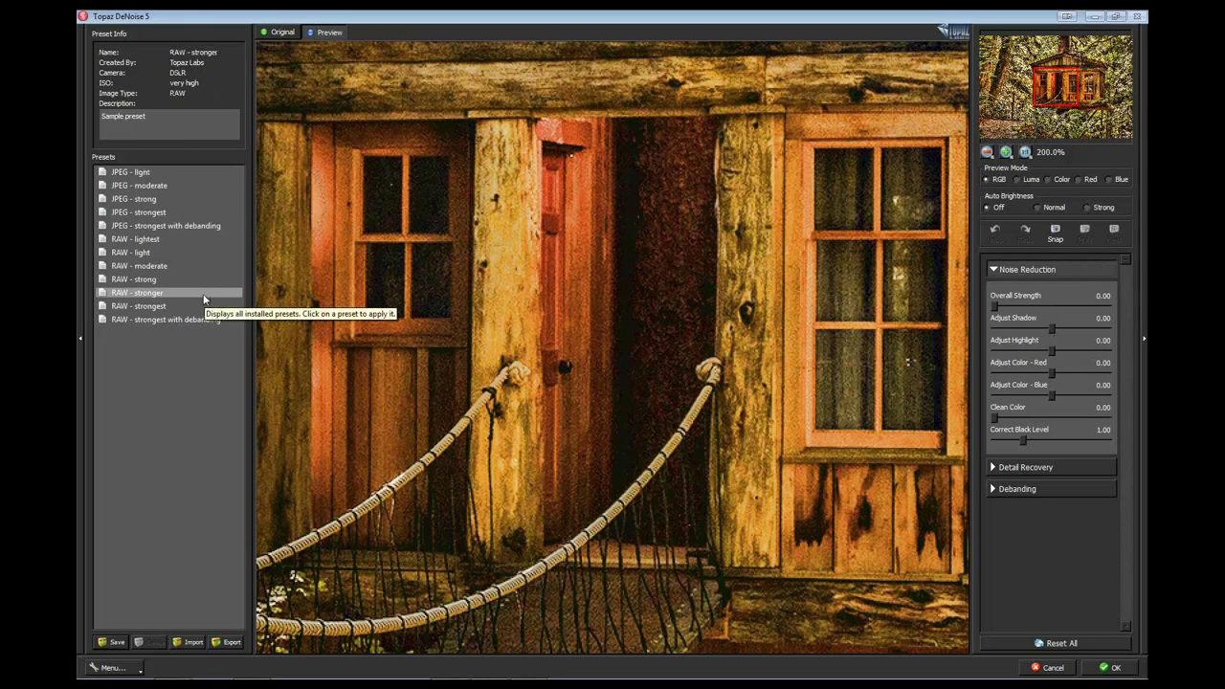
left_click(139, 174)
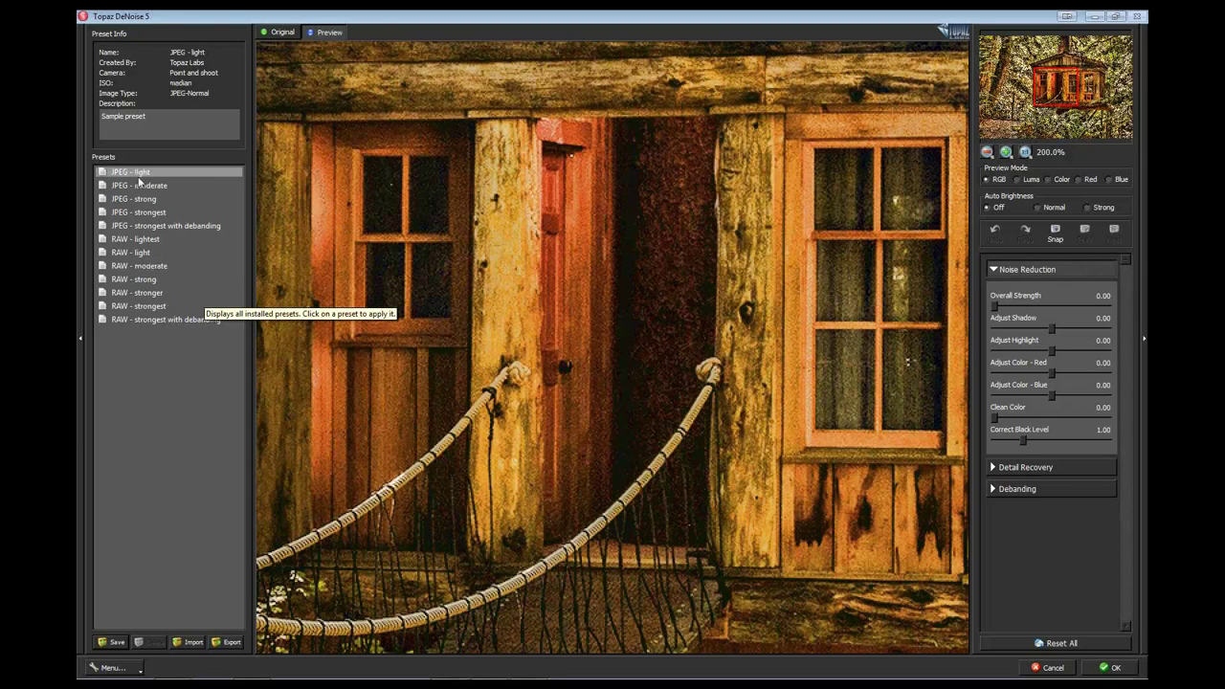
left_click(139, 173)
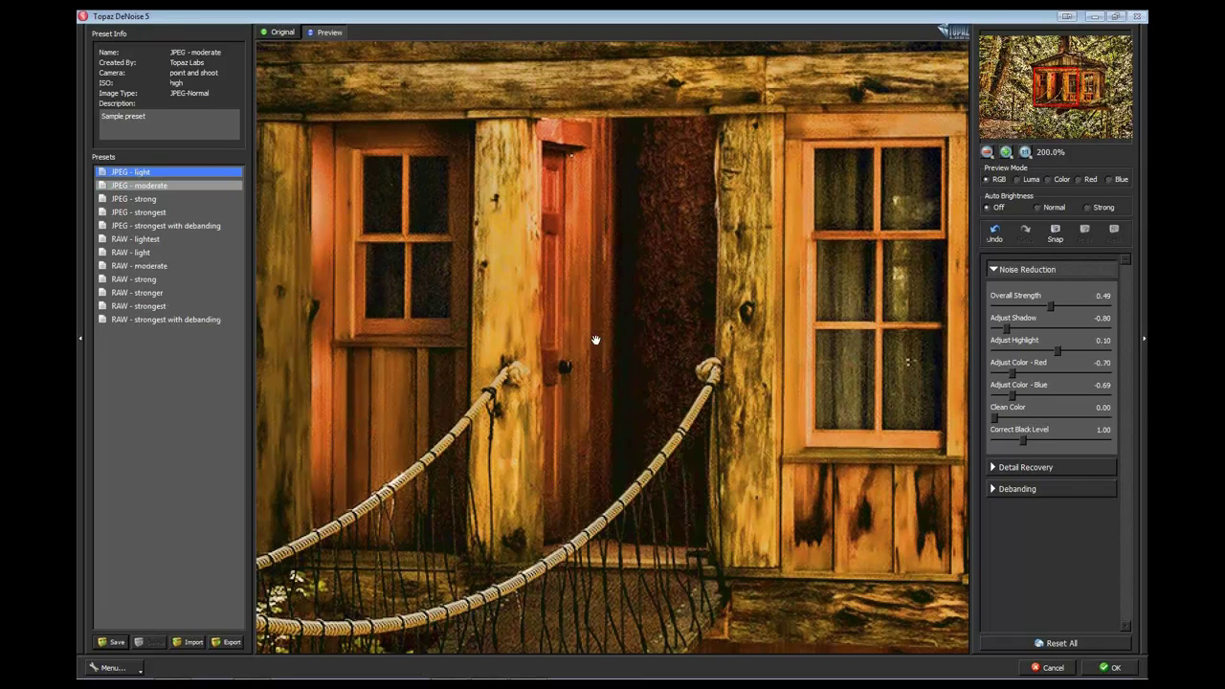
left_click(1092, 673)
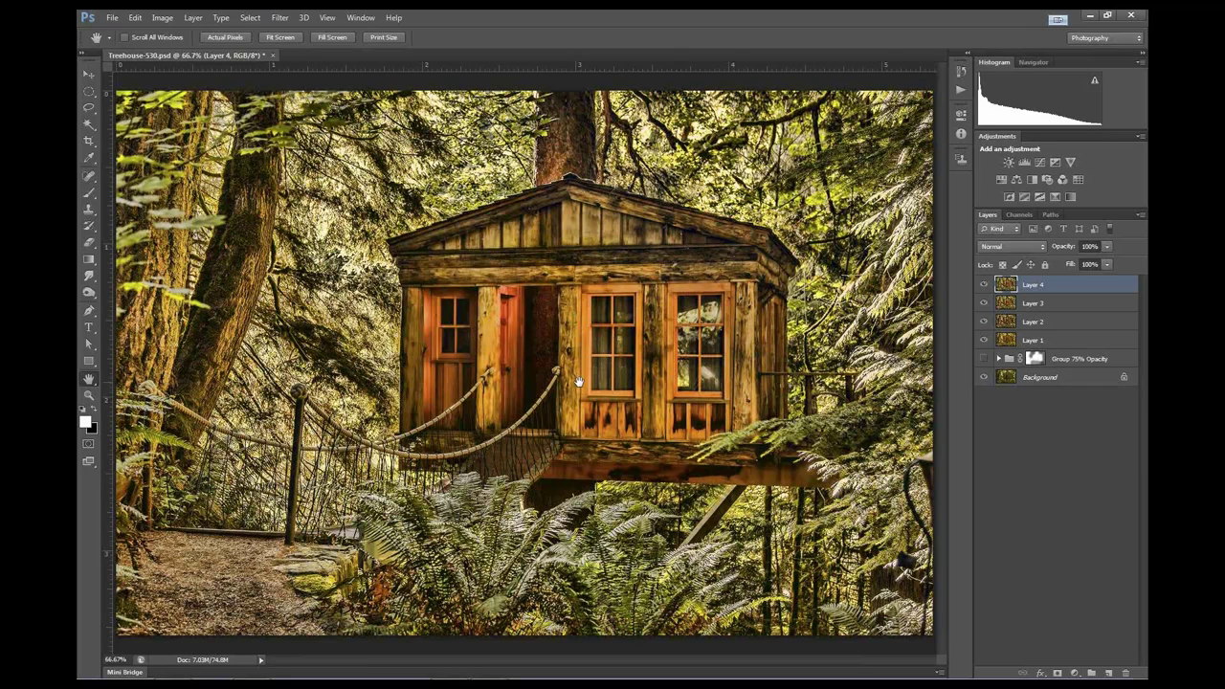
Stamp the denoised result onto a new layer and apply the Warm III preset of Topaz Lens Effects' Filter - Warmth to it
key("ctrl+shift+alt+e")
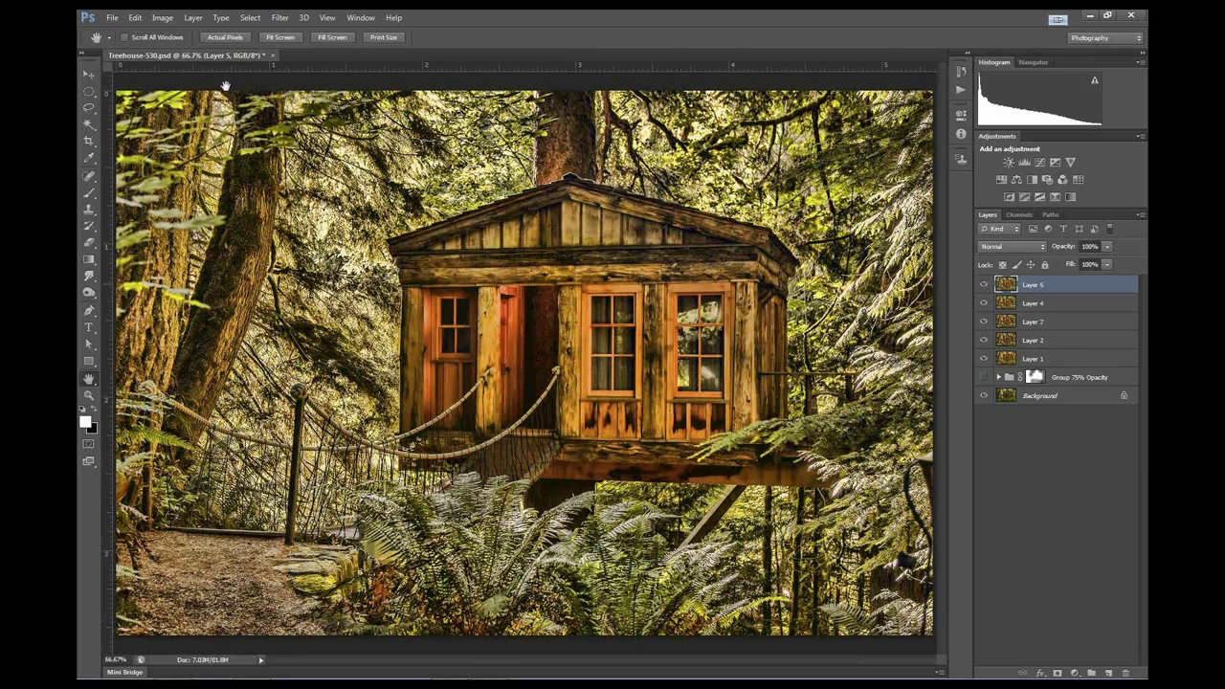
left_click(280, 18)
mouse_move(361, 334)
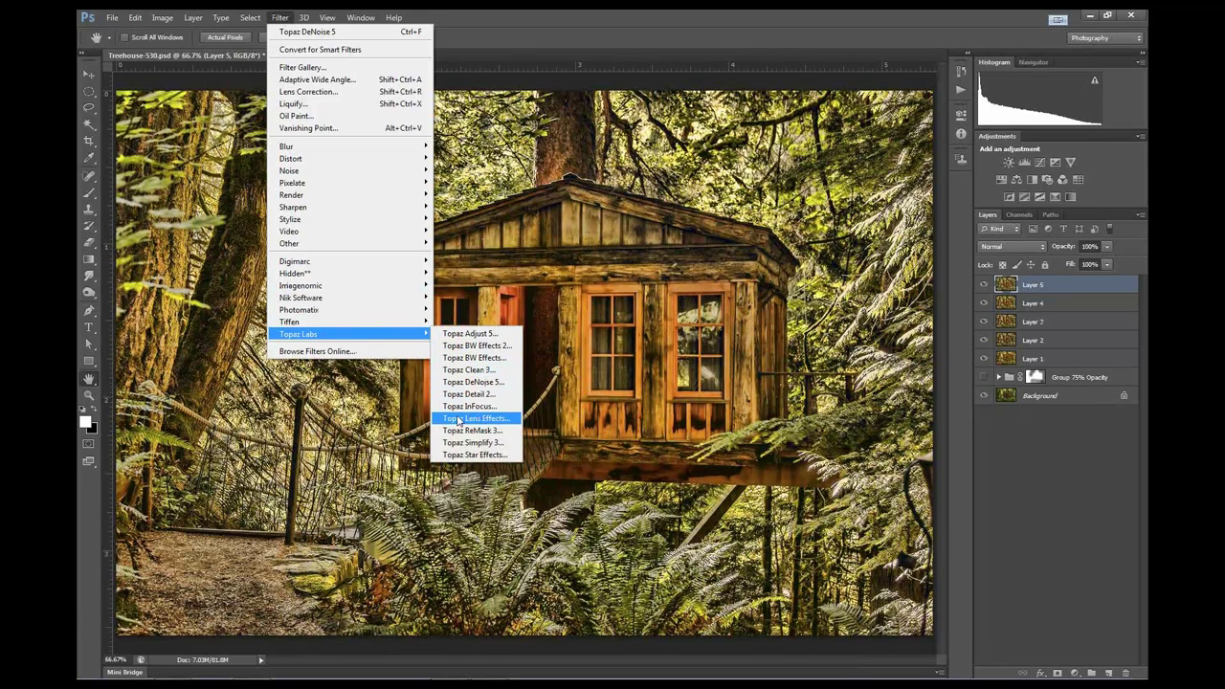
left_click(460, 419)
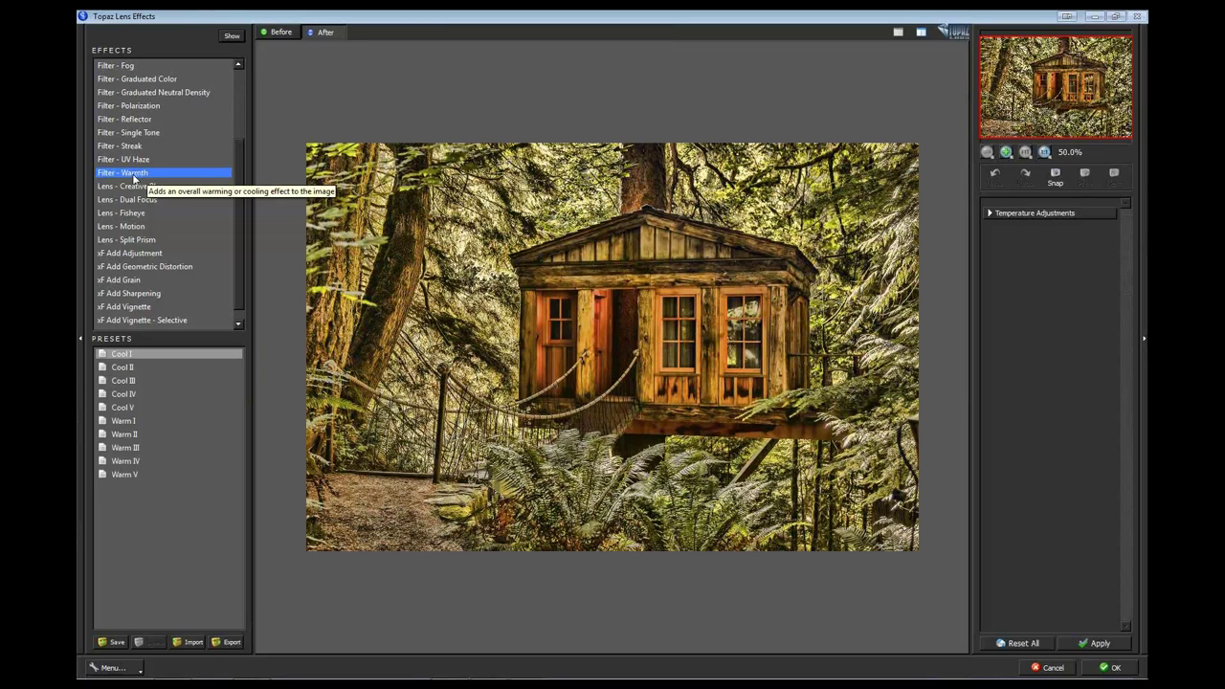
left_click(135, 448)
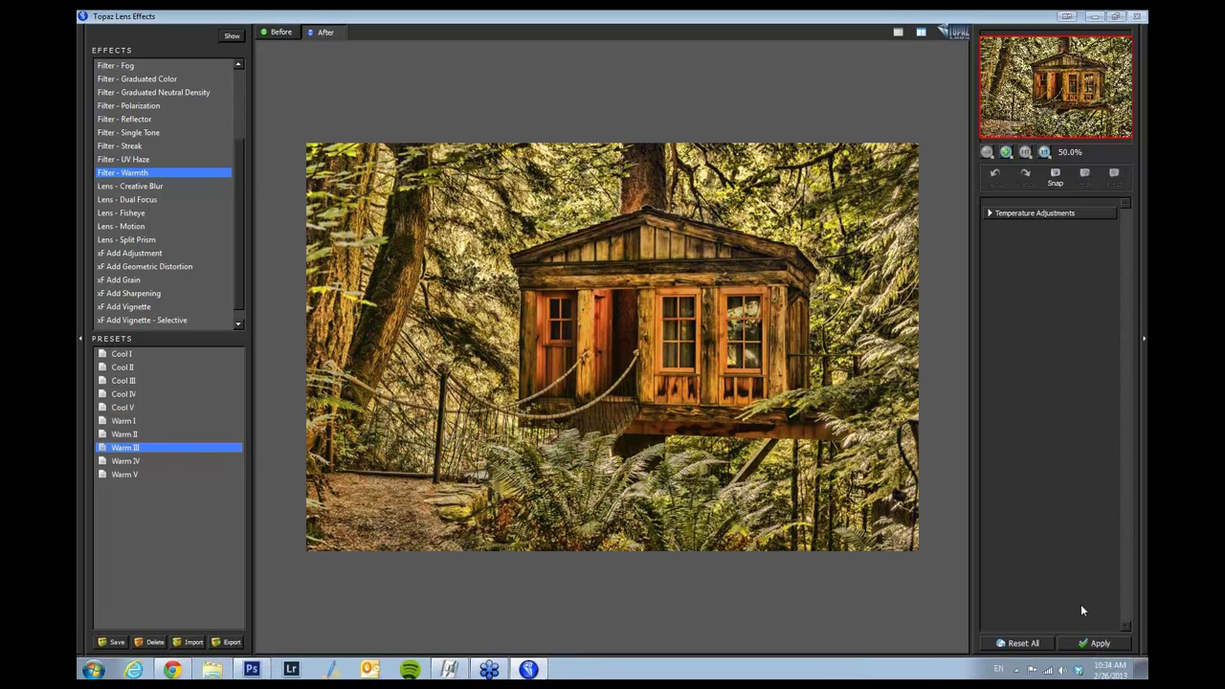
left_click(1110, 667)
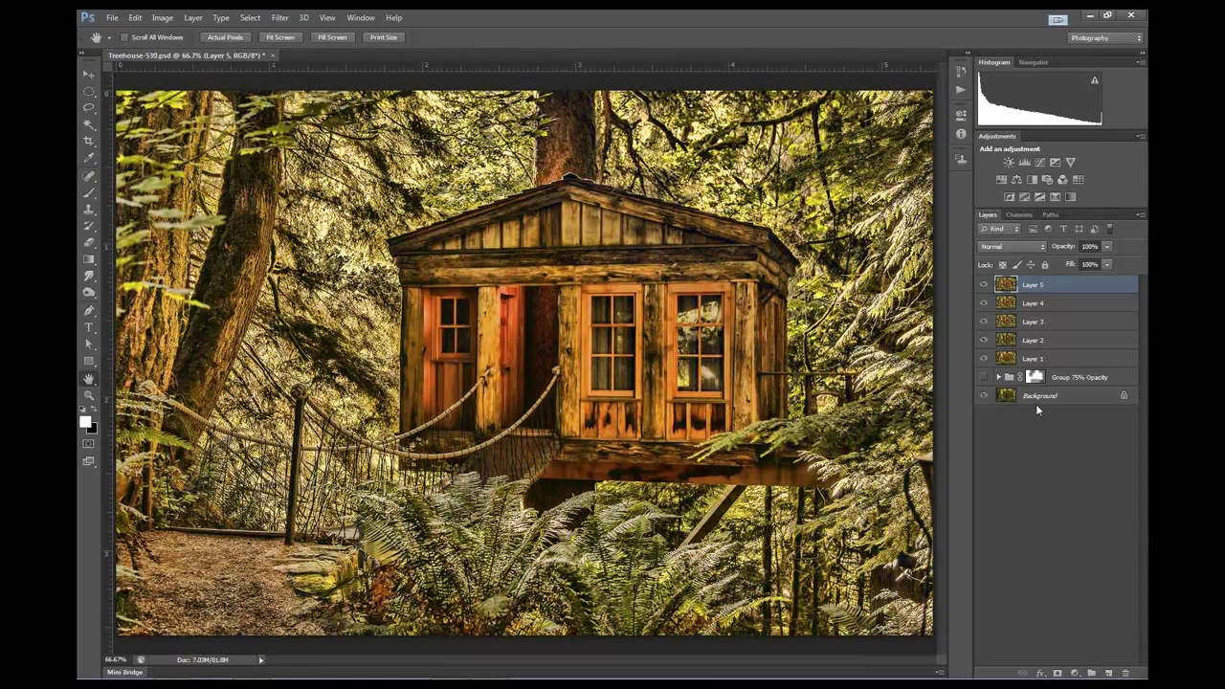
Add a black mask to Layer 5 and paint white on it over the treehouse to reveal the warmth there
left_click(1058, 673, "alt")
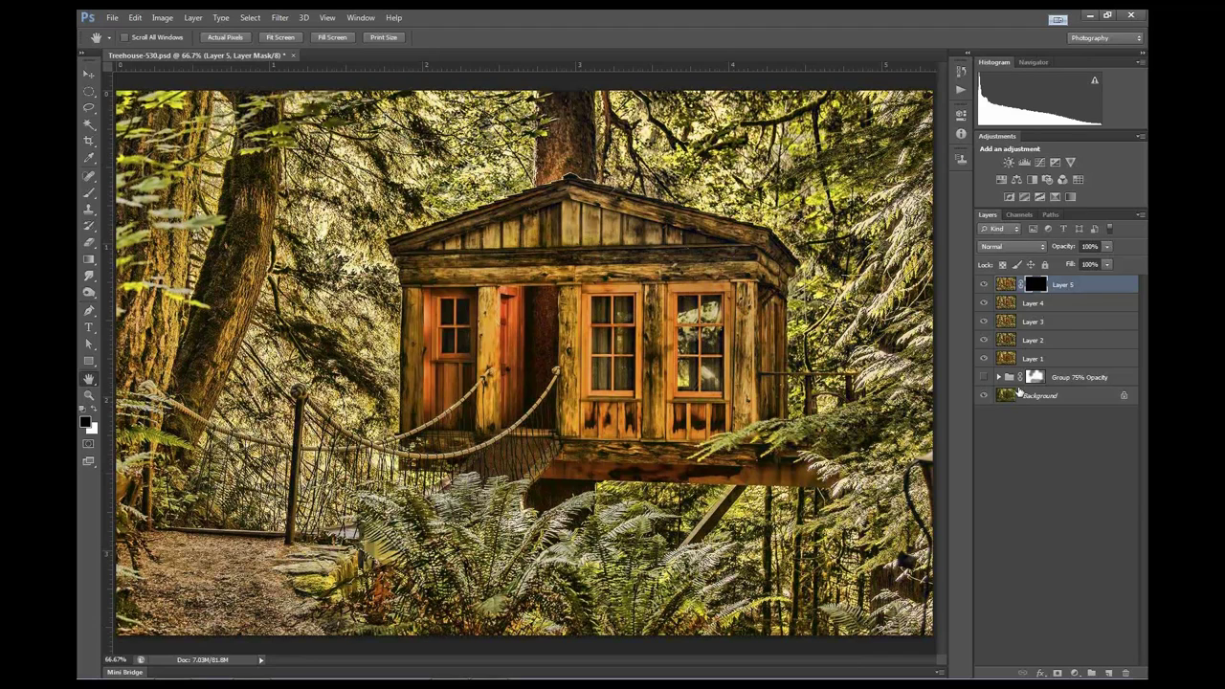
left_click(983, 377)
key("b")
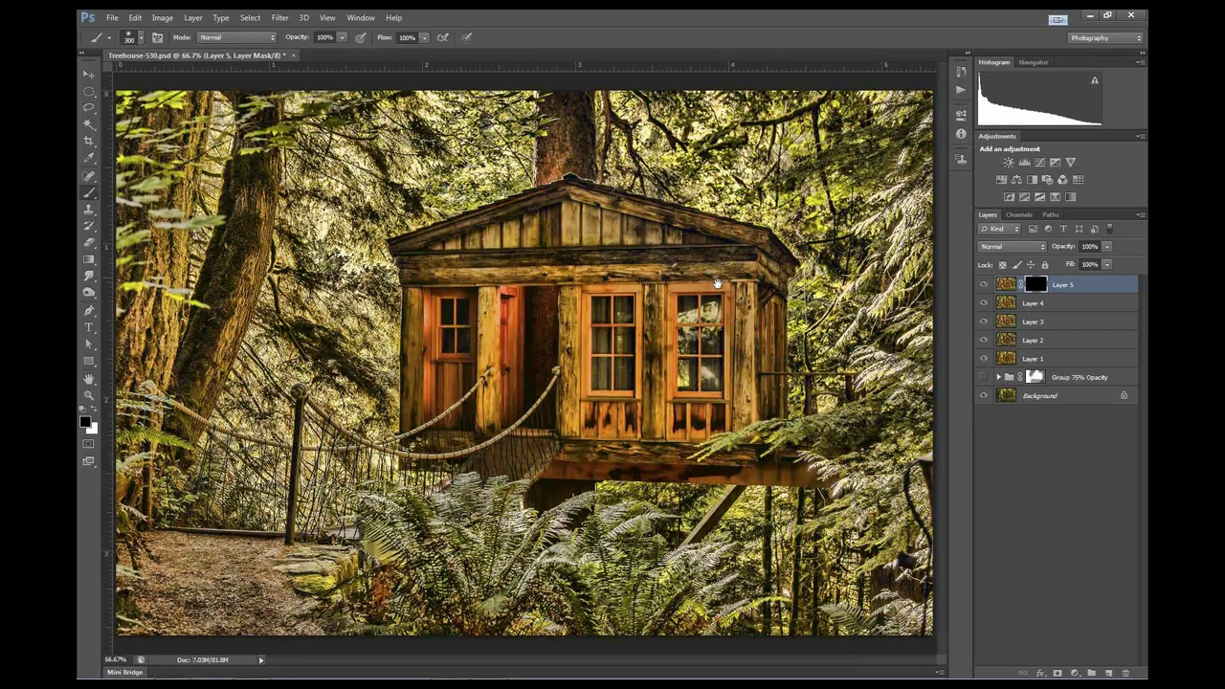
key("x")
left_click_drag(569, 233, 561, 271)
Reveal the warmth on the large tree trunks beside the treehouse by painting Layer 5's mask with a smaller white brush
key("bracketleft")
key("bracketleft")
key("bracketleft")
key("bracketleft")
key("bracketleft")
mouse_move(254, 182)
left_mouse_down()
mouse_move(252, 264)
mouse_move(232, 279)
mouse_move(204, 359)
mouse_move(153, 321)
left_mouse_up()
key("bracketleft")
key("bracketleft")
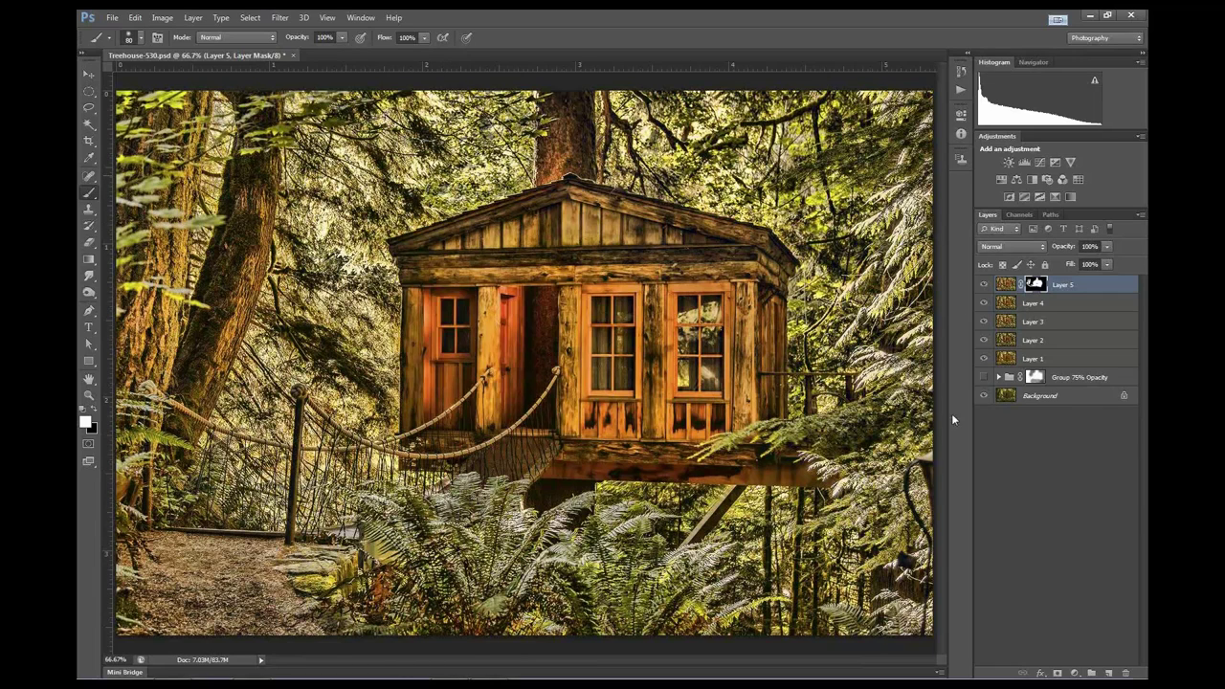
Create a new layer group and move Layers 1 through 5 into it
left_click(1091, 673)
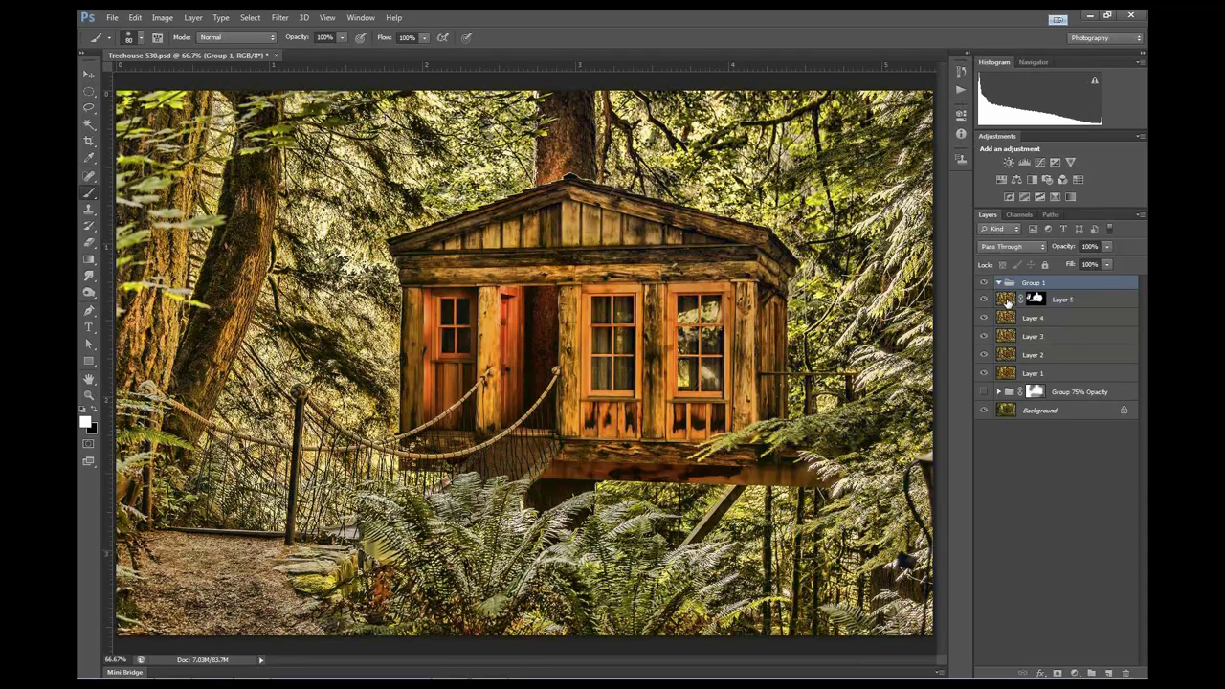
left_click(1007, 302)
left_click(1029, 374, "shift")
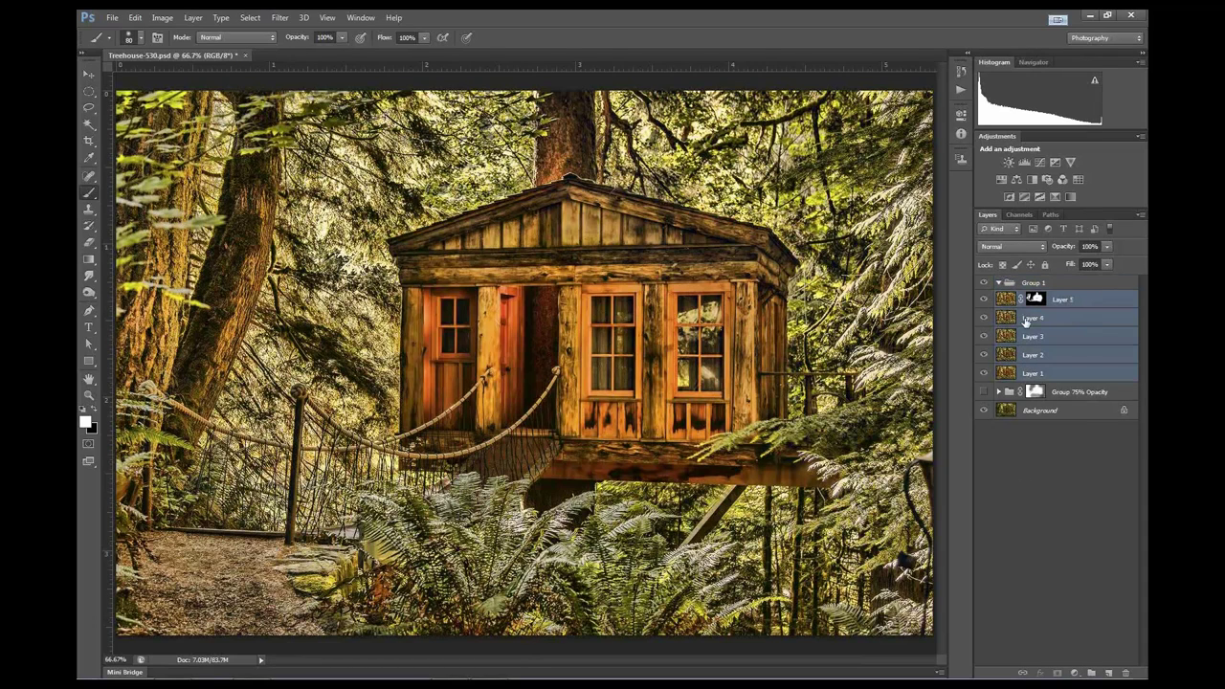
left_click_drag(1029, 373, 1026, 285)
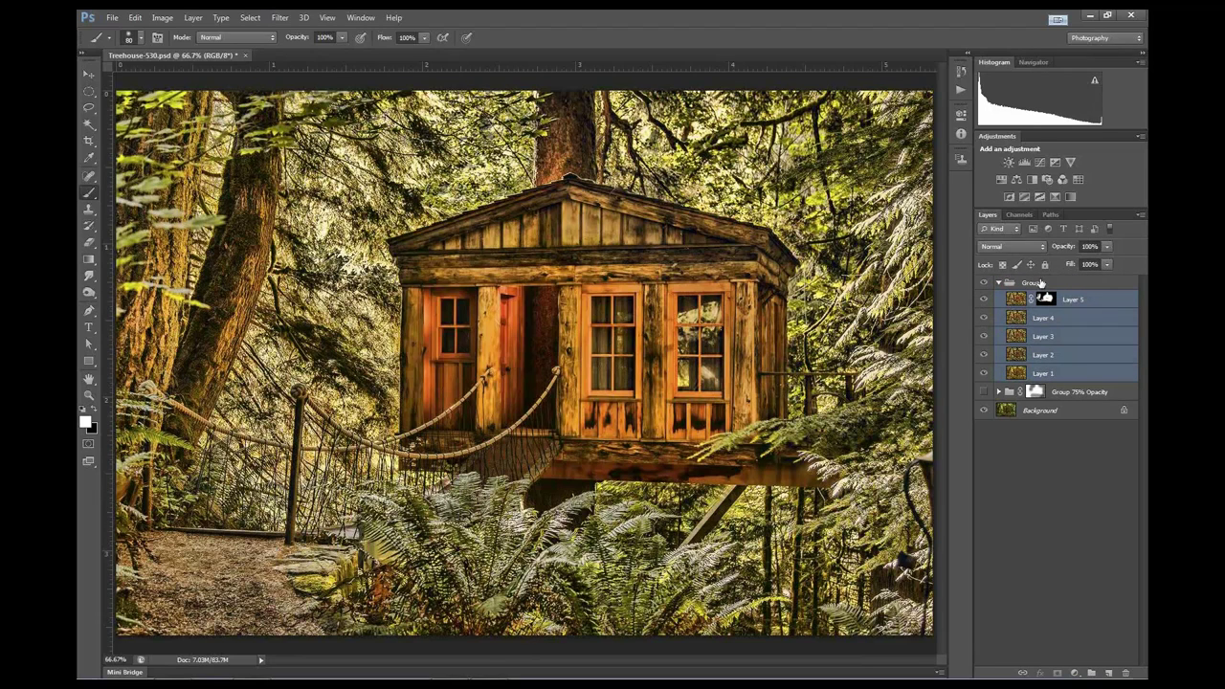
Set the opacity of Group 1 to 75%
left_click(1042, 283)
left_click(1108, 247)
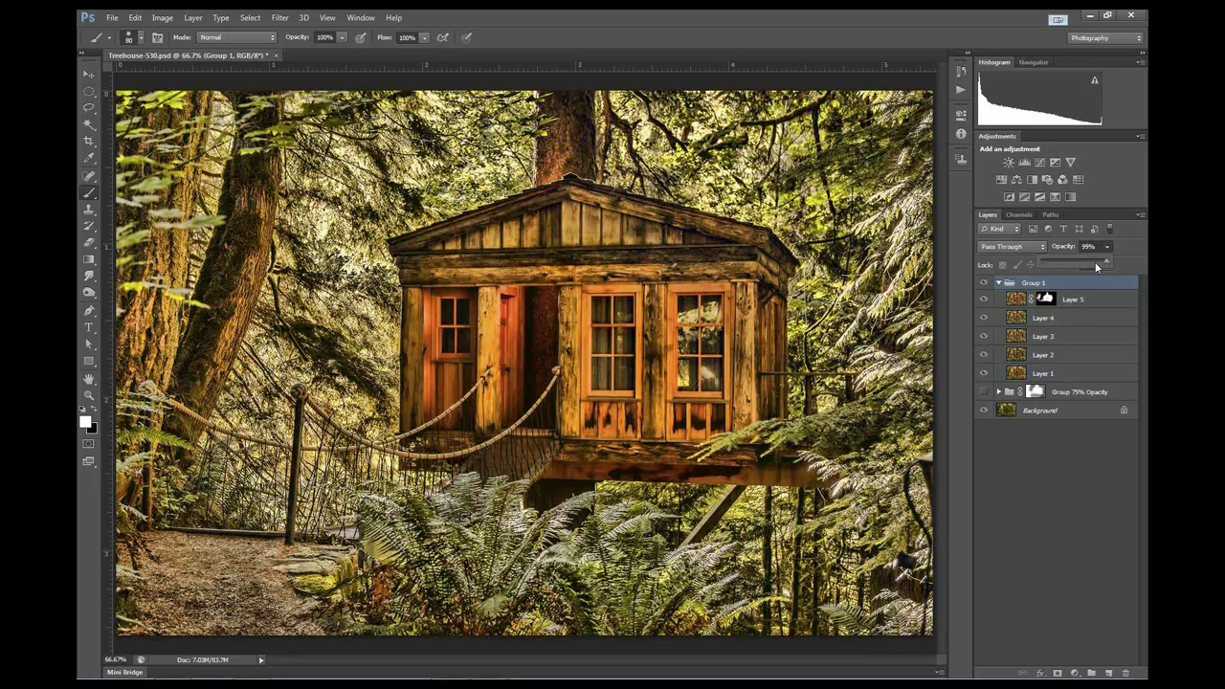
mouse_move(1095, 261)
left_mouse_down()
mouse_move(1066, 264)
mouse_move(1092, 262)
left_mouse_up()
left_click_drag(1109, 261, 1090, 261)
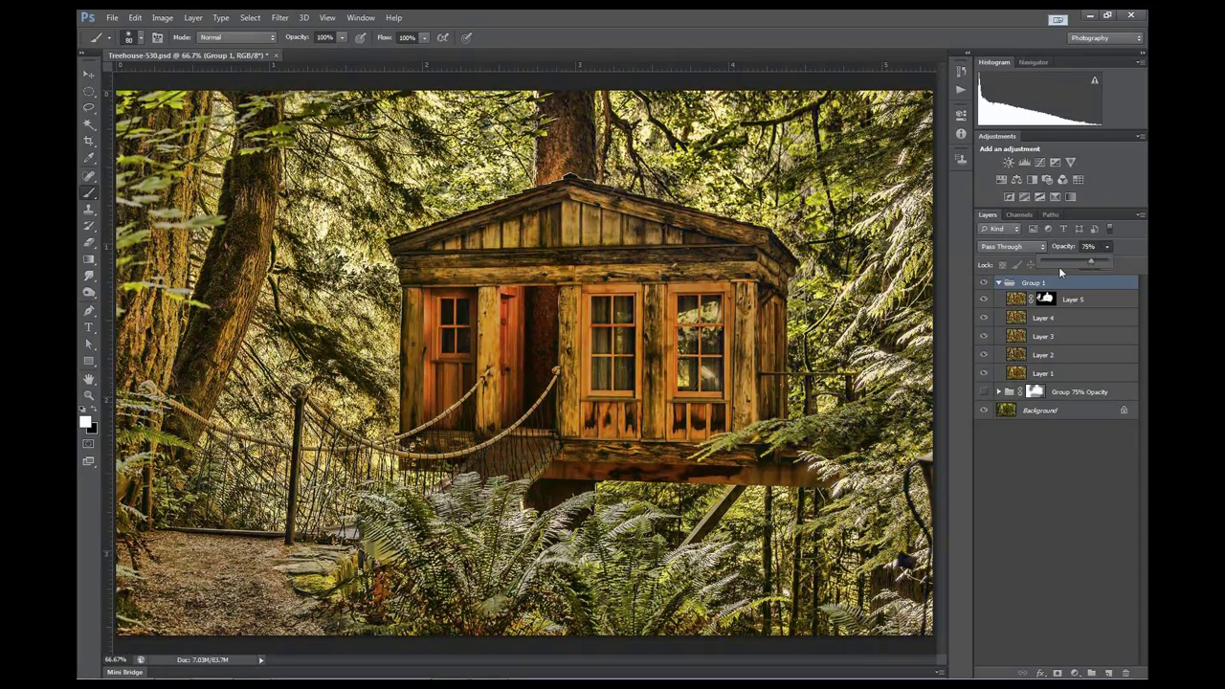
left_click(1111, 250)
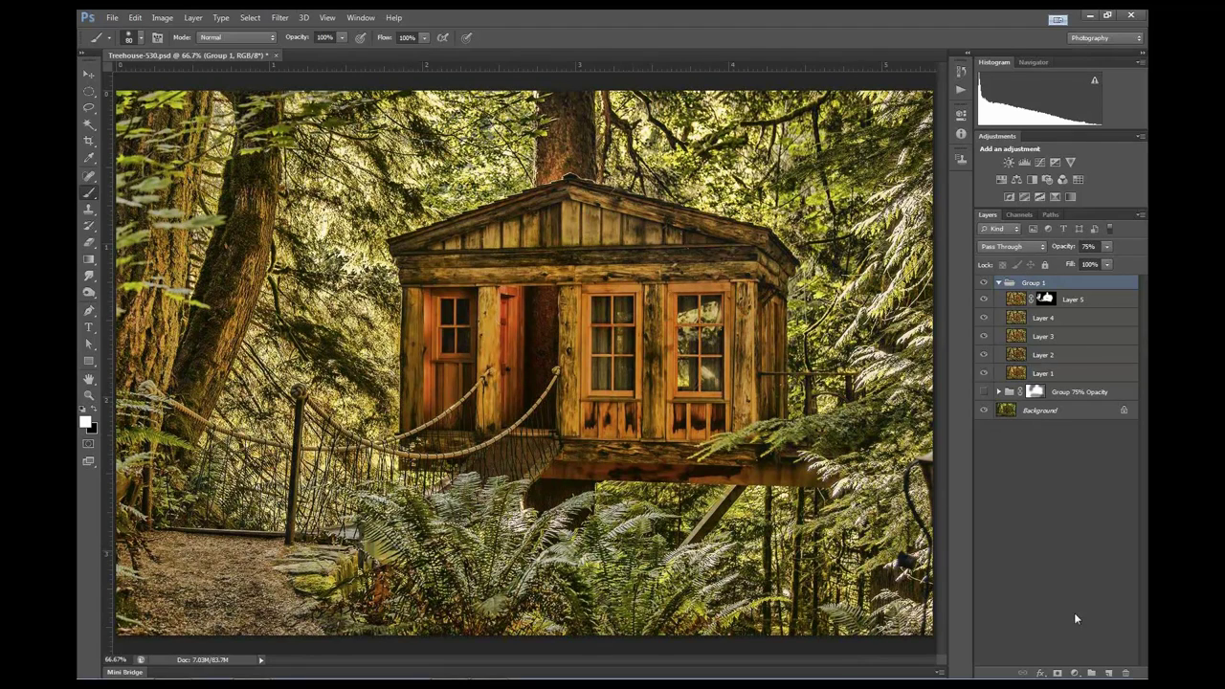
Add a white mask to Group 1 and paint it with a 400 px black brush at 30% opacity over the foliage right of the treehouse
left_click(1057, 673)
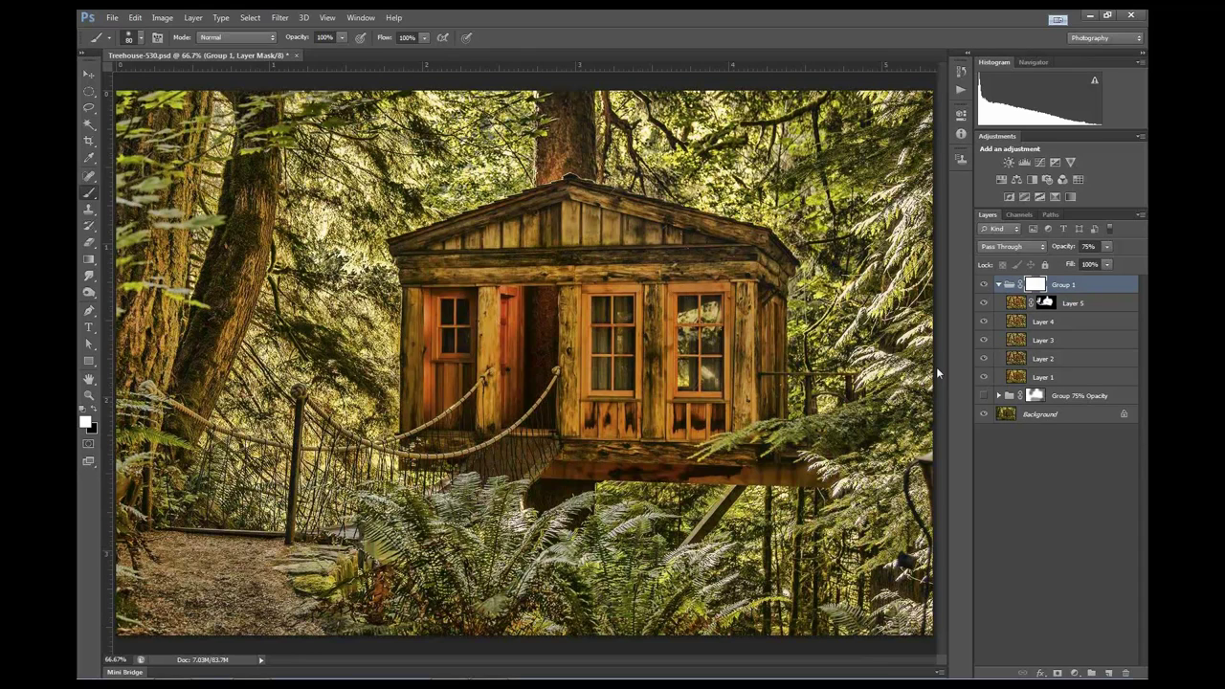
key("x")
key("3")
key("bracketright")
key("bracketright")
key("bracketright")
key("bracketright")
key("bracketright")
key("bracketright")
key("bracketright")
key("bracketright")
key("bracketright")
key("bracketright")
key("bracketright")
key("bracketright")
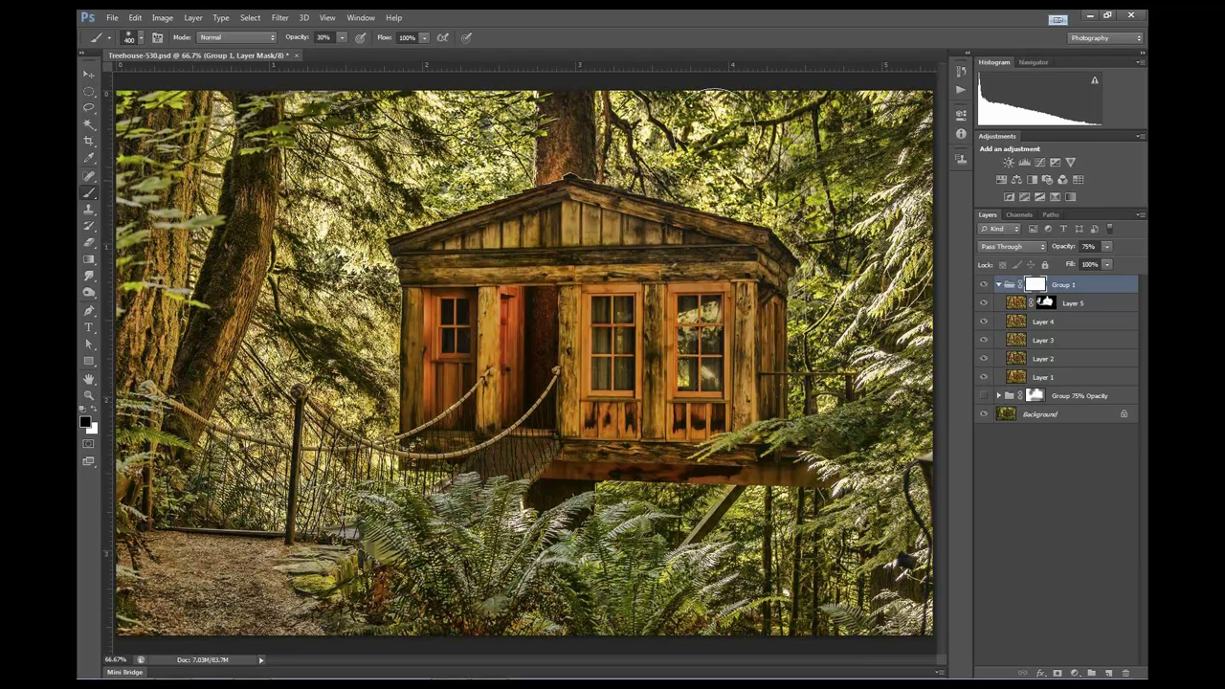
mouse_move(834, 486)
left_mouse_down()
mouse_move(826, 439)
mouse_move(808, 462)
left_mouse_up()
Soften the effect on the foliage, rope railing and path left of the treehouse by painting Group 1's mask black with 300 and 200 px brushes
key("bracketleft")
key("bracketright")
key("bracketright")
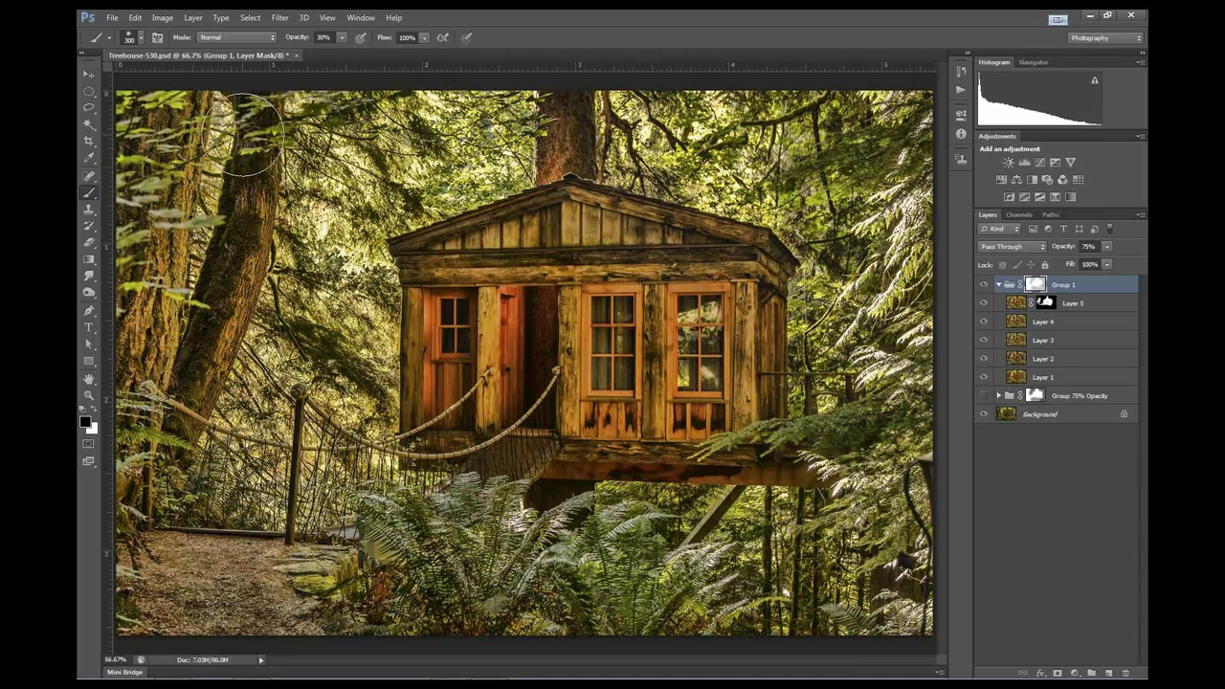
key("bracketleft")
key("bracketleft")
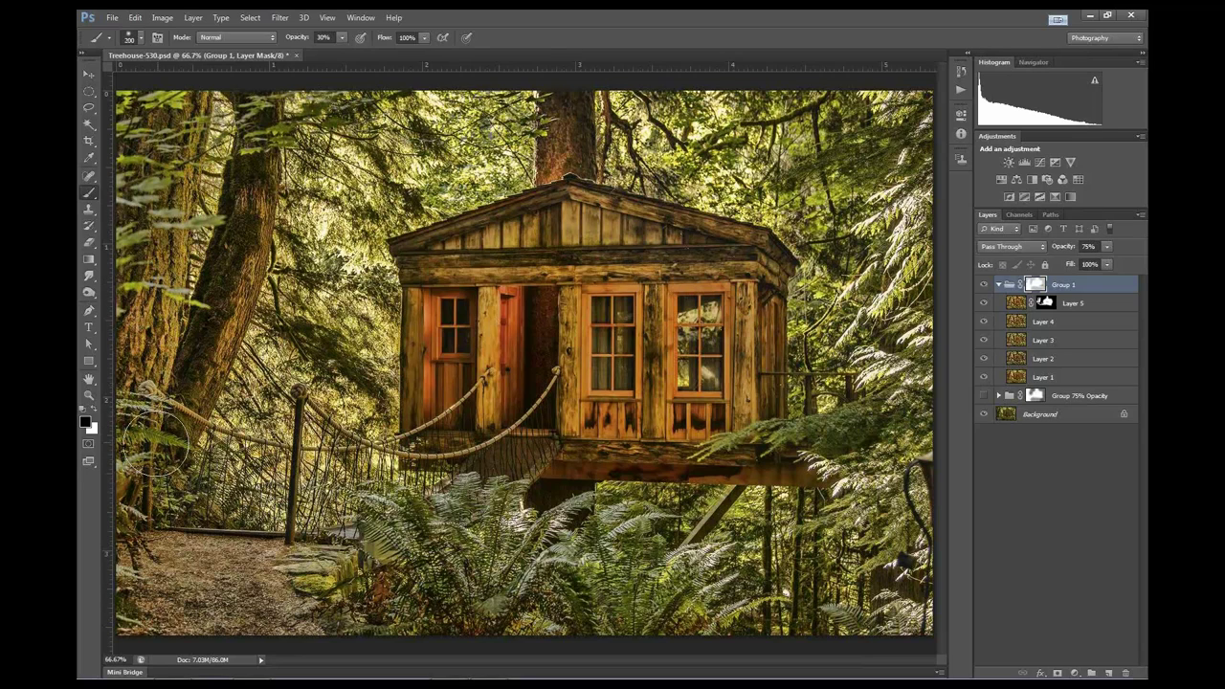
mouse_move(155, 443)
left_mouse_down()
mouse_move(168, 478)
mouse_move(245, 476)
left_mouse_up()
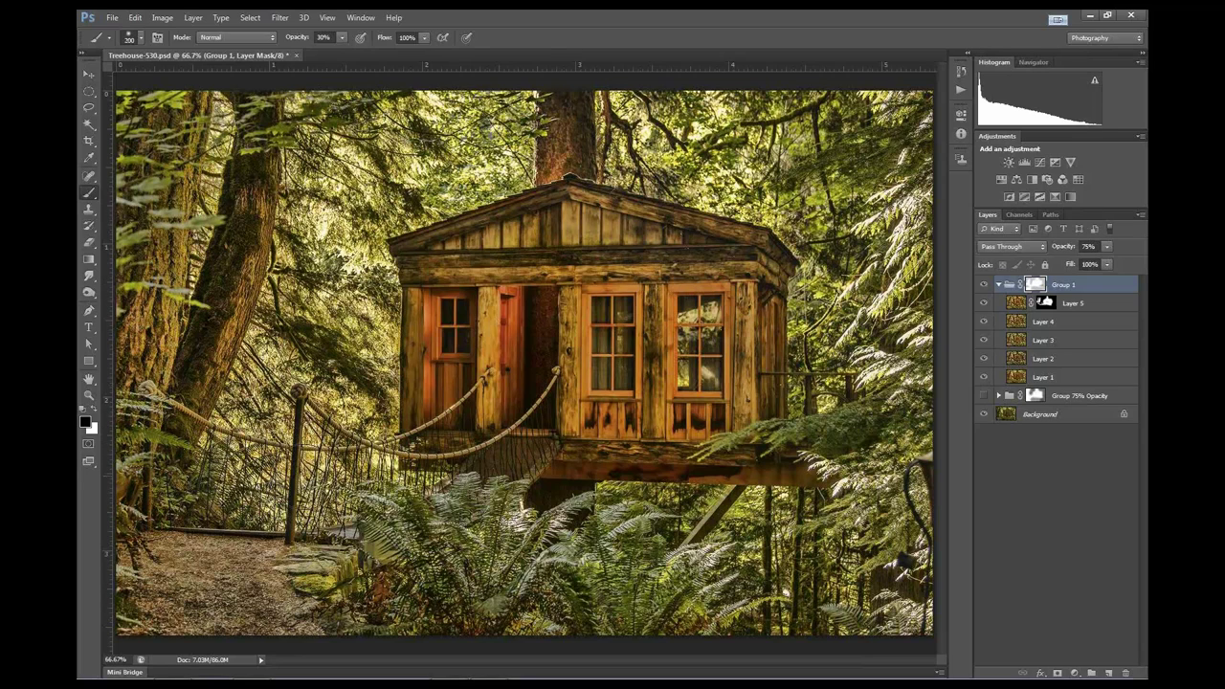
mouse_move(342, 476)
left_mouse_down()
mouse_move(385, 514)
mouse_move(388, 530)
mouse_move(343, 566)
mouse_move(343, 601)
left_mouse_up()
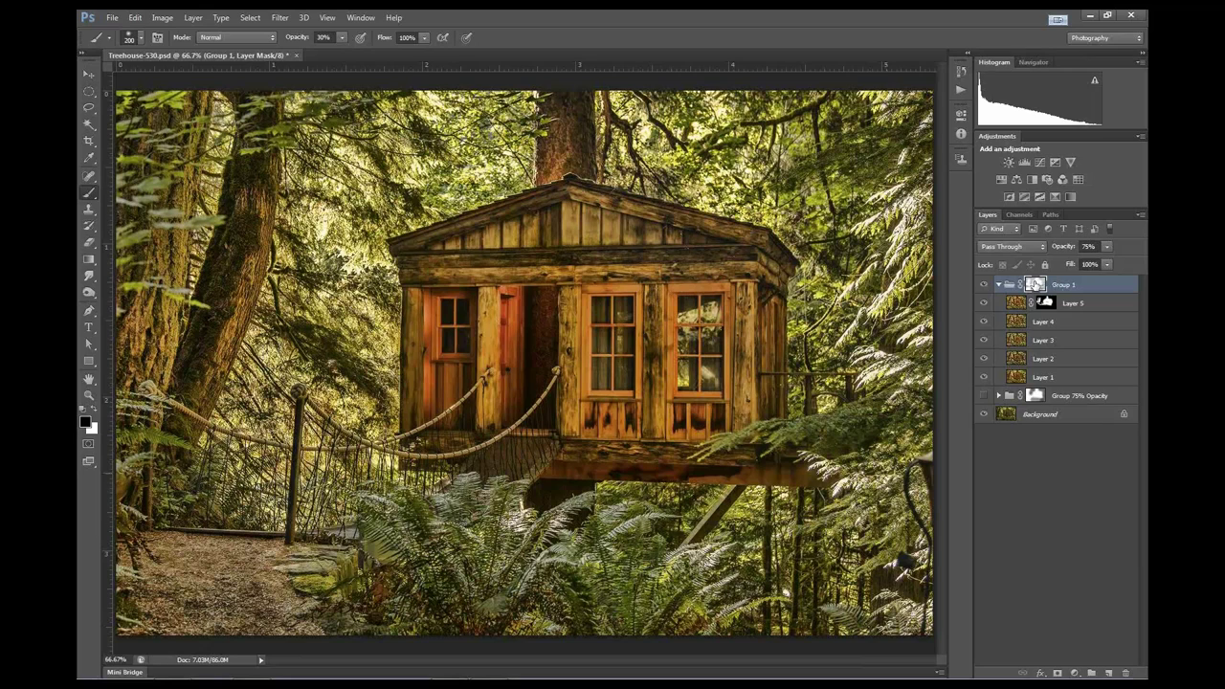
Disable Group 1's layer mask to compare the treehouse photo without it, and enable the mask again
right_click(1037, 286)
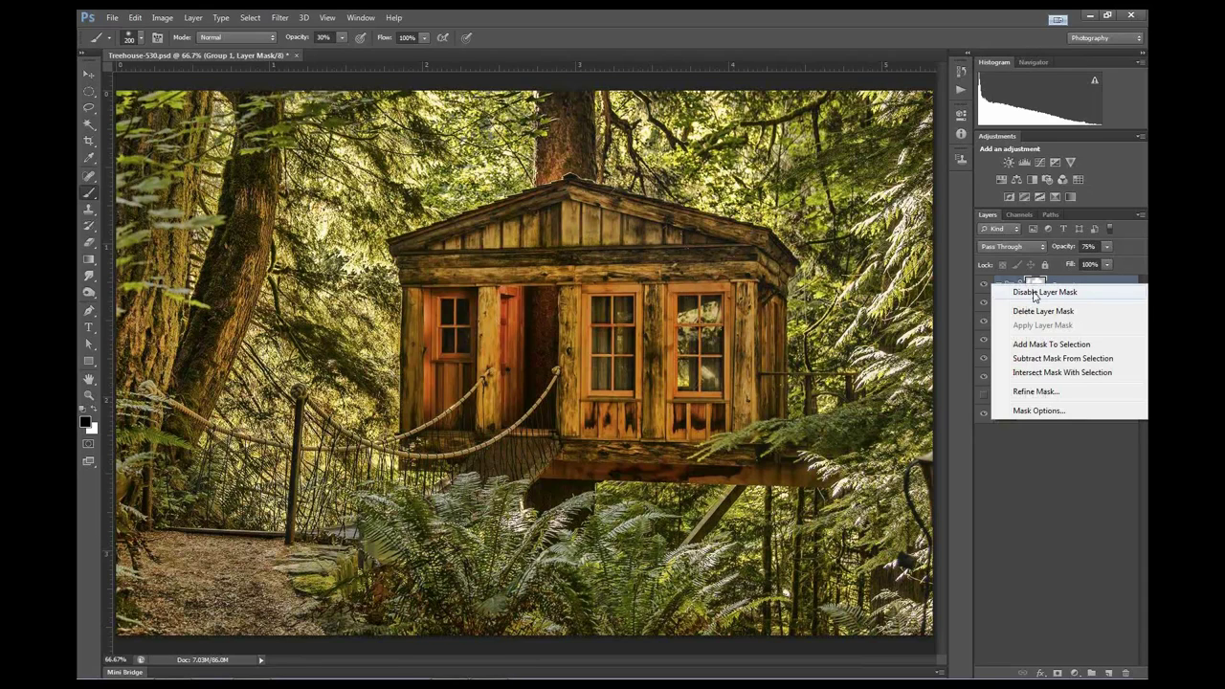
left_click(1034, 293)
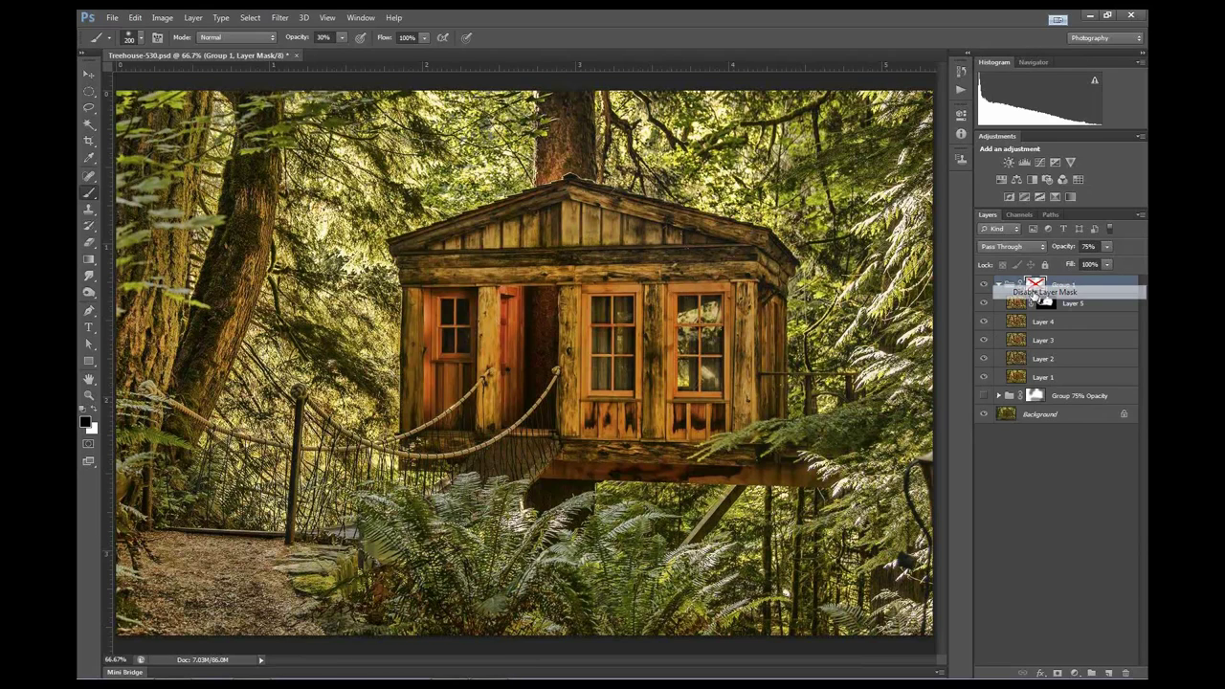
right_click(1038, 287)
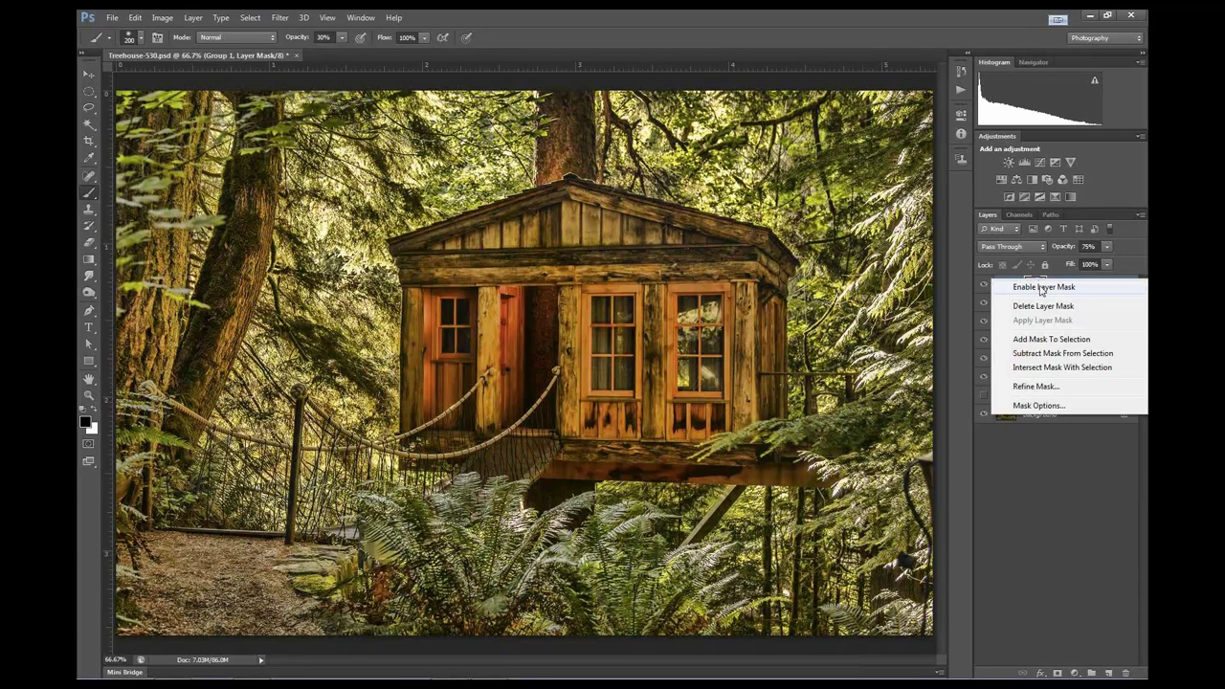
left_click(1041, 287)
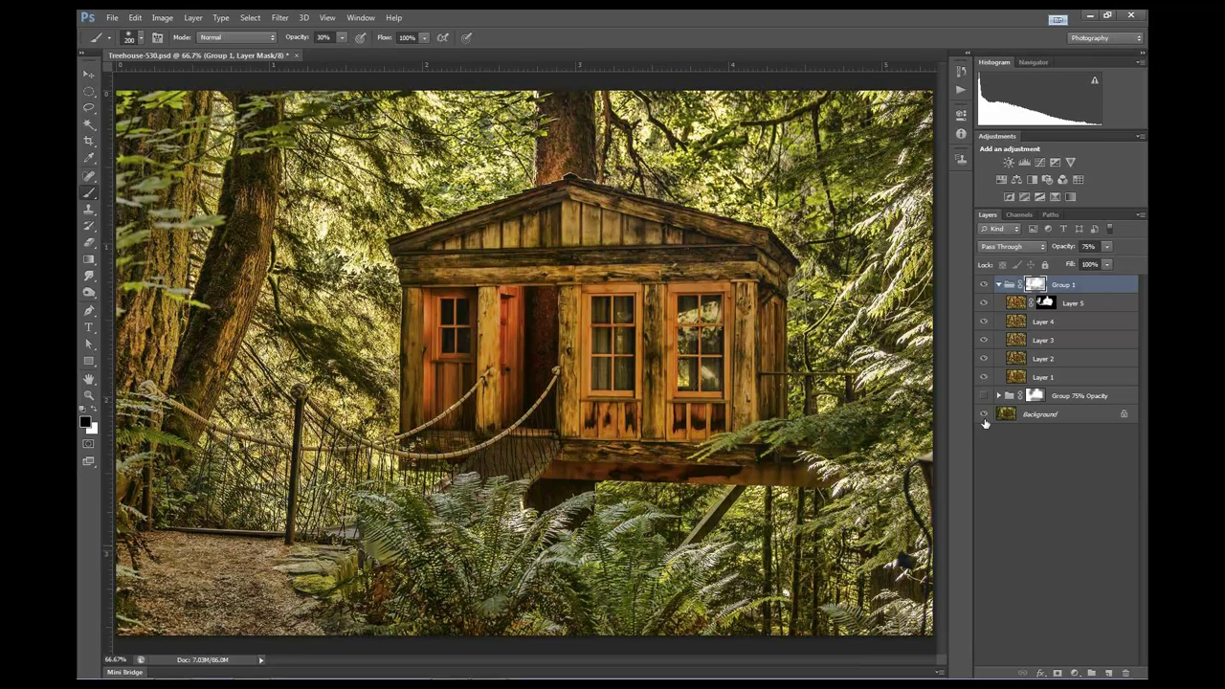
Compare the edited treehouse photo with the original by repeatedly showing only the Background layer and restoring the other layers
left_click(984, 414, "alt")
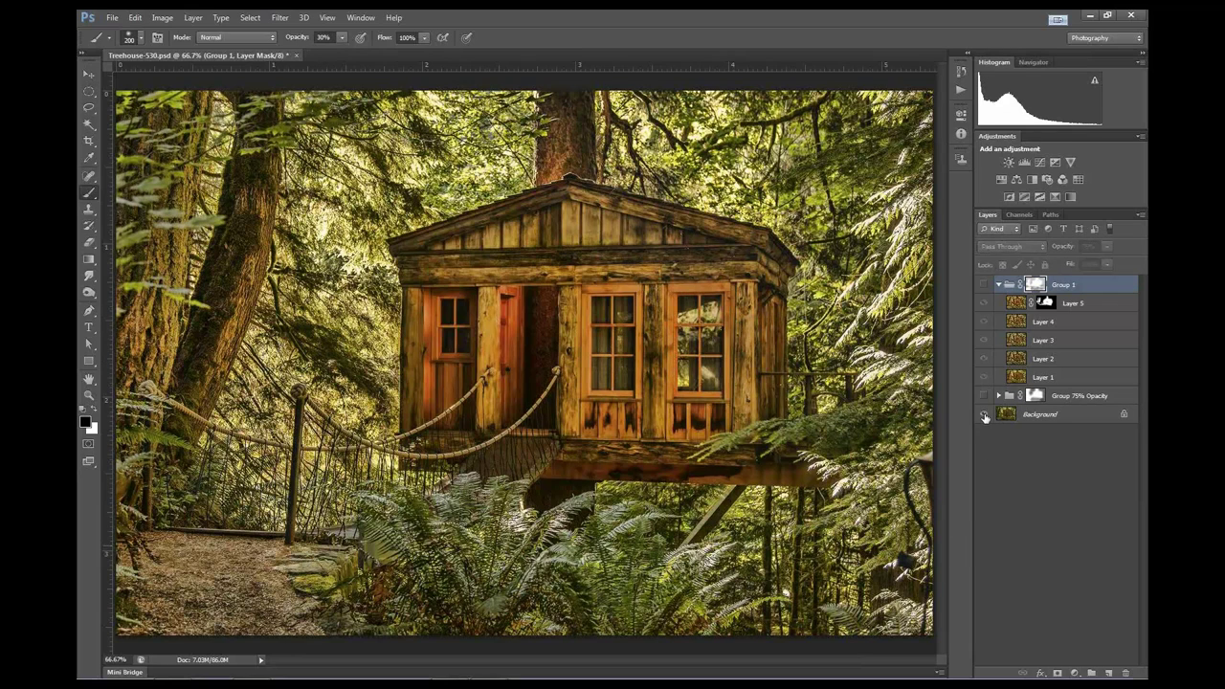
left_click(984, 415, "alt")
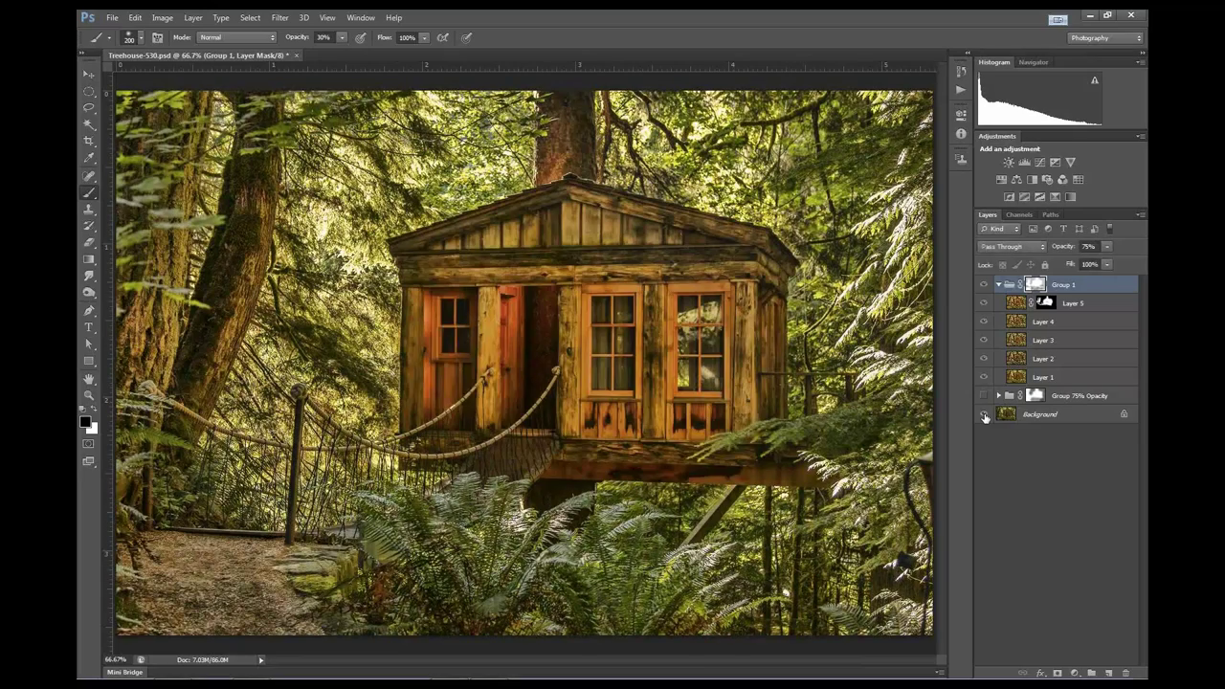
left_click(985, 415, "alt")
left_click(985, 415, "alt")
left_click(984, 415, "alt")
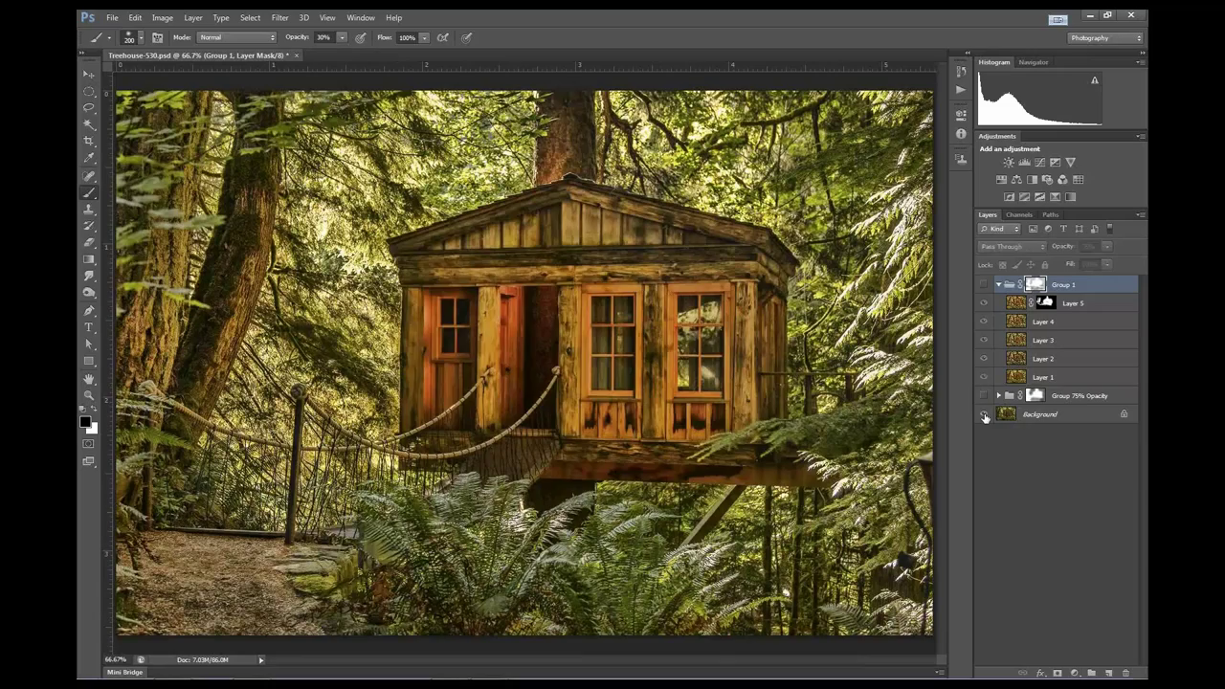
left_click(985, 414, "alt")
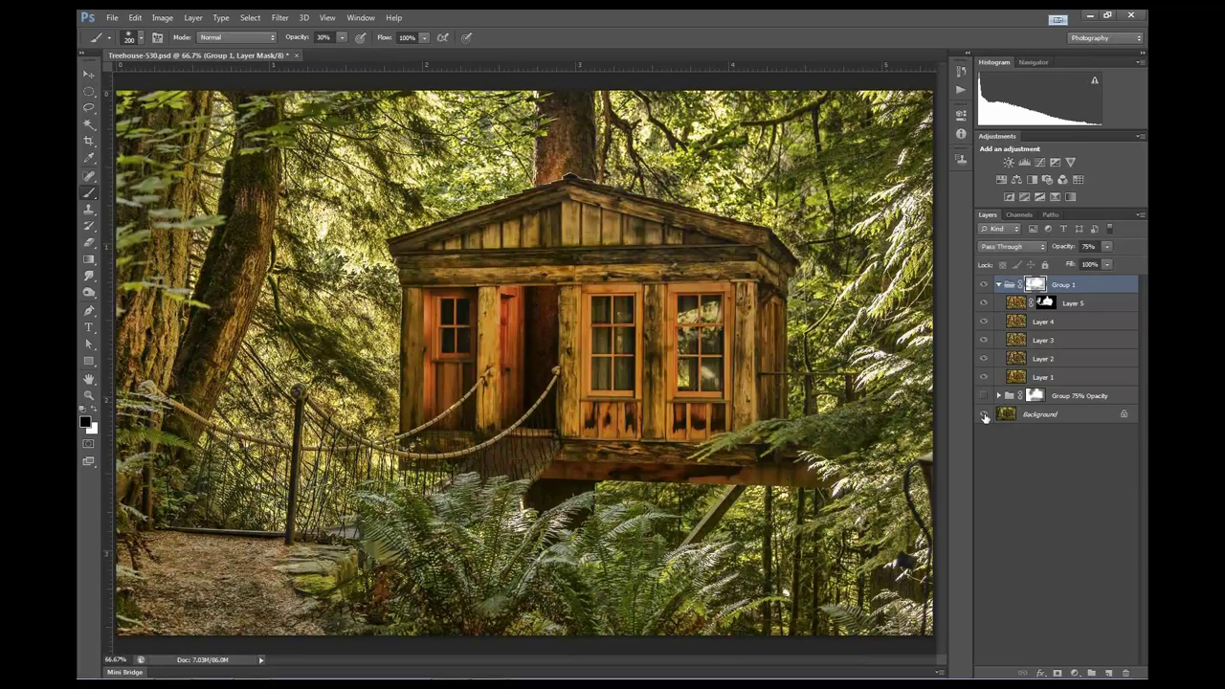
left_click(984, 414, "alt")
left_click(984, 415, "alt")
mouse_move(613, 359)
left_mouse_down()
mouse_move(627, 354)
mouse_move(598, 316)
left_mouse_up()
Close Treehouse-530.psd without saving the changes
left_click(297, 55)
left_click(606, 269)
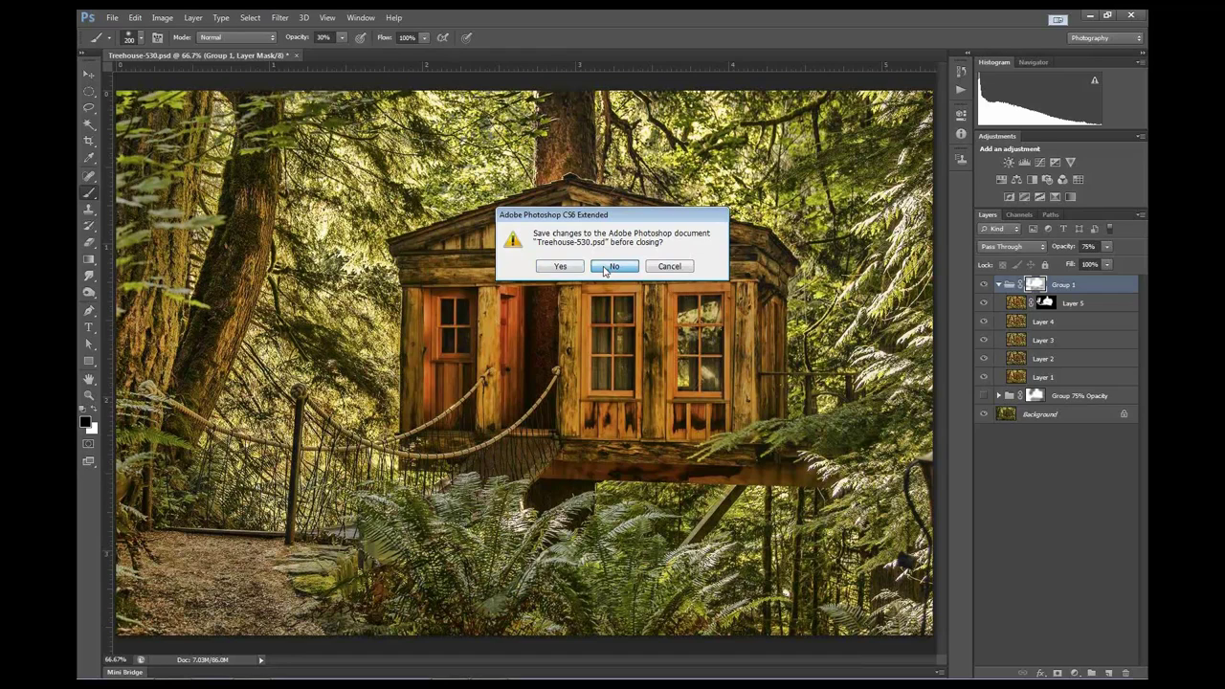
left_click(604, 270)
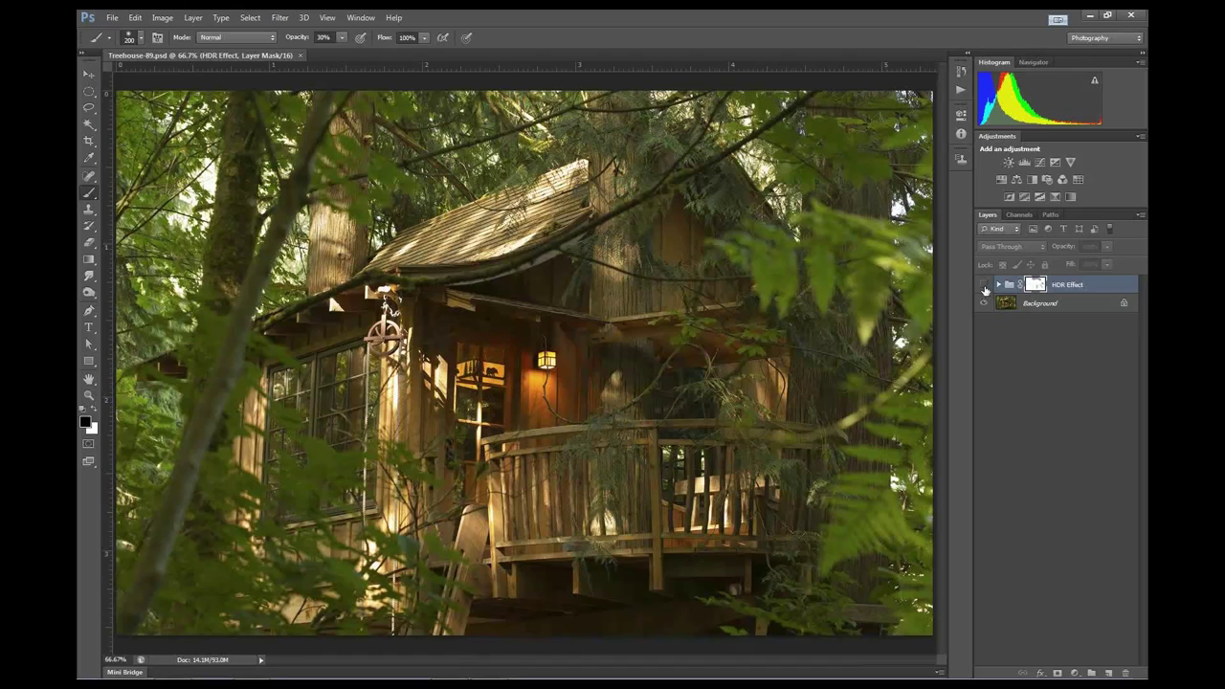
Review the layers inside the HDR Effect group of Treehouse-89.psd, collapse the group and make it visible
left_click(997, 287)
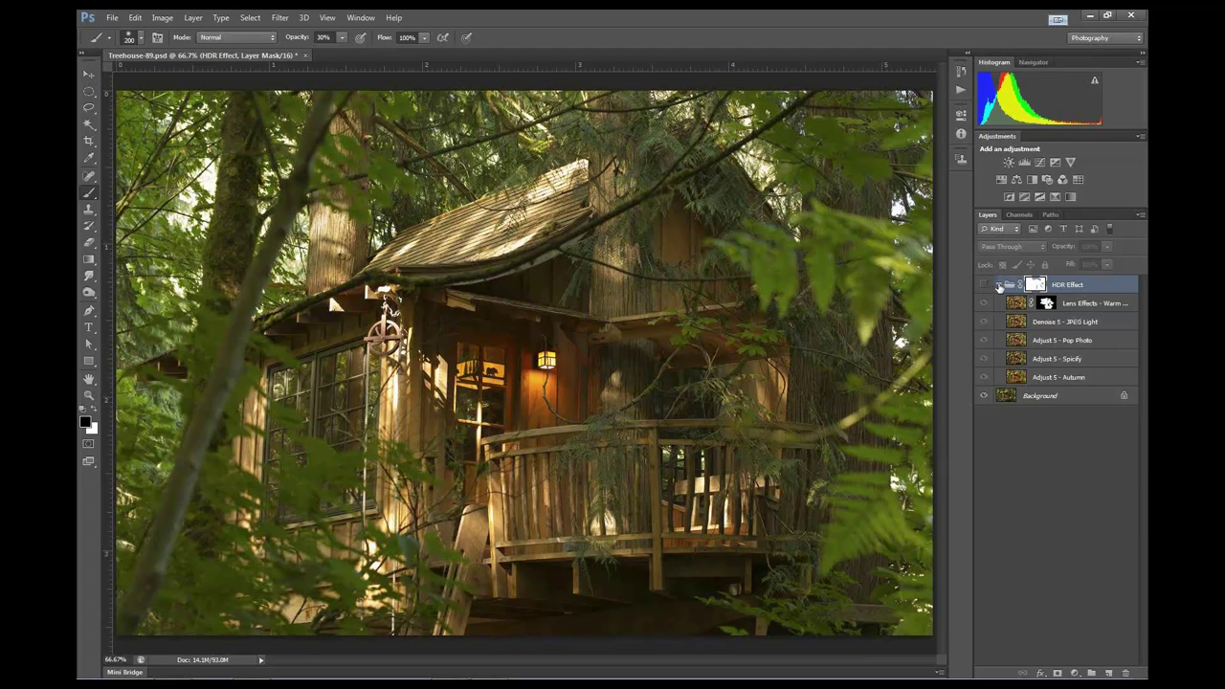
left_click(999, 286)
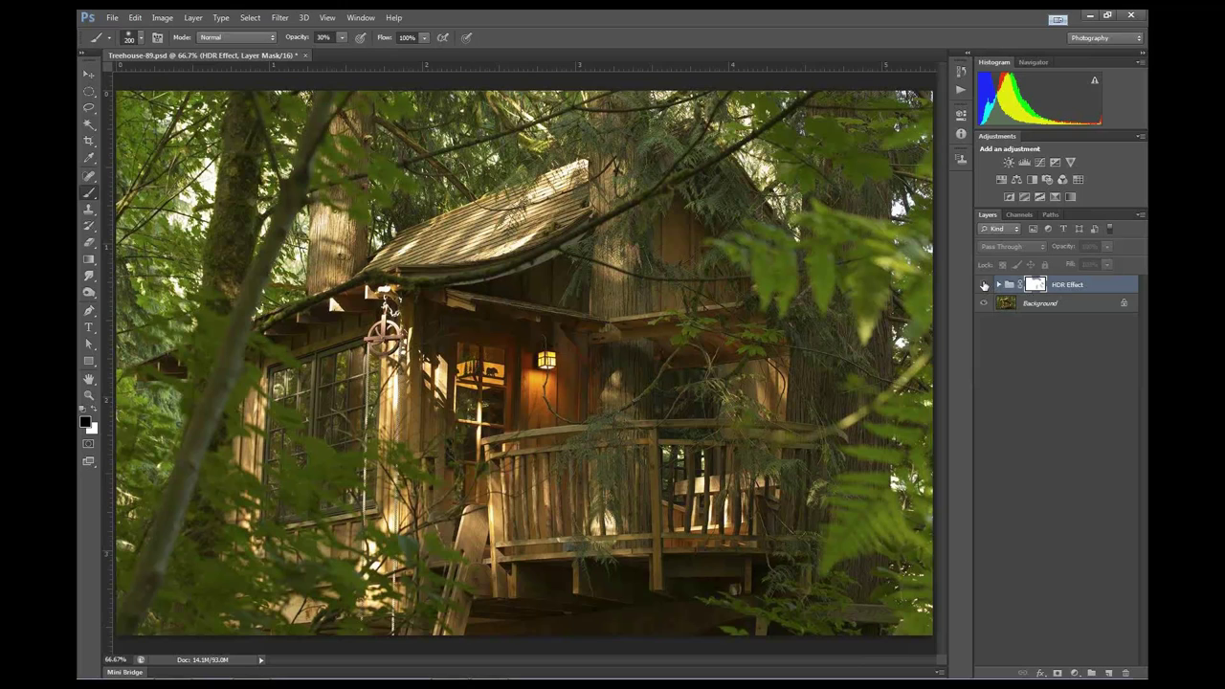
left_click(985, 285)
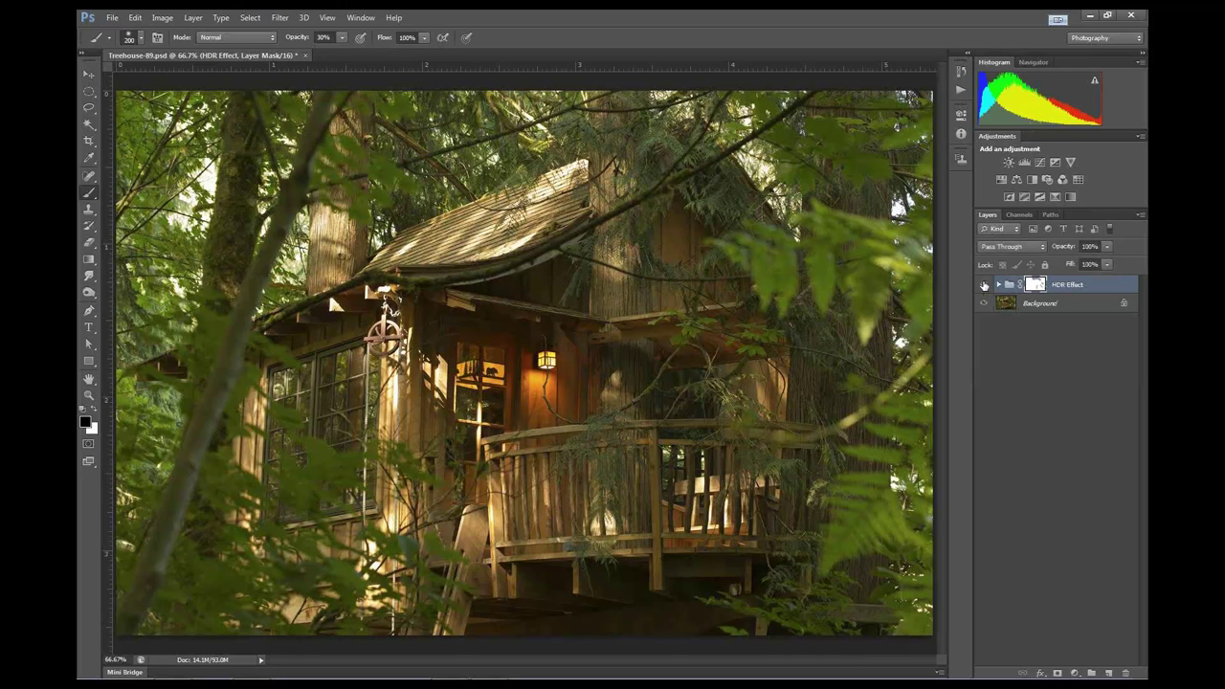
left_click(984, 285)
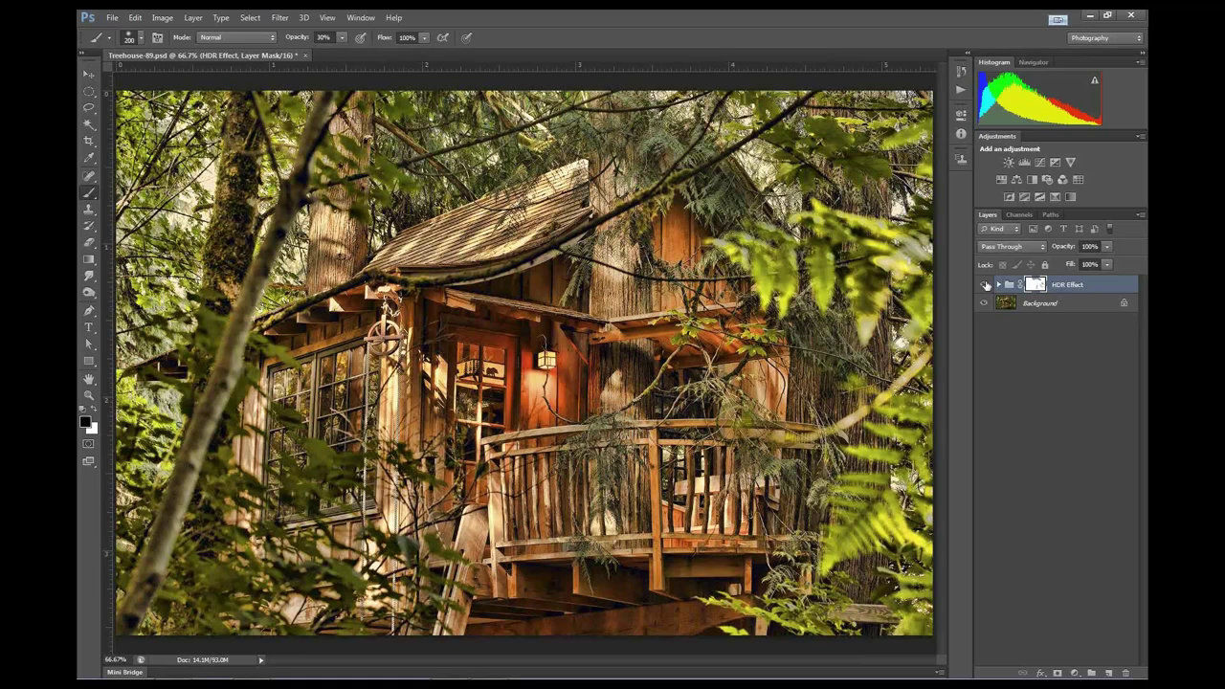
Stamp all visible layers into a new layer above the HDR Effect group and open it in Topaz BW Effects 2
key("ctrl+shift+alt+e")
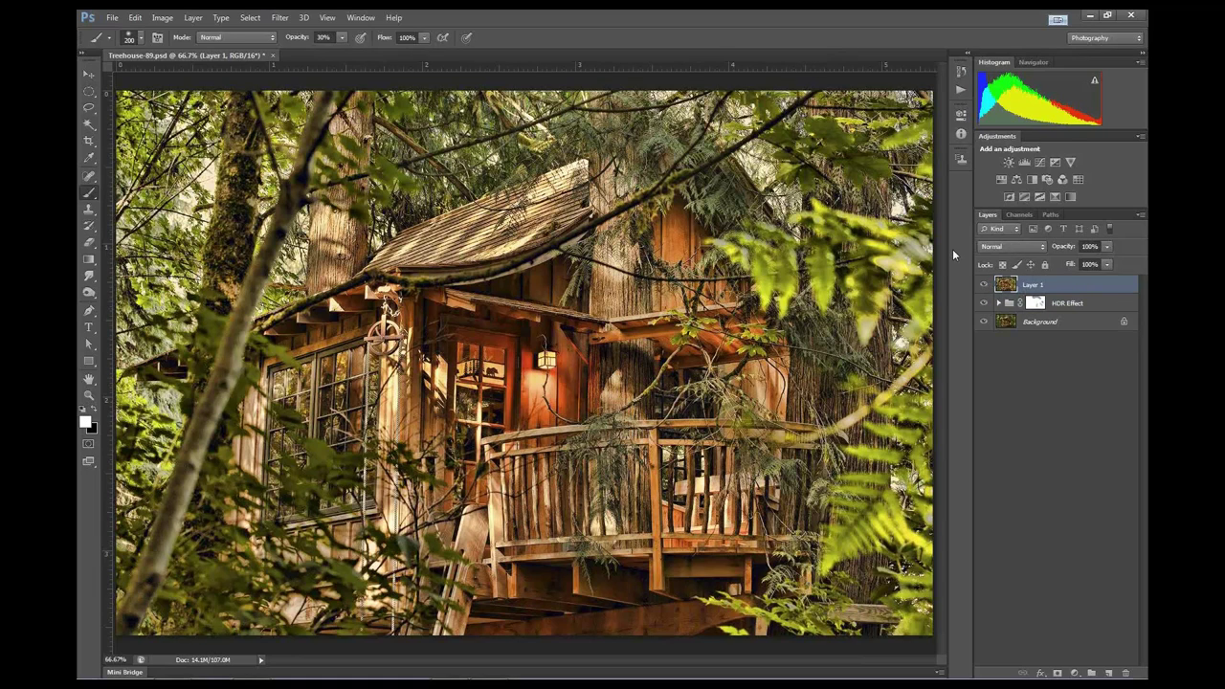
left_click(279, 20)
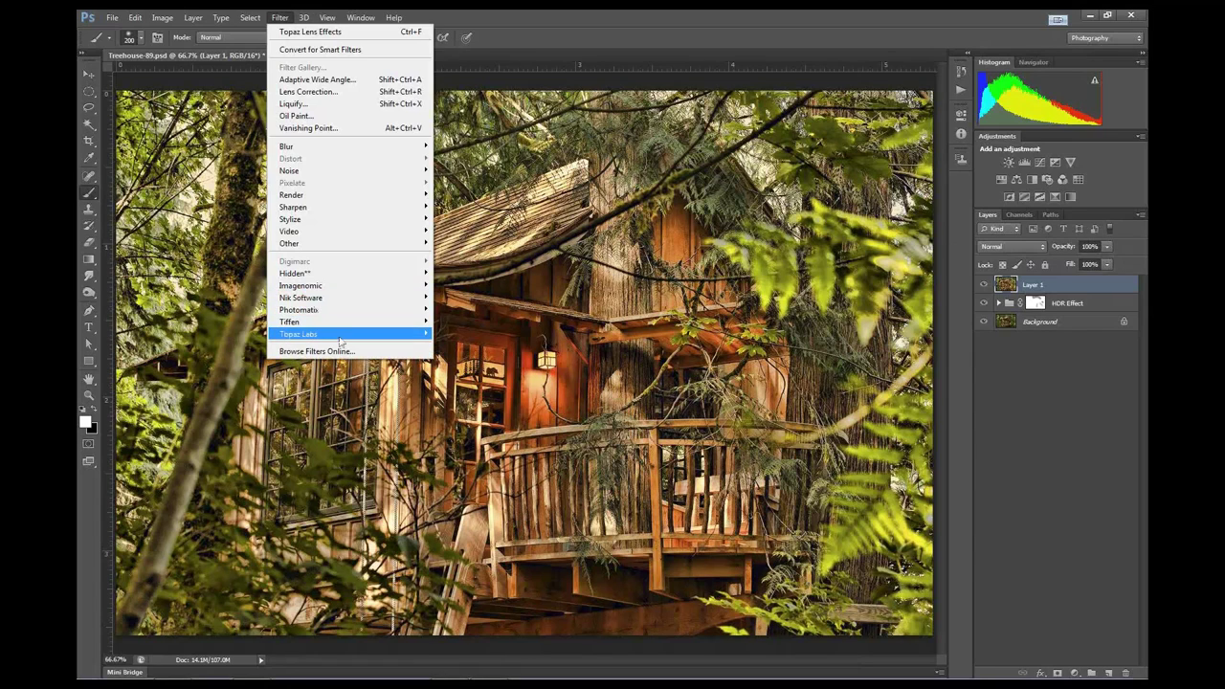
mouse_move(418, 340)
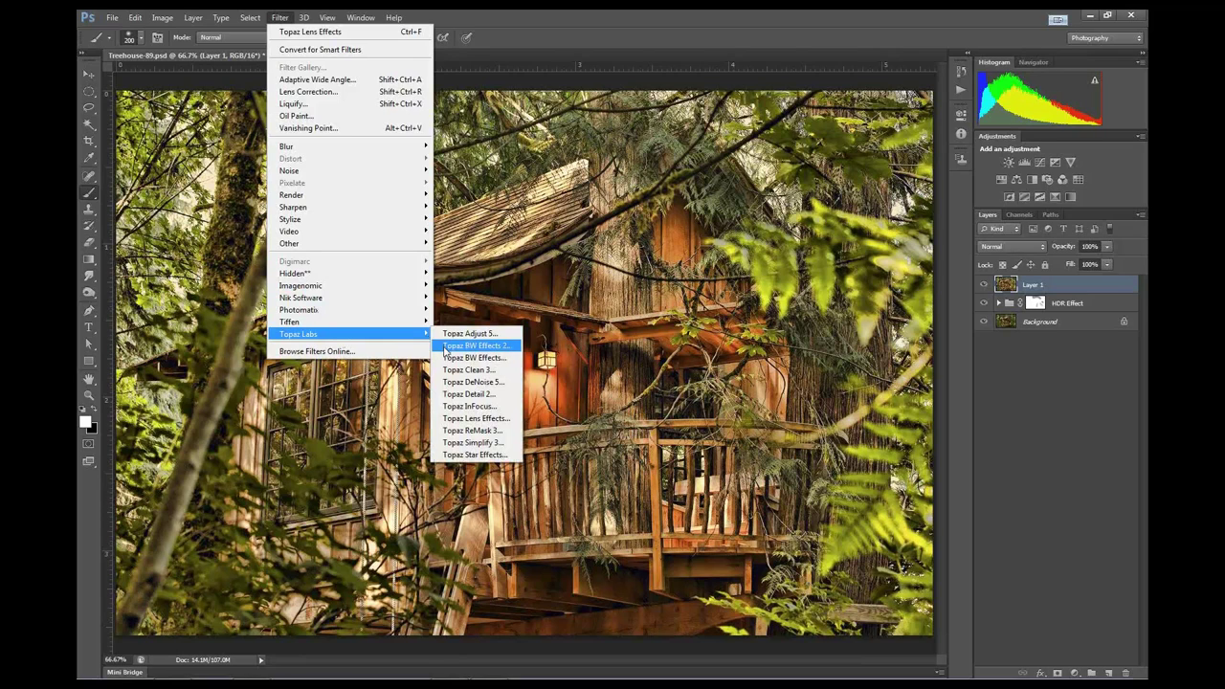
left_click(469, 346)
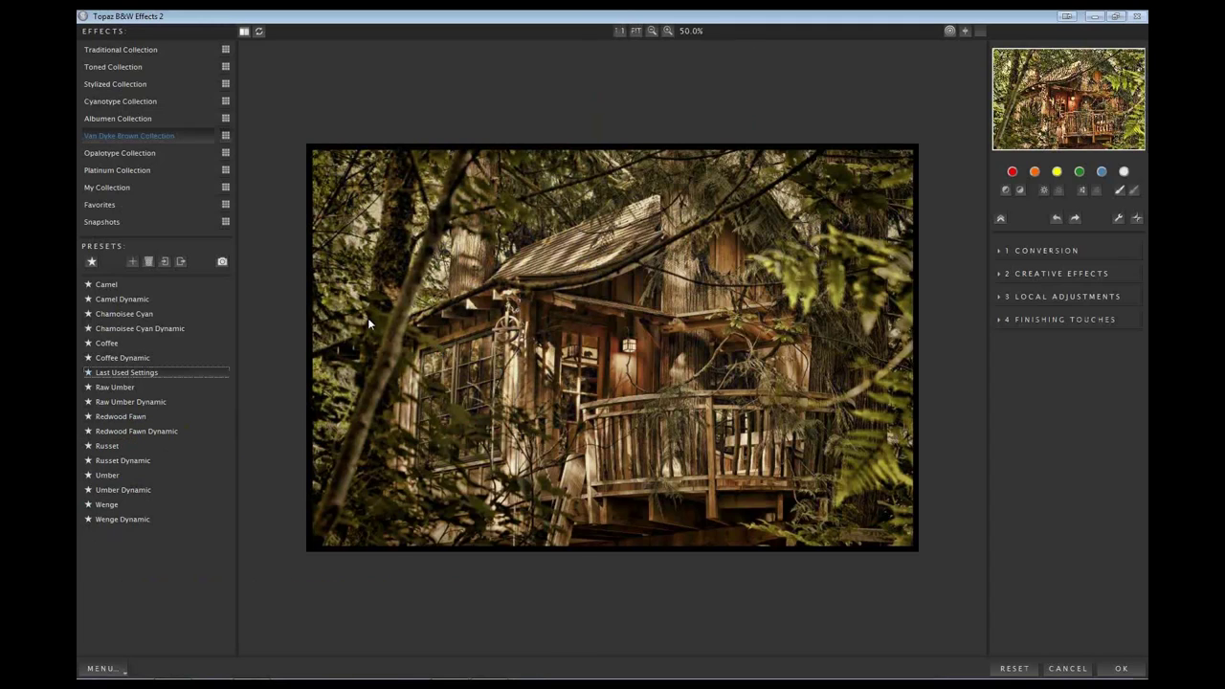
Try the Coffee Dynamic preset from the Van Dyke Brown Collection, and settle on the Russet Dynamic preset
mouse_move(146, 371)
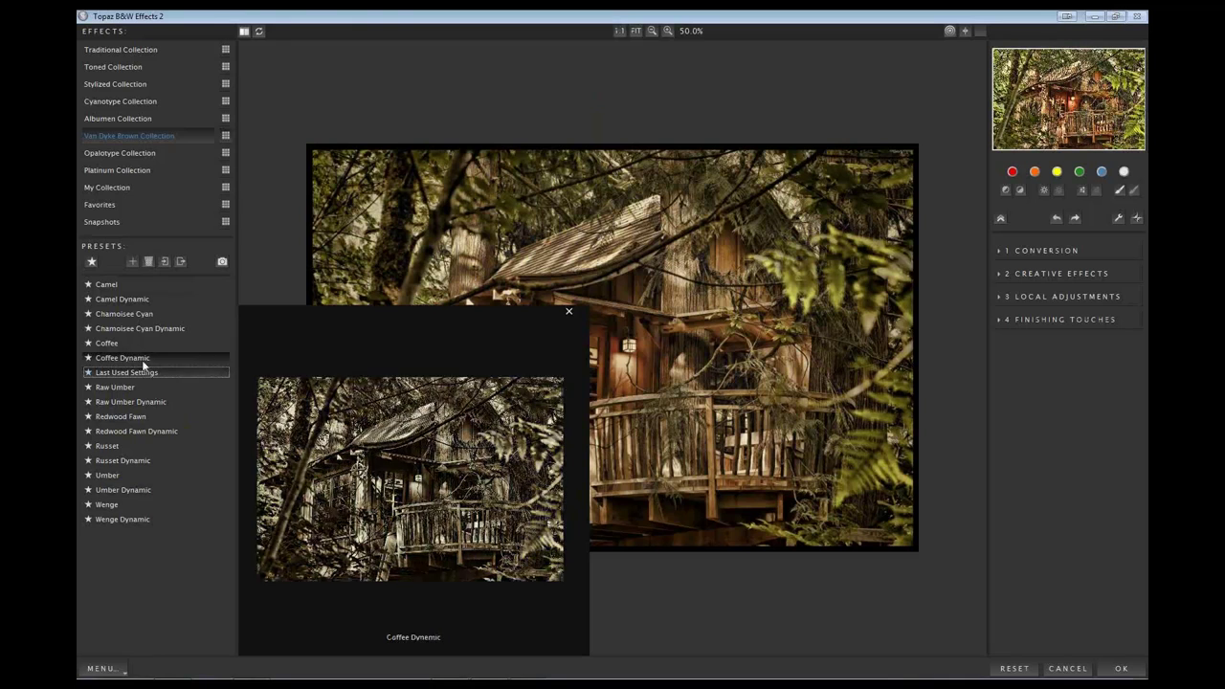
left_click(129, 135)
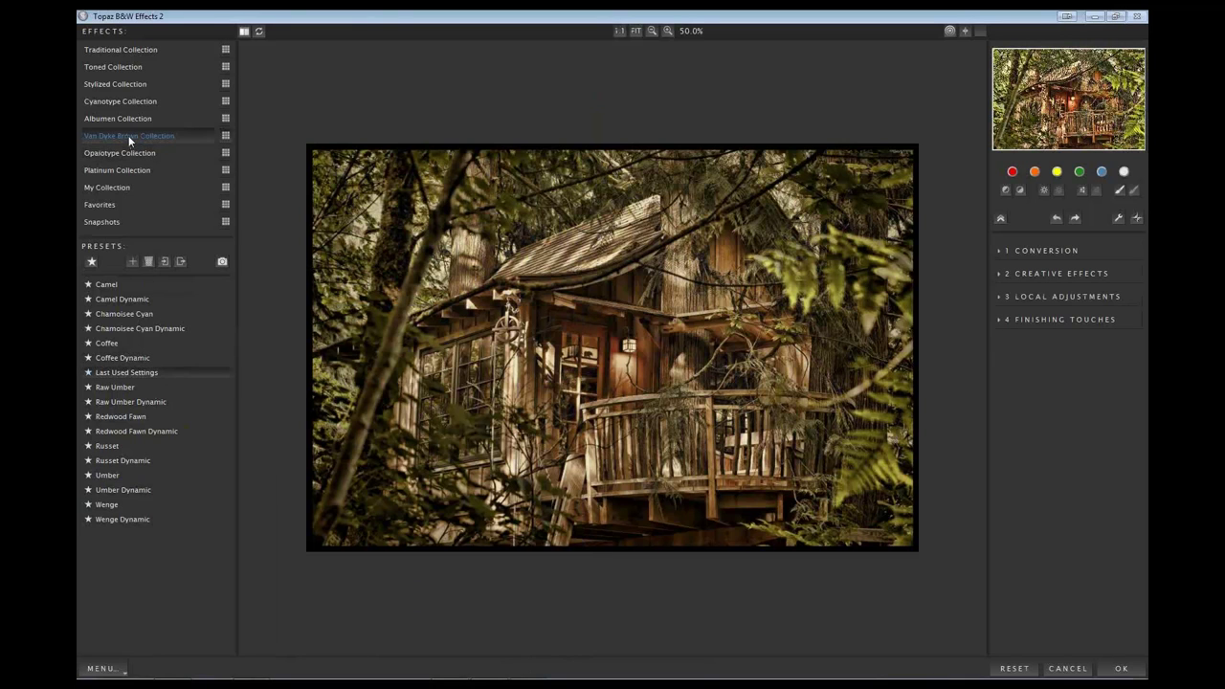
mouse_move(137, 289)
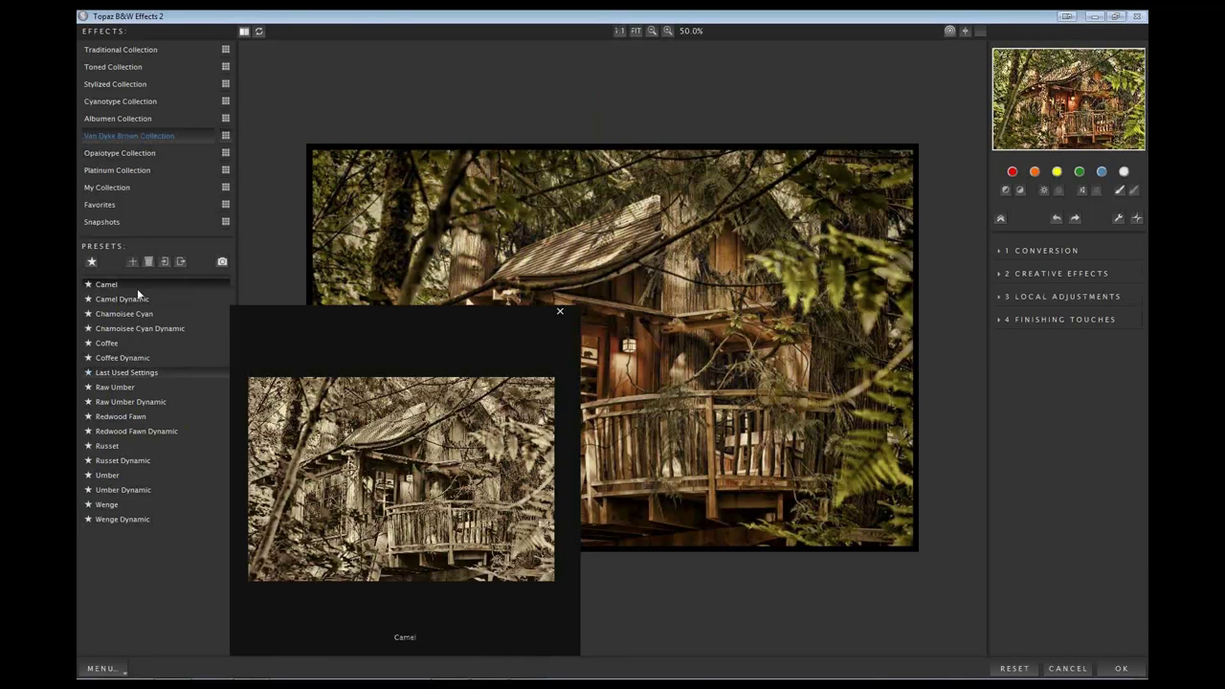
left_click(139, 360)
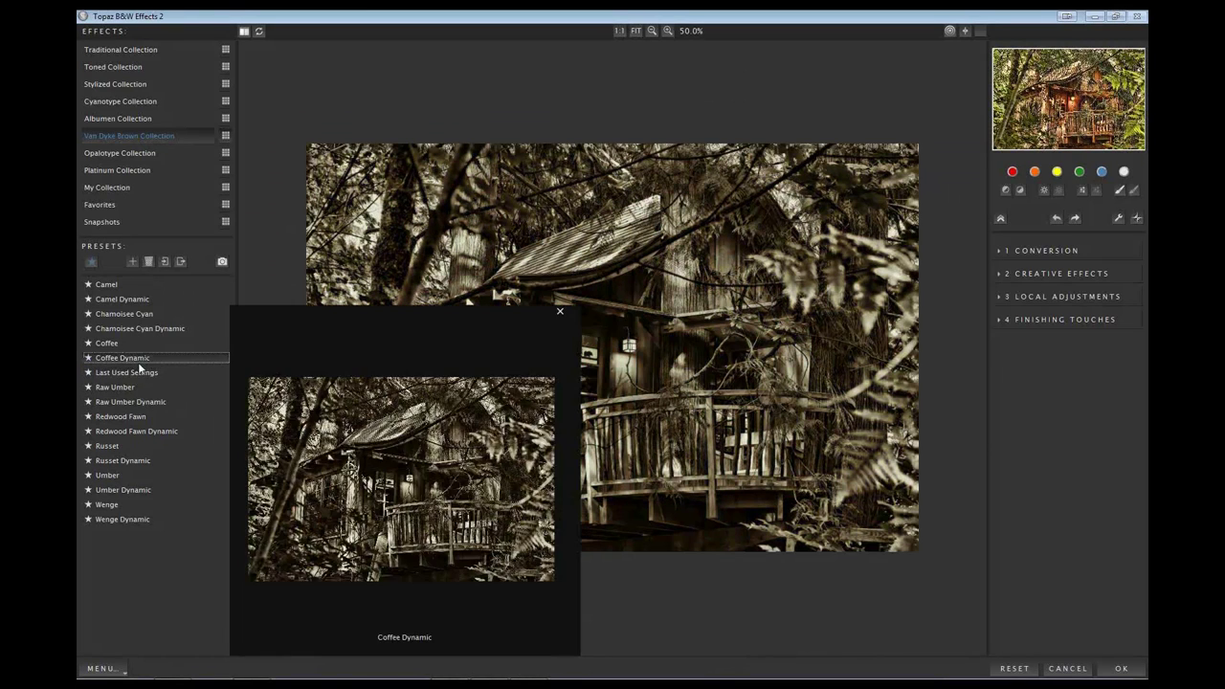
left_click(136, 463)
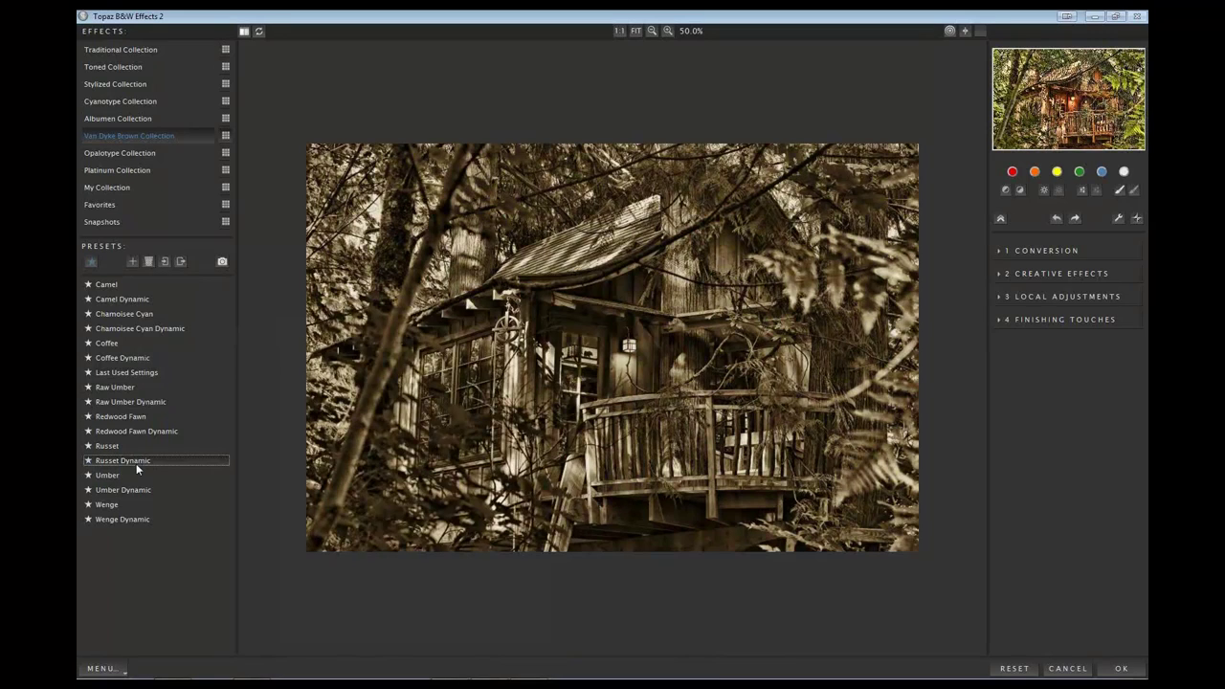
mouse_move(136, 463)
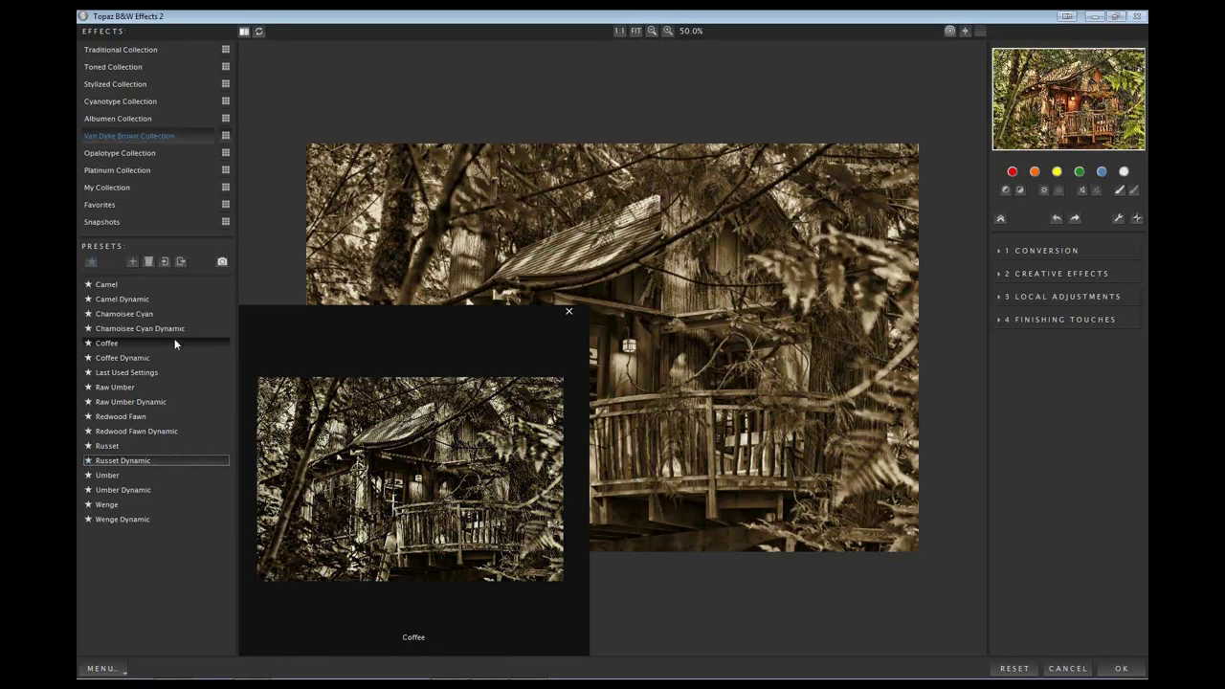
left_click(163, 460)
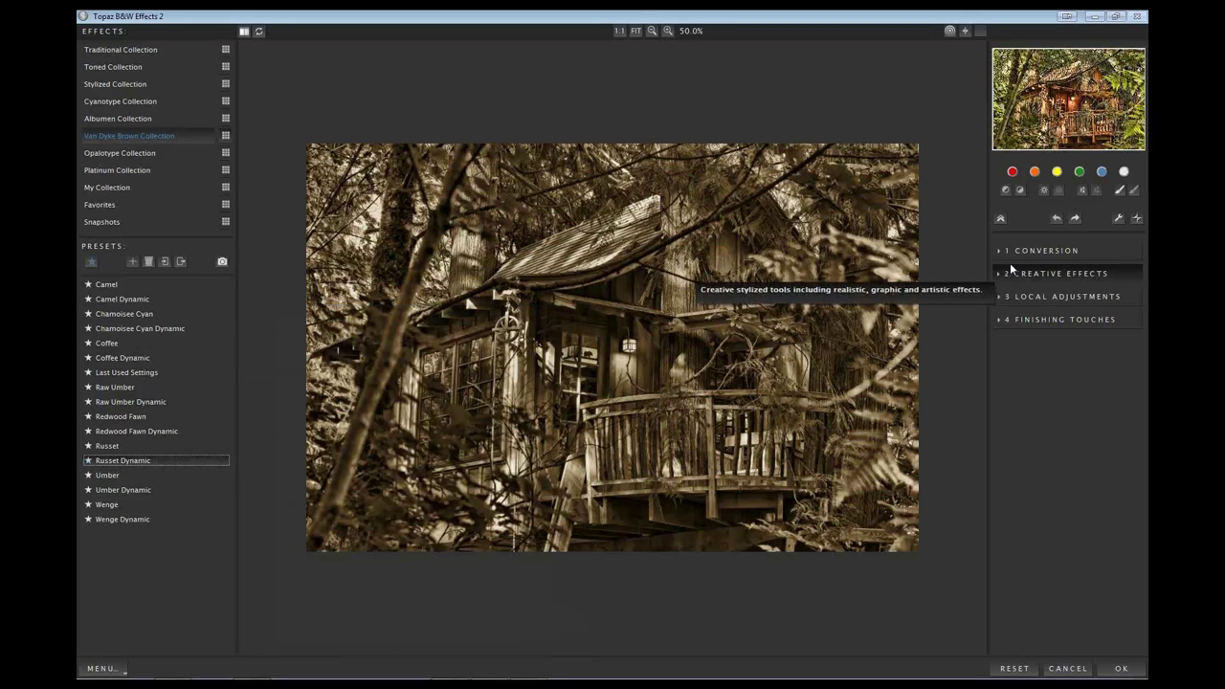
Blend the sepia effect with the original colours by setting the Overall Transparency finishing touch to 0.80
left_click(998, 319)
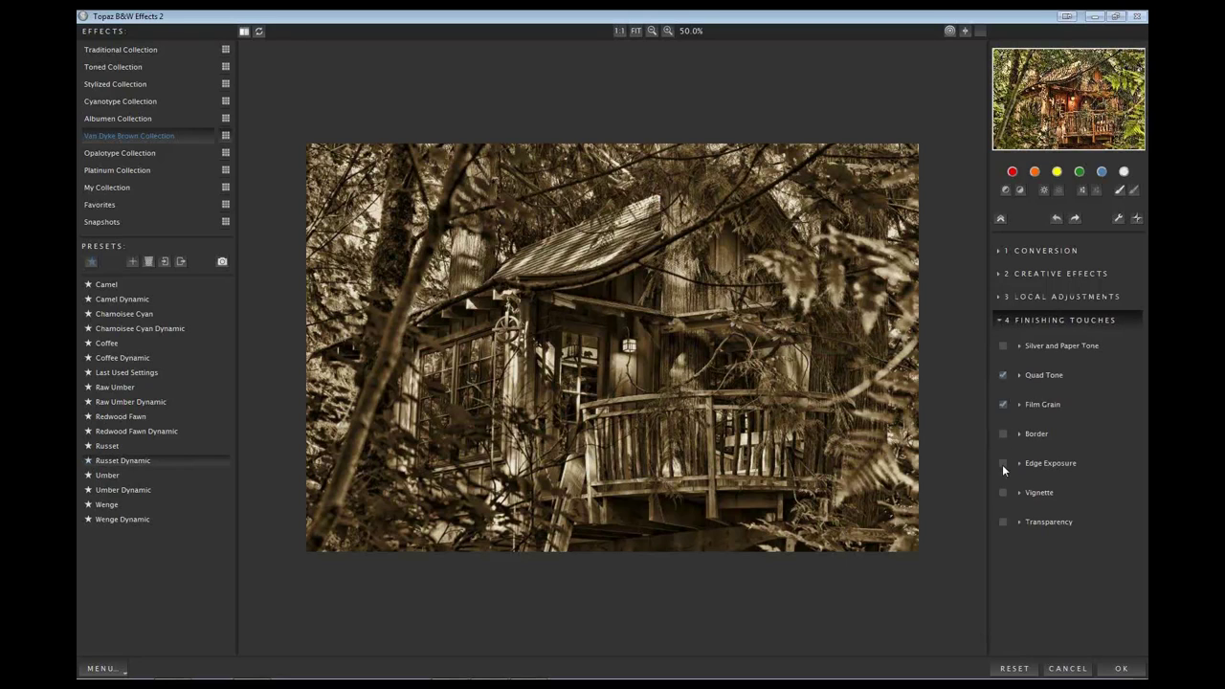
left_click(1019, 523)
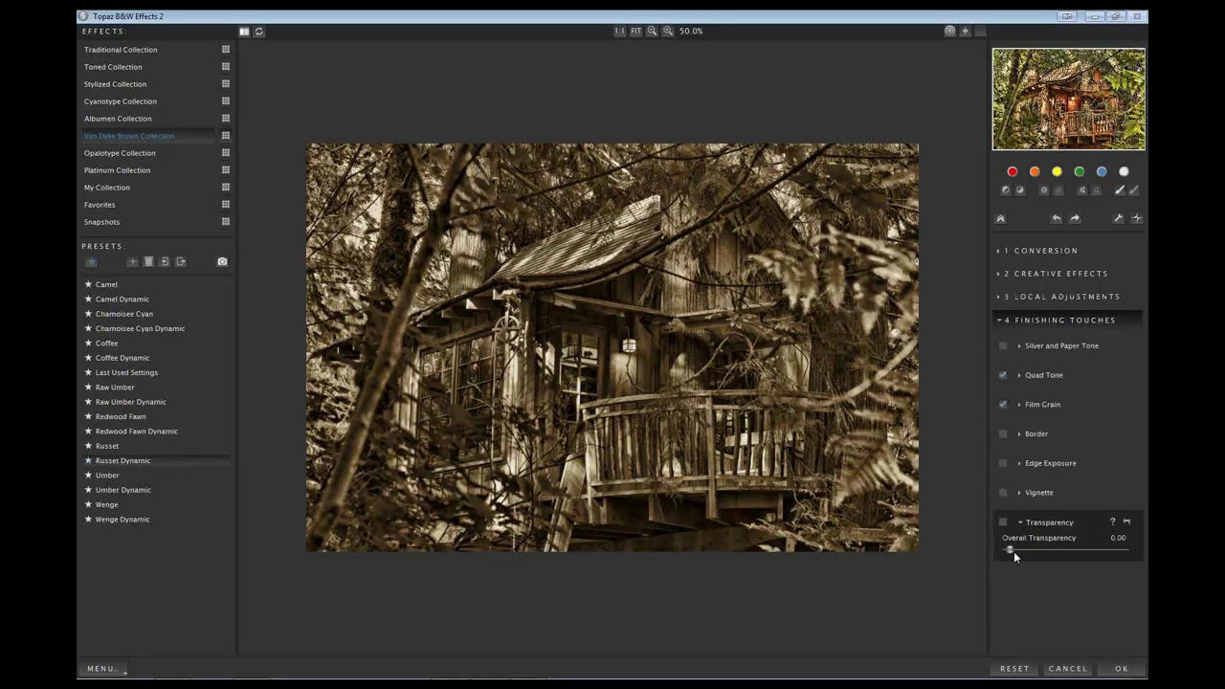
left_click_drag(1010, 551, 1076, 554)
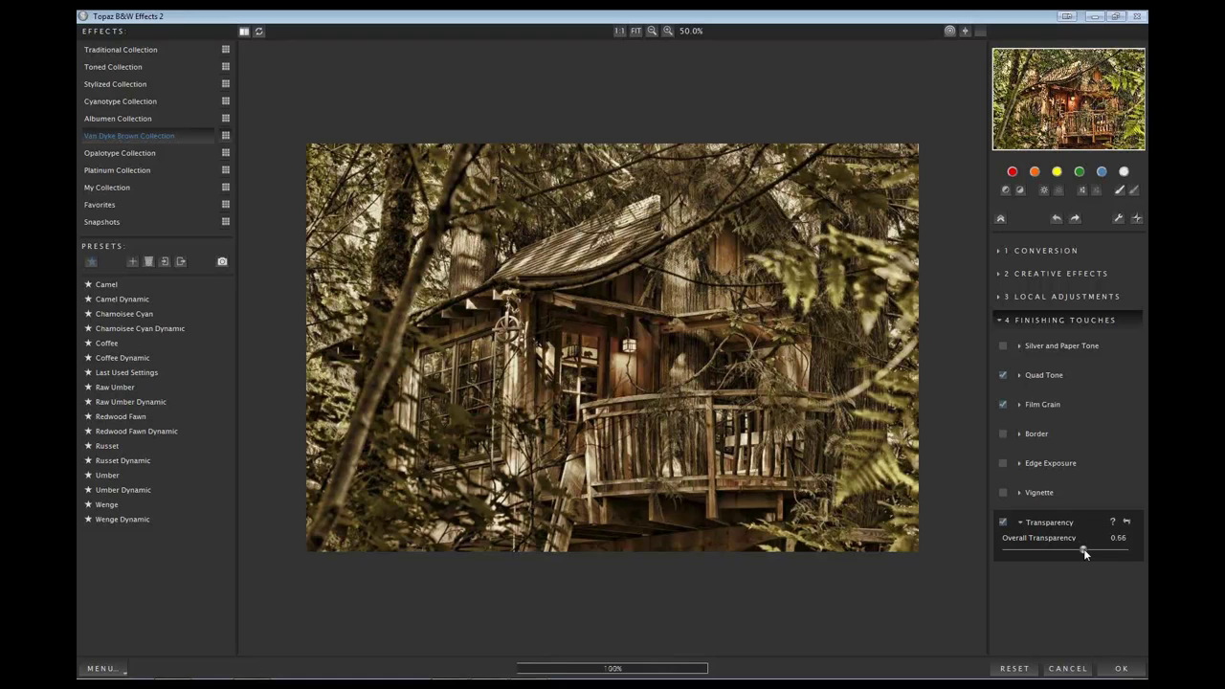
left_click_drag(1083, 549, 1115, 550)
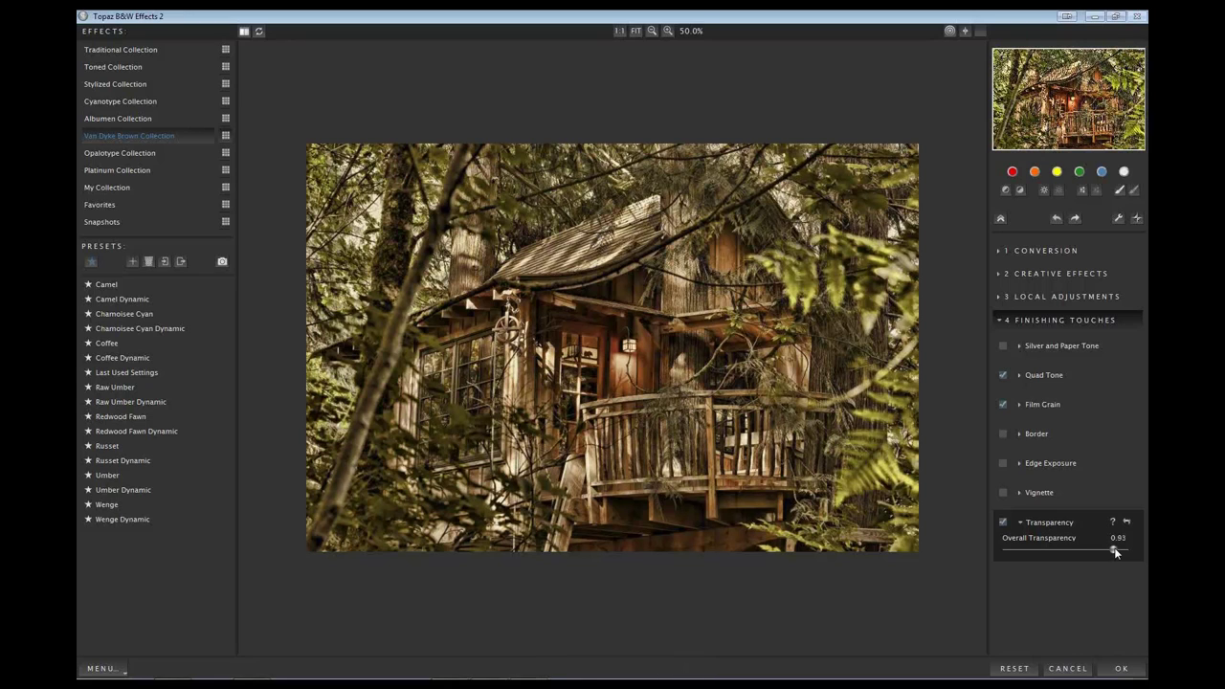
left_click_drag(1110, 550, 1103, 552)
Add a border to the treehouse photo and set its type to Solid Black
left_click(1001, 434)
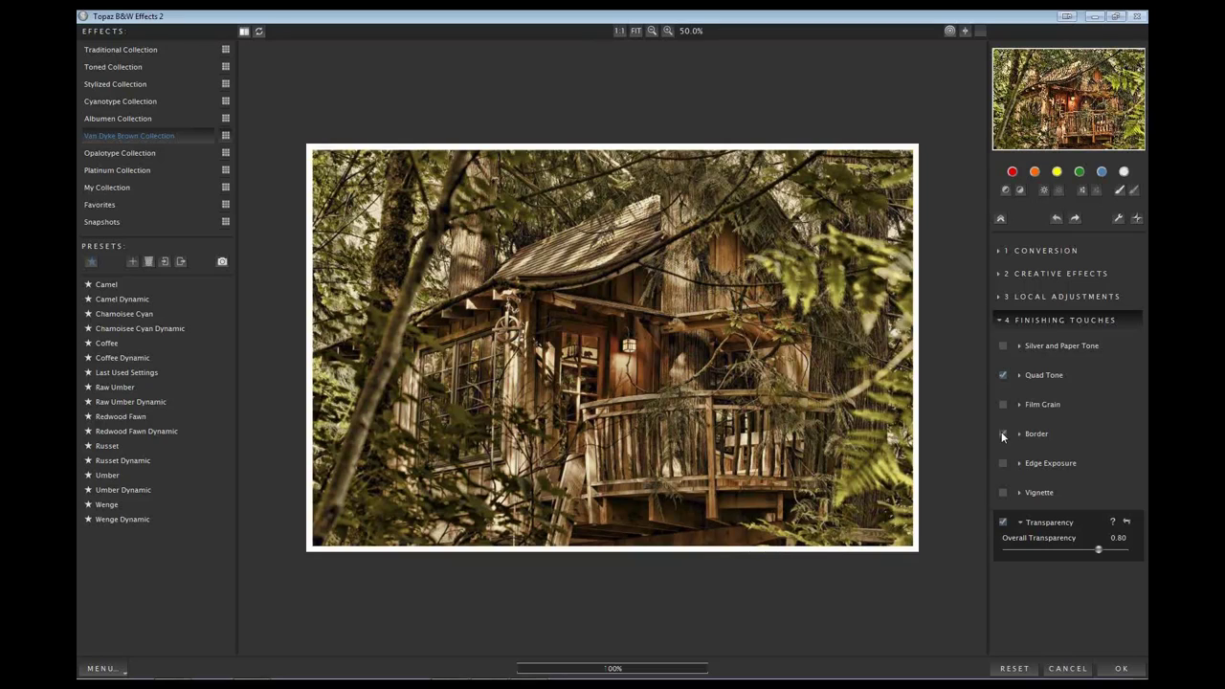
left_click(1019, 434)
left_click(1068, 450)
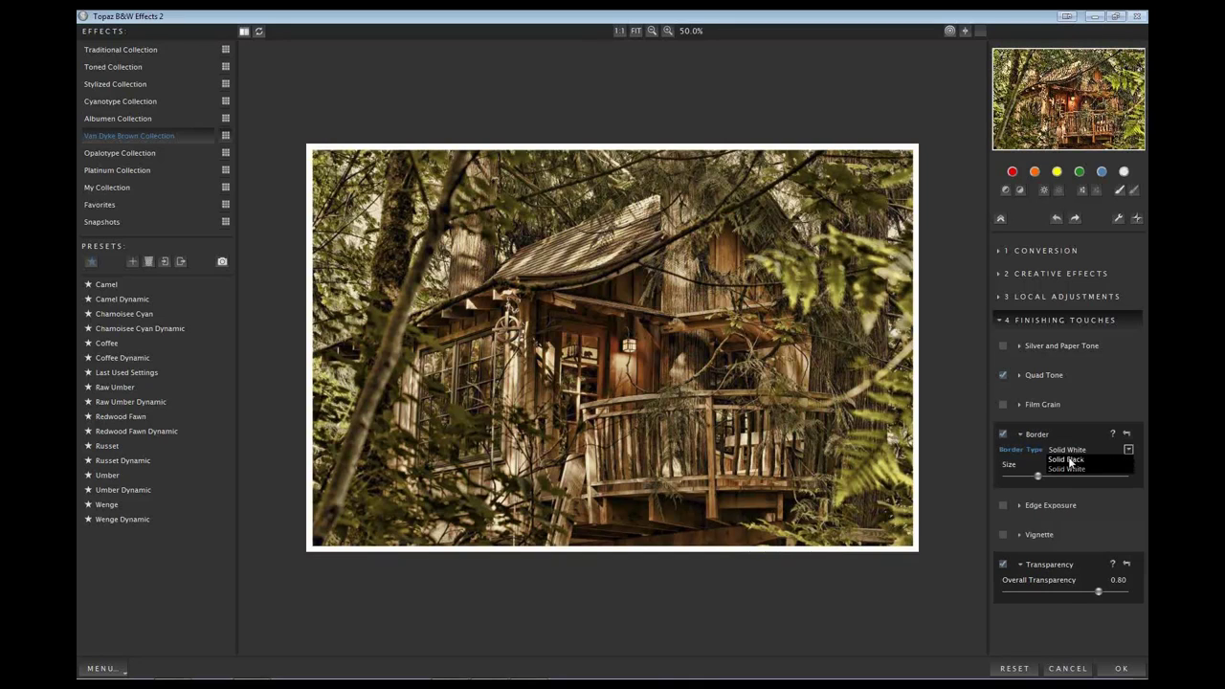
left_click(1072, 465)
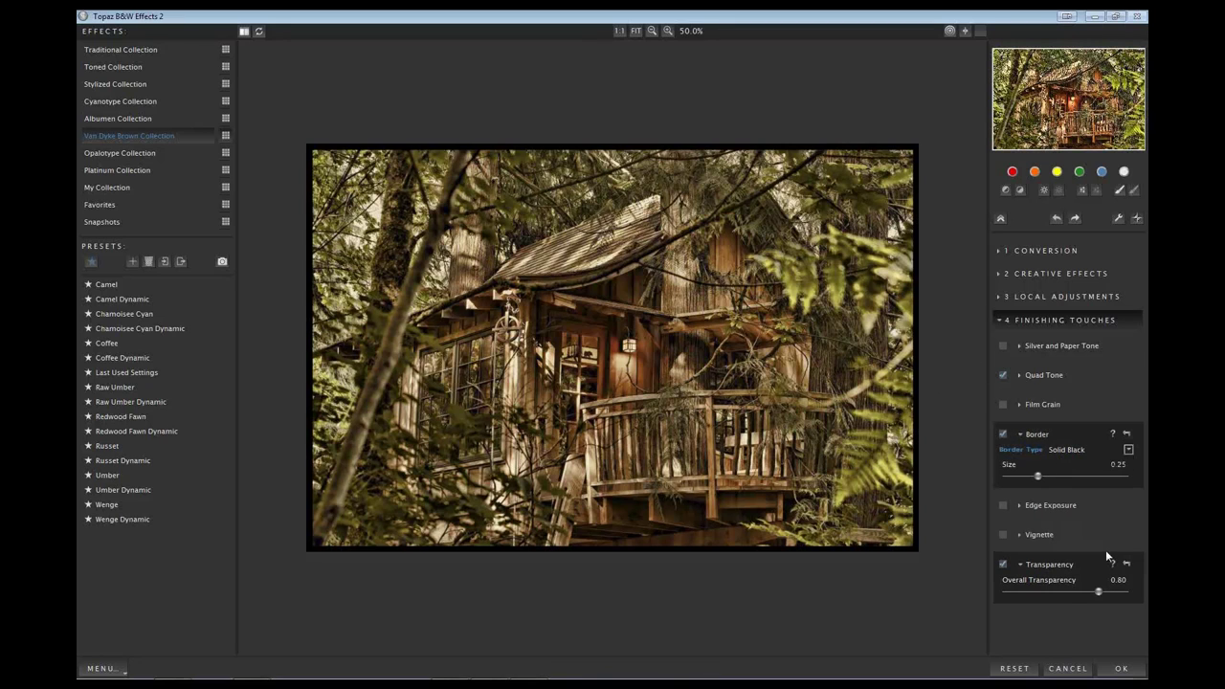
Enable the vignette finishing touch and set the Vignette Strength to -1.00
left_click(1020, 535)
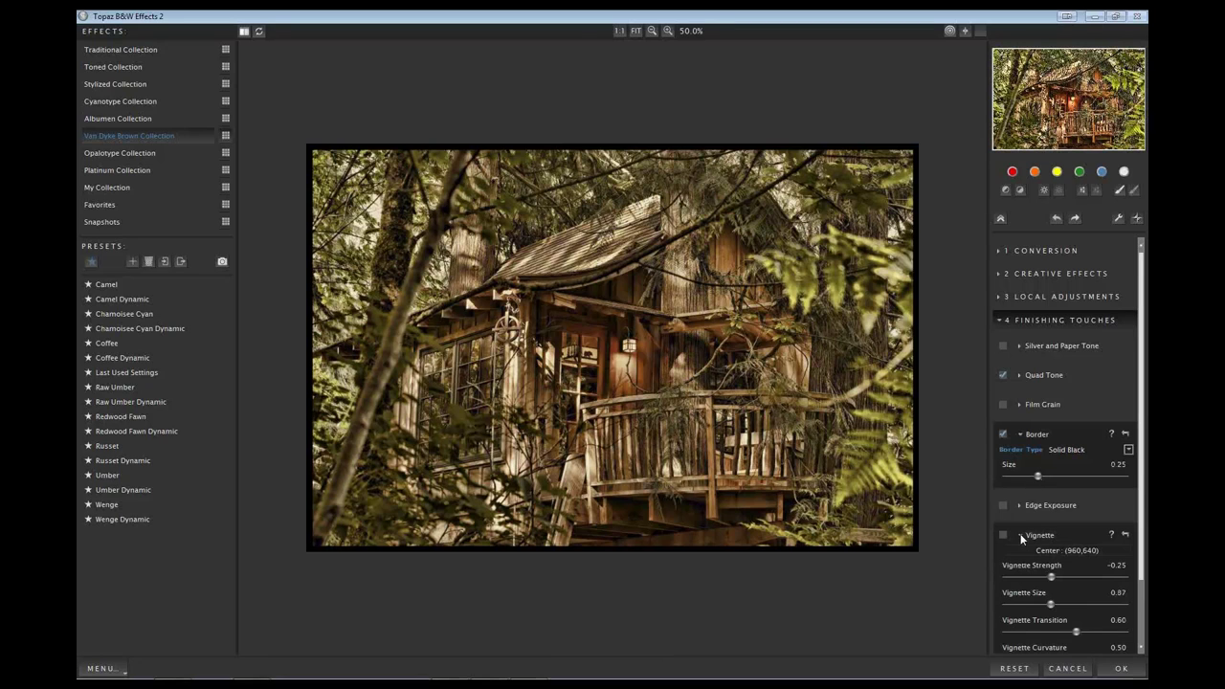
scroll(1021, 538, "down", 1)
left_click(1005, 494)
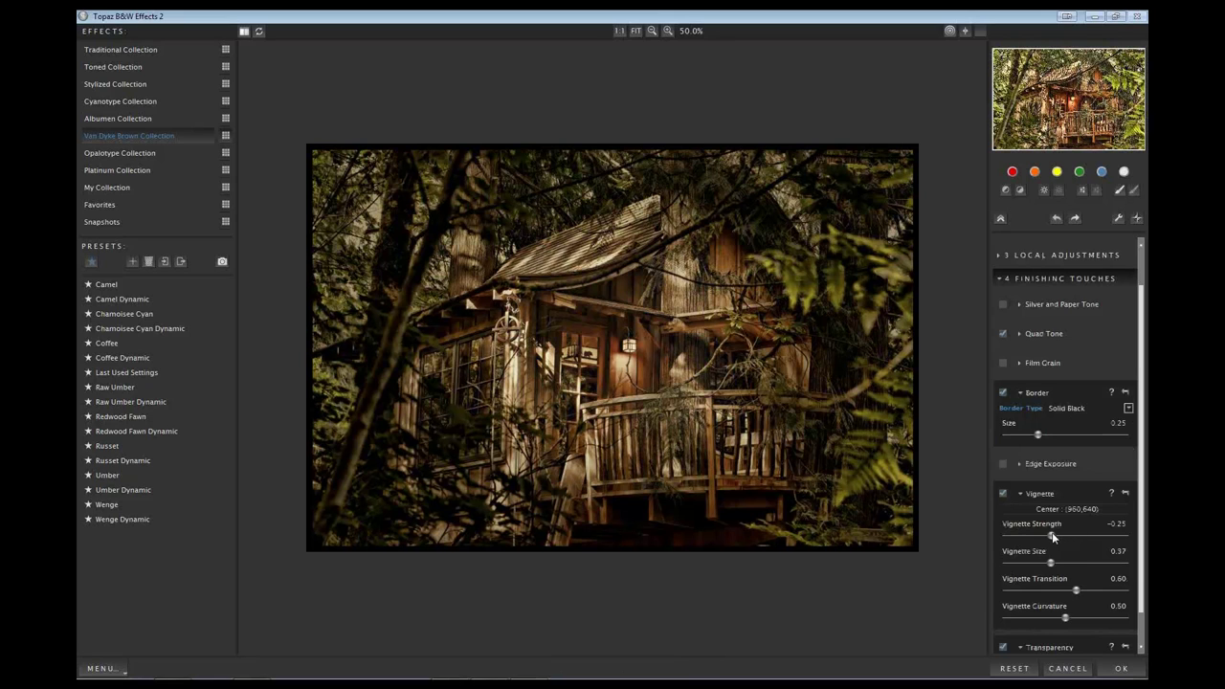
left_click_drag(1052, 533, 999, 535)
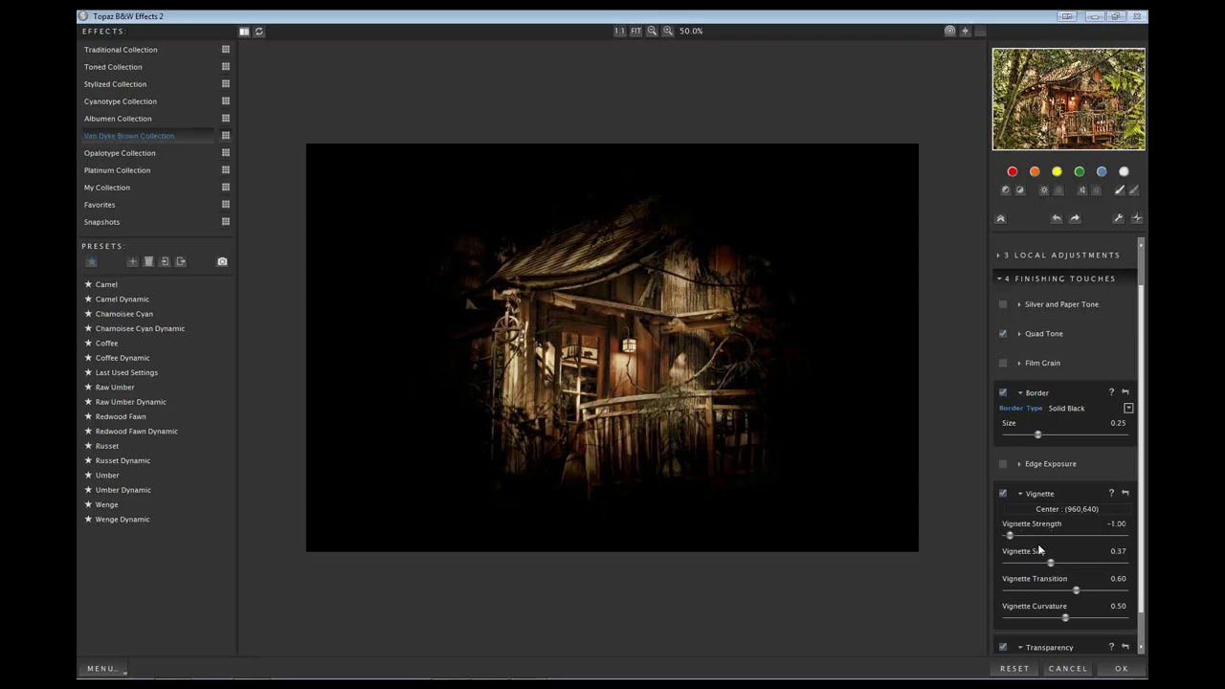
Set the Vignette Size to 0.70, the Vignette Transition to 0.70 and the Vignette Curvature to 0.31
scroll(1038, 544, "down", 1)
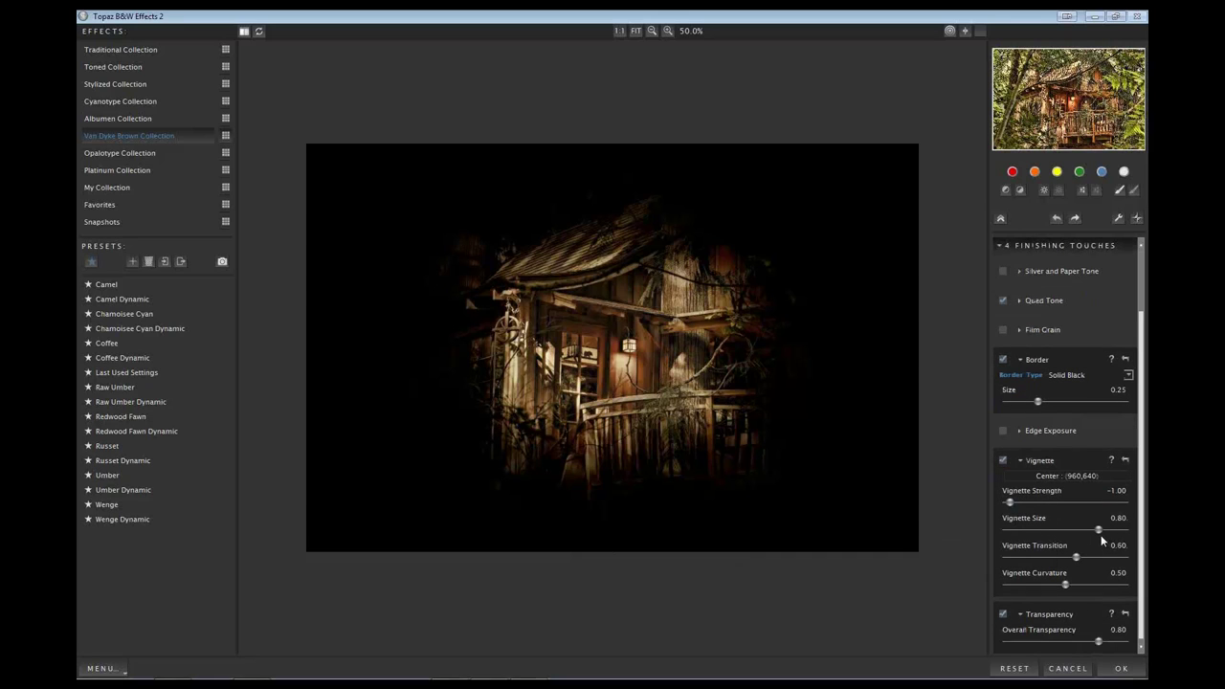
left_click(1096, 531)
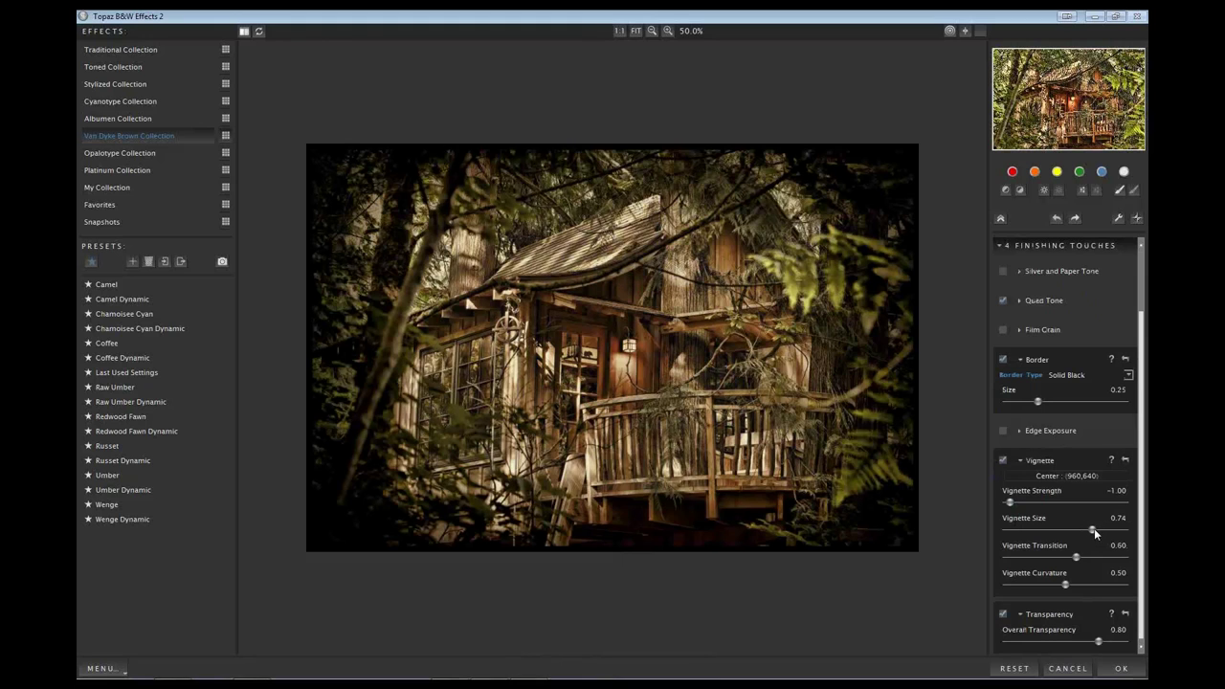
left_click_drag(1092, 533, 1090, 535)
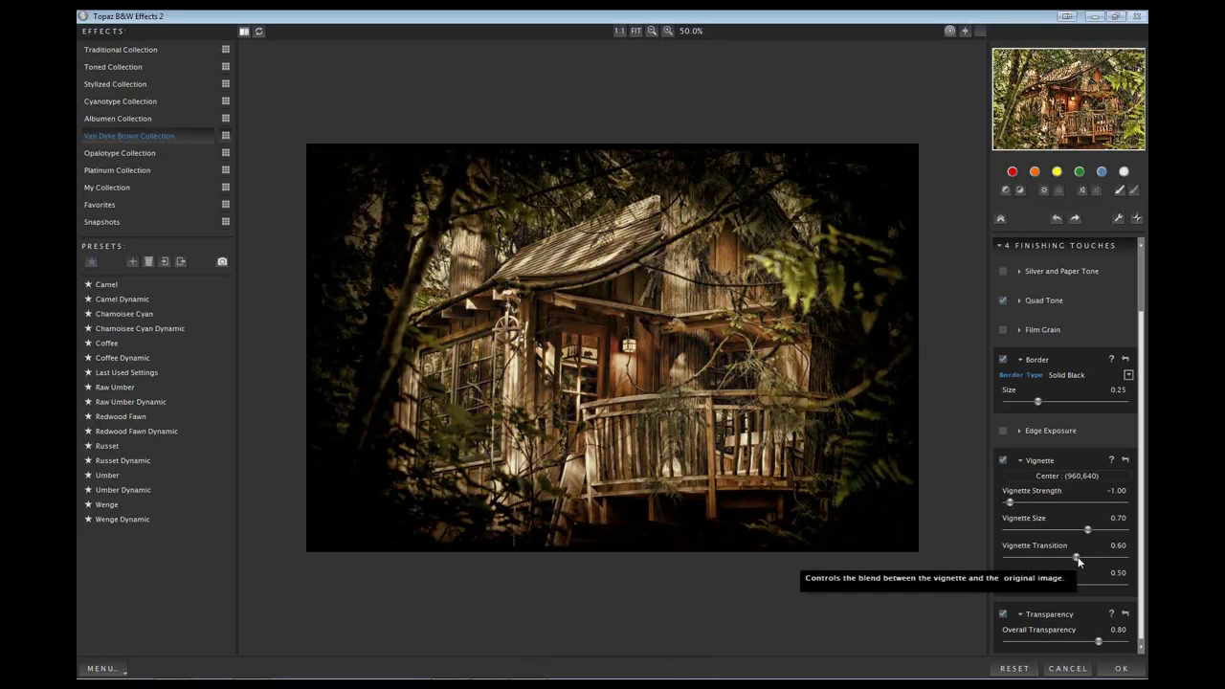
left_click_drag(1078, 562, 1071, 558)
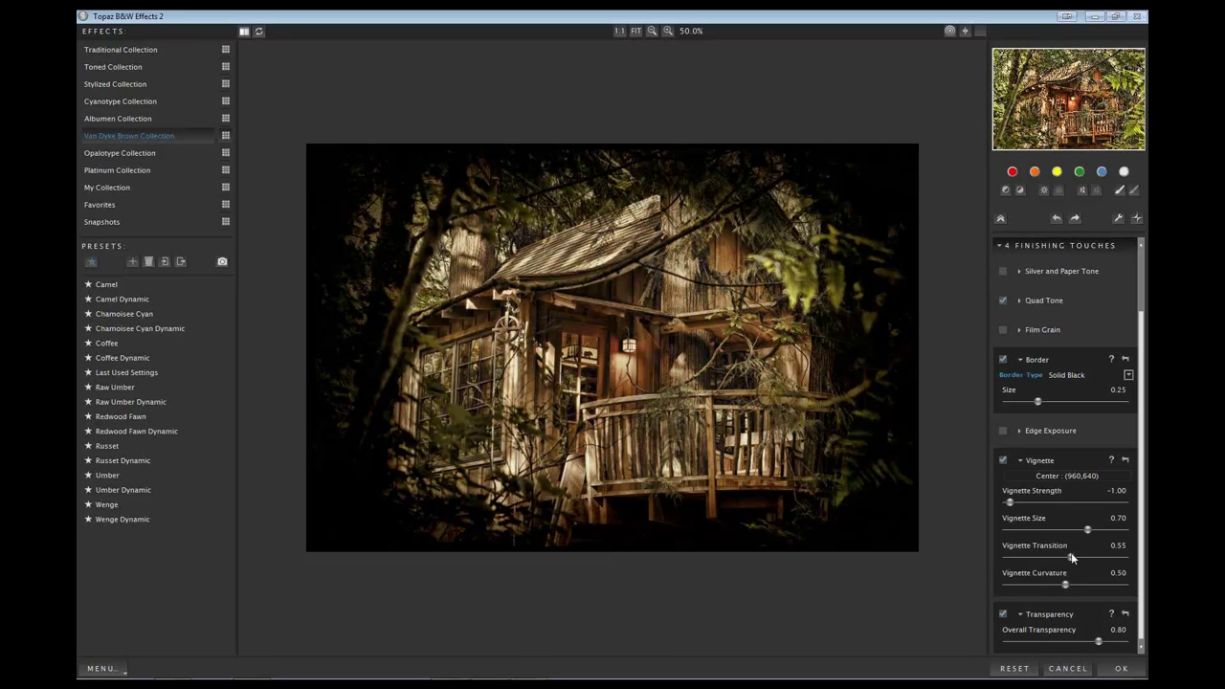
left_click_drag(1075, 558, 1037, 584)
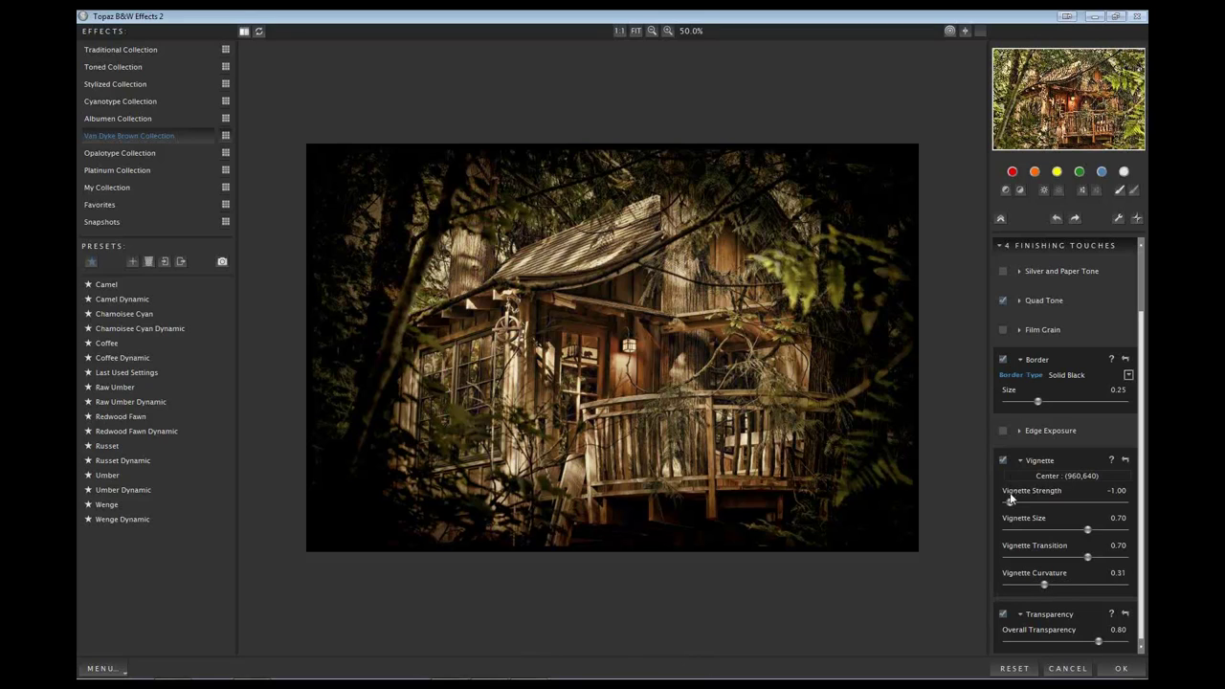
Soften the vignette by setting its strength to -0.22, and apply the B&W Effects result to the treehouse photo
left_click_drag(1010, 501, 1039, 509)
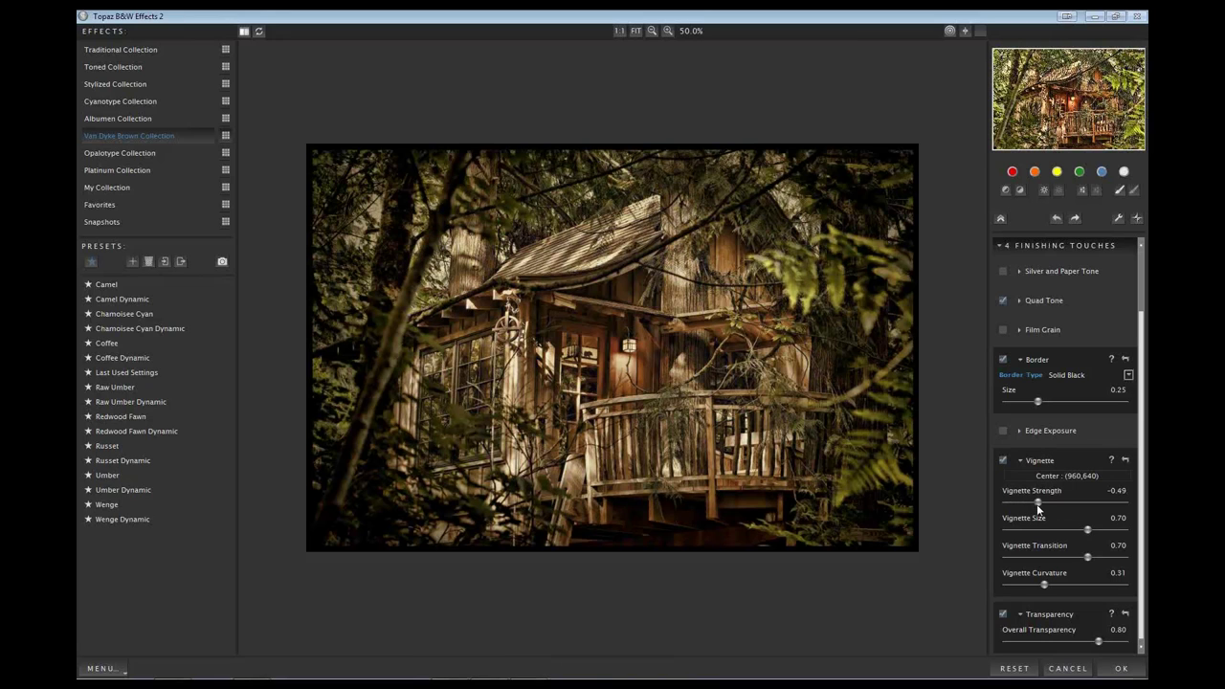
left_click_drag(1038, 509, 1057, 515)
left_click_drag(1064, 507, 1054, 507)
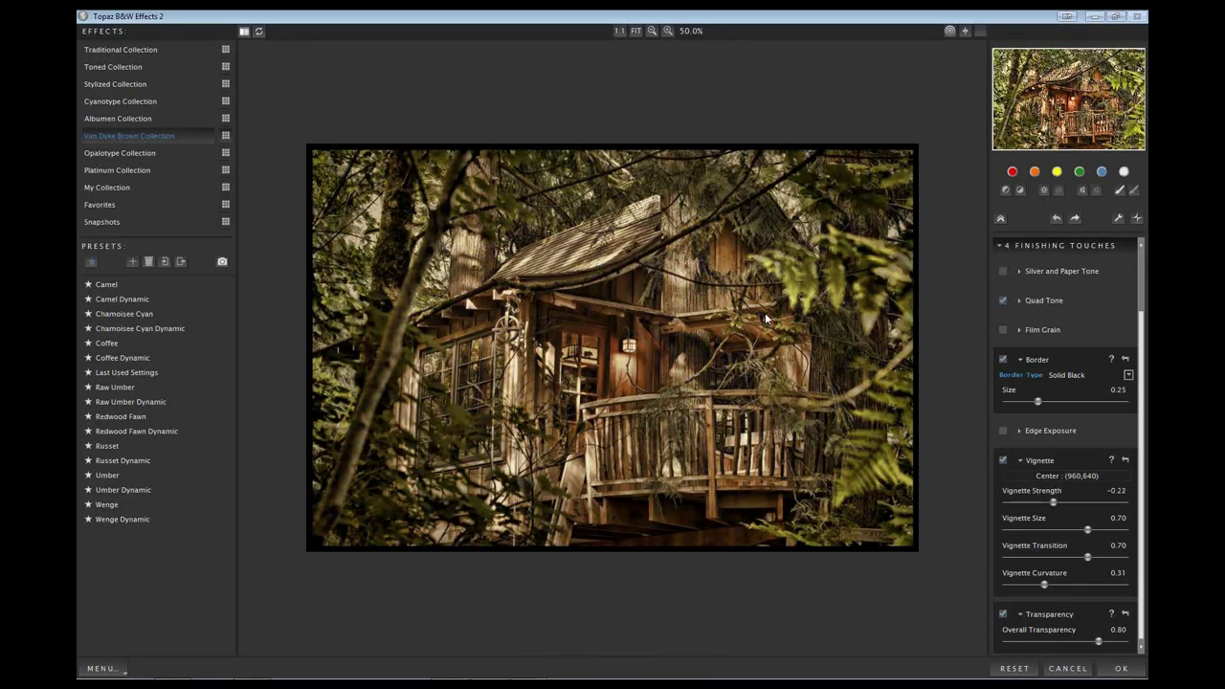
left_click(1108, 672)
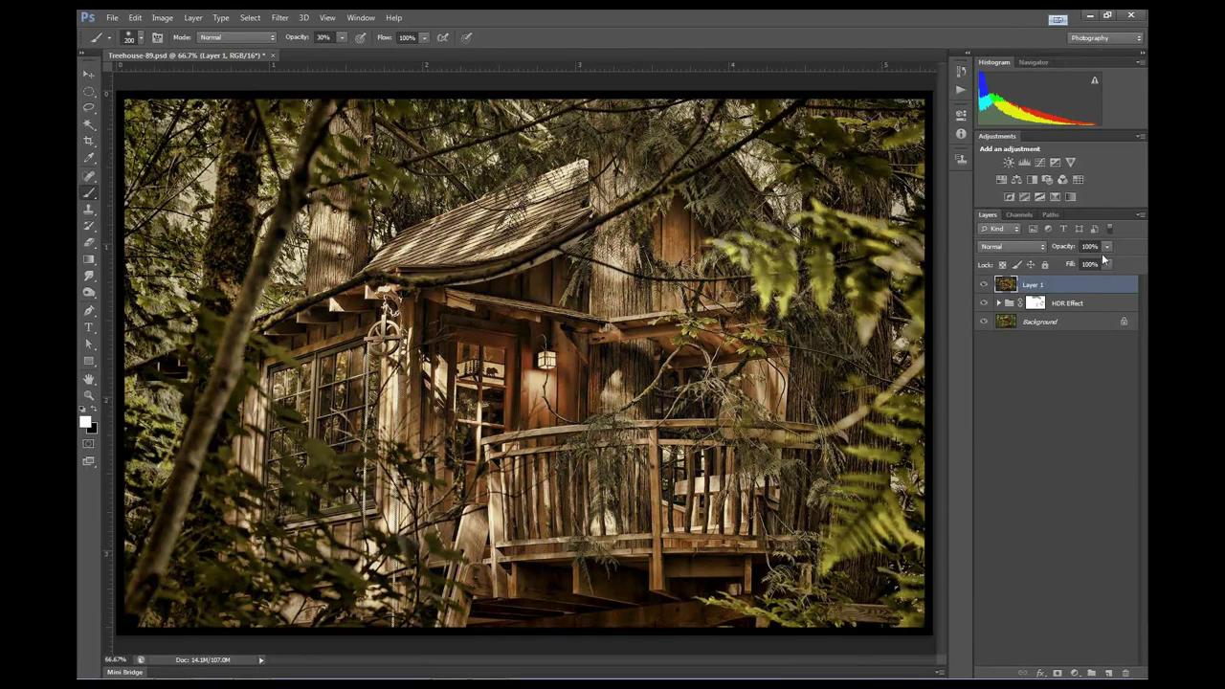
Reduce the opacity of Layer 1 to 90%
left_click(1107, 248)
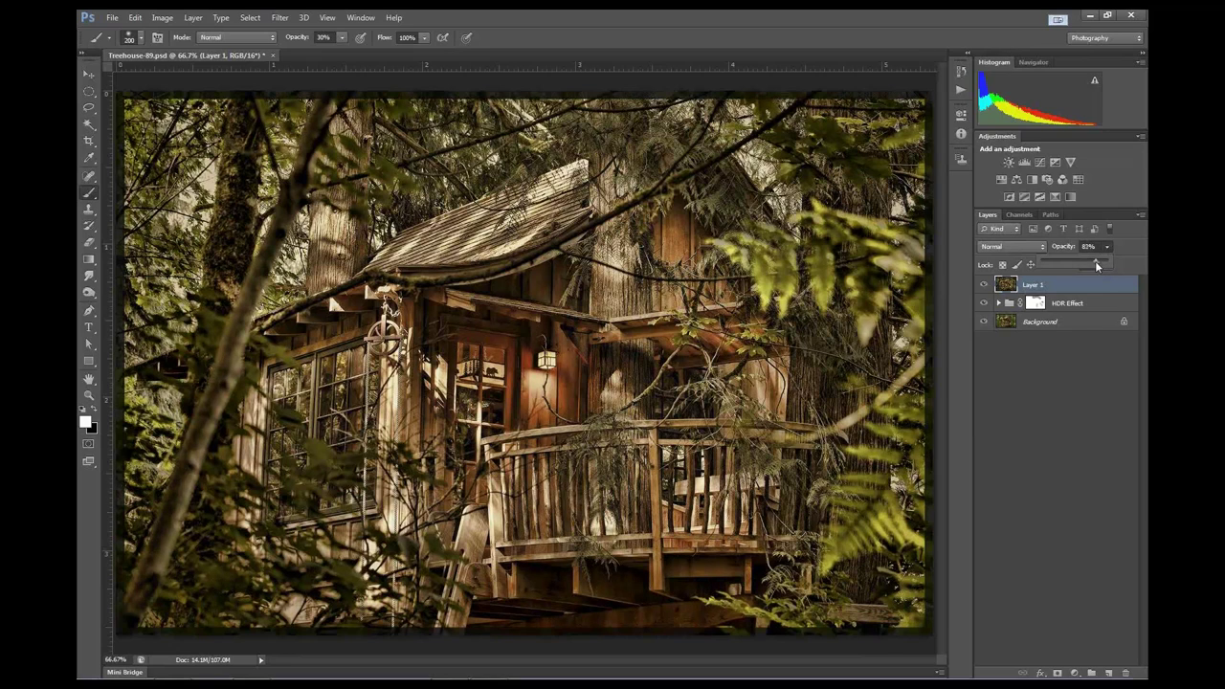
left_click_drag(1096, 262, 1102, 265)
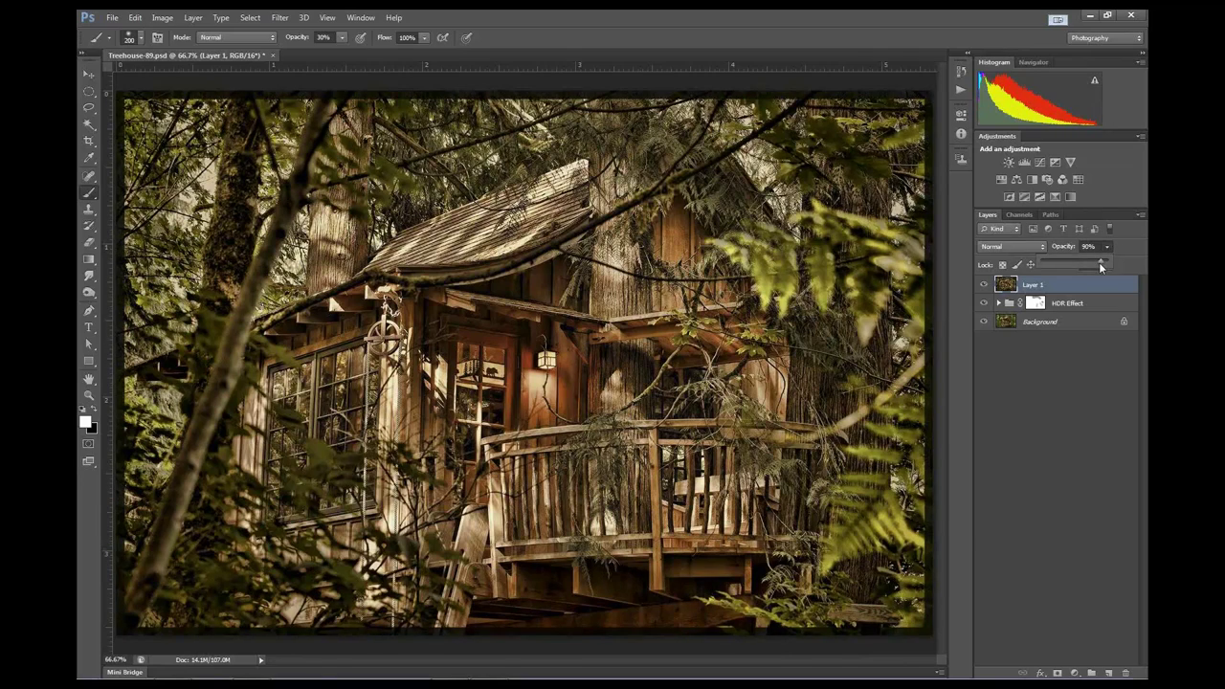
Examine the semi-transparent border up close along the upper edge and corner of the photo, and return to the full-image view
scroll(663, 98, "up", 1)
scroll(663, 98, "up", 3)
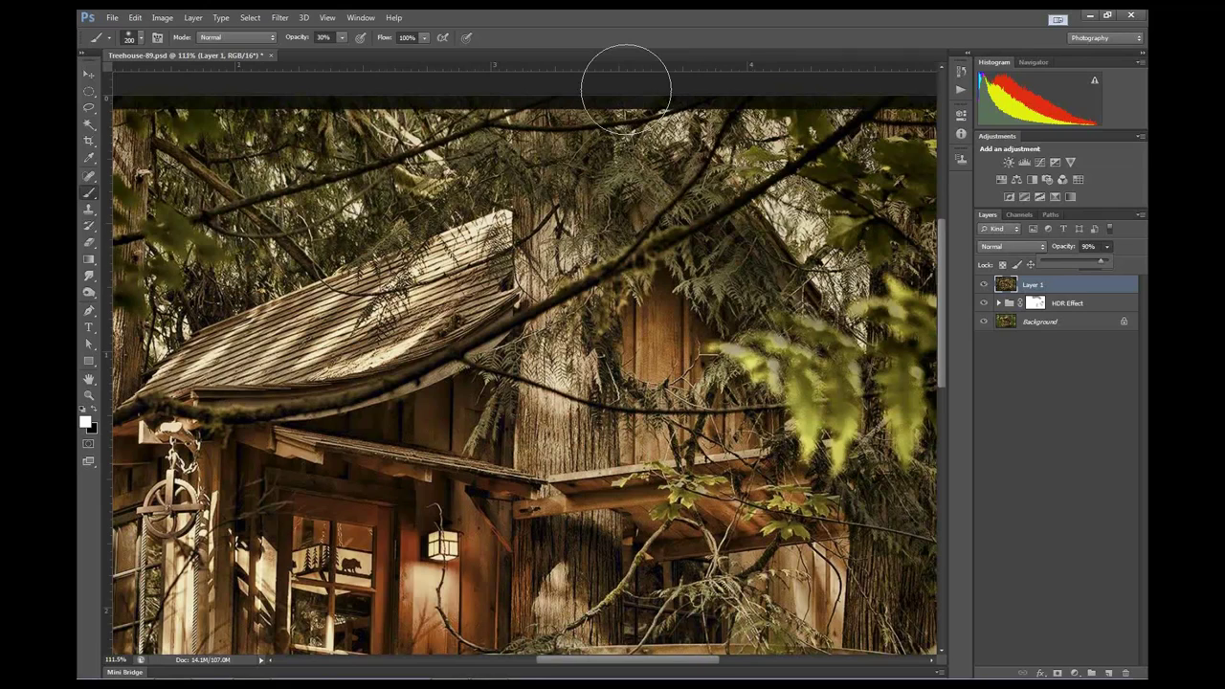
scroll(627, 89, "up", 5)
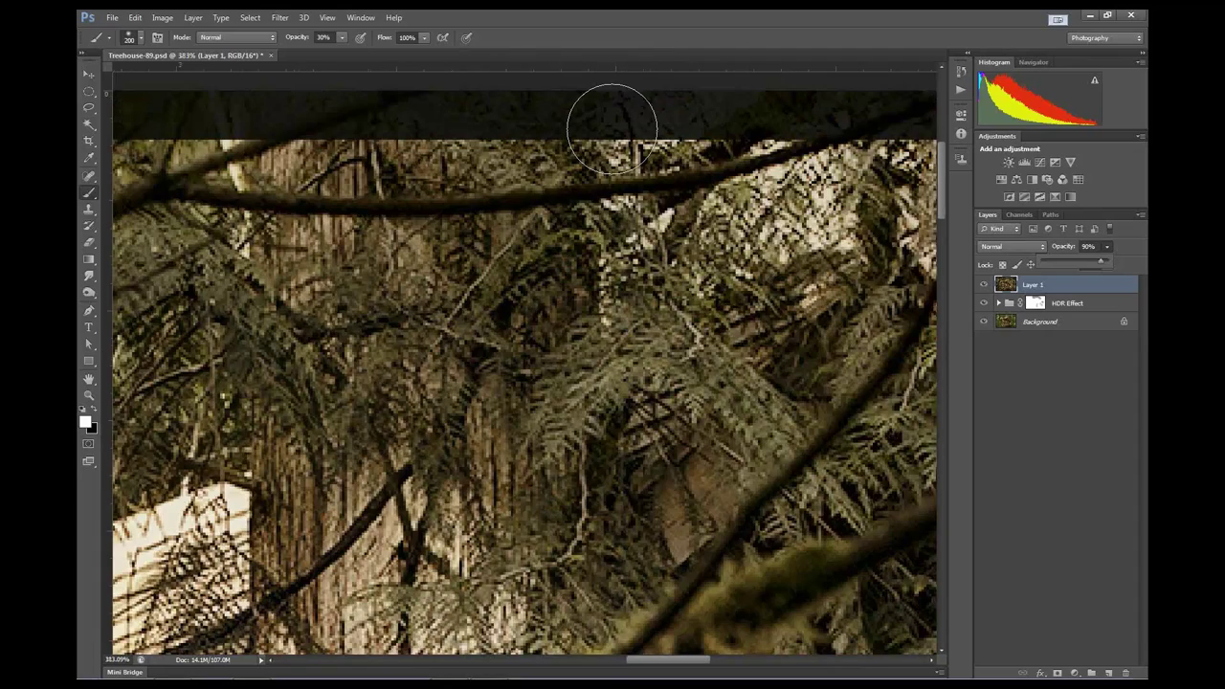
scroll(613, 129, "up", 1)
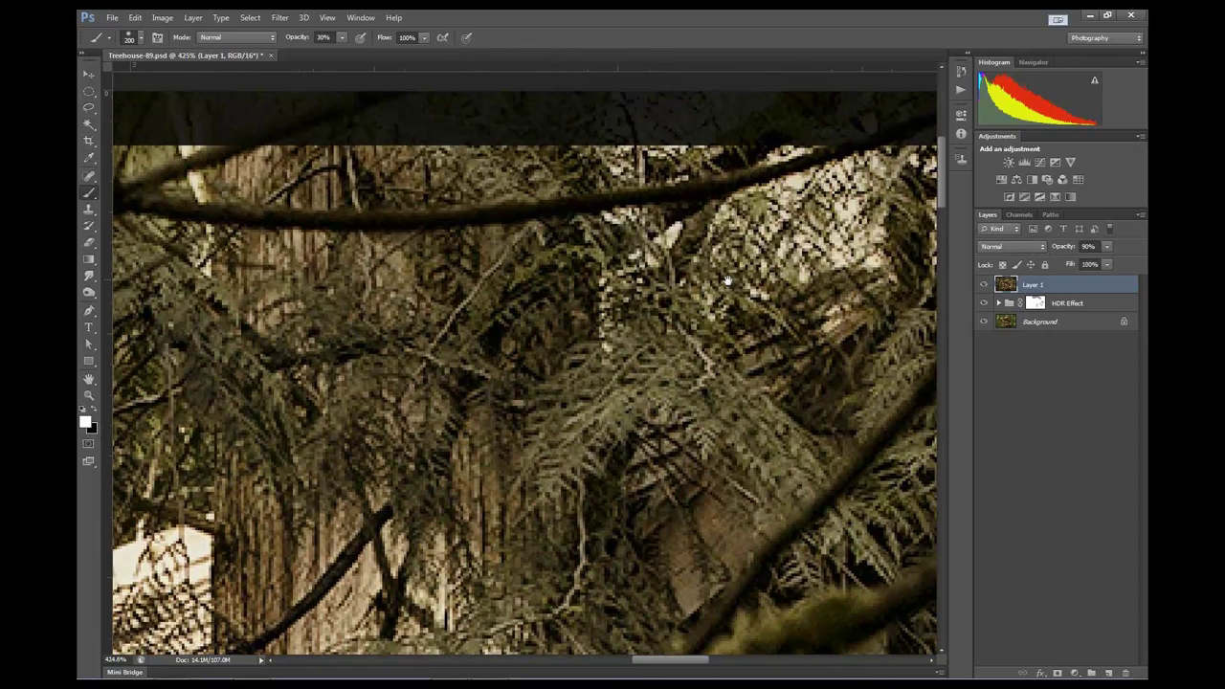
left_click_drag(727, 280, 618, 385)
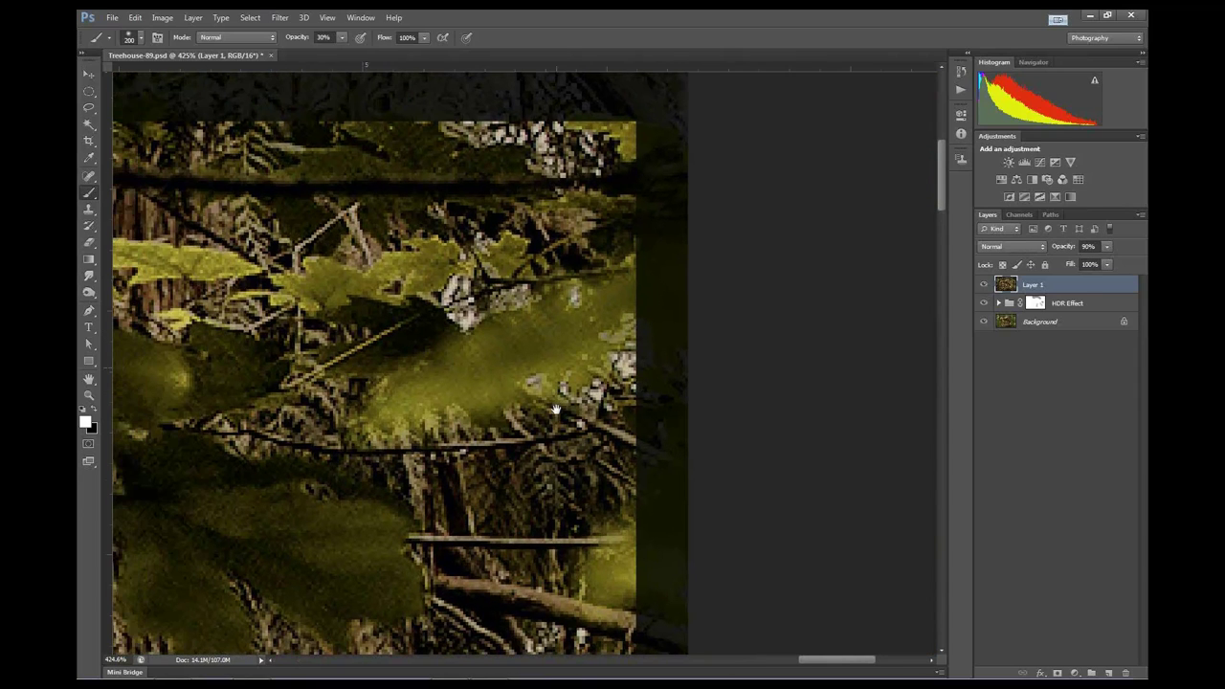
left_click_drag(555, 409, 90, 383)
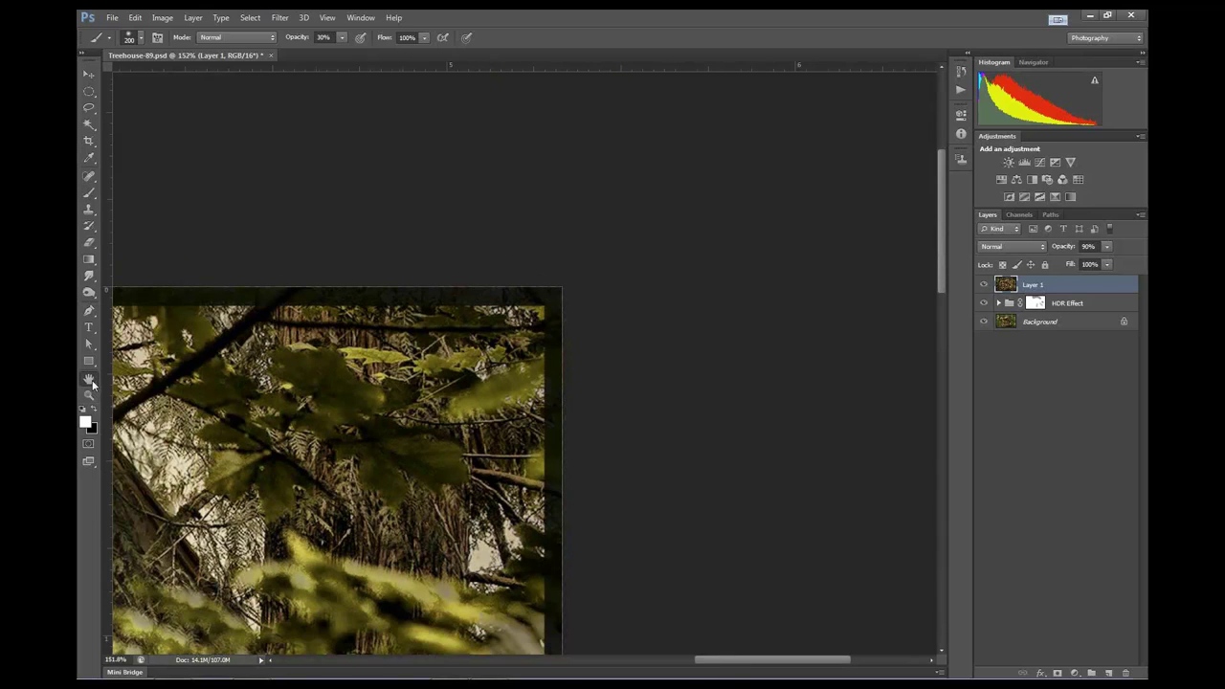
left_click(90, 381)
double_click(90, 381)
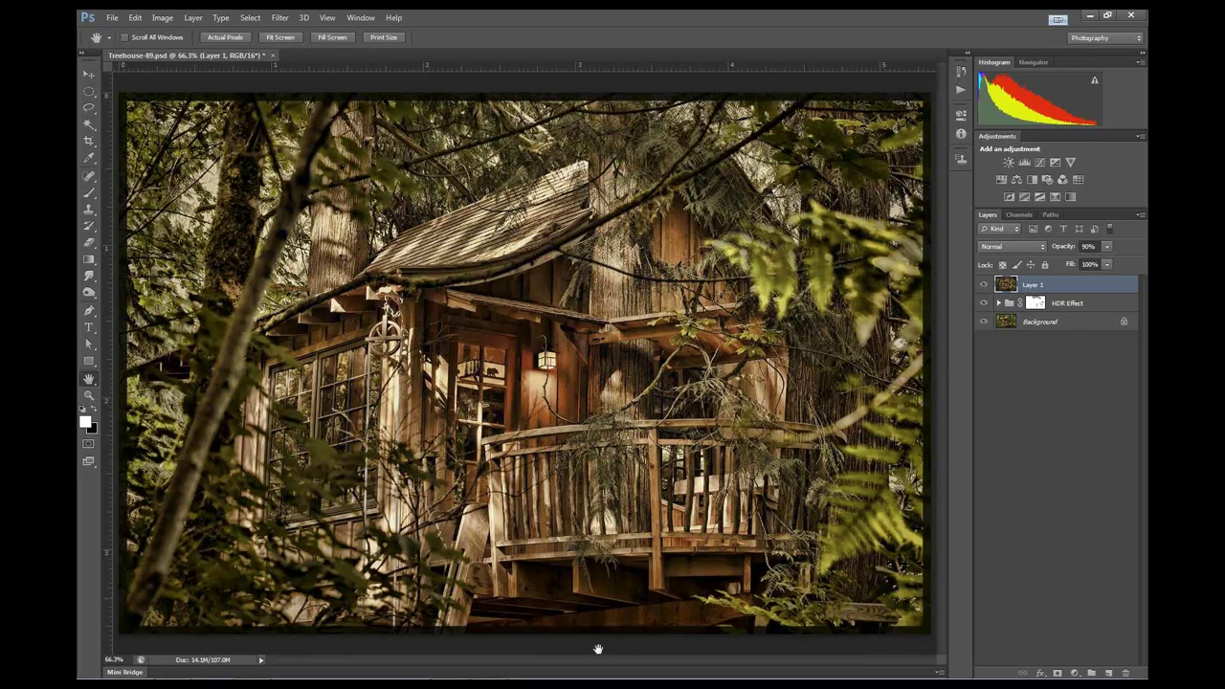
Compare the finished treehouse edit with the original by showing only the Background layer and restoring the other layers
left_click(987, 323, "alt")
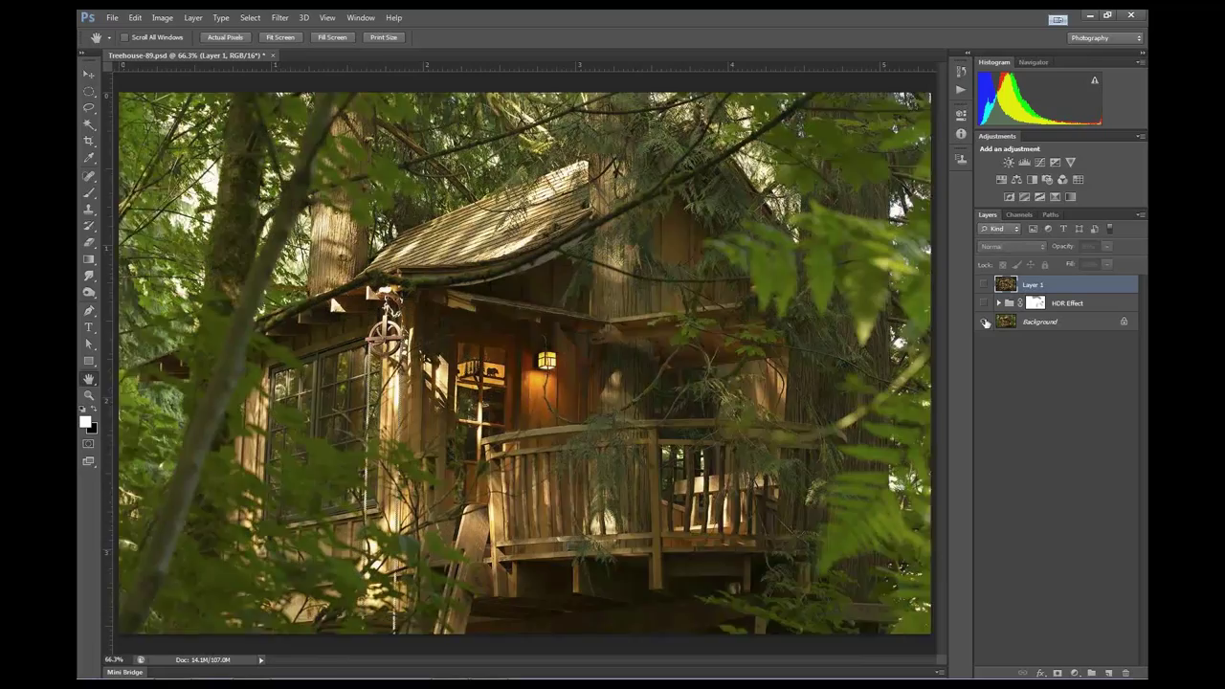
left_click(987, 322, "alt")
left_click(987, 322, "alt")
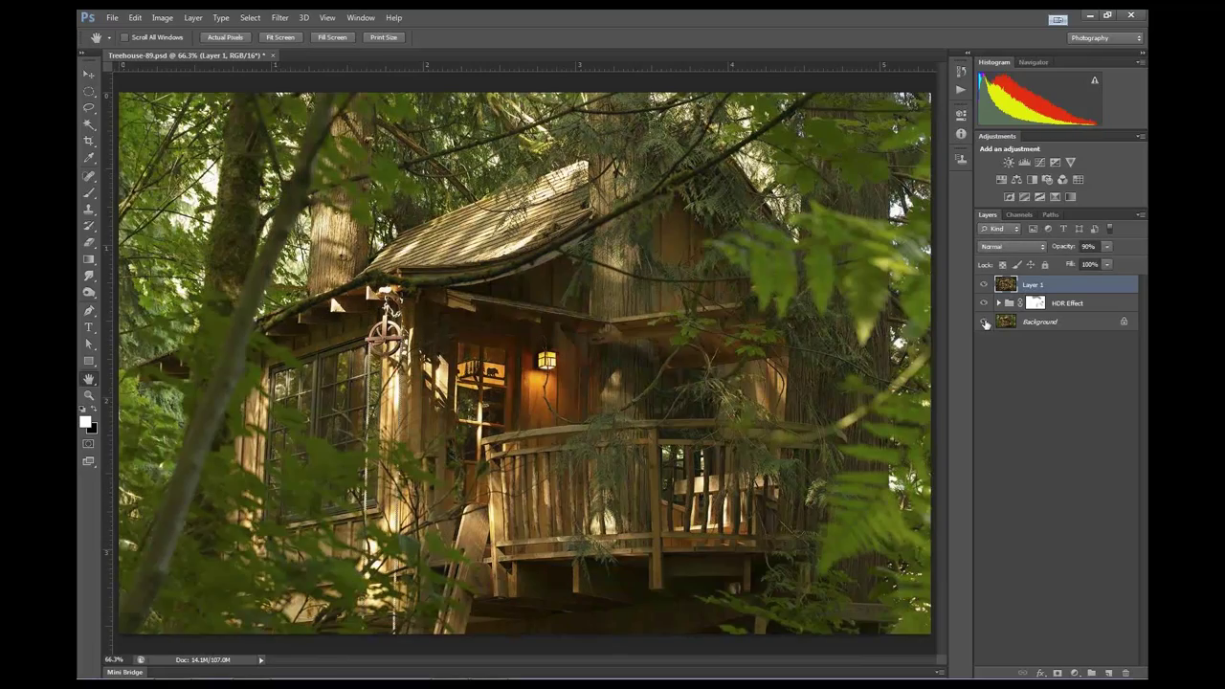
left_click(987, 322, "alt")
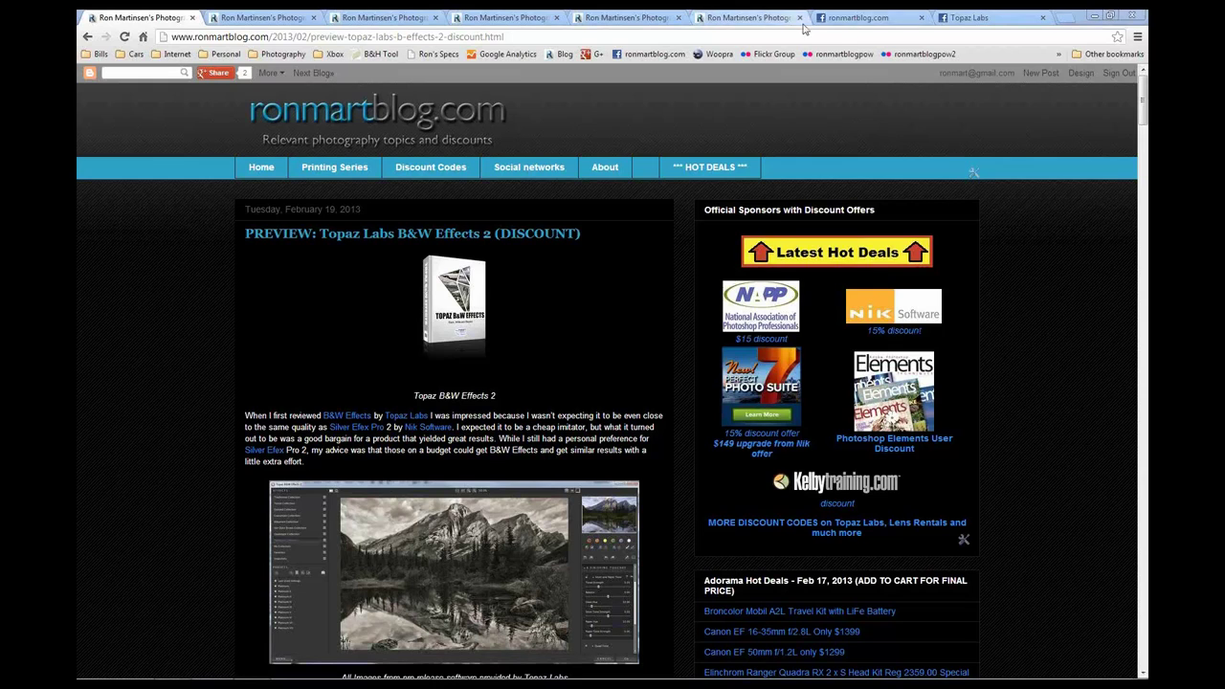
In the browser, view the ronmartblog.com Facebook page and read through the Topaz Labs B&W Effects 2 preview article
left_click(833, 19)
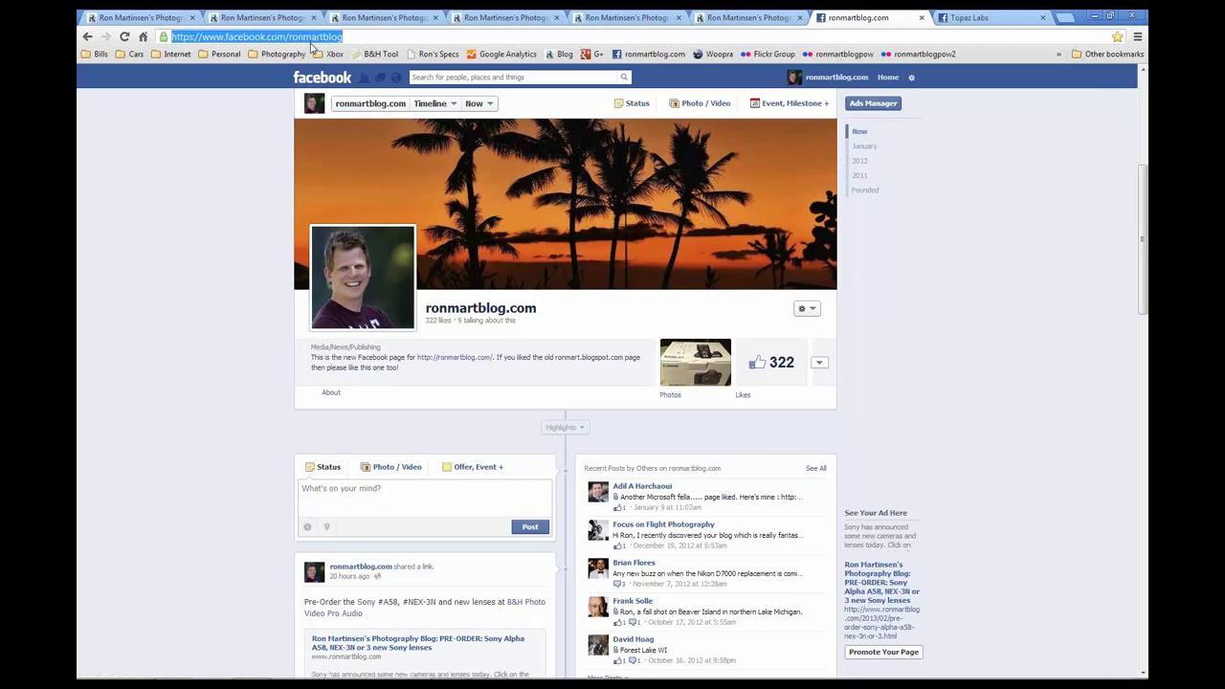
left_click(164, 20)
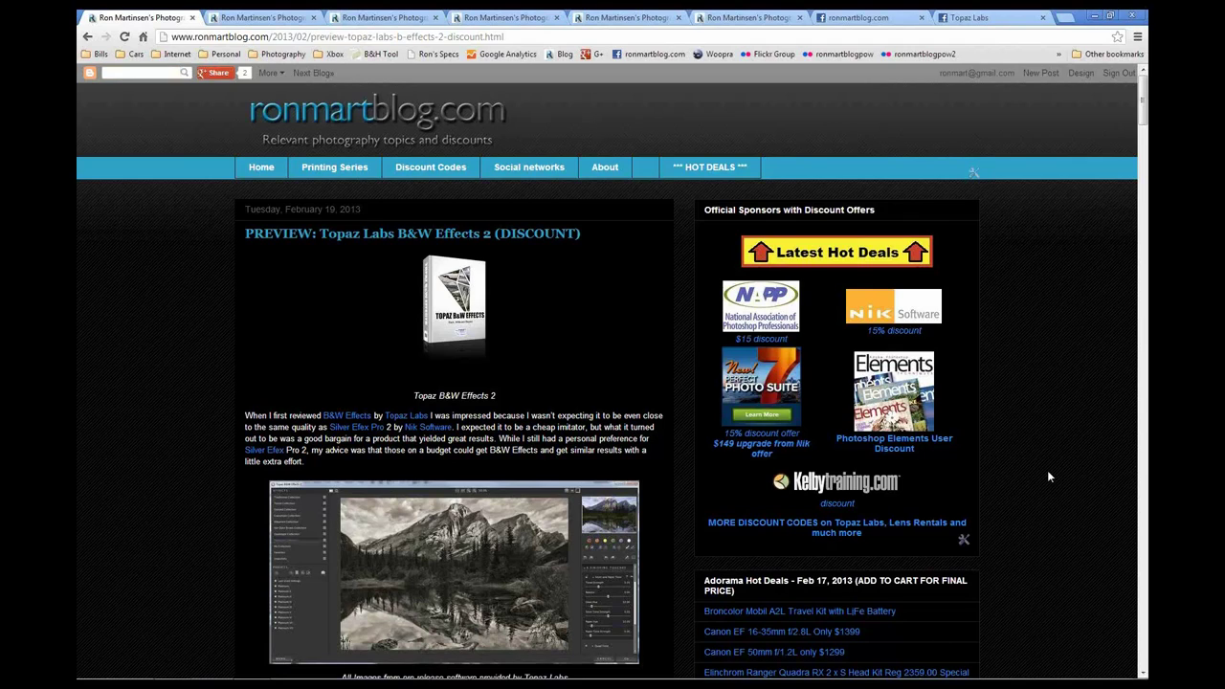
scroll(1048, 470, "down", 12)
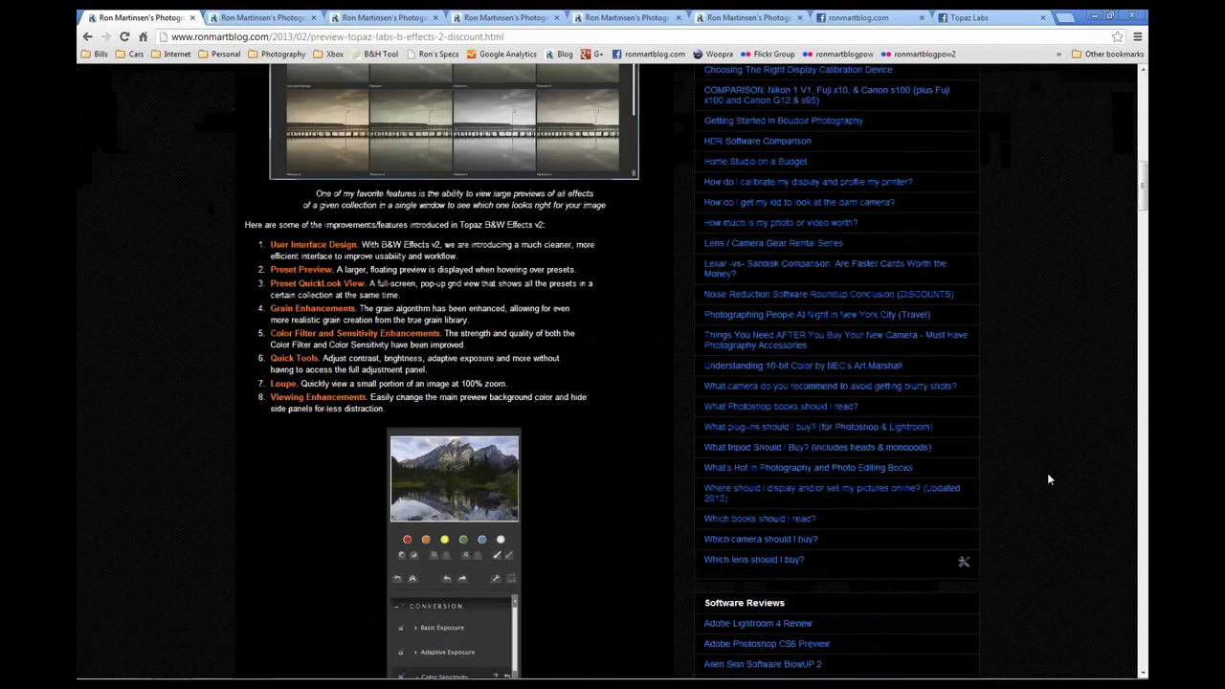
scroll(1049, 478, "down", 9)
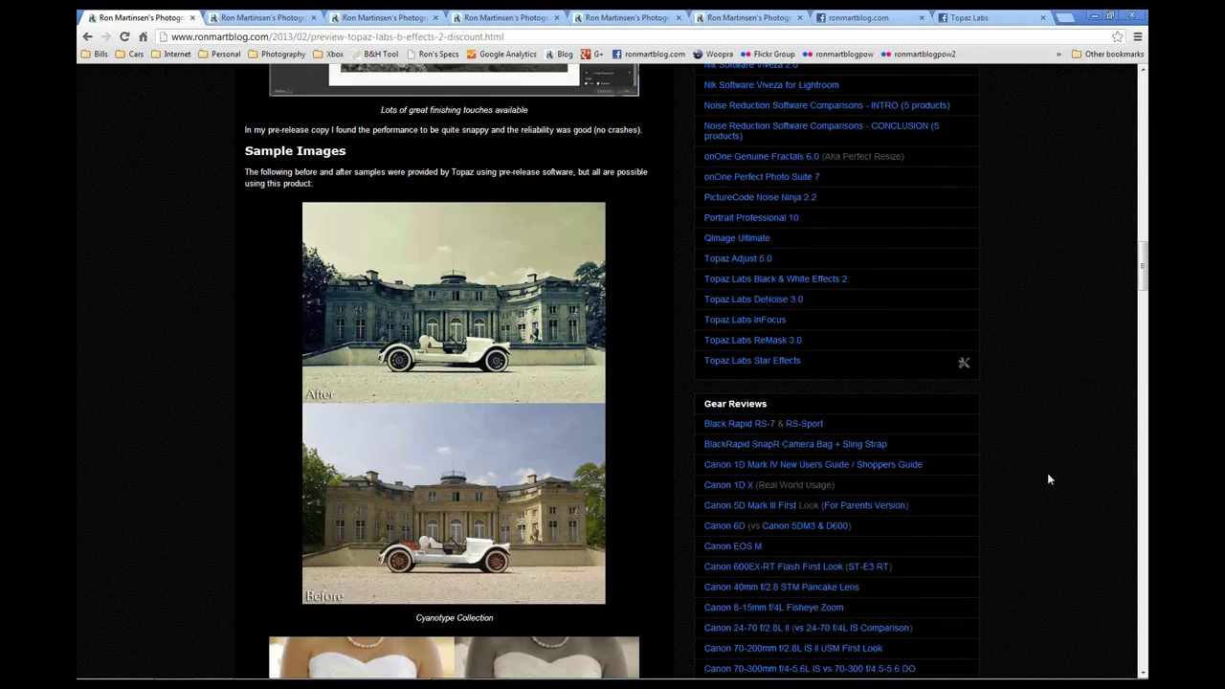
scroll(1047, 472, "down", 3)
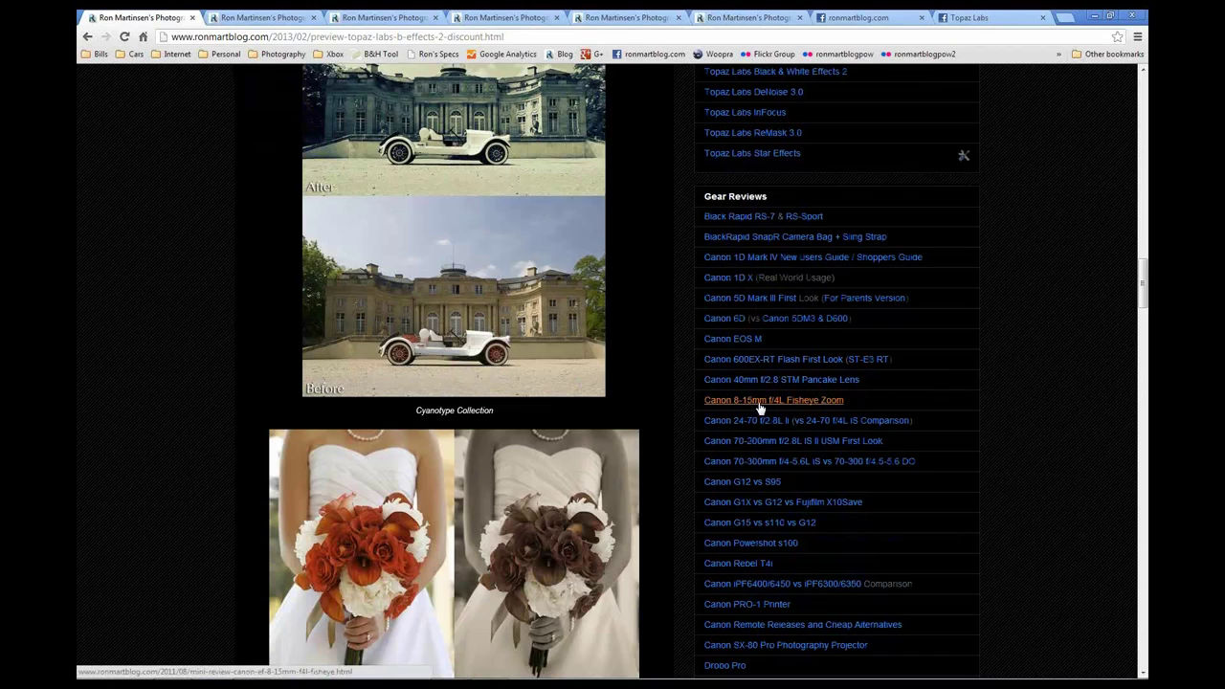
Open the Canon 8-15mm f/4L Fisheye Zoom review from the gear reviews and return to the B&W Effects 2 article
left_click(760, 409)
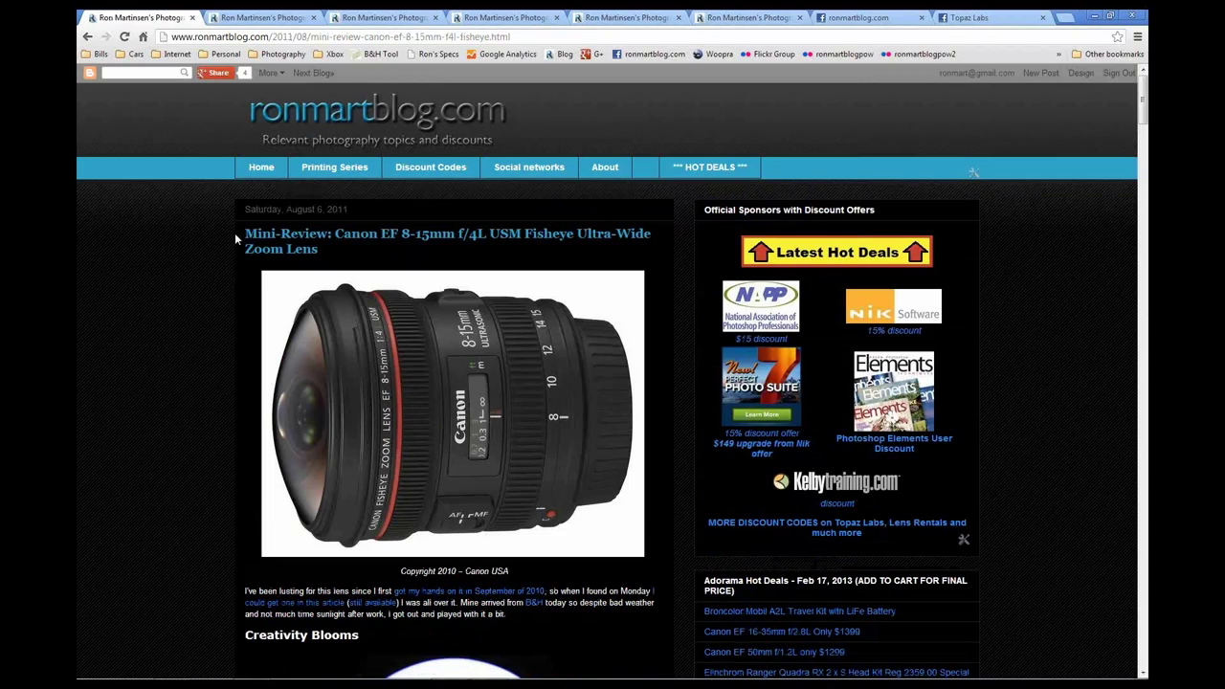
left_click(88, 38)
left_click(88, 38)
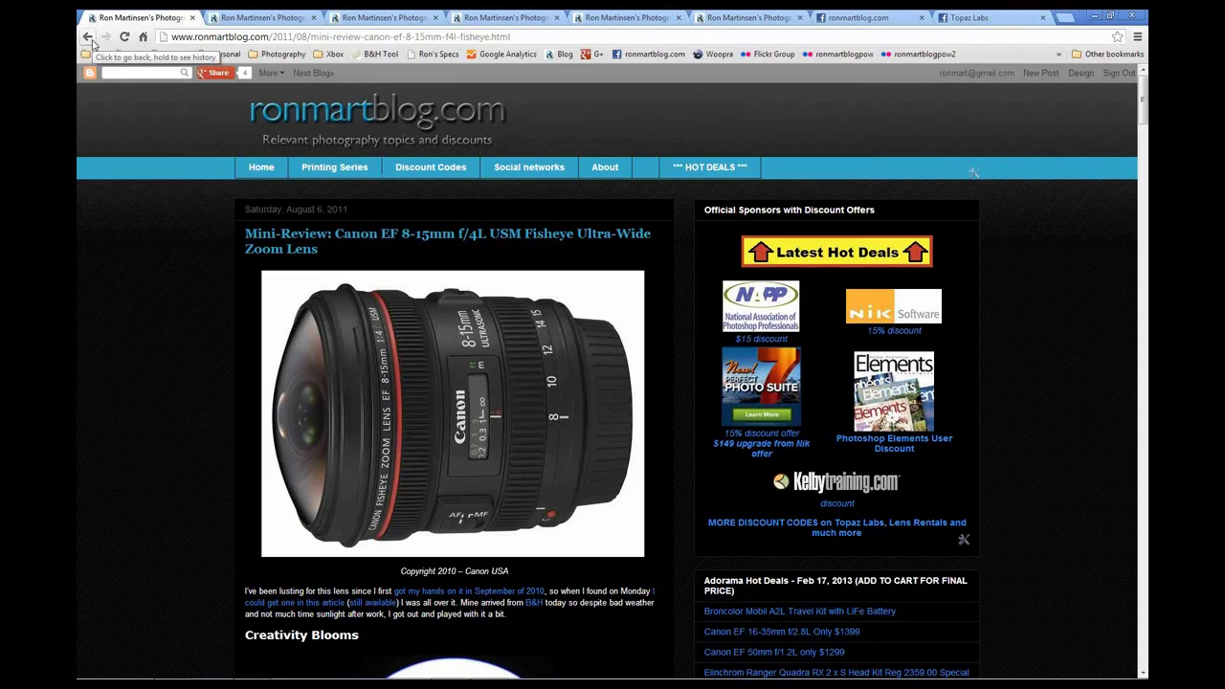
left_click(89, 38)
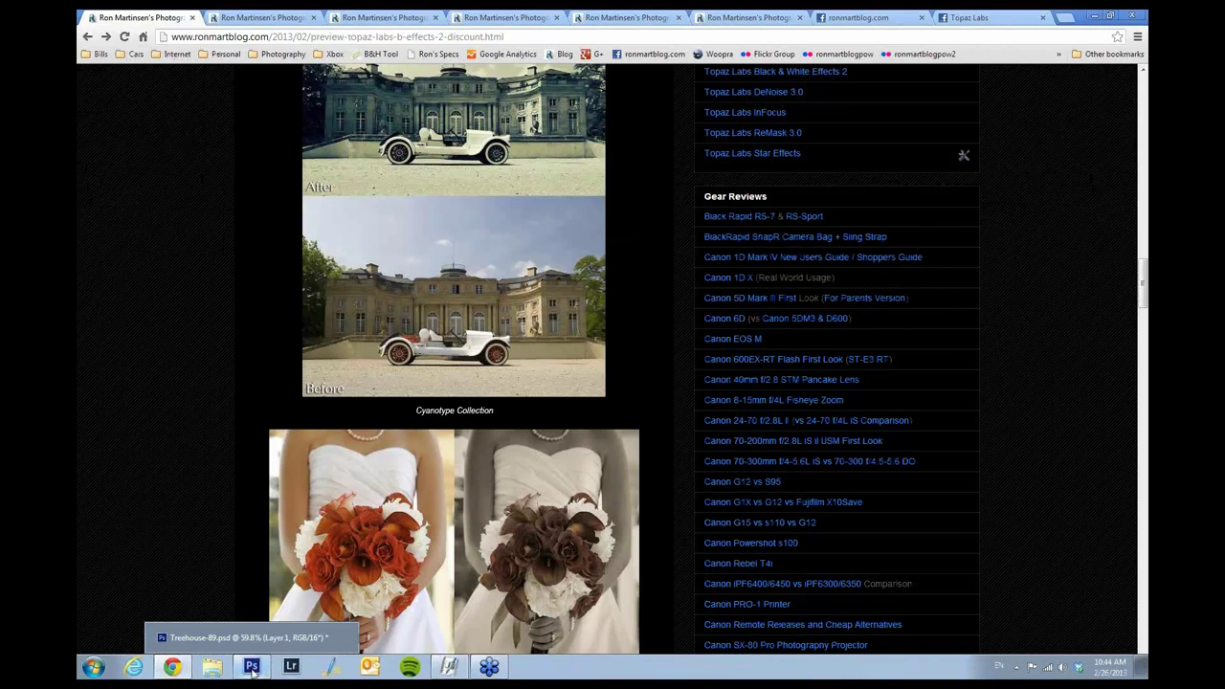
Switch back to Photoshop and inspect the Noise Reduction layer's mask in New York 931-Webinar.psd on its own before restoring the image view
left_click(252, 670)
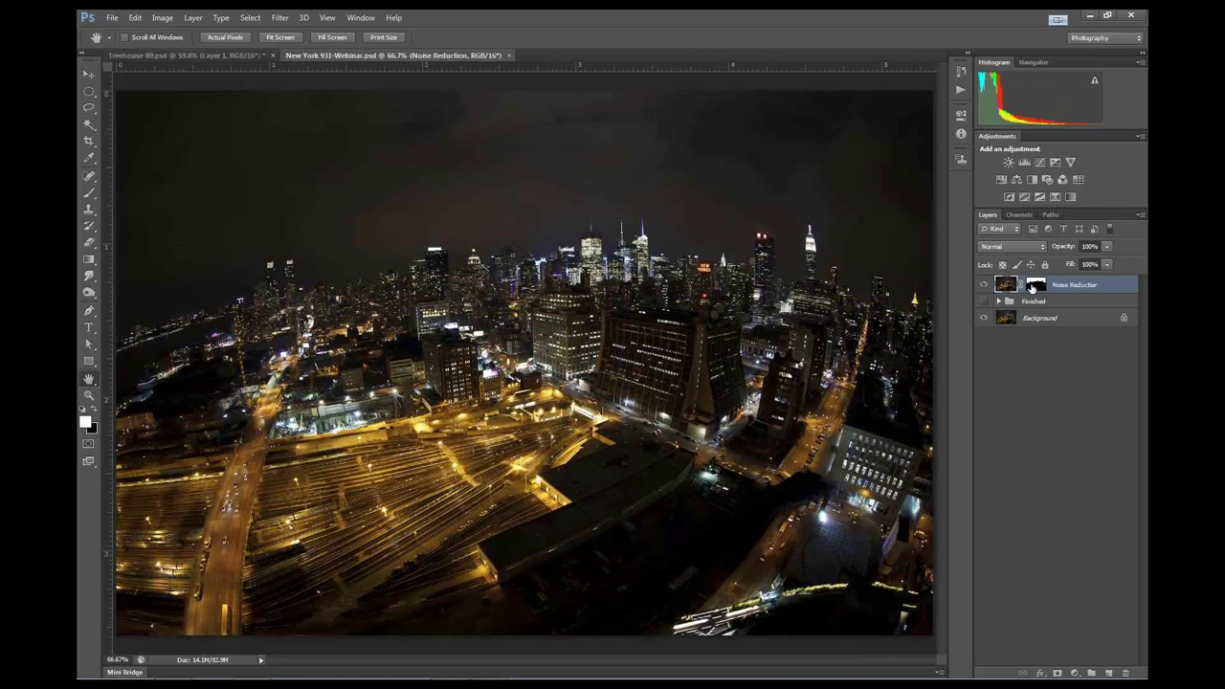
left_click(1032, 288, "alt")
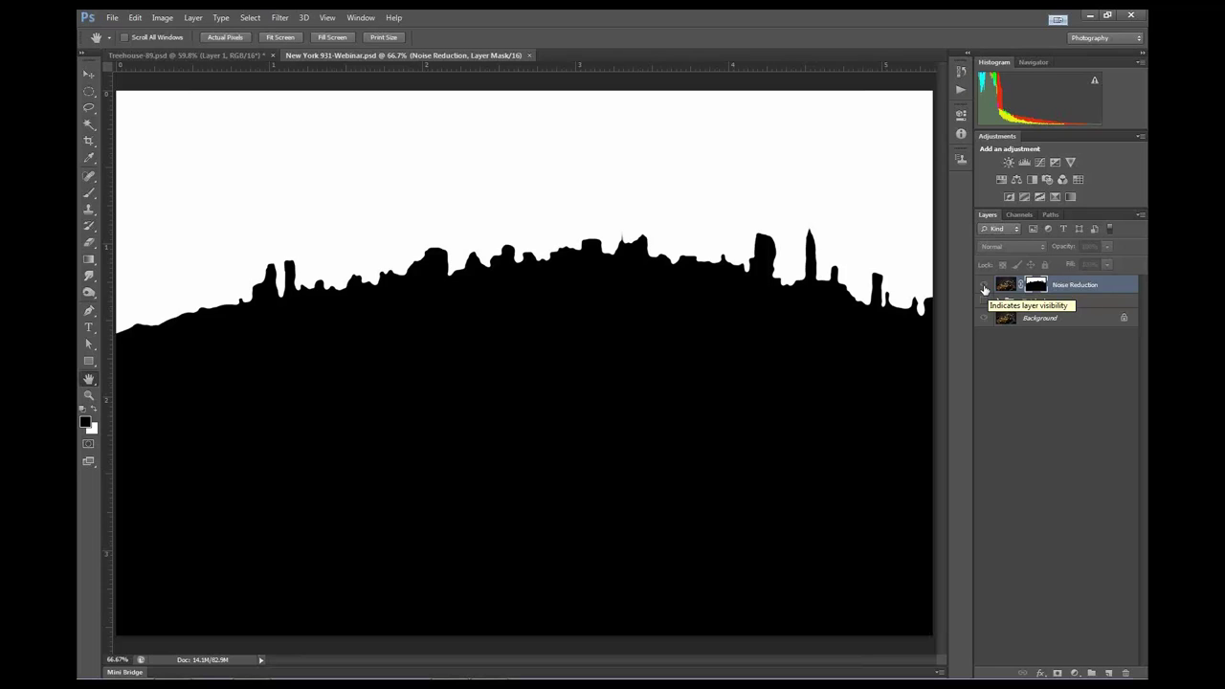
left_click(983, 287)
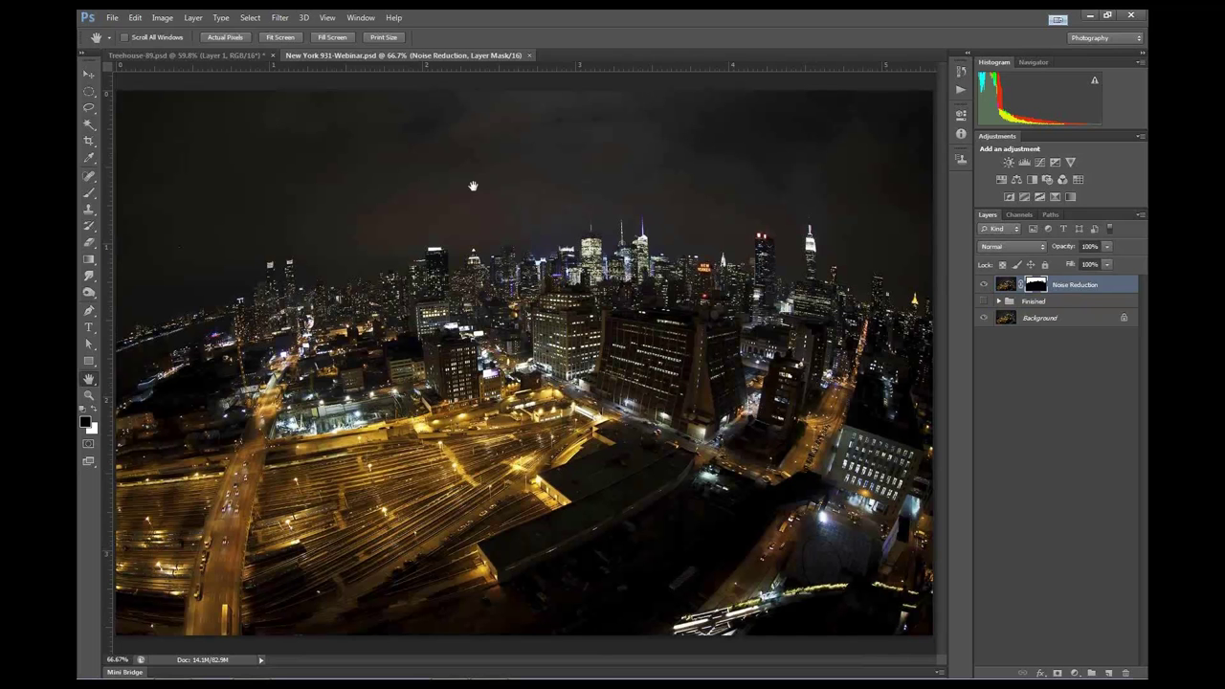
Select the night sky above the skyline with the Quick Selection tool and check the selection in Quick Mask mode
left_click(89, 125)
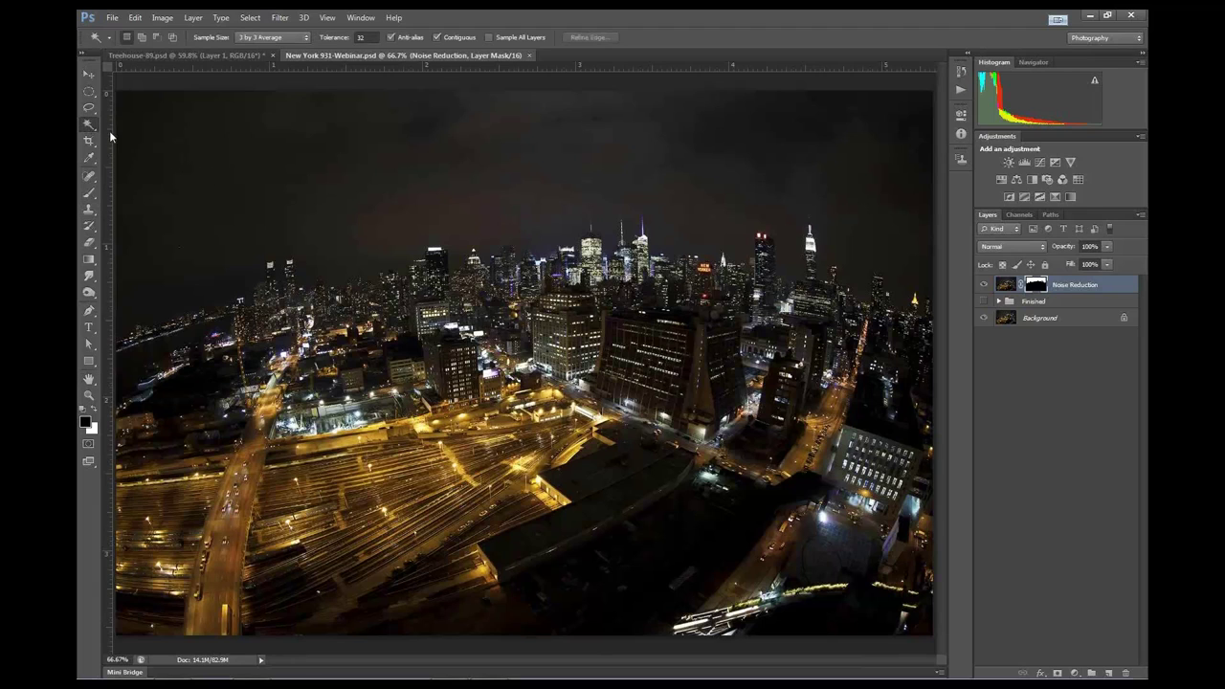
mouse_move(92, 128)
left_mouse_down()
mouse_move(122, 137)
mouse_move(124, 123)
left_mouse_up()
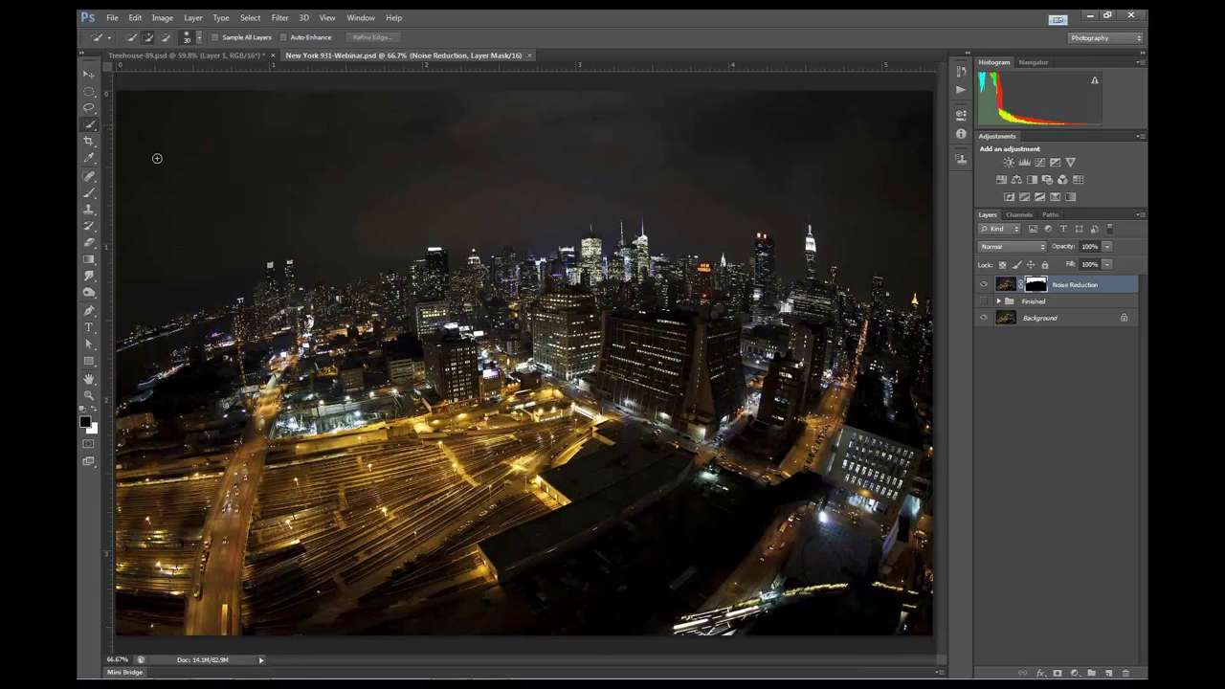
mouse_move(145, 205)
left_mouse_down()
mouse_move(552, 212)
mouse_move(914, 239)
left_mouse_up()
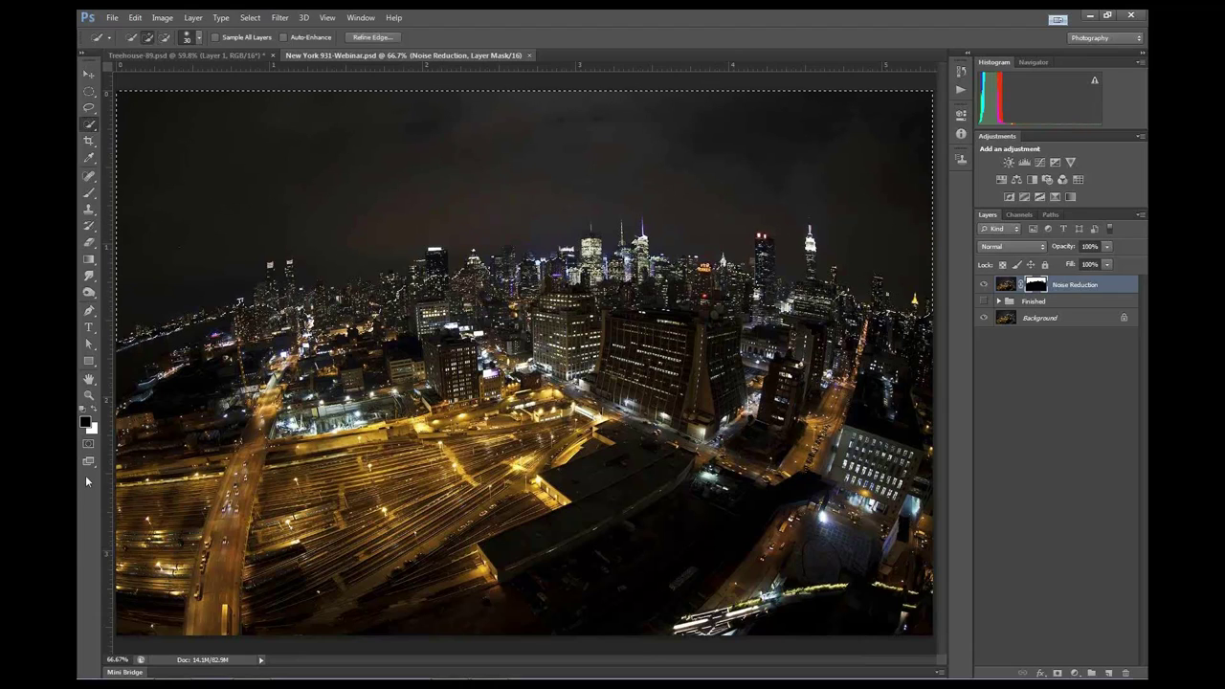
key("q")
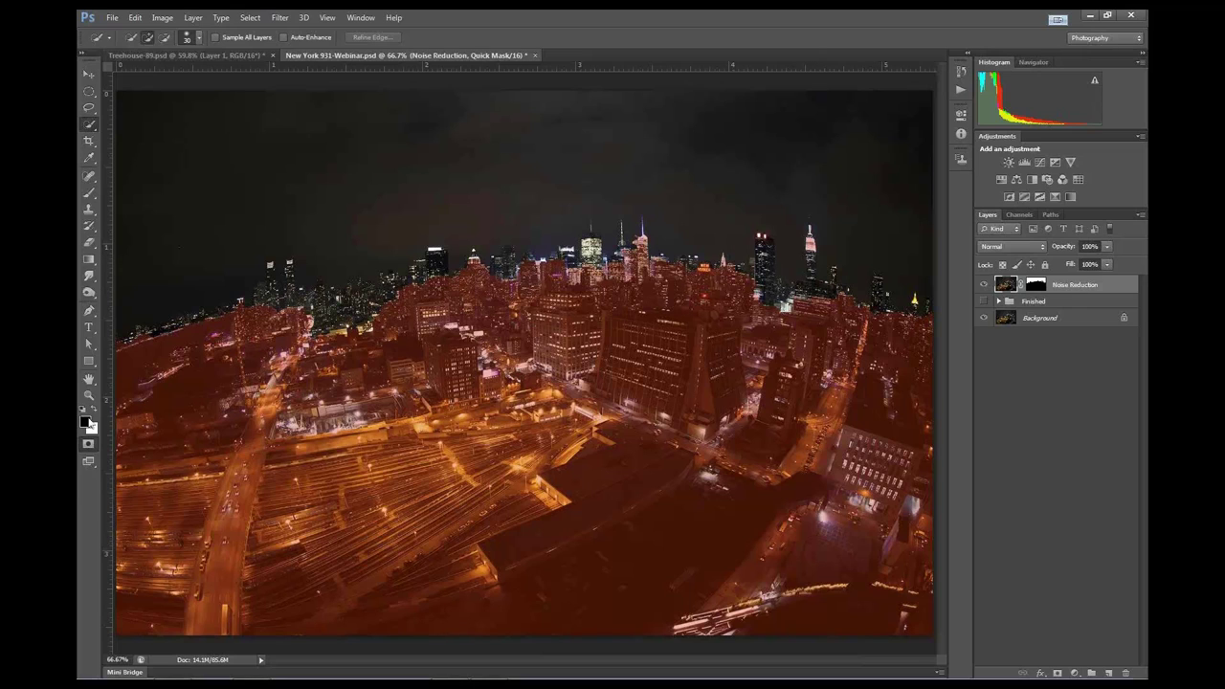
left_click(89, 443)
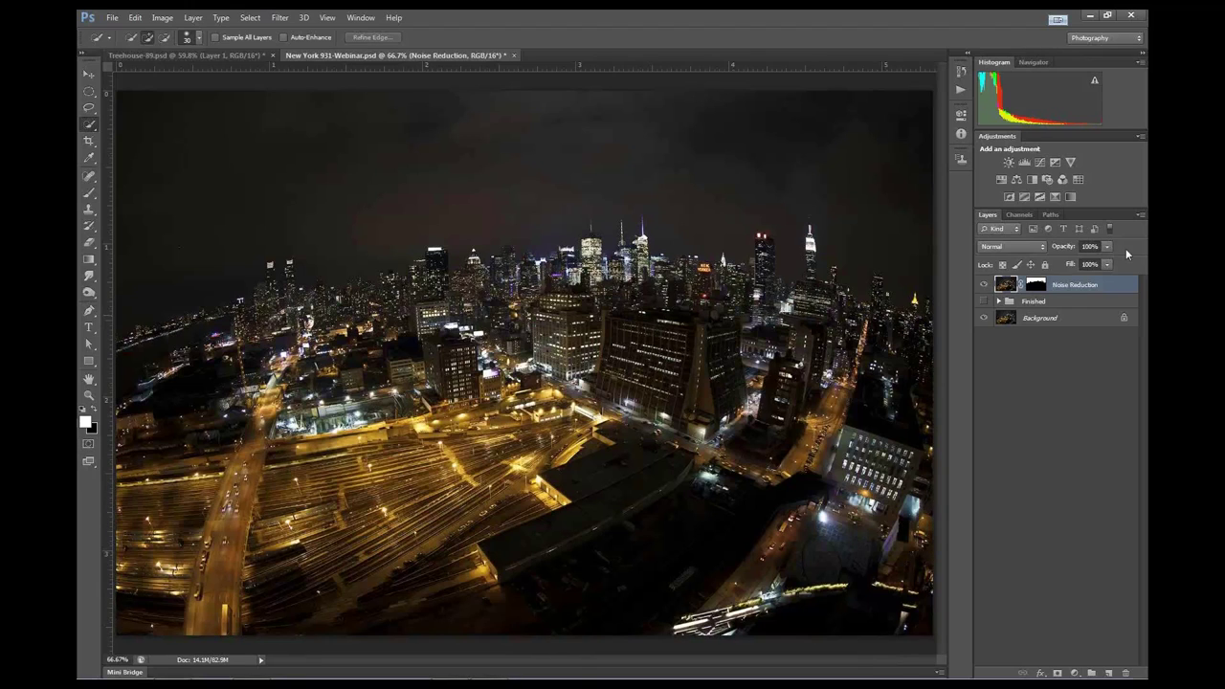
Switch between the Noise Reduction layer's mask and its image, ending with the layer's image active
left_click(1035, 285)
left_click(1005, 287)
left_click(1039, 288)
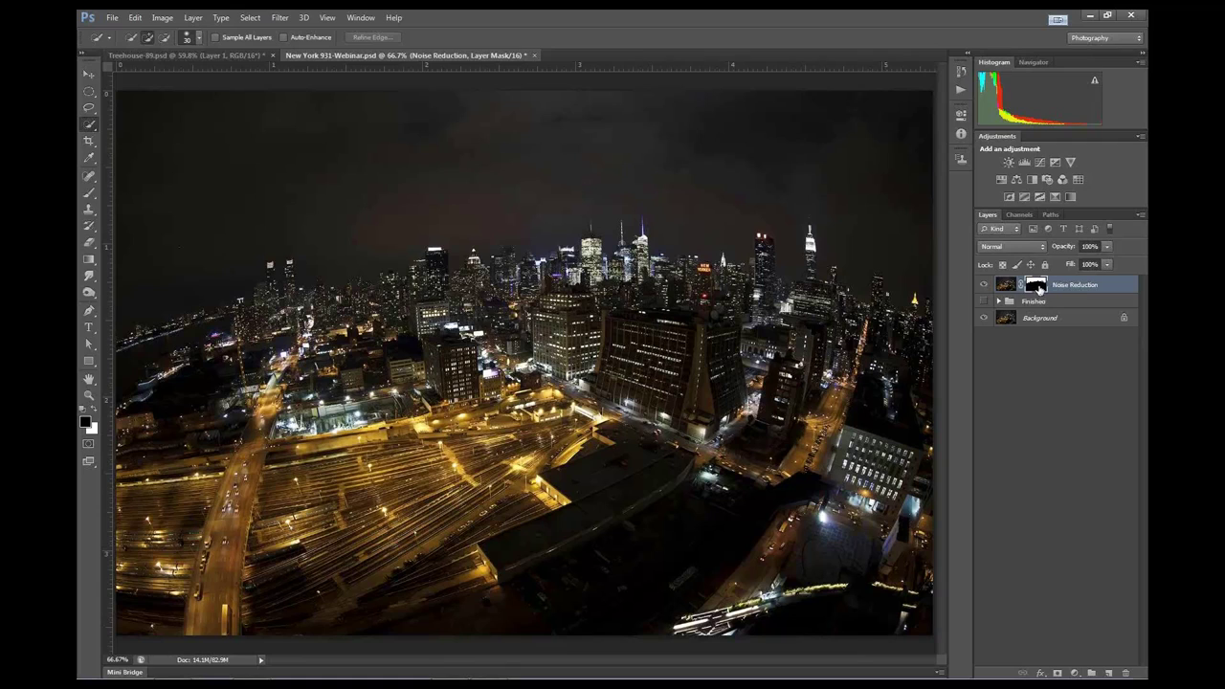
left_click(1002, 287)
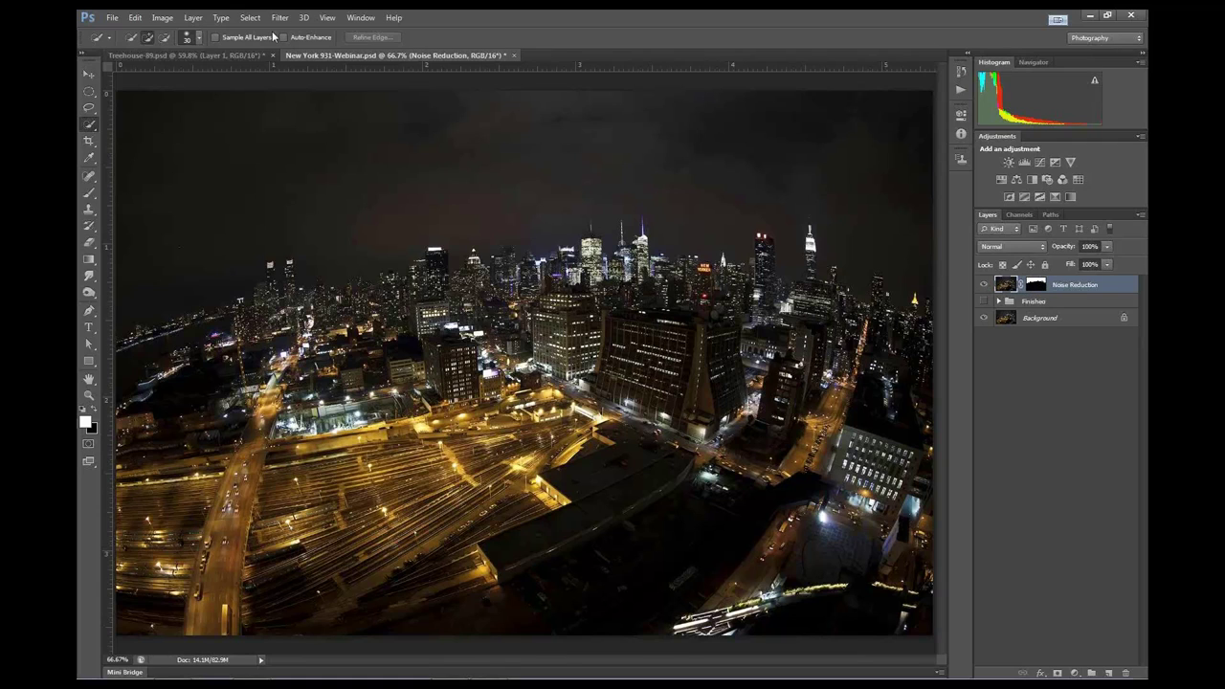
Stamp all visible layers into a new layer and add a Curves adjustment above it with the white point at input 188
key("ctrl+shift+alt+e")
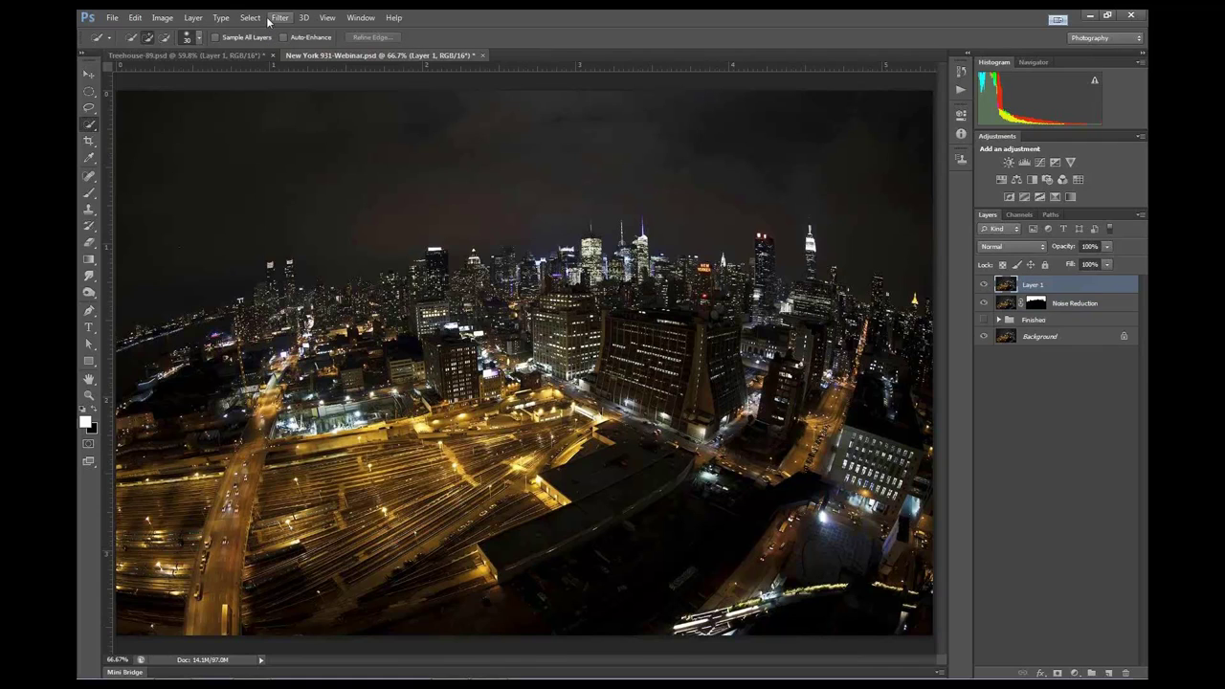
left_click(1040, 165)
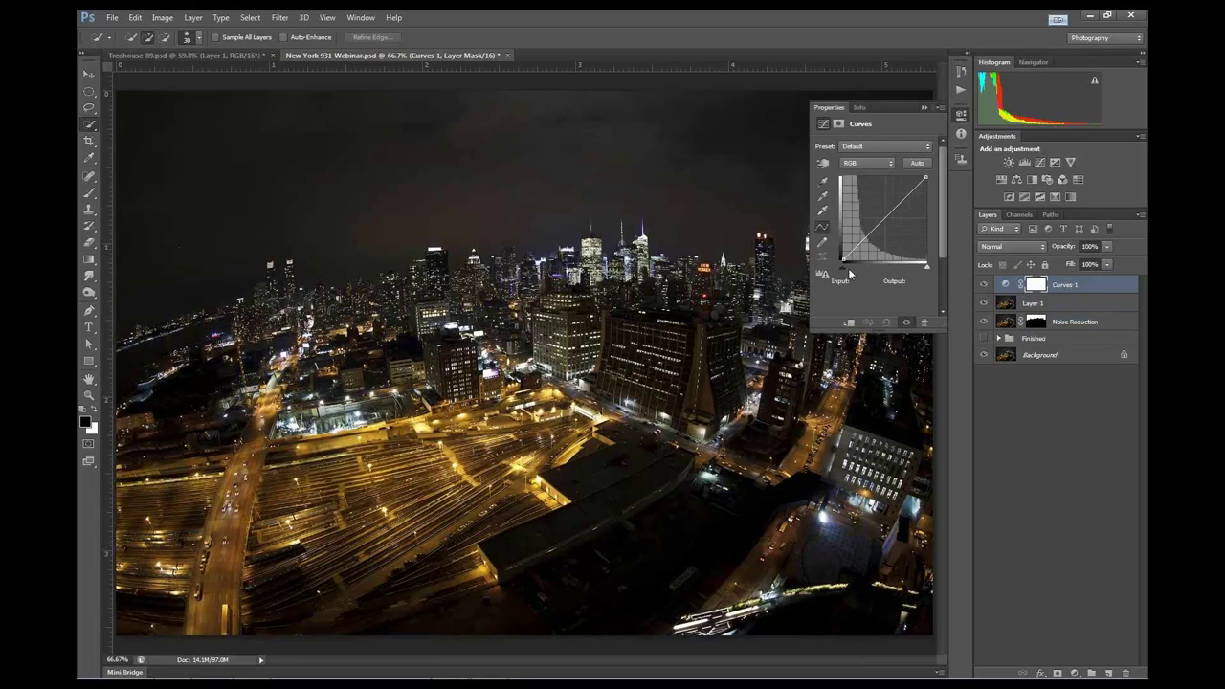
left_click_drag(925, 179, 920, 178)
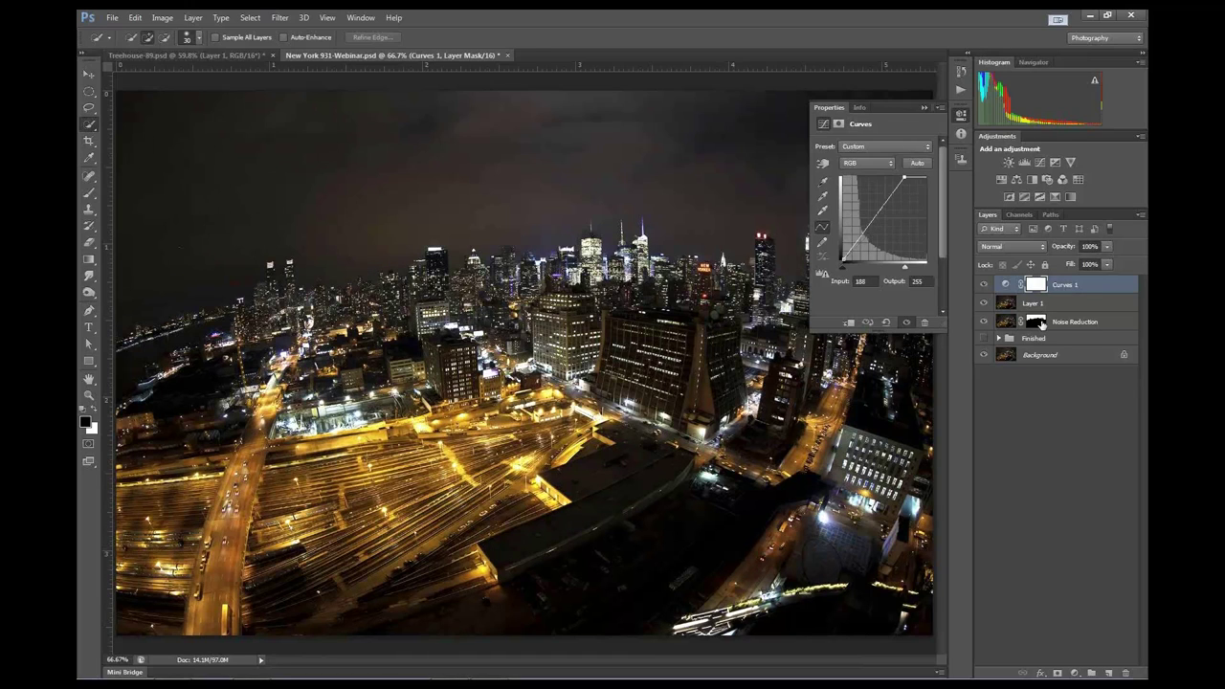
Load the Noise Reduction layer's mask as a selection, stamp the visible layers above the Curves adjustment, and mask the new layer with it
left_click(1038, 322)
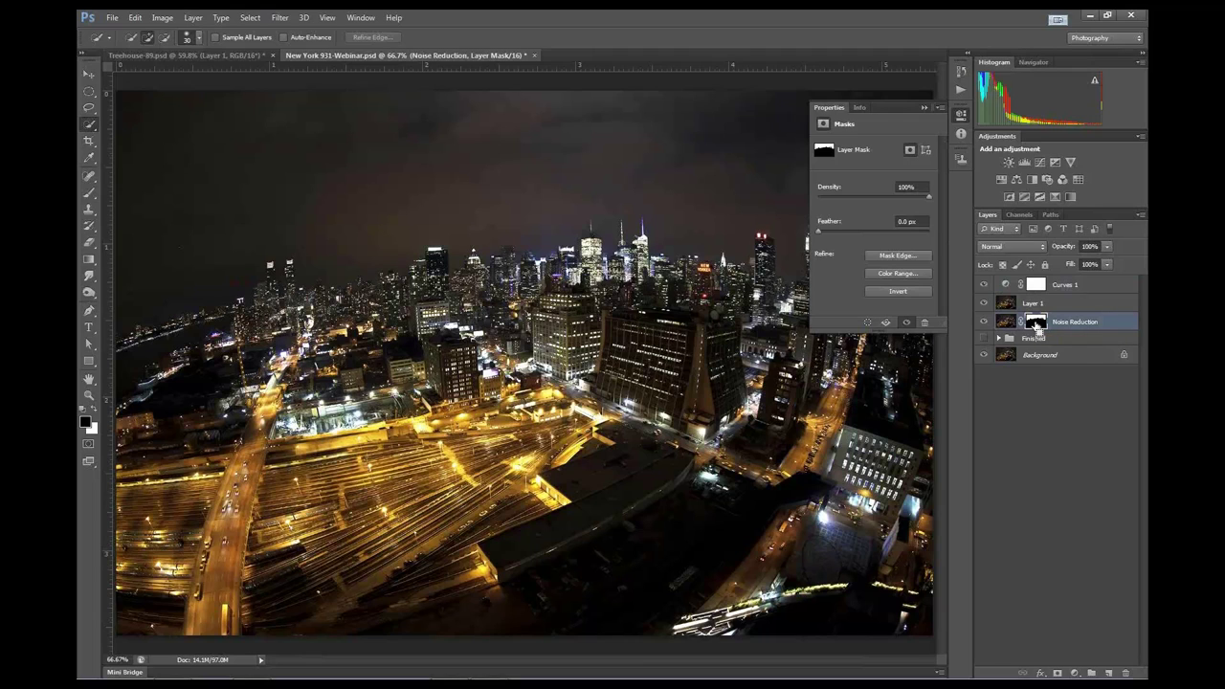
key("ctrl+a")
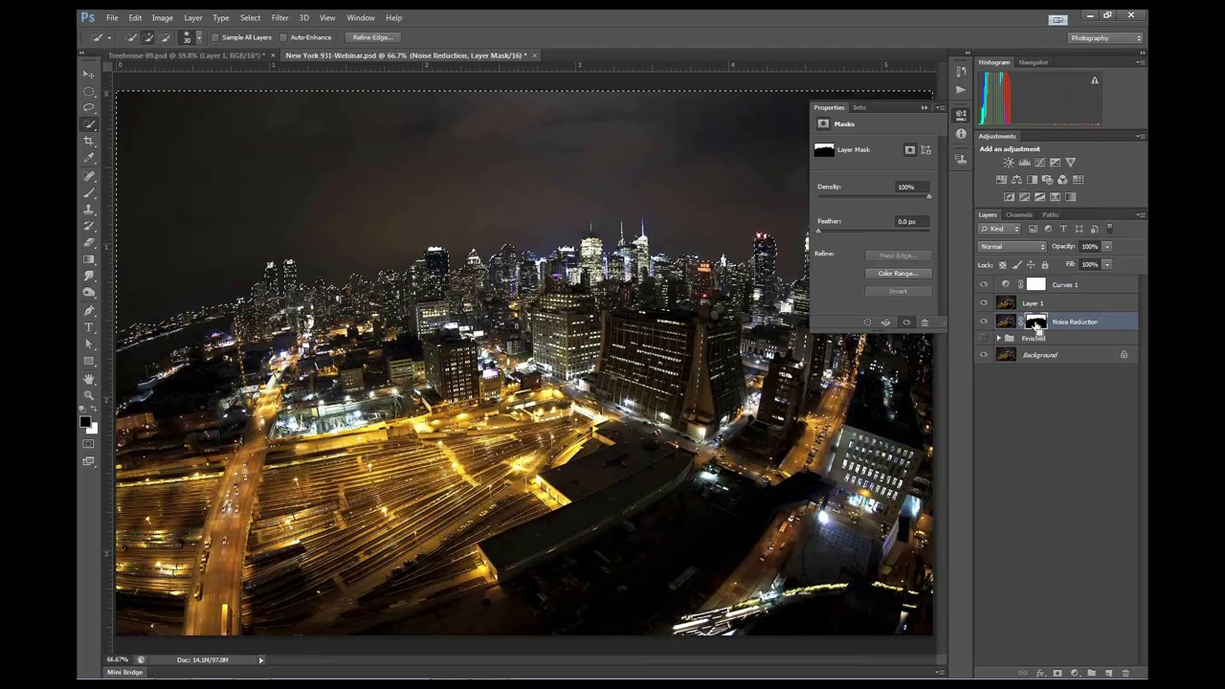
left_click(1034, 285)
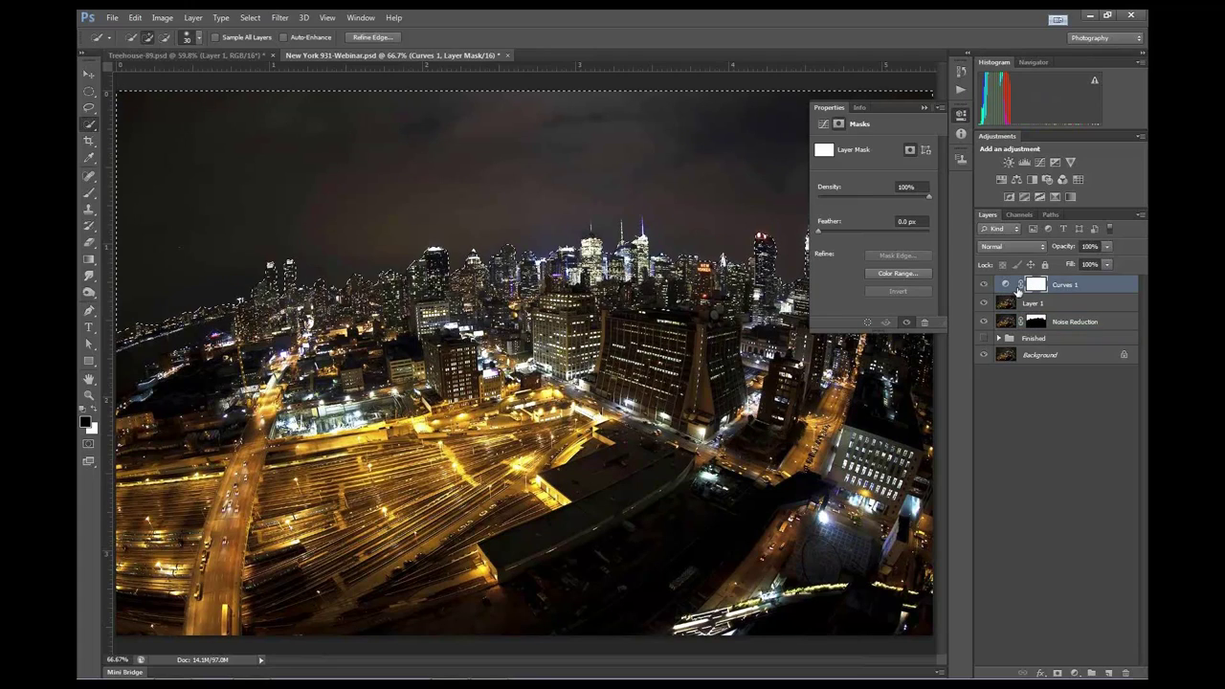
left_click(1013, 305)
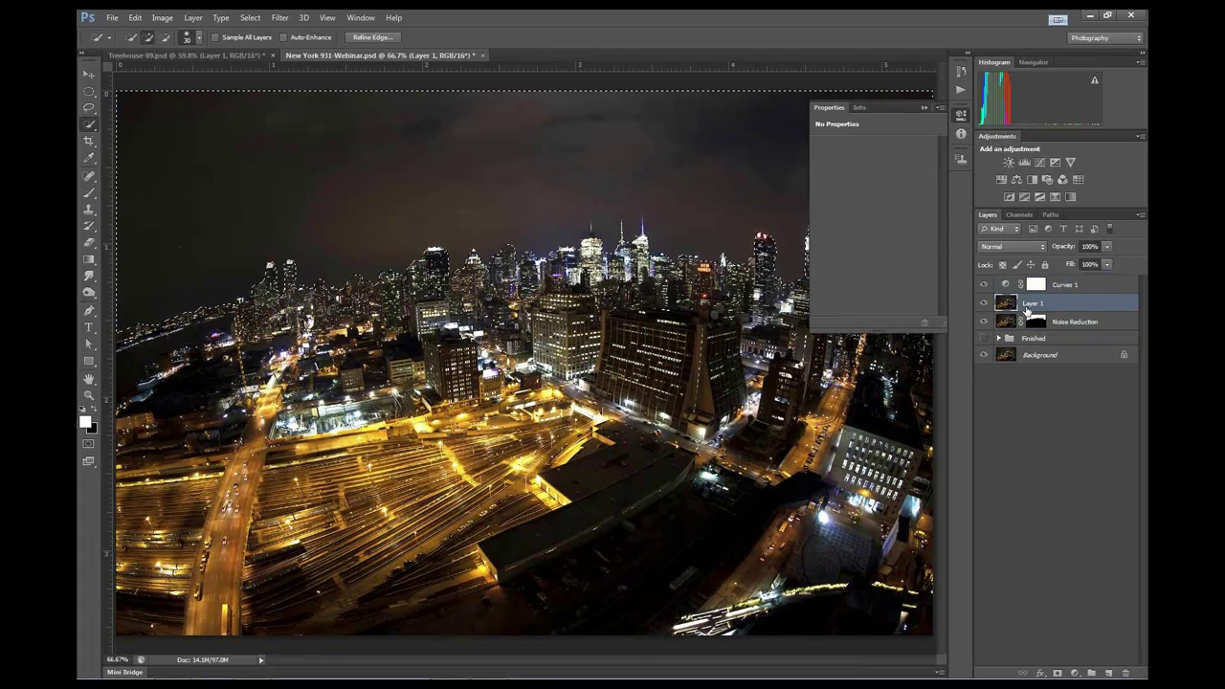
left_click(1034, 285)
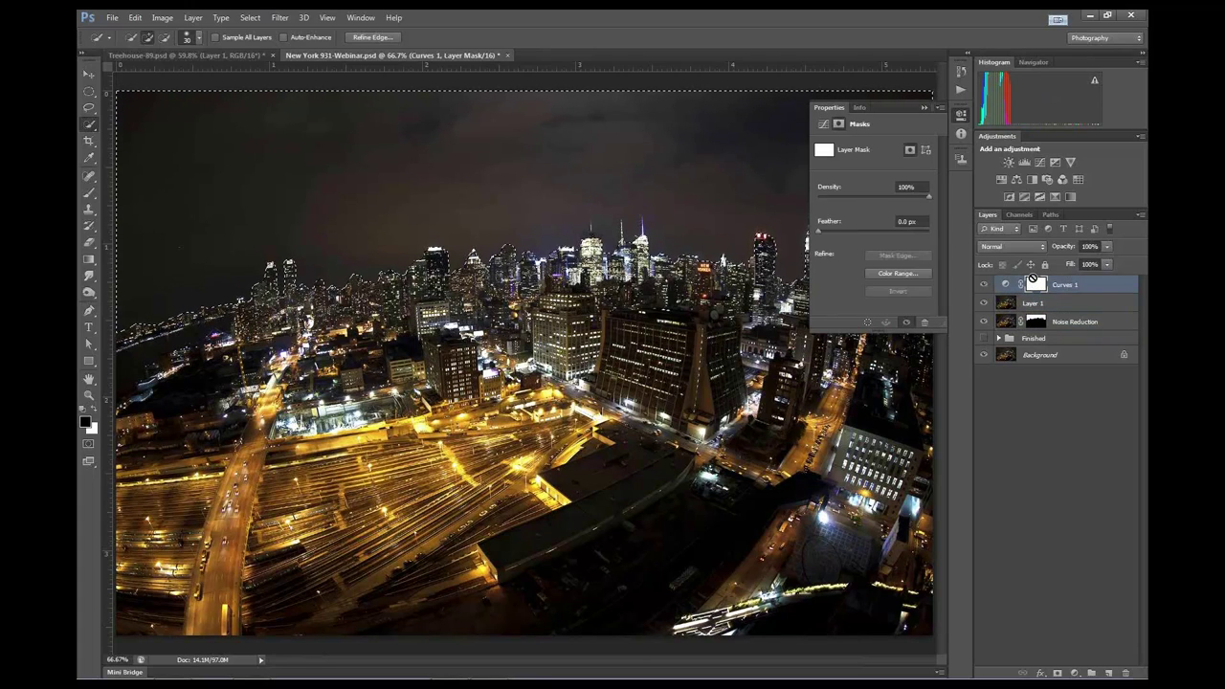
key("ctrl+shift+alt+e")
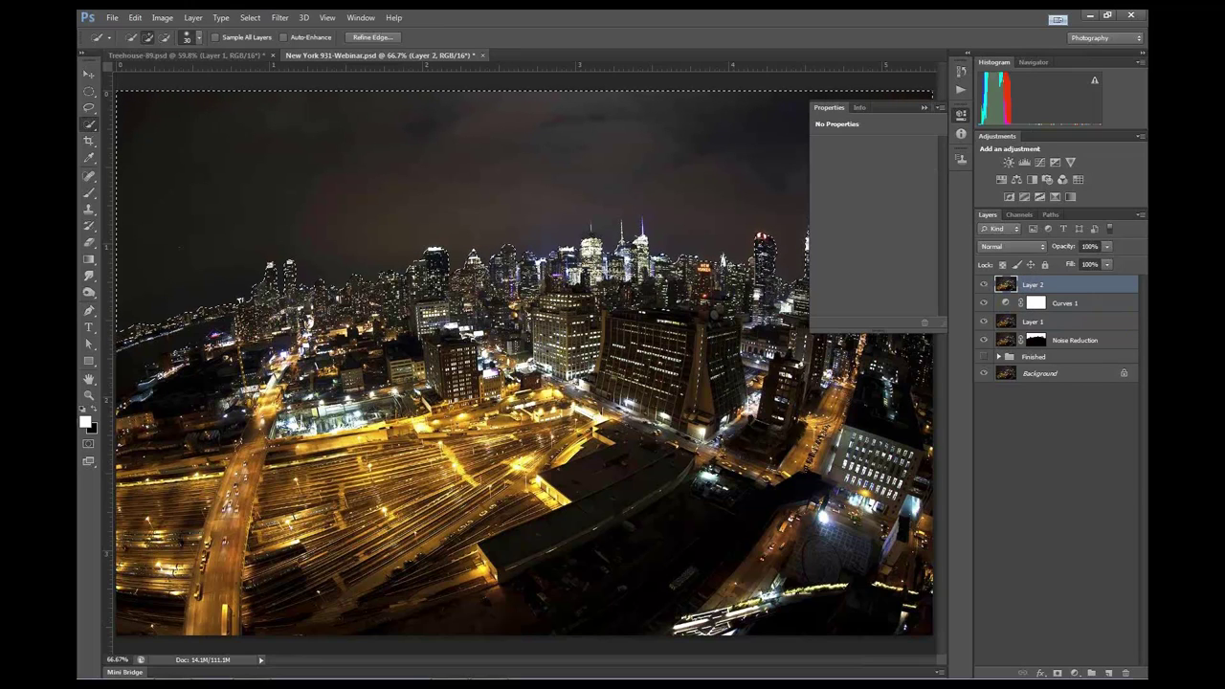
left_click(1058, 674)
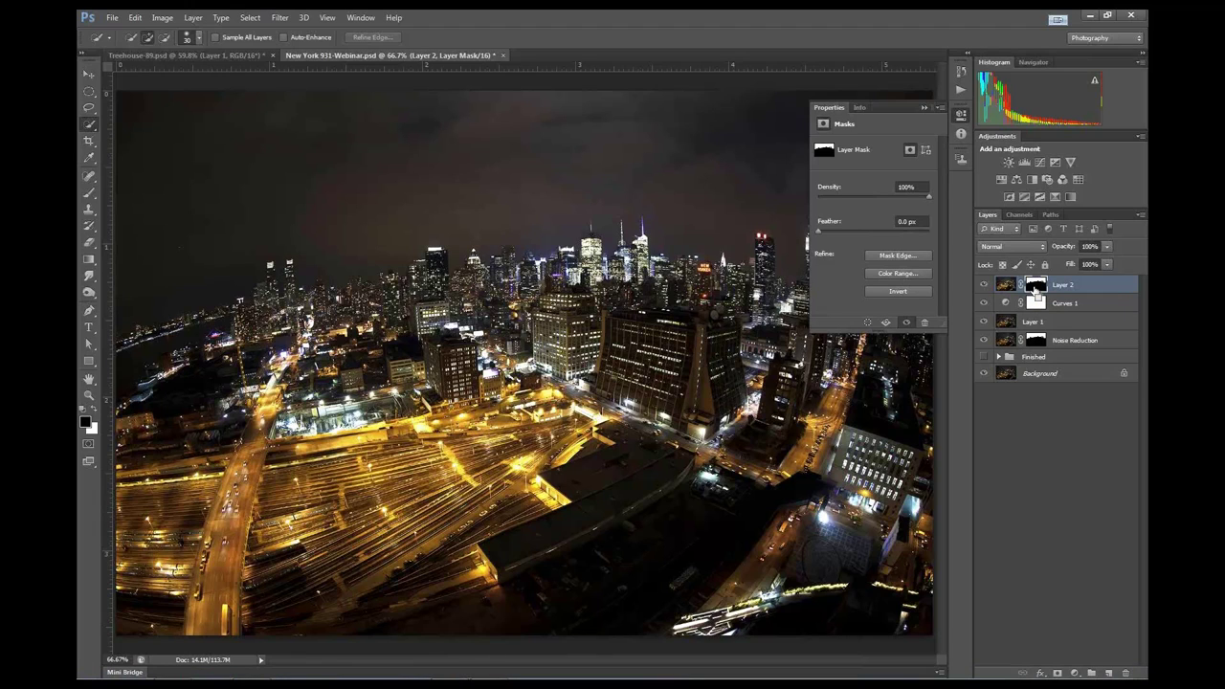
Invert Layer 2's mask back and forth and toggle the layer's visibility, then view its layer options without applying any
key("ctrl+i")
key("ctrl+i")
key("ctrl+i")
key("ctrl+i")
left_click(985, 288)
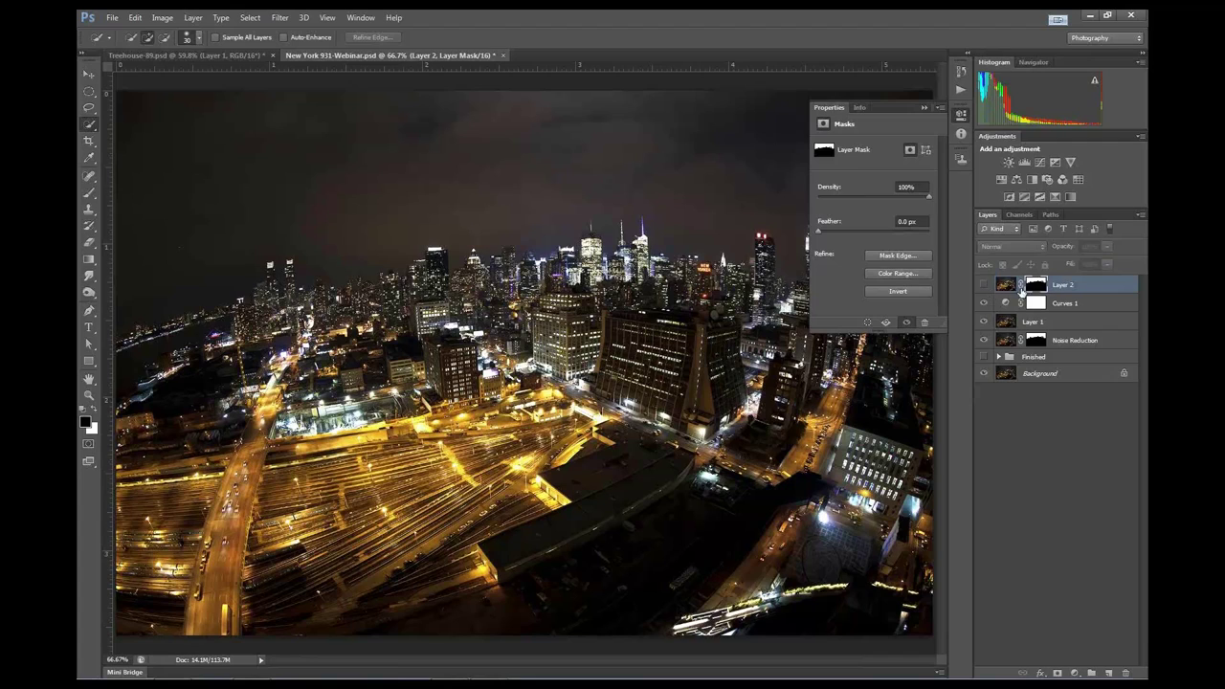
left_click(985, 288)
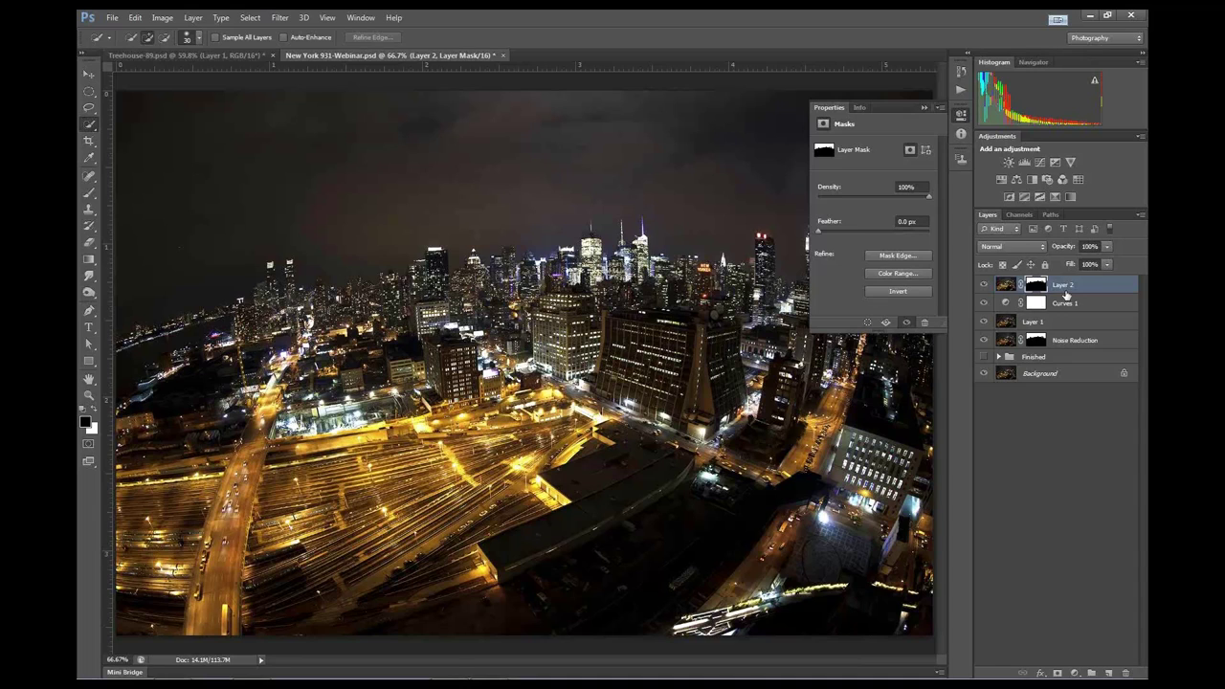
right_click(1065, 295)
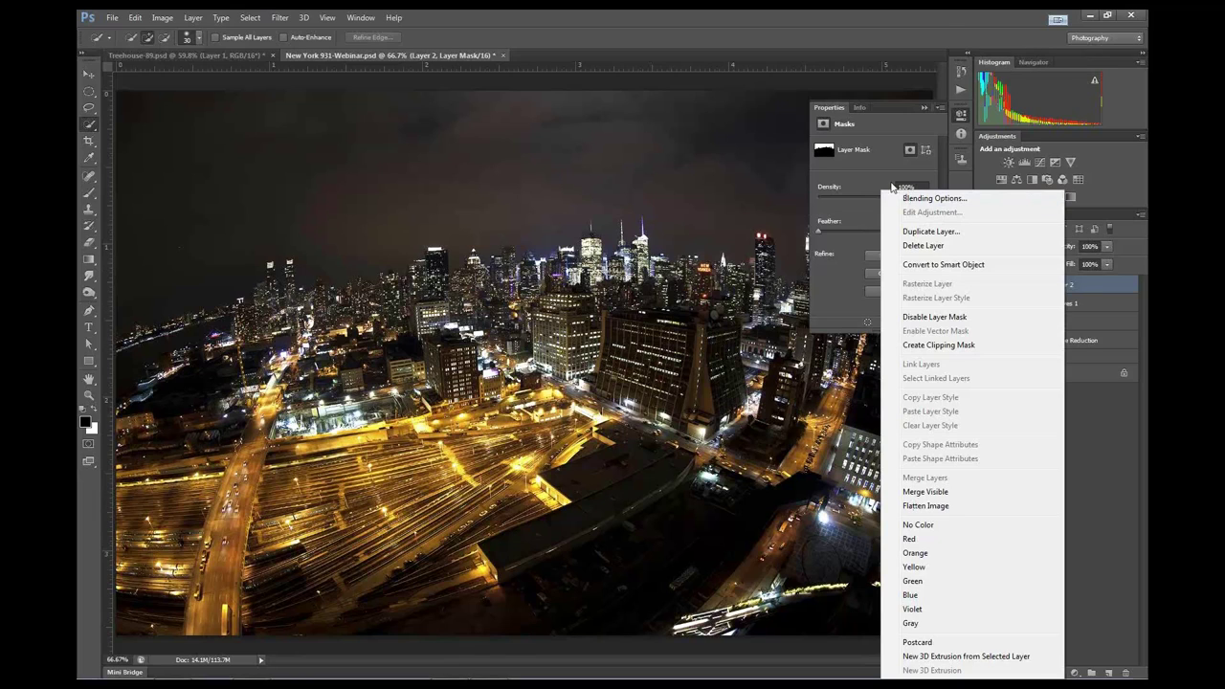
left_click(925, 31)
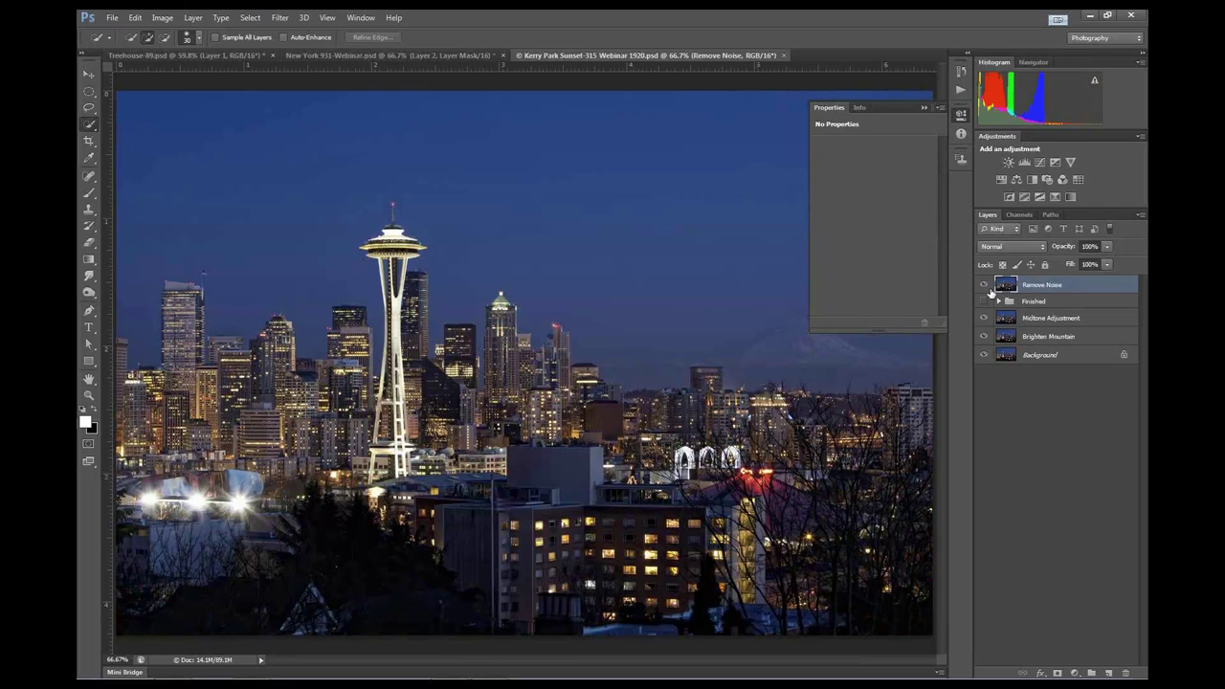
In Kerry Park Sunset-315 Webinar 1920.psd, hide the Remove Noise layer, show the Finished group and collapse the layer properties
left_click_drag(984, 300, 985, 286)
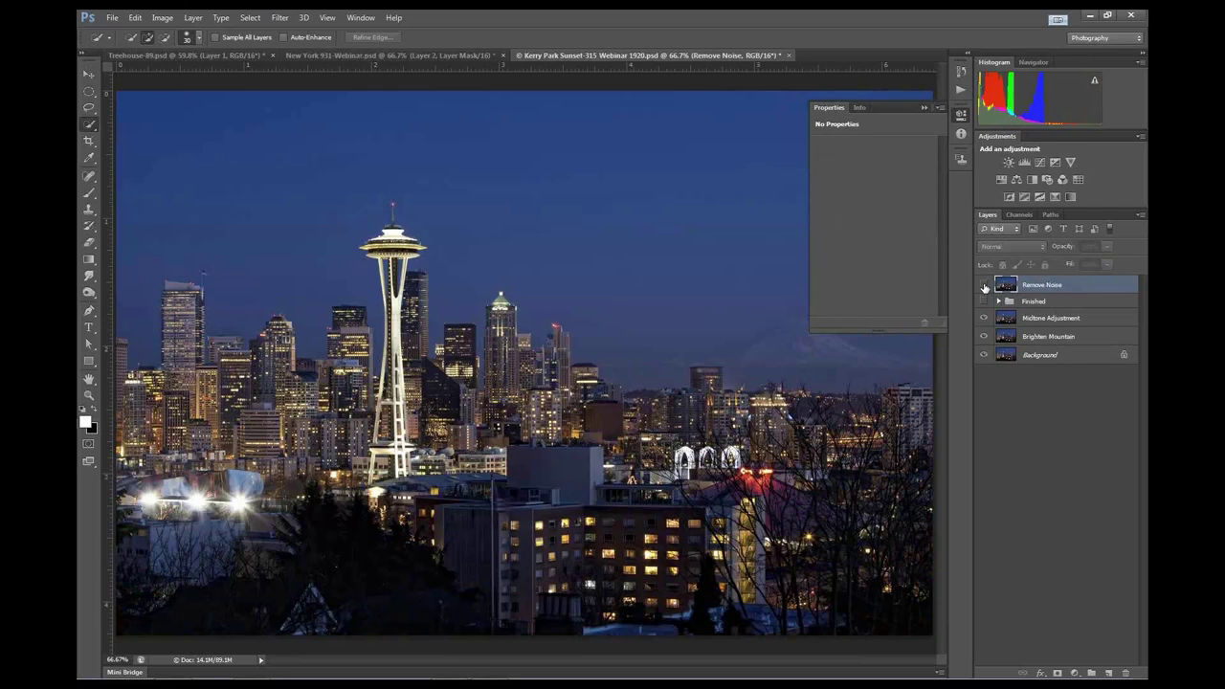
left_click(984, 301)
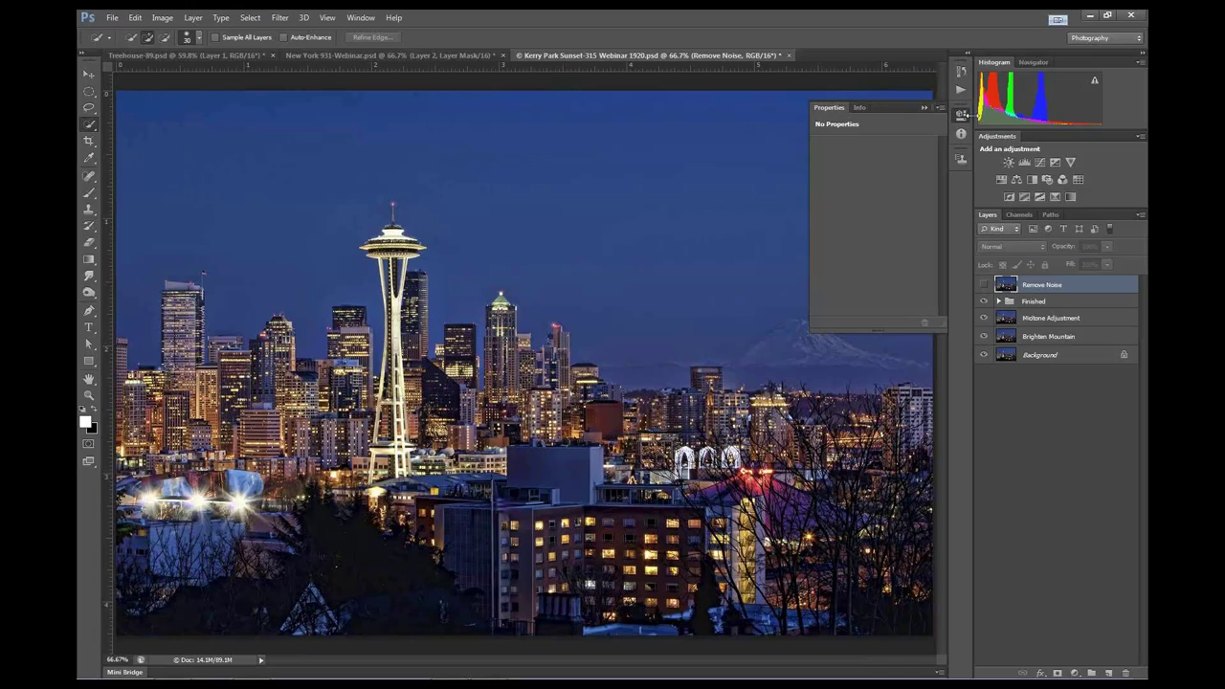
left_click(961, 115)
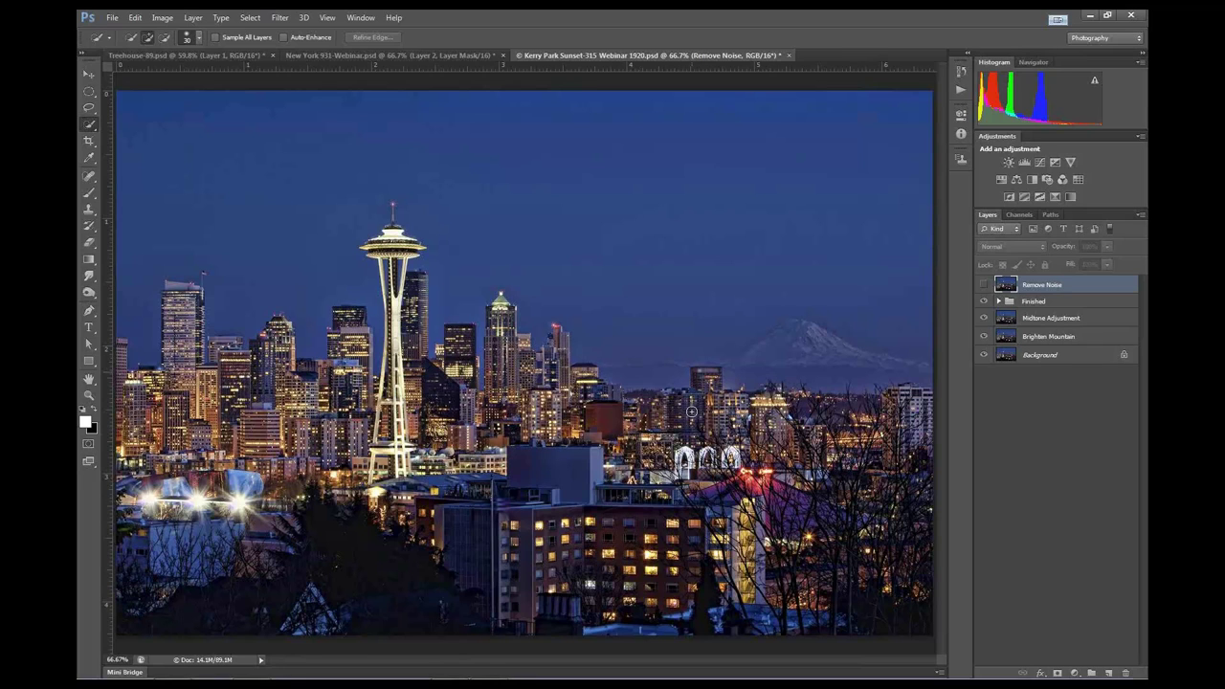
left_click_drag(691, 412, 597, 414)
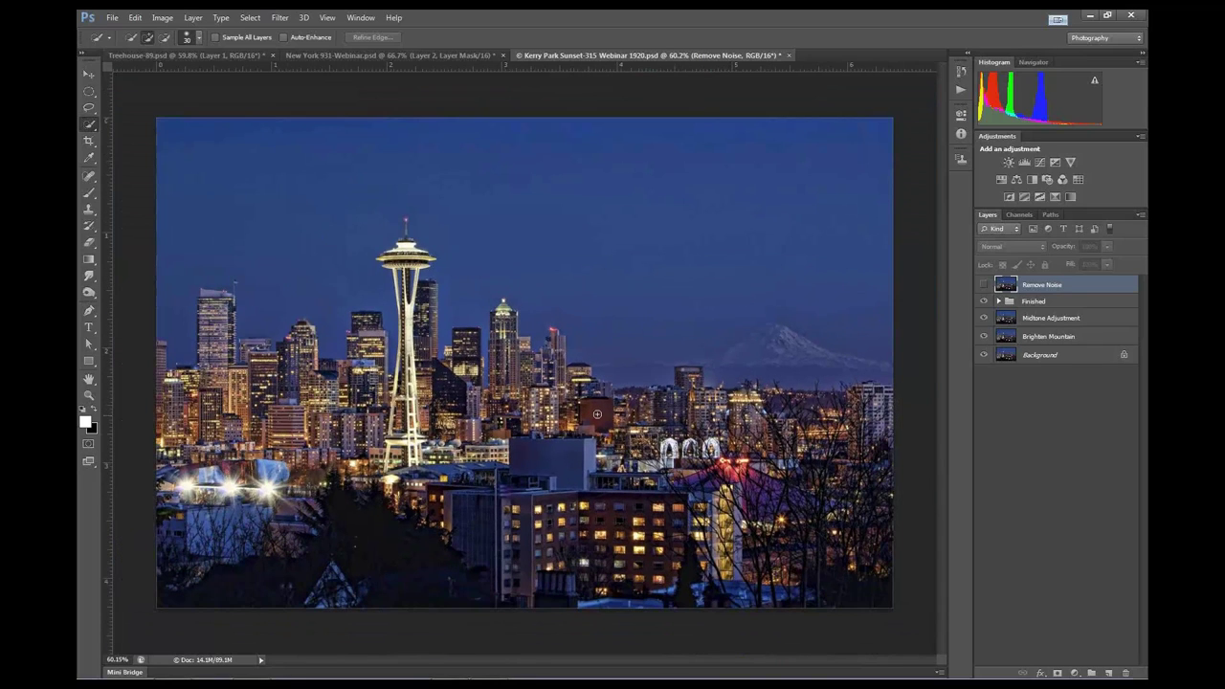
key("ctrl+plus")
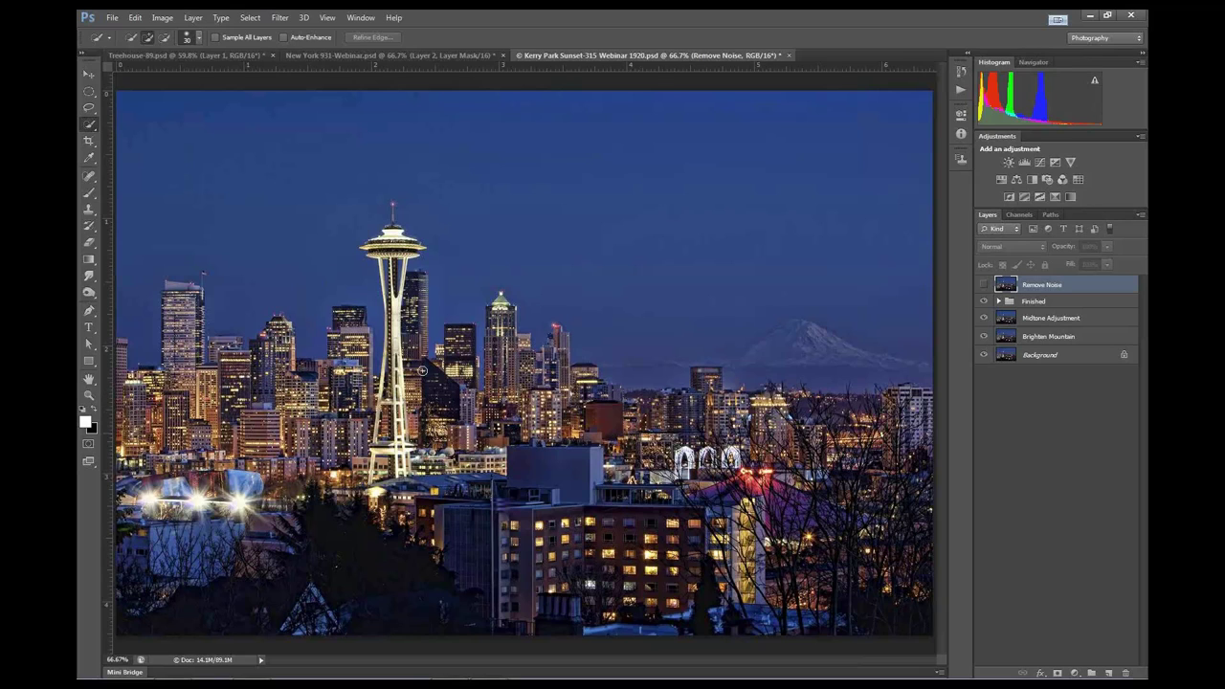
Isolate the Background layer and compare it with the Remove Noise layer and the Finished group shown over it
left_click(984, 355)
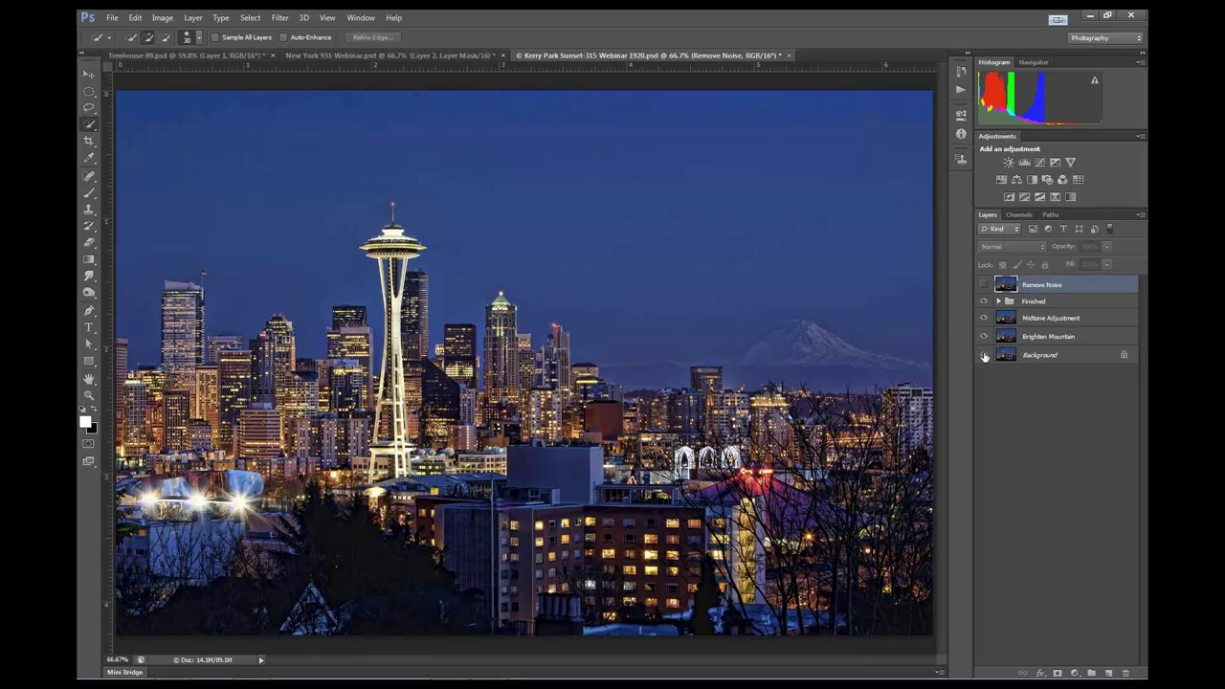
left_click(984, 355, "alt")
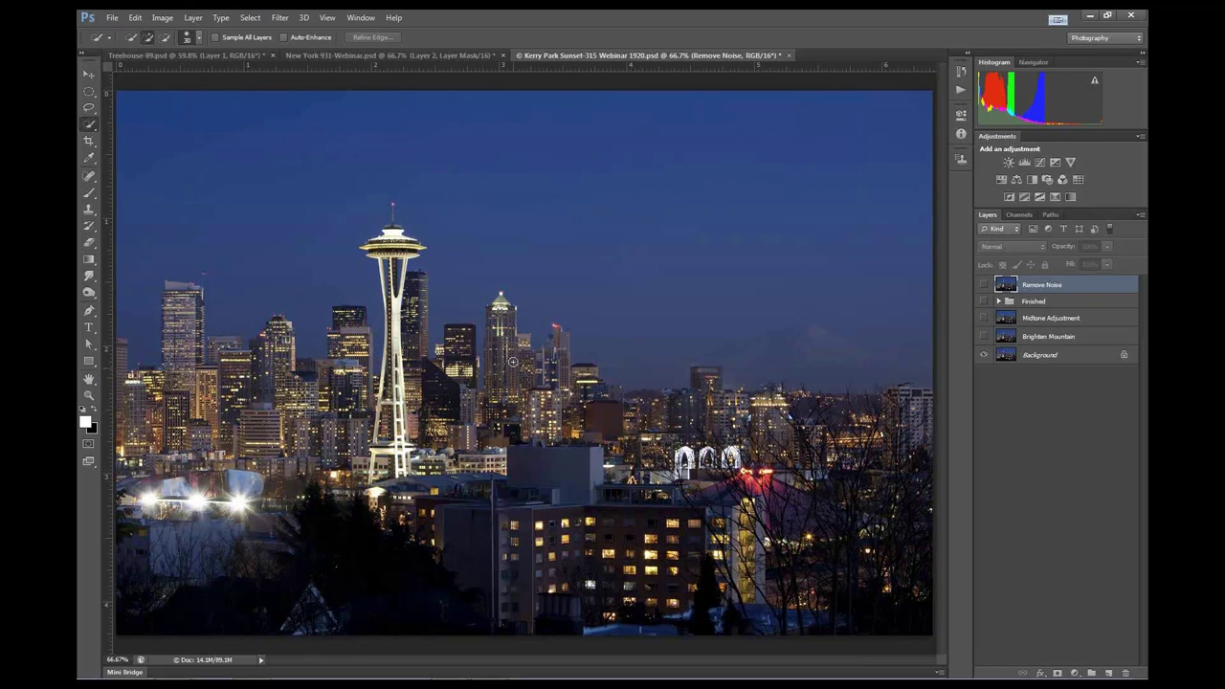
left_click(982, 288)
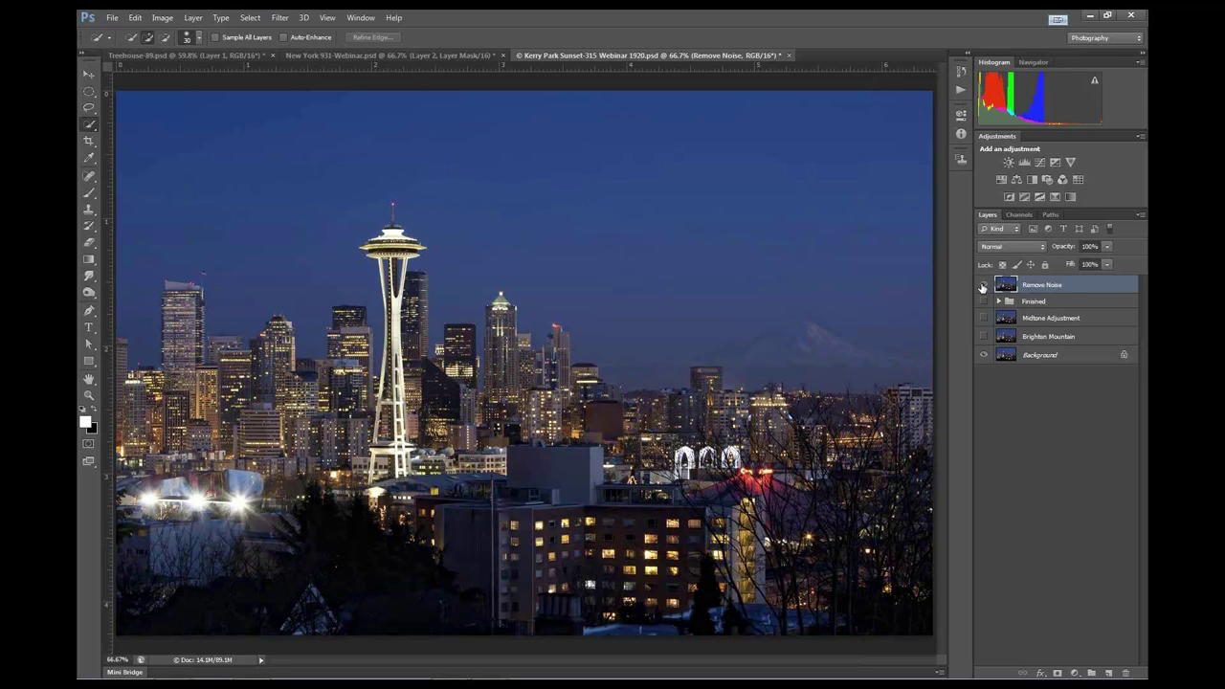
left_click(982, 287)
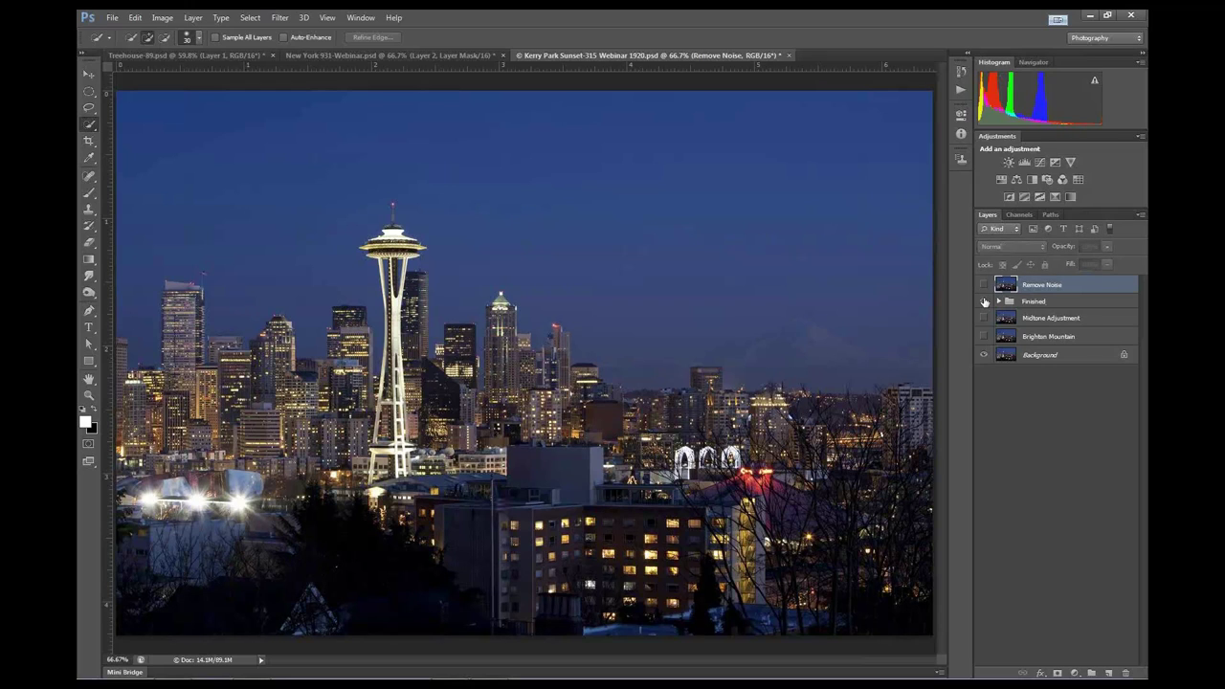
left_click(983, 302)
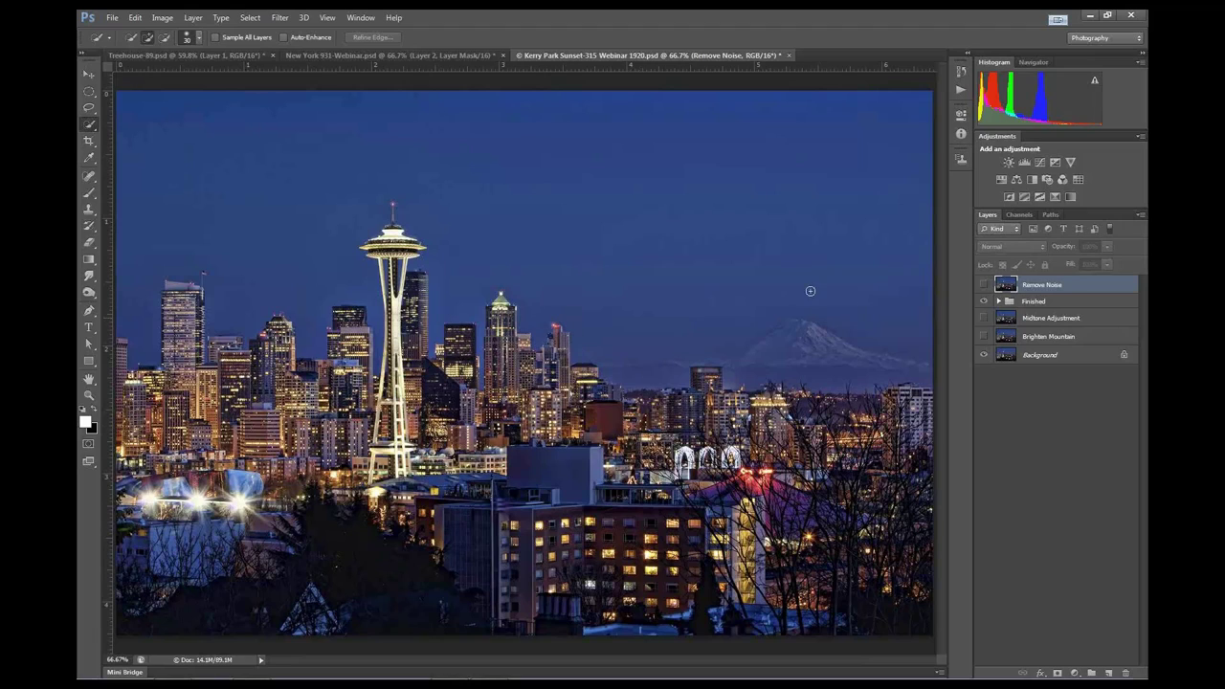
Lower the Finished group's opacity to 42% and compare the blend with the original Background
left_click(1027, 301)
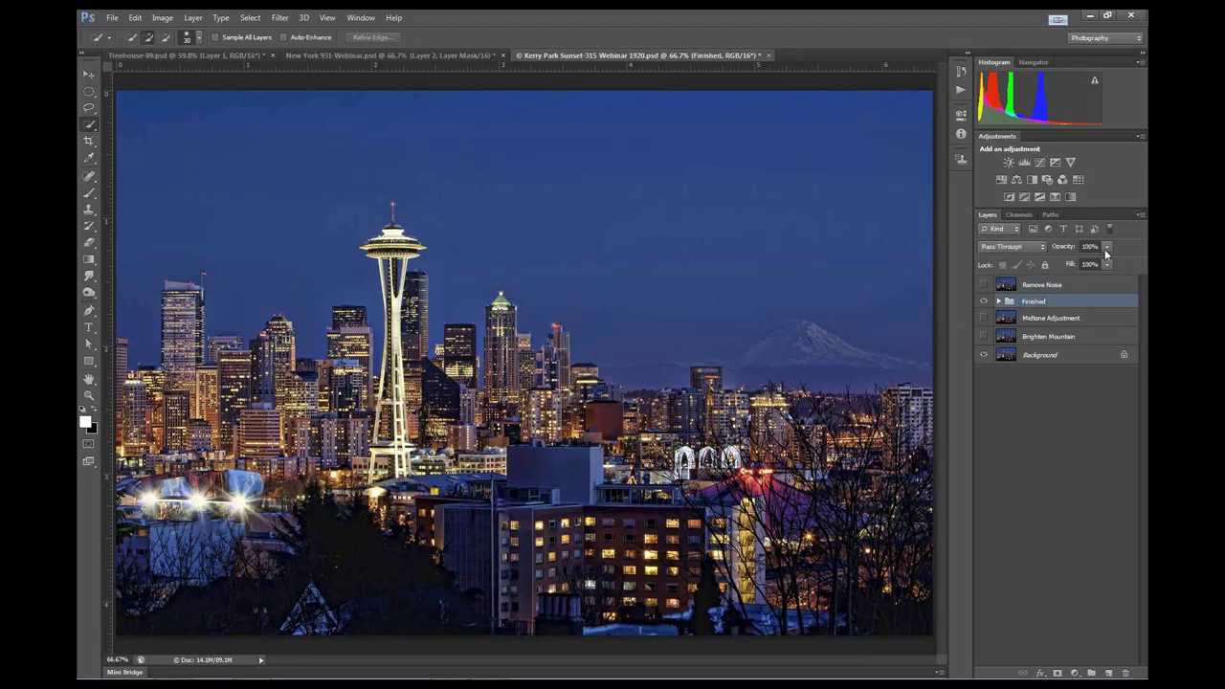
left_click(1108, 247)
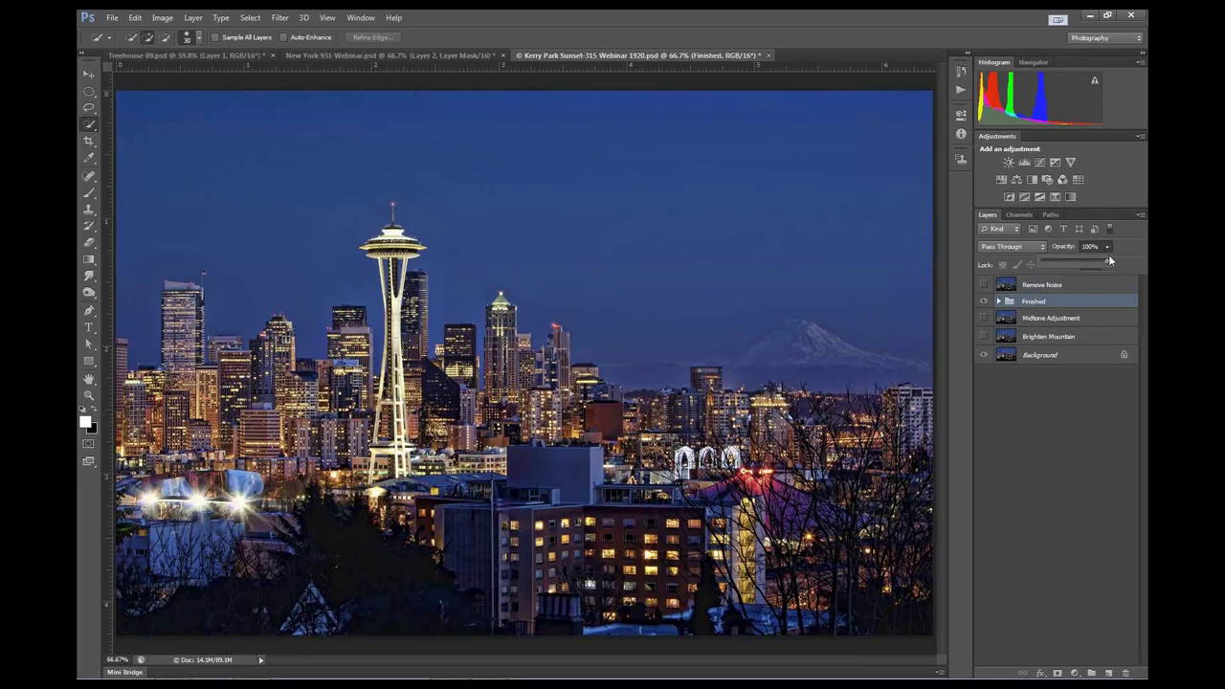
left_click_drag(1108, 265, 1087, 248)
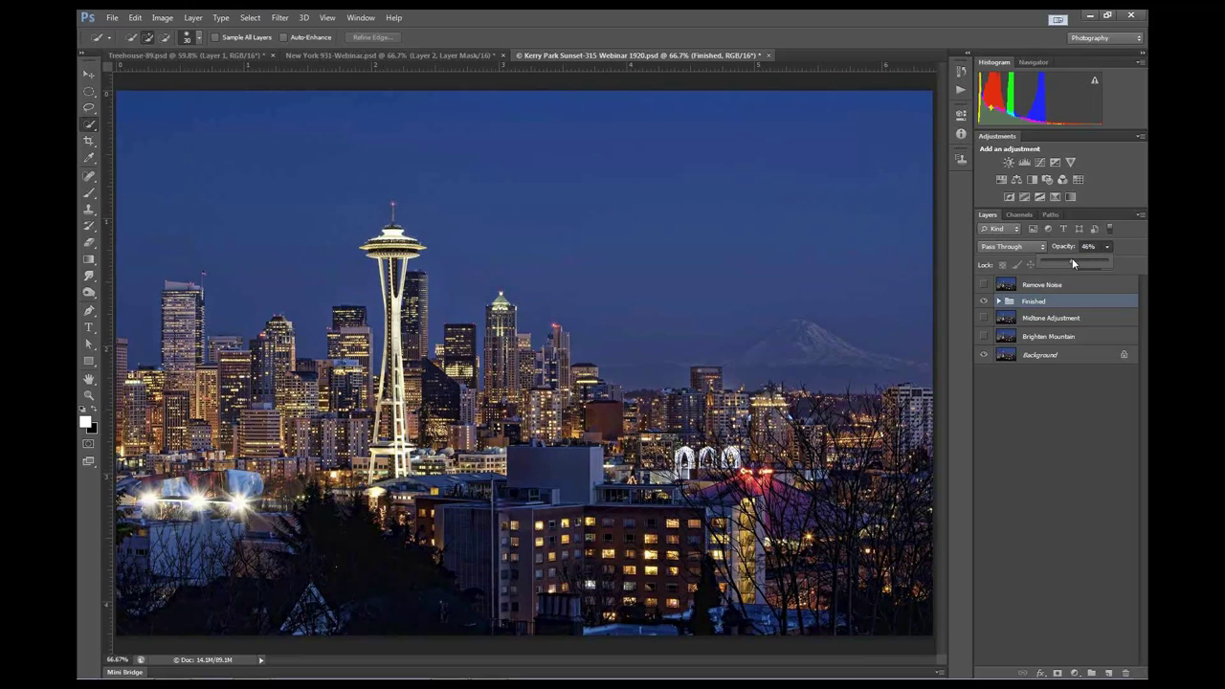
left_click(1035, 463)
left_click(1034, 470)
left_click(980, 355, "alt")
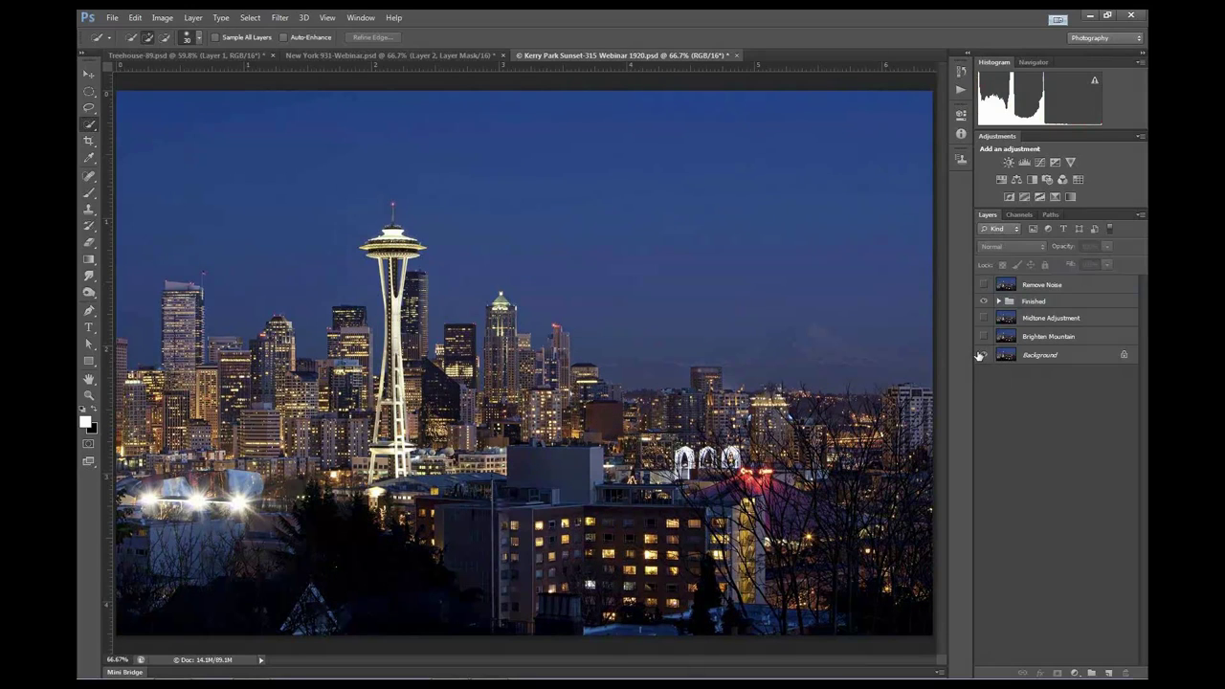
left_click(979, 355, "alt")
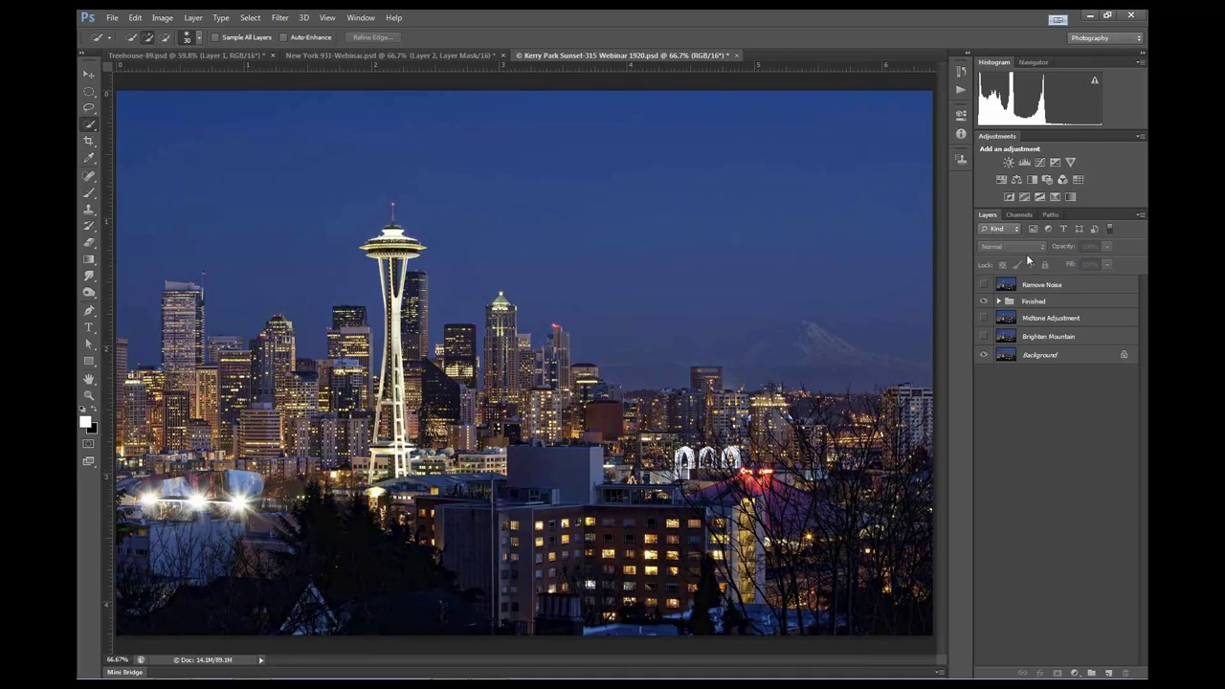
Set the Finished group's opacity back to 100% and deselect the group
left_click(1043, 302)
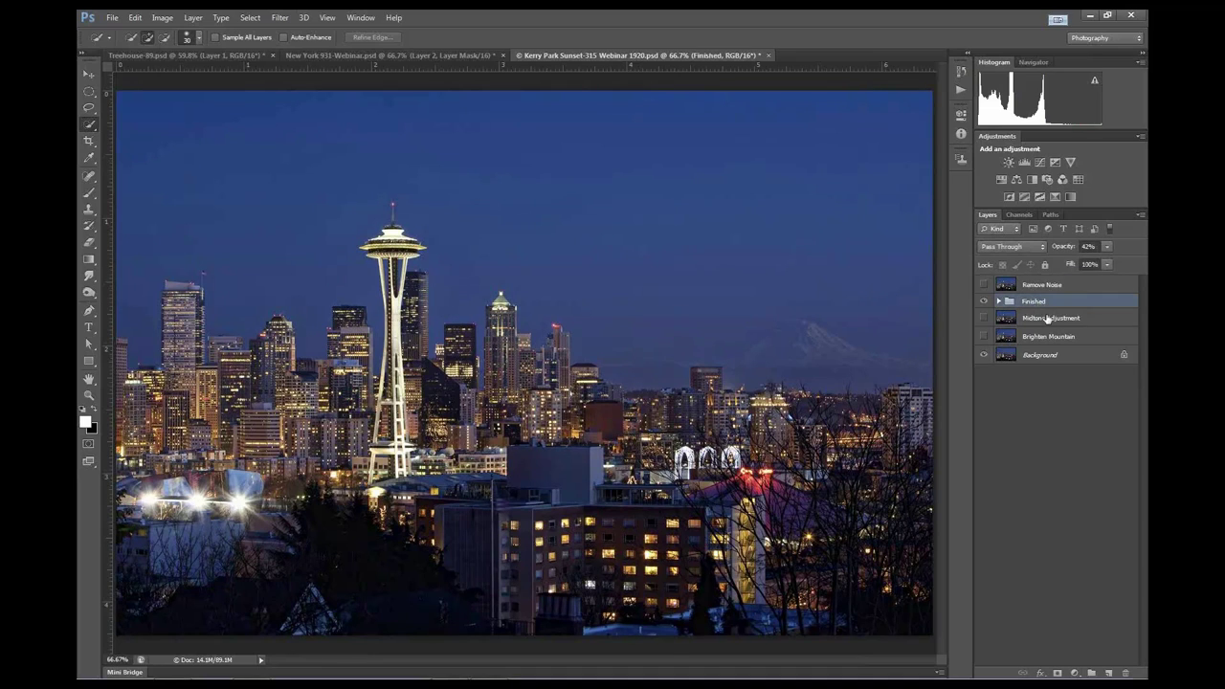
left_click(1108, 249)
left_click_drag(1128, 263, 1145, 267)
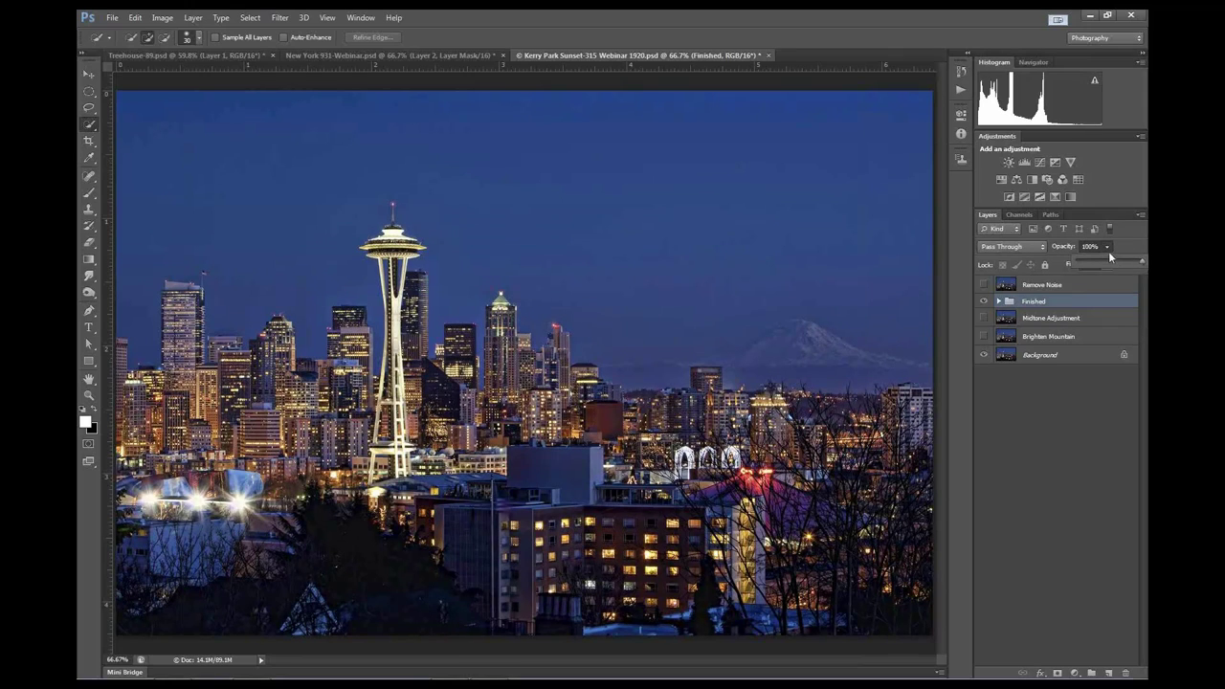
left_click(1106, 247)
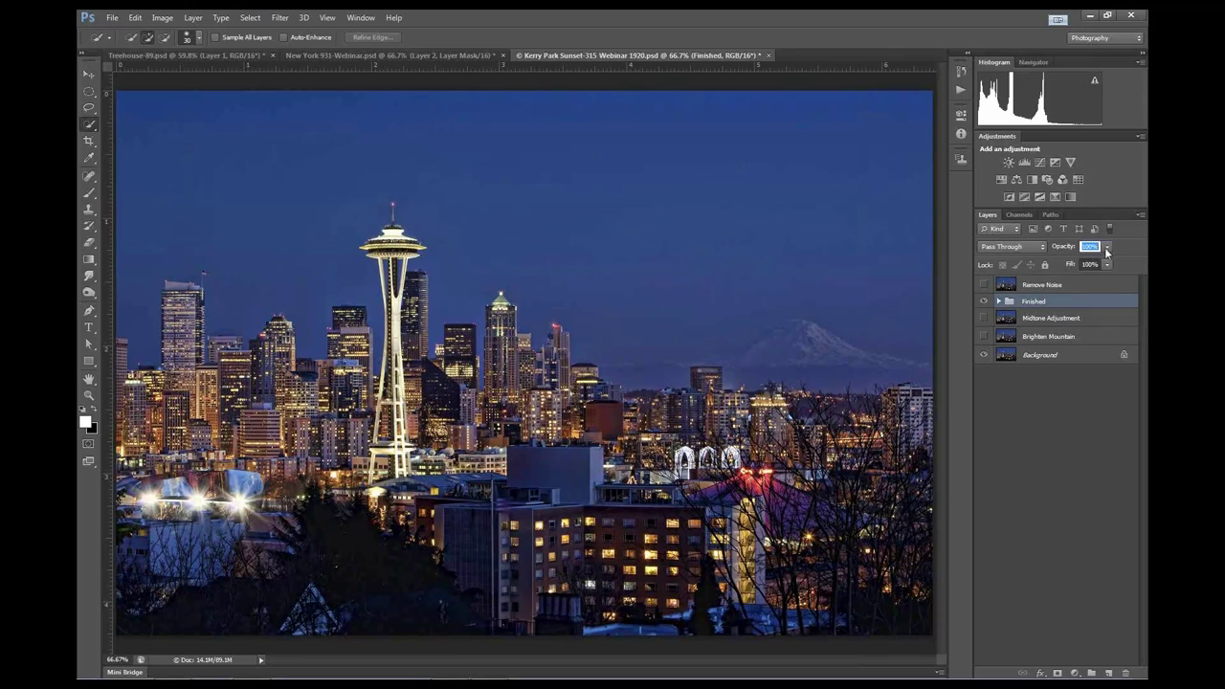
left_click(1049, 405)
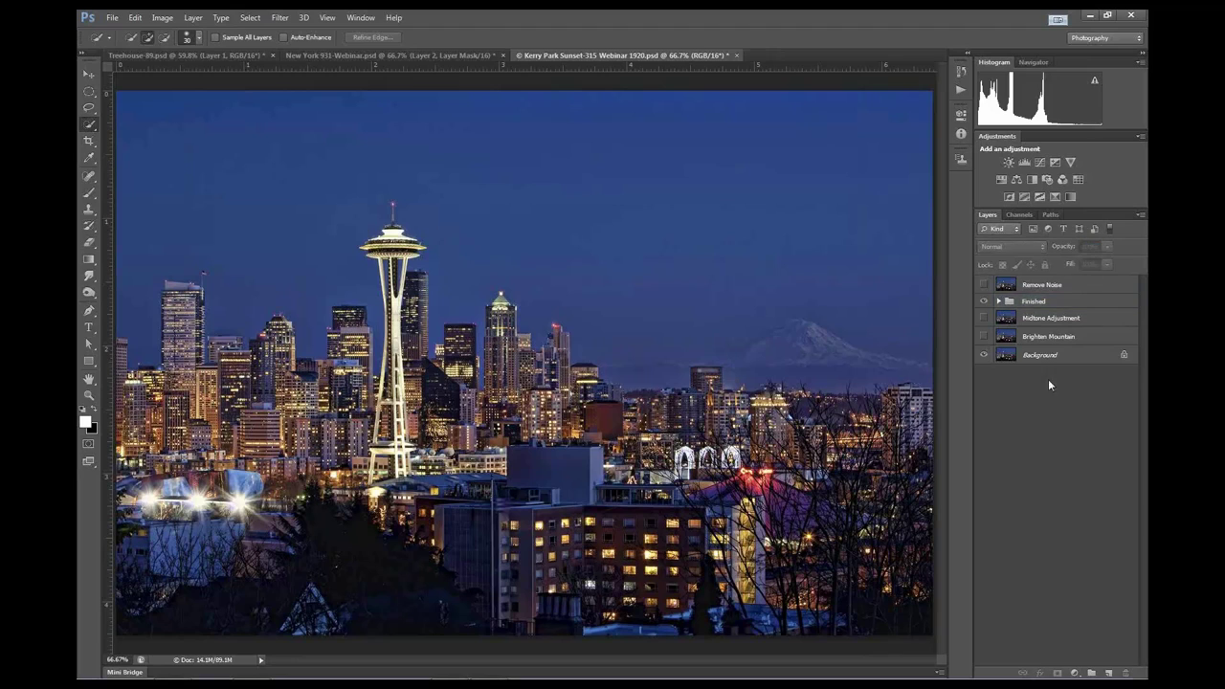
Expand the Finished group to examine the layer it contains, and collapse the group again
left_click(1045, 305)
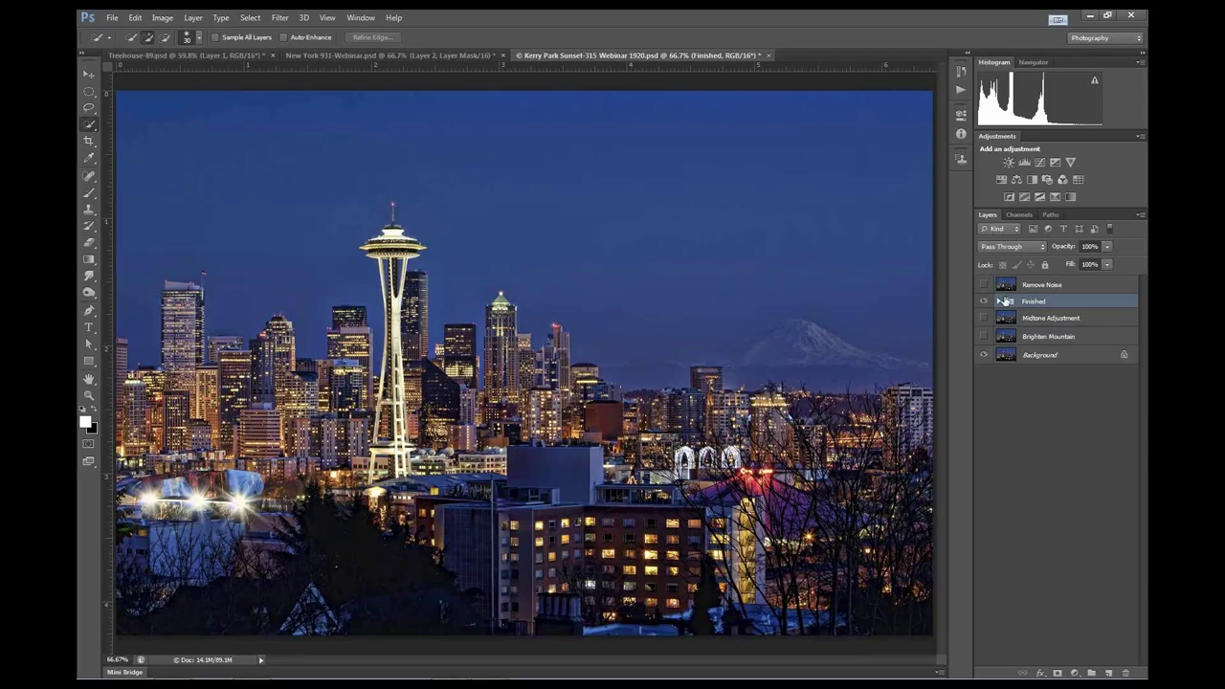
left_click(998, 301)
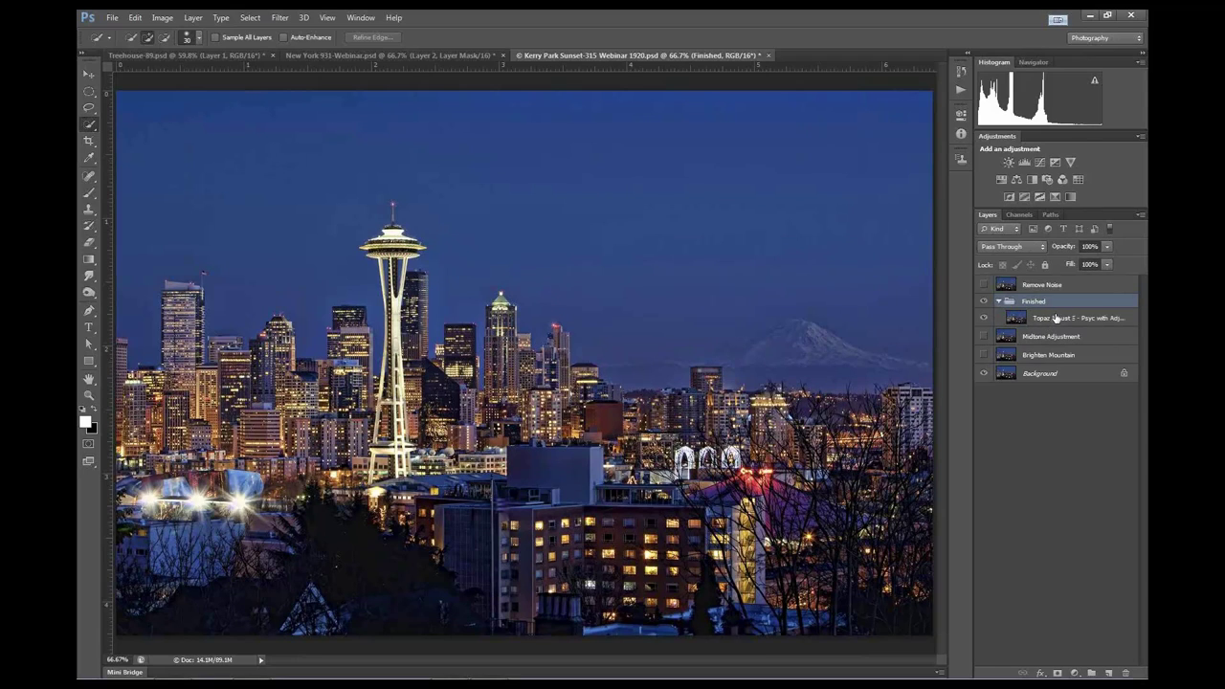
left_click(999, 302)
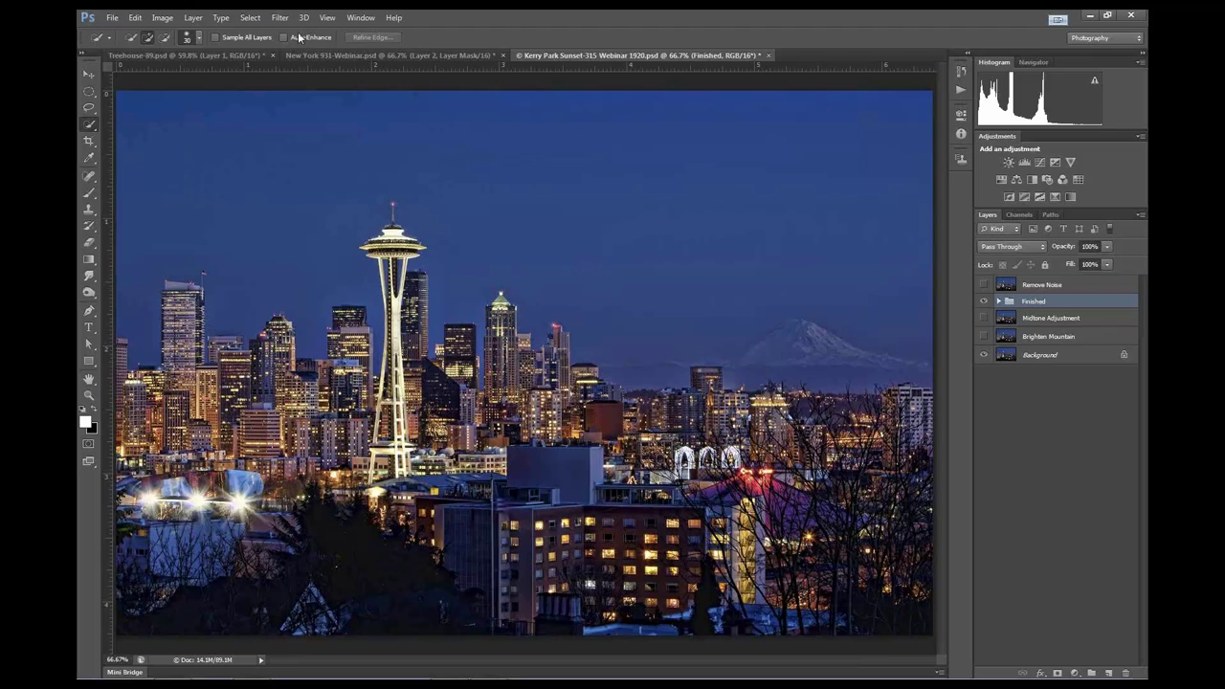
Select the Remove Noise layer instead of the Finished group and make it visible
left_click(279, 17)
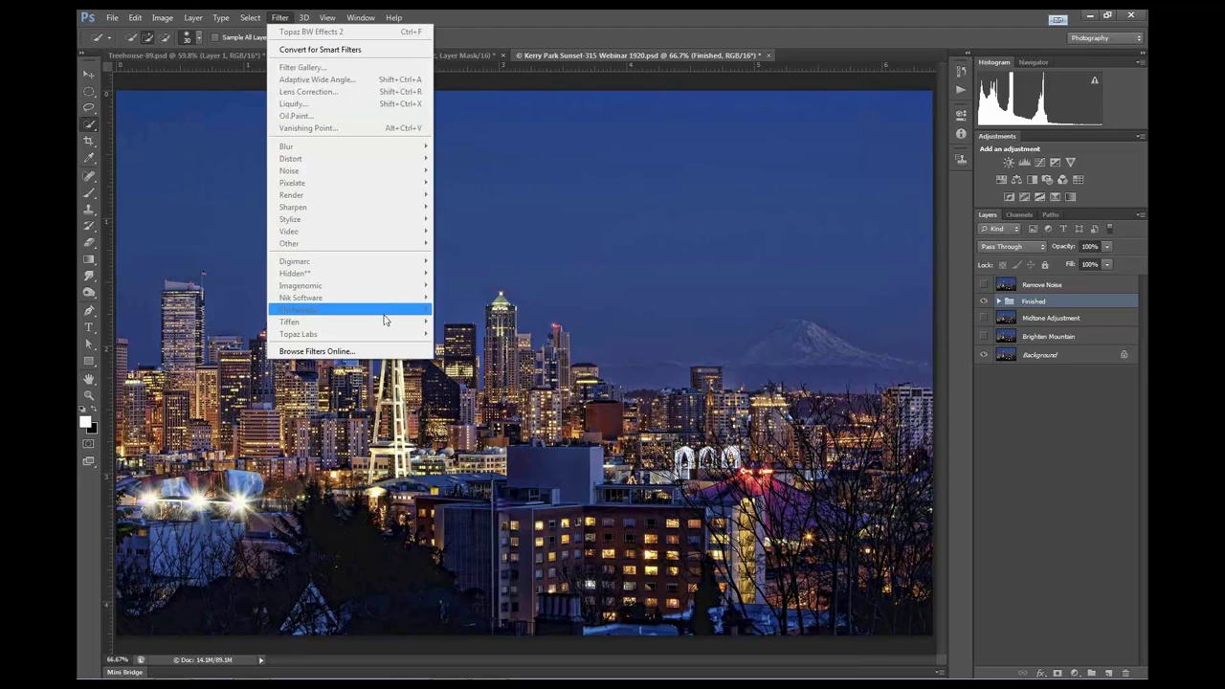
left_click(744, 357)
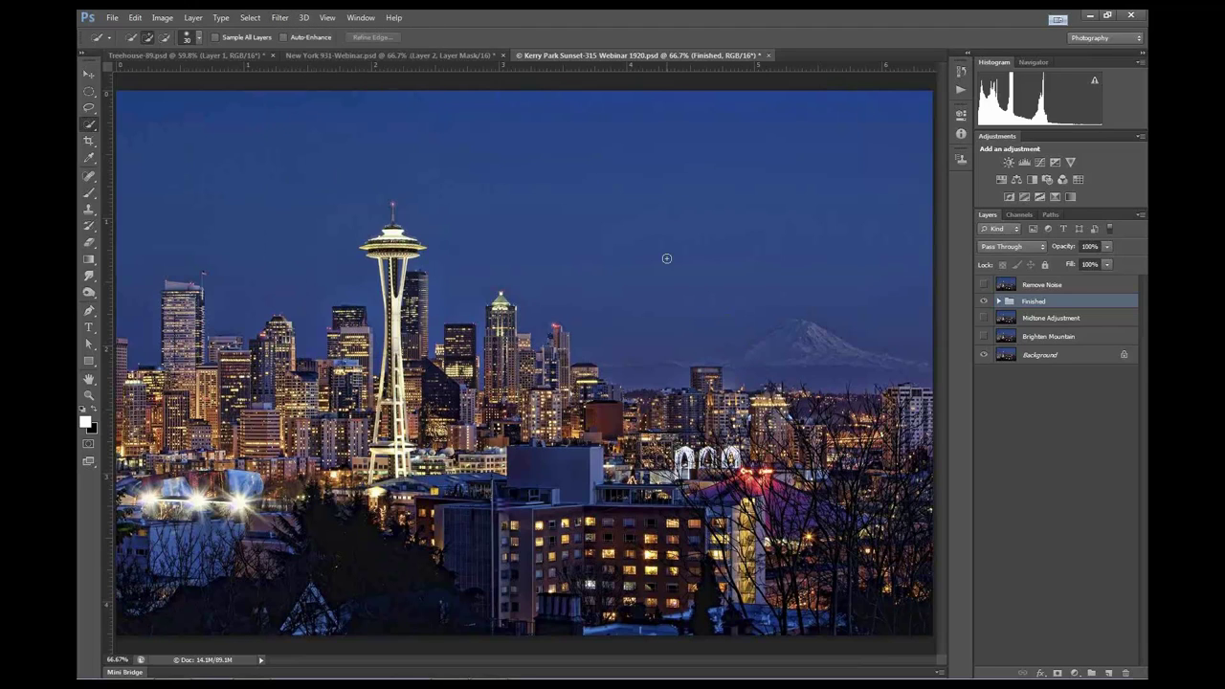
left_click(1018, 284)
left_click(984, 285)
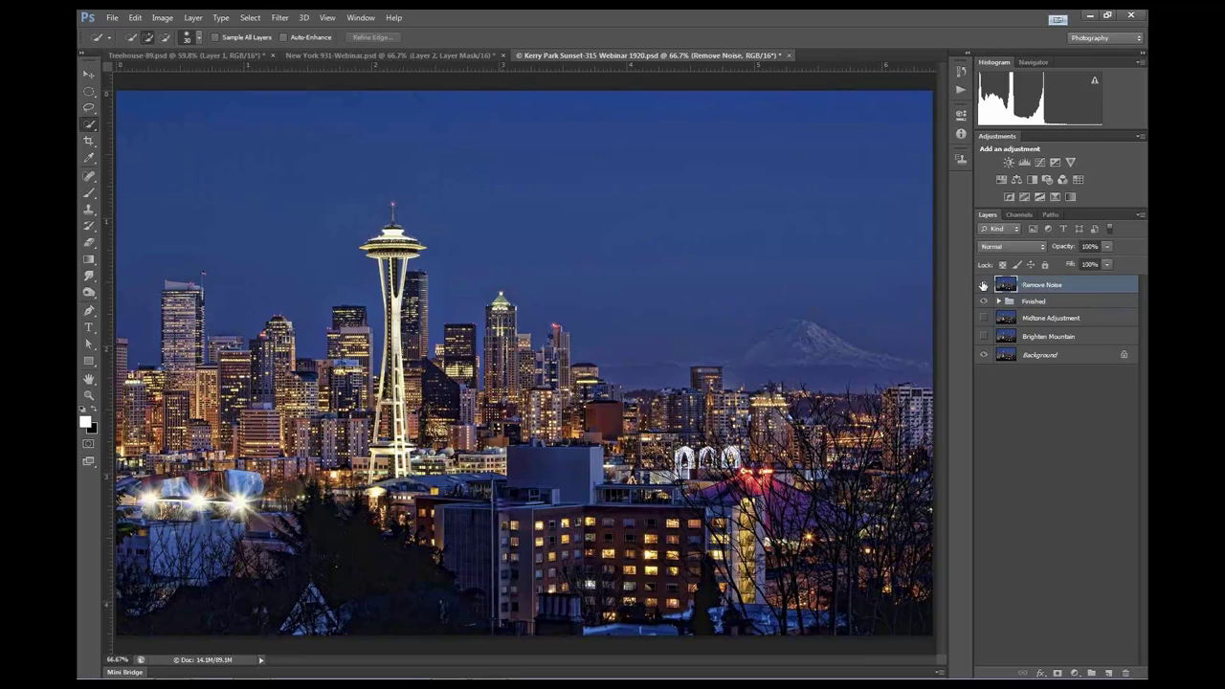
Look through the Topaz Labs filters available for the Remove Noise layer
left_click(280, 18)
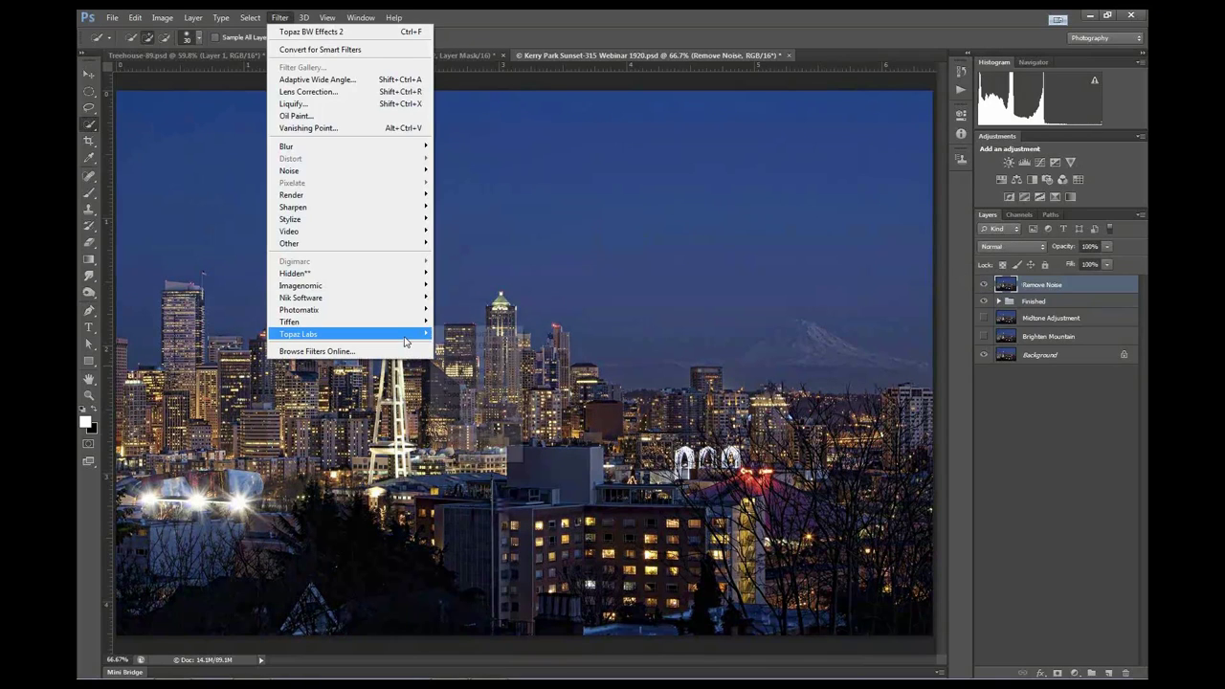
mouse_move(406, 342)
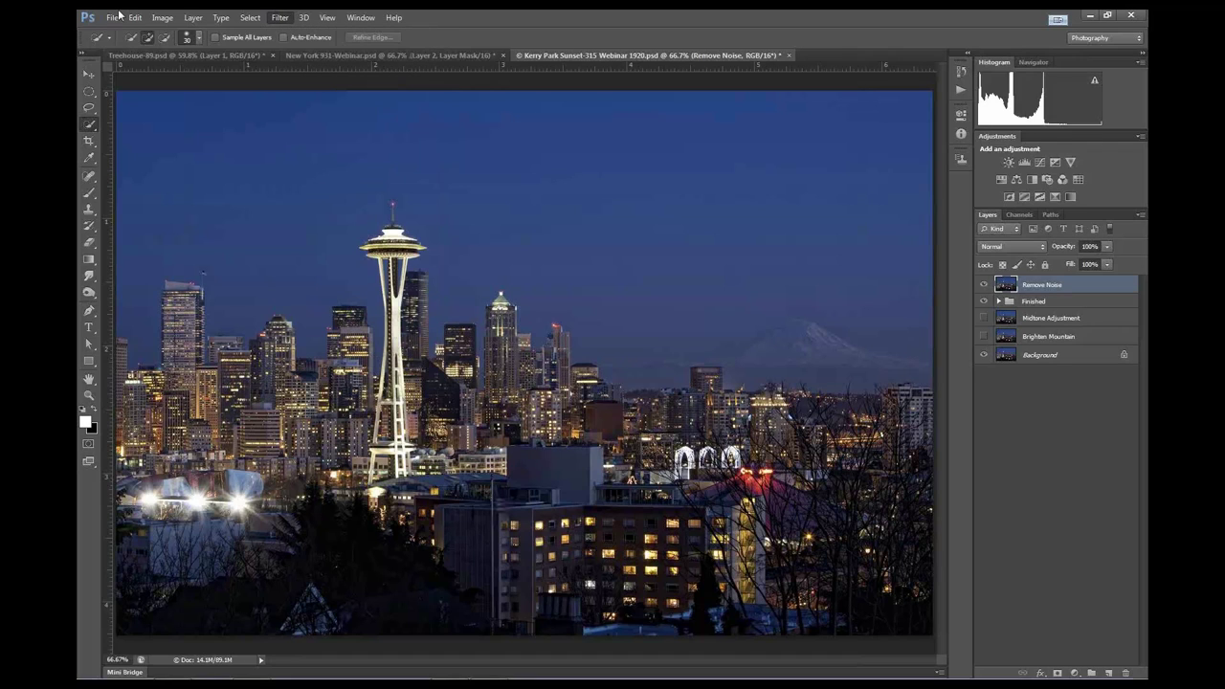
left_click(281, 21)
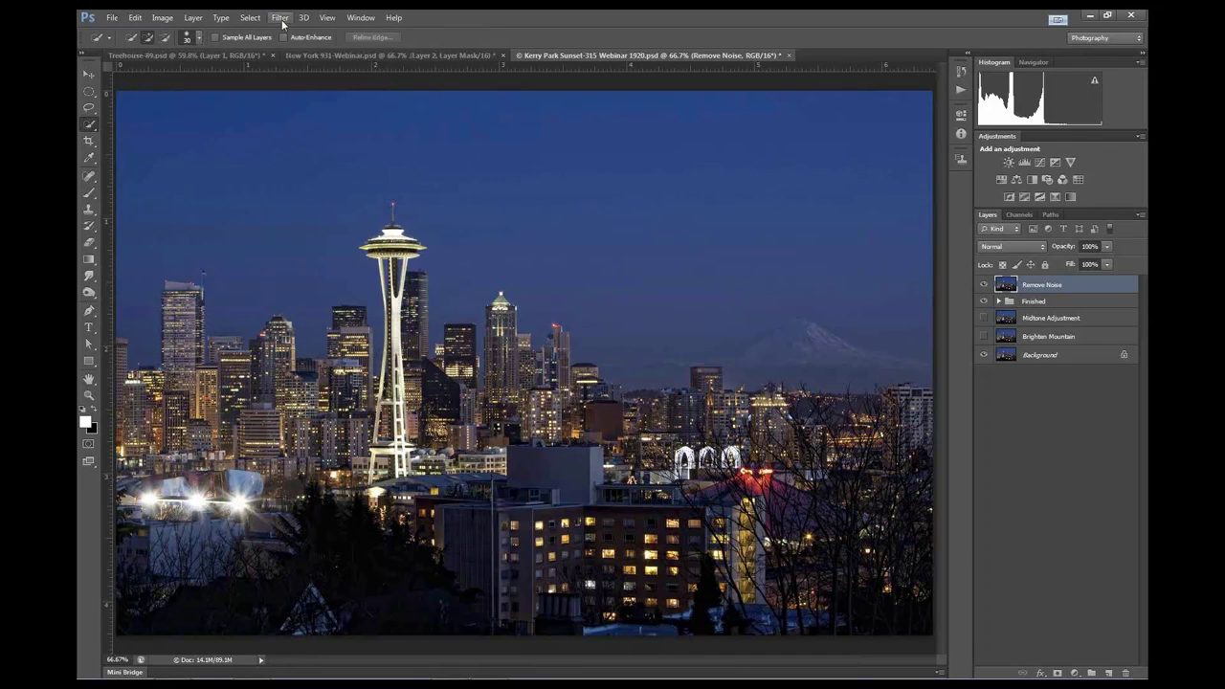